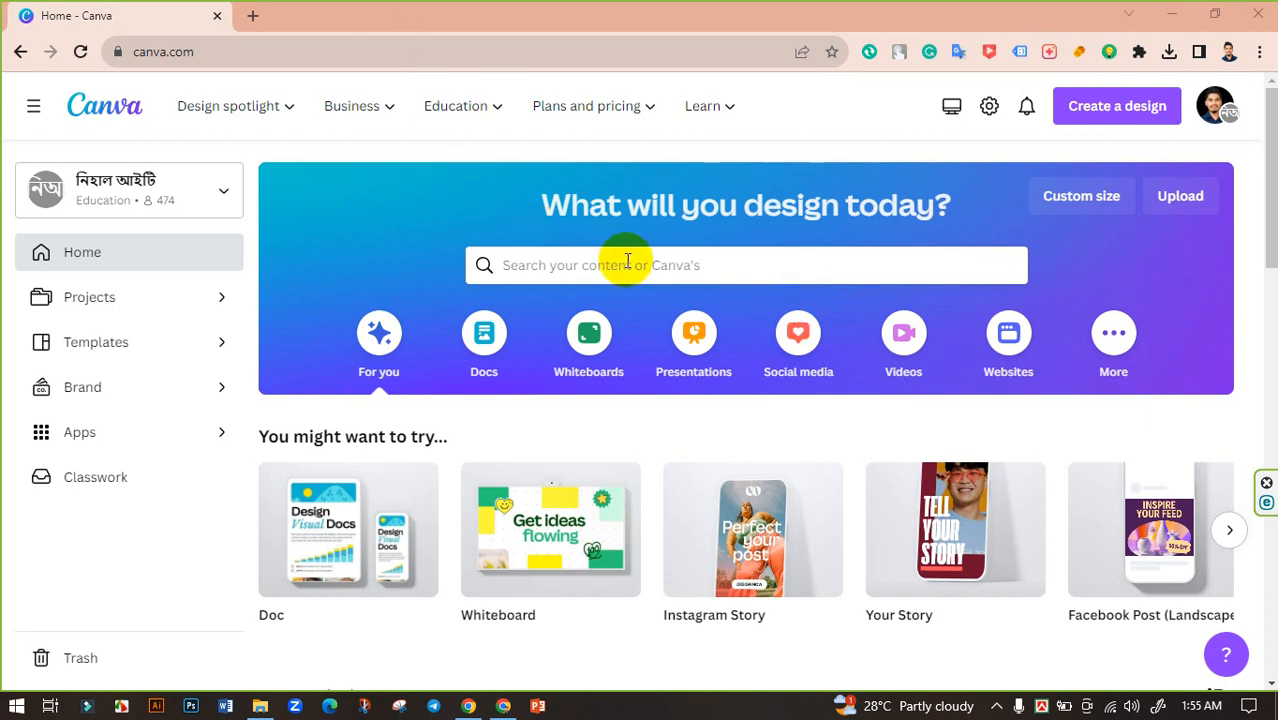
Search the Canva templates for "Facebook Fashion Story".
click(627, 264)
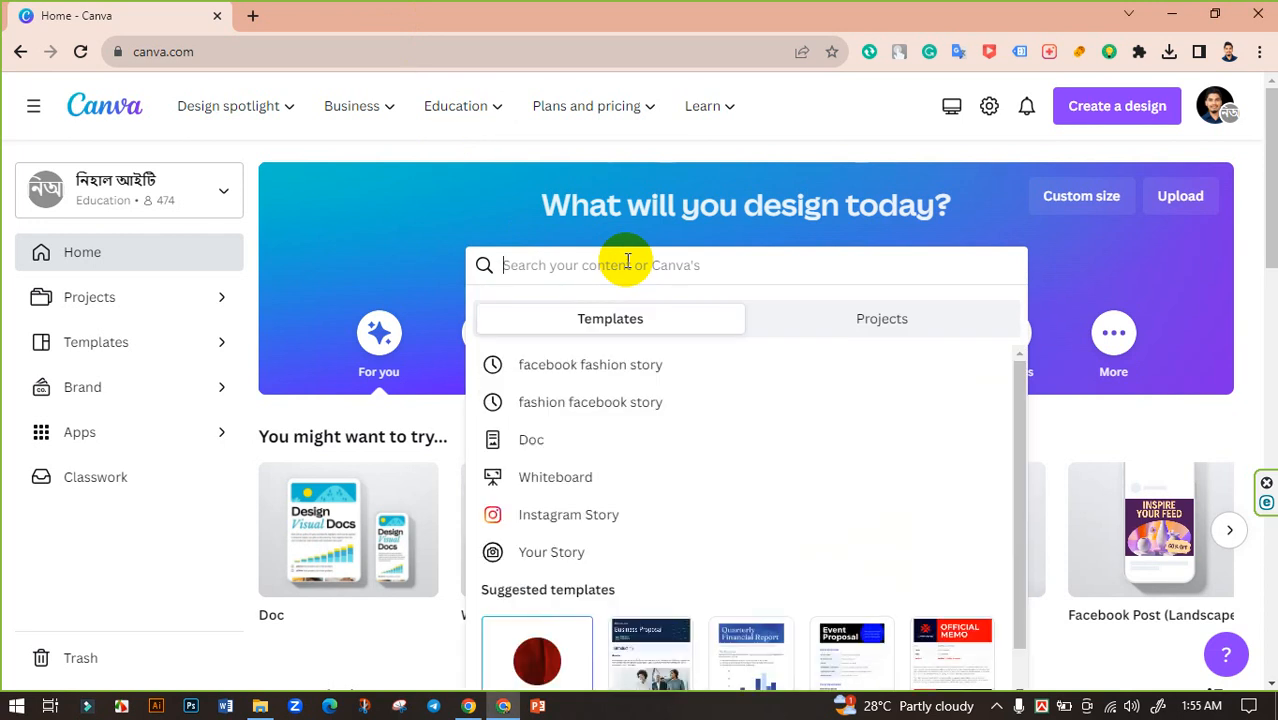
text(Facebo)
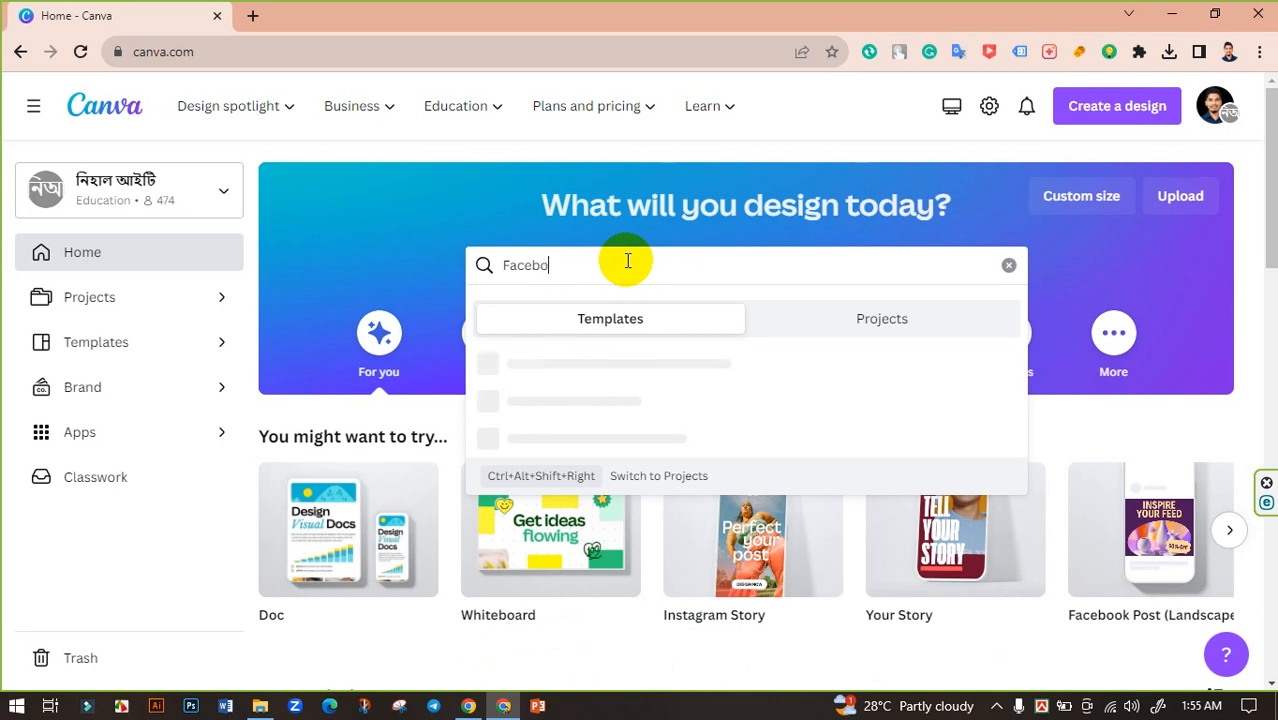
text(ok)
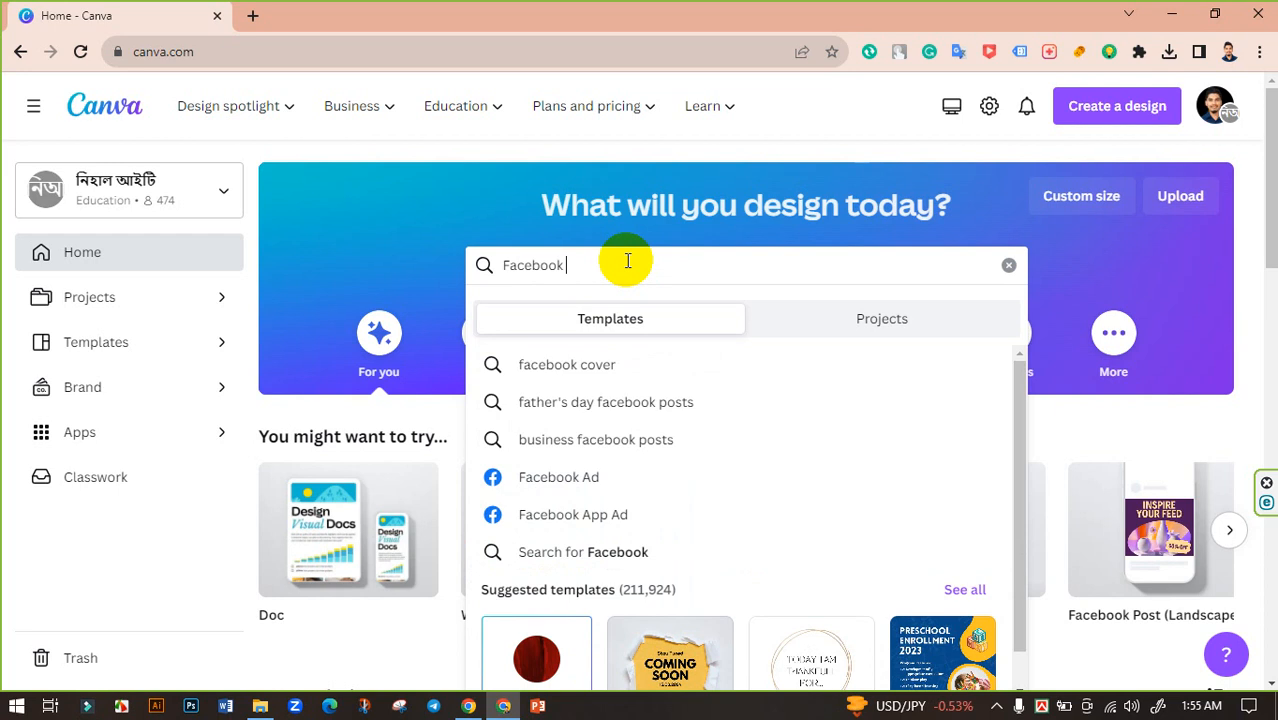
text(Fas)
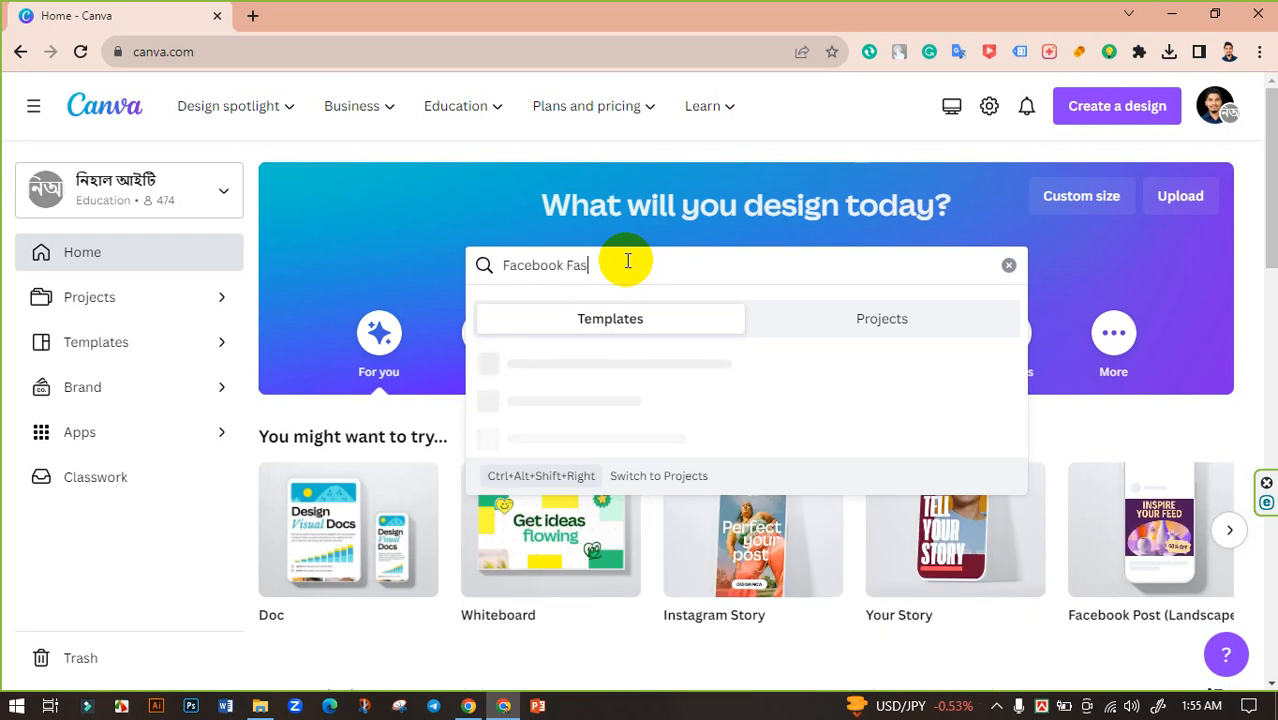
text(hion S)
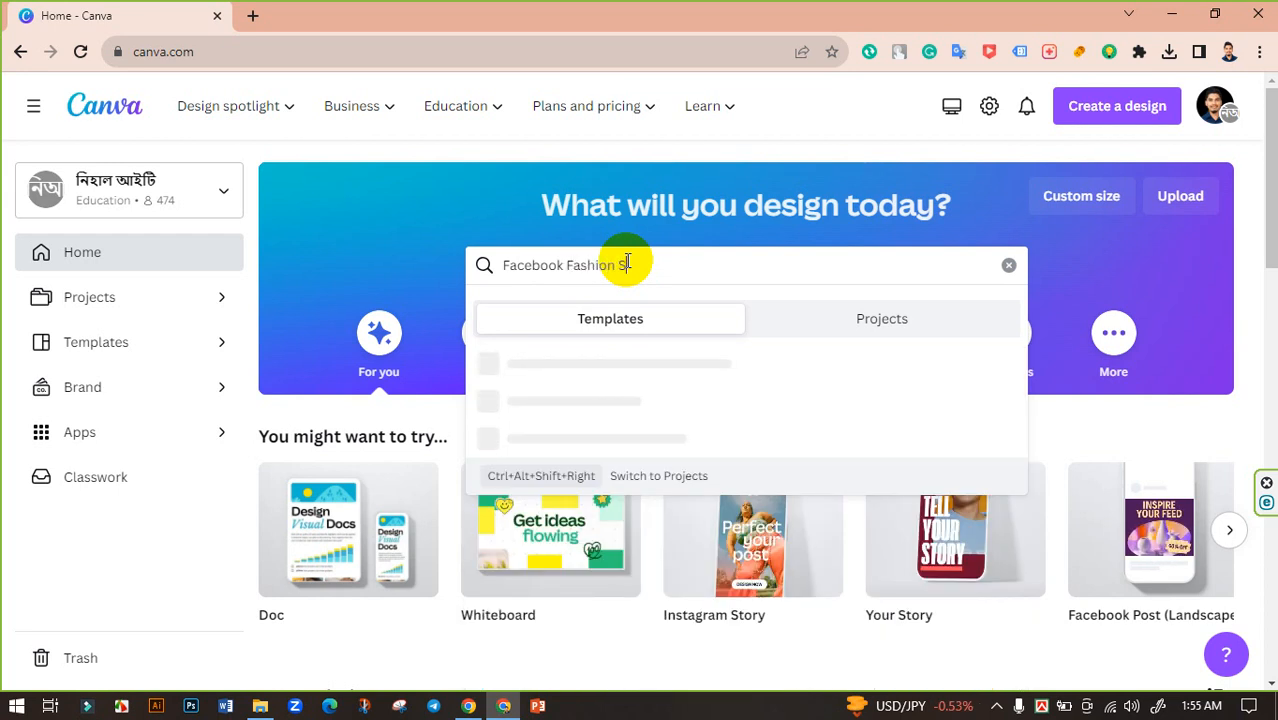
text(tory)
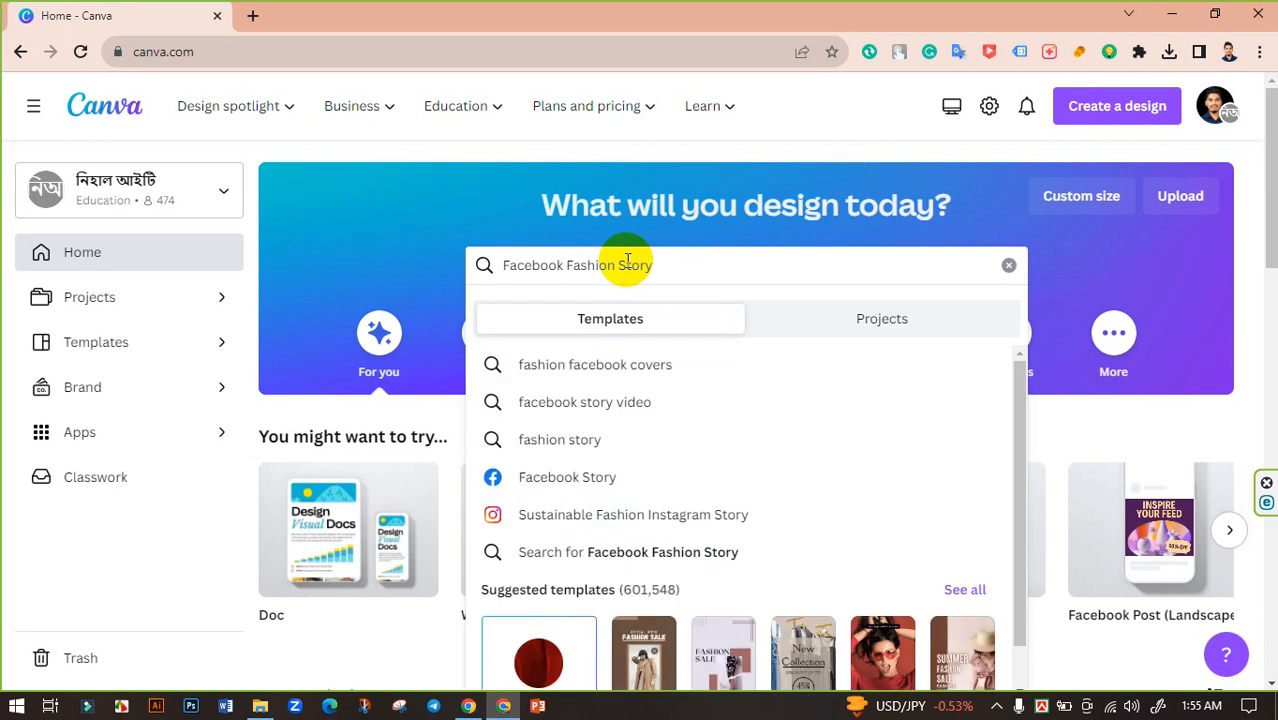
click(591, 322)
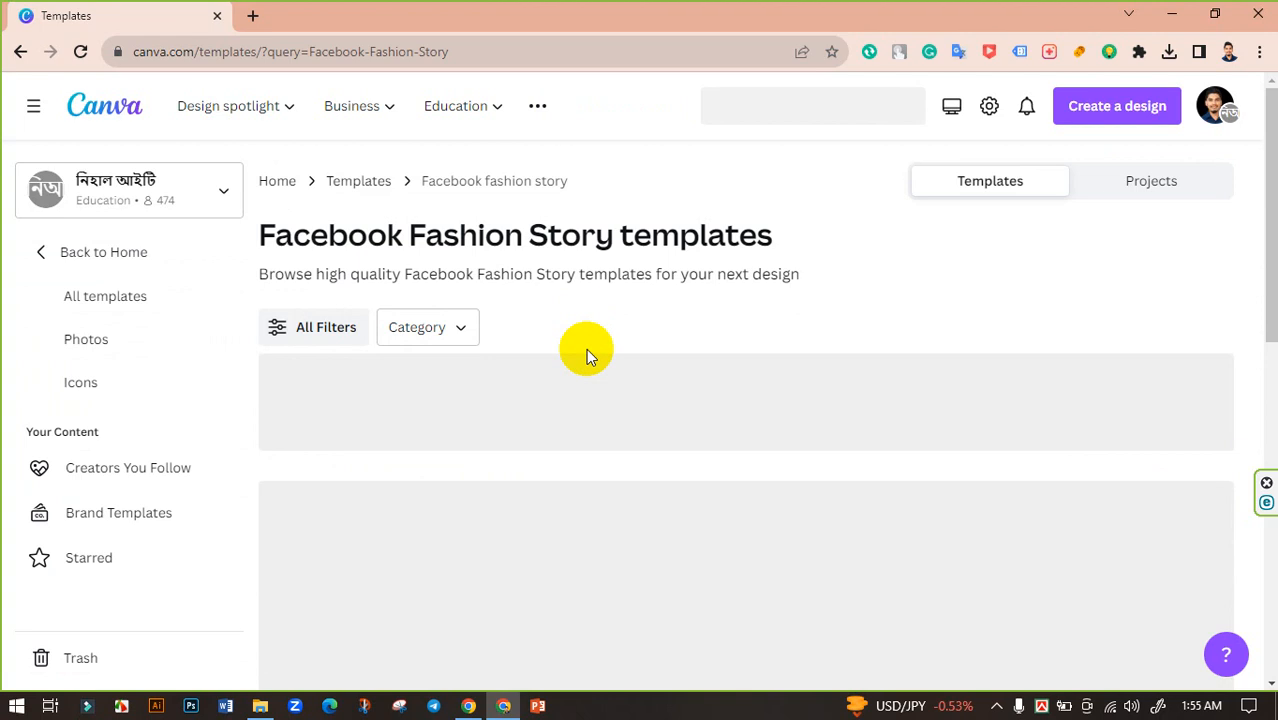
Filter the Facebook Fashion Story template results by the Aesthetic style.
scroll(610, 420, down, 4)
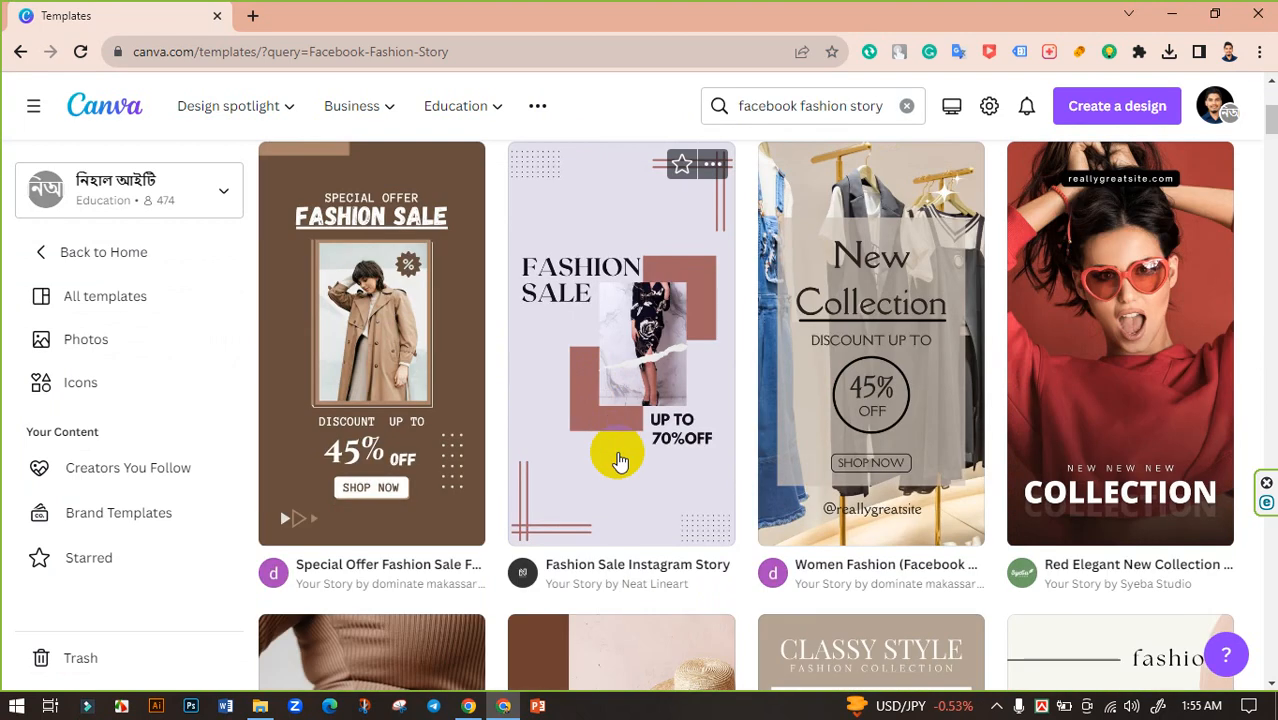
scroll(617, 457, up, 4)
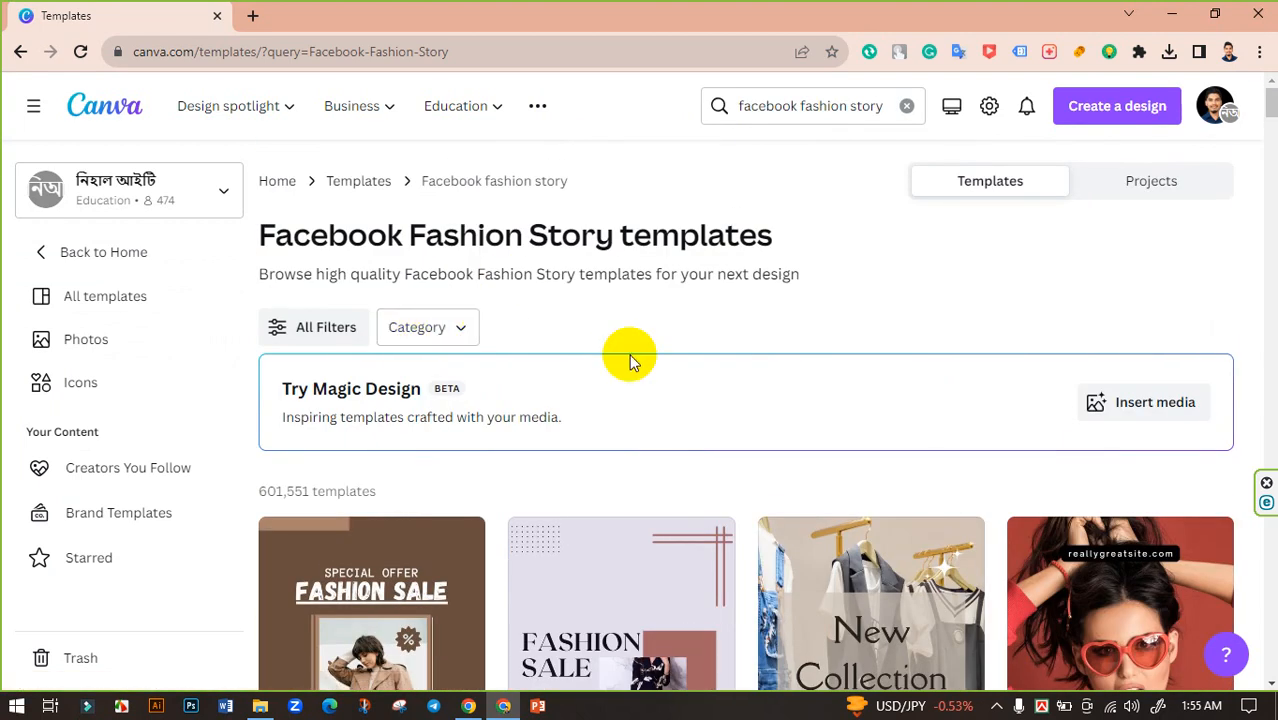
scroll(680, 400, down, 5)
scroll(600, 430, up, 4)
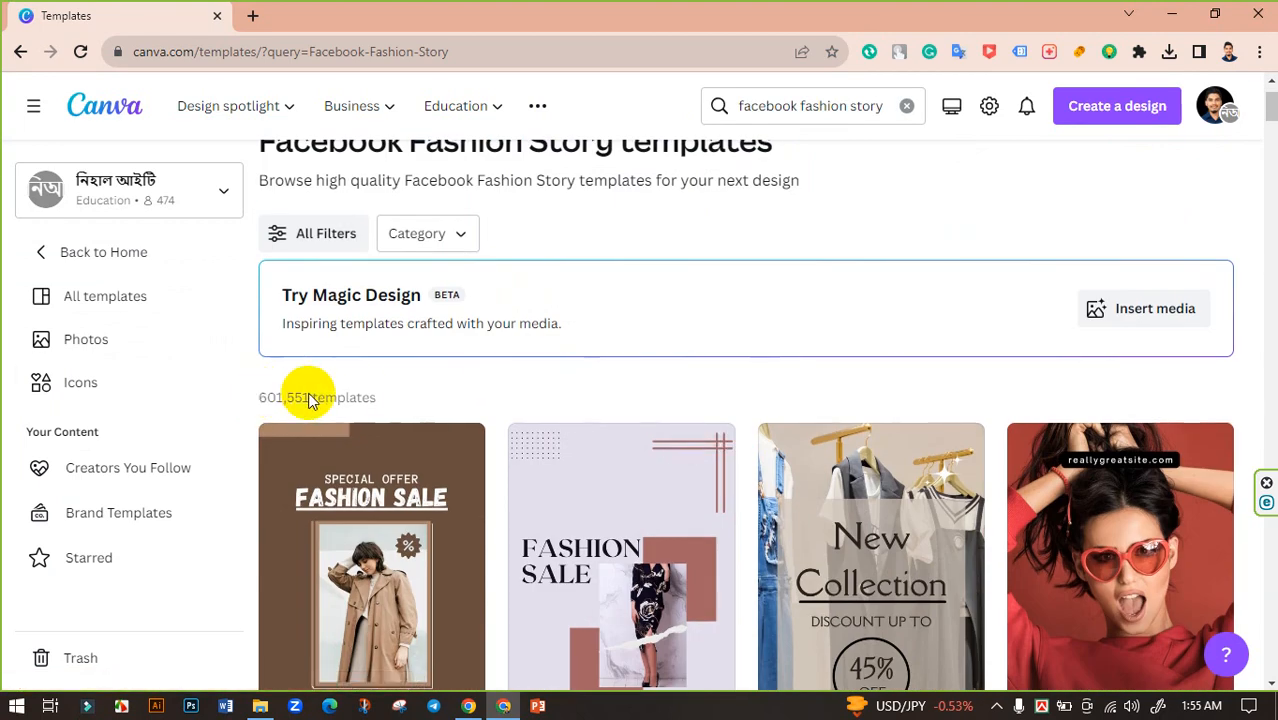
scroll(980, 530, down, 10)
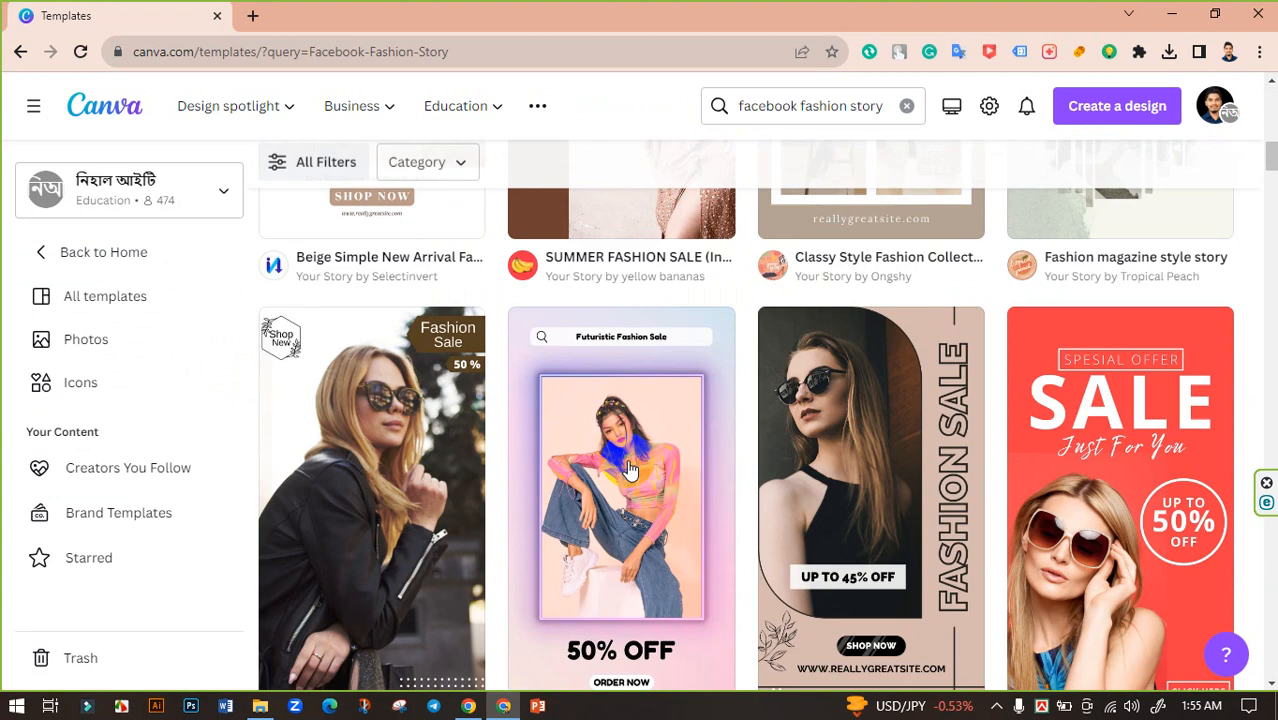
scroll(674, 441, up, 10)
click(304, 328)
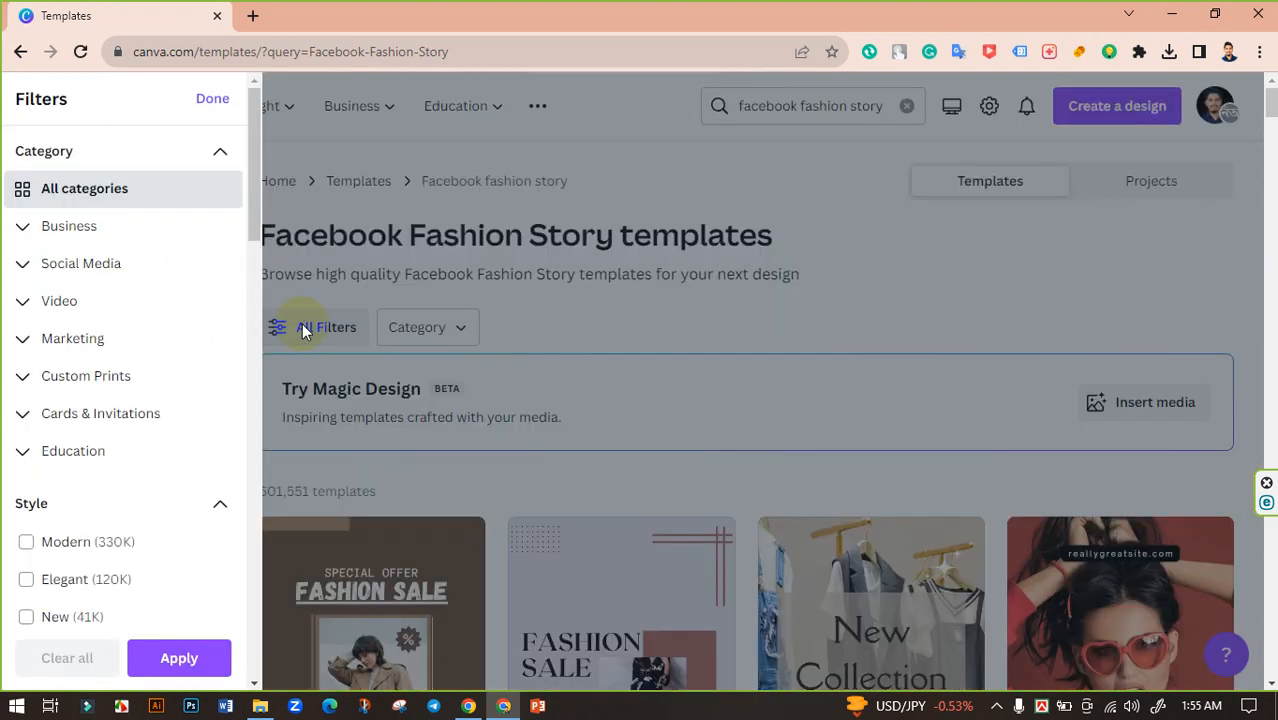
scroll(172, 374, down, 4)
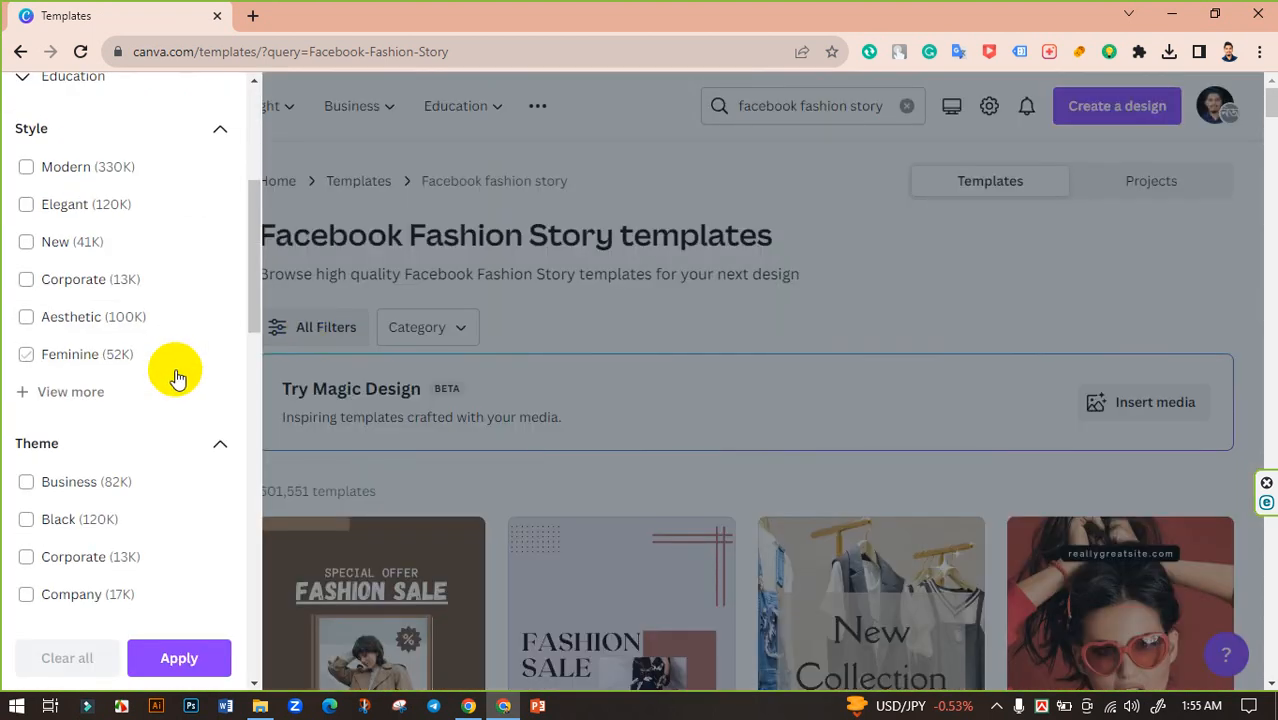
click(27, 206)
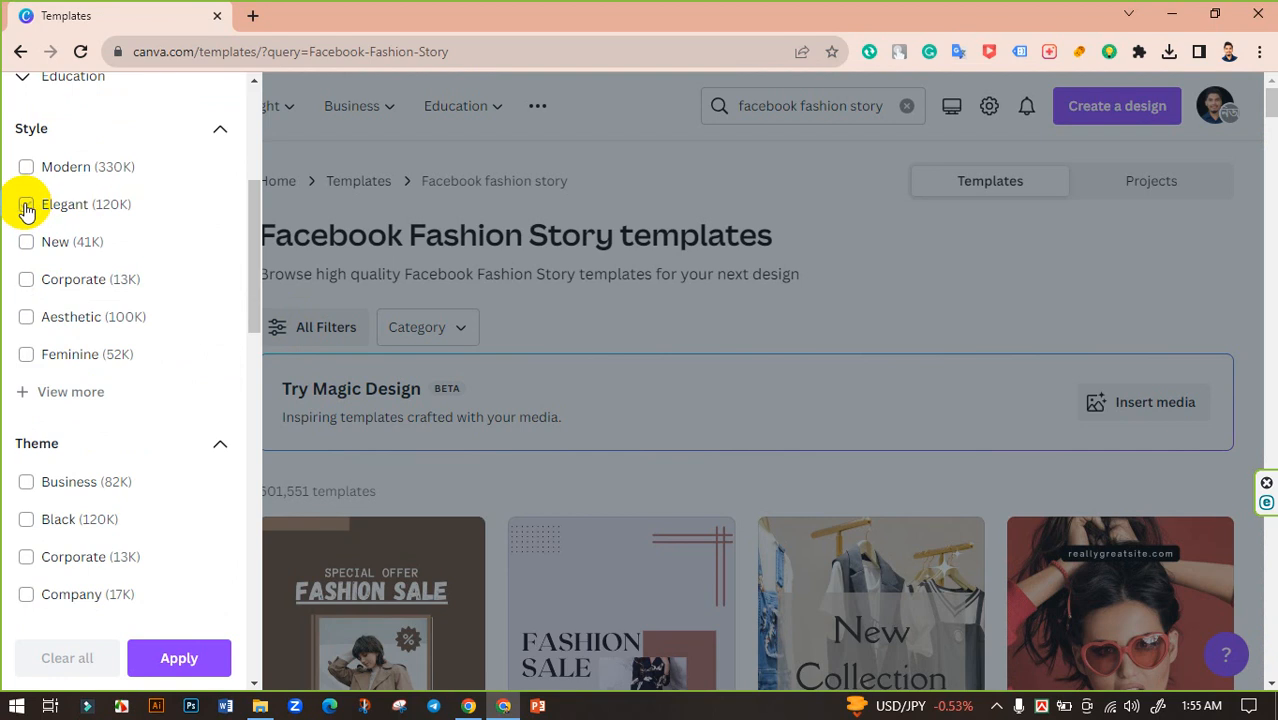
click(26, 318)
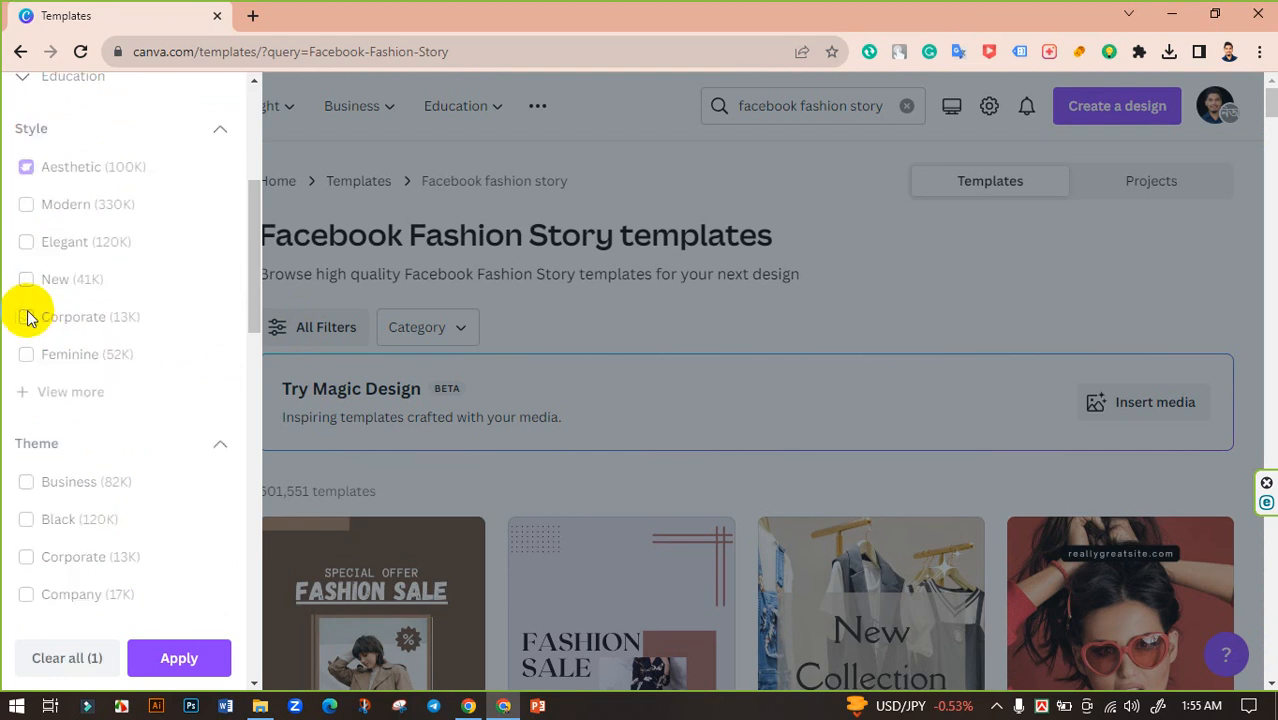
click(190, 662)
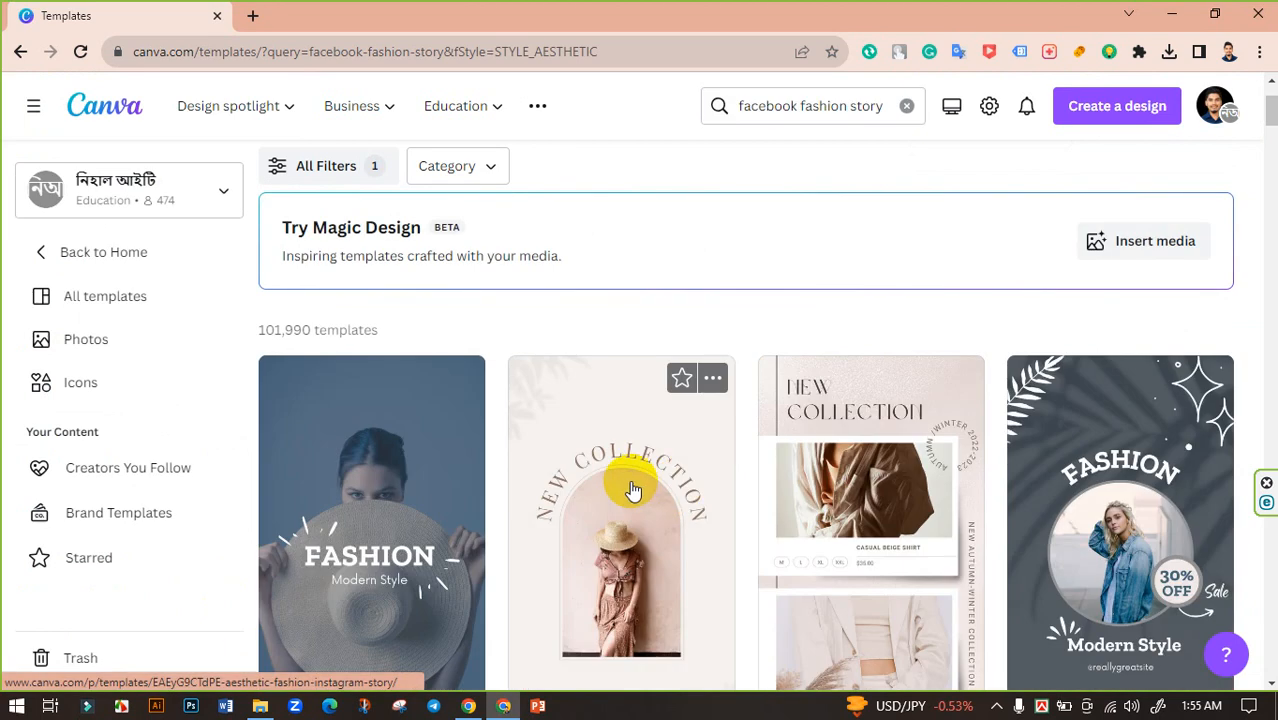
Browse the aesthetic fashion story templates and open the preview of the Minimalist Simple Fashion Collection Instagram Story.
scroll(1061, 508, down, 7)
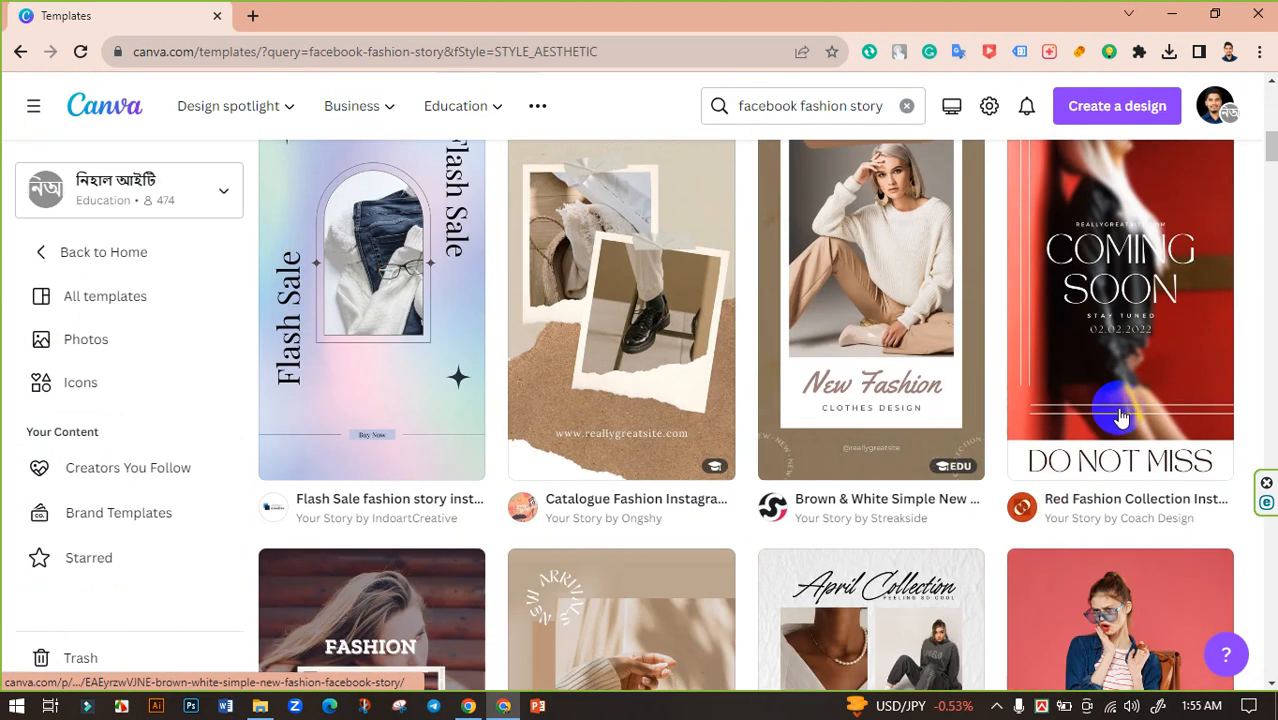
scroll(1122, 420, up, 1)
scroll(747, 419, down, 8)
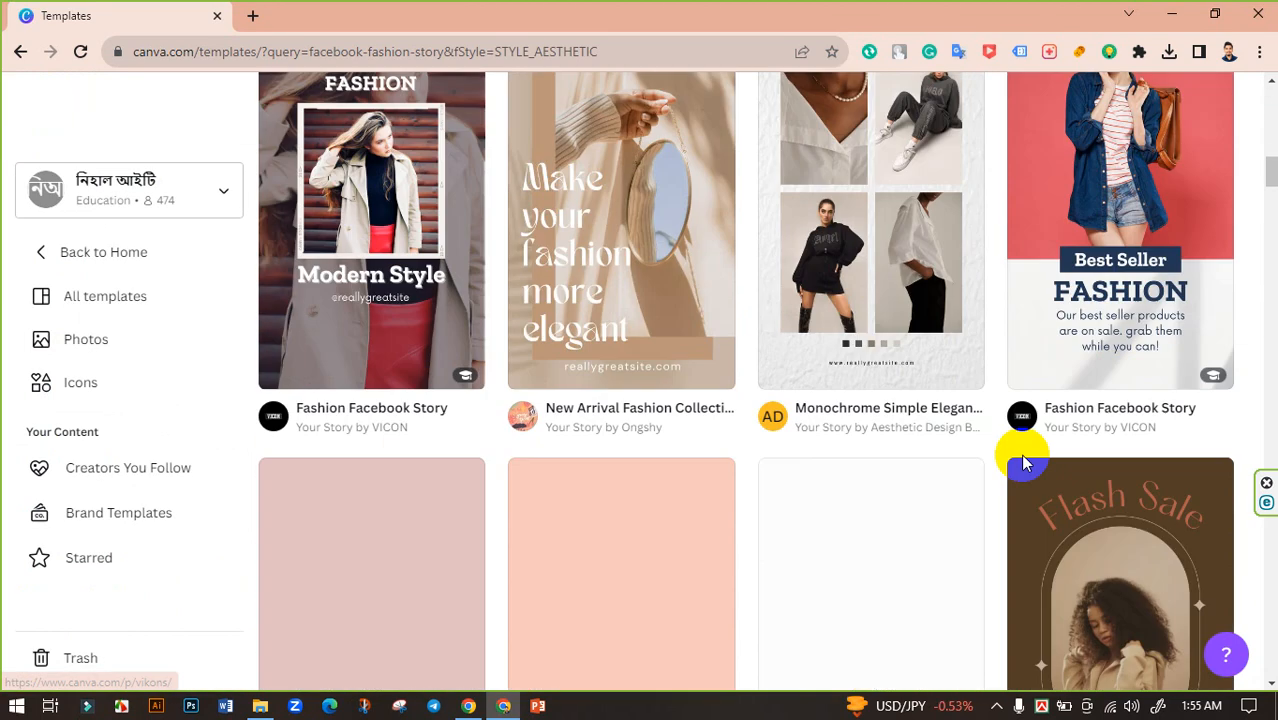
scroll(793, 448, down, 5)
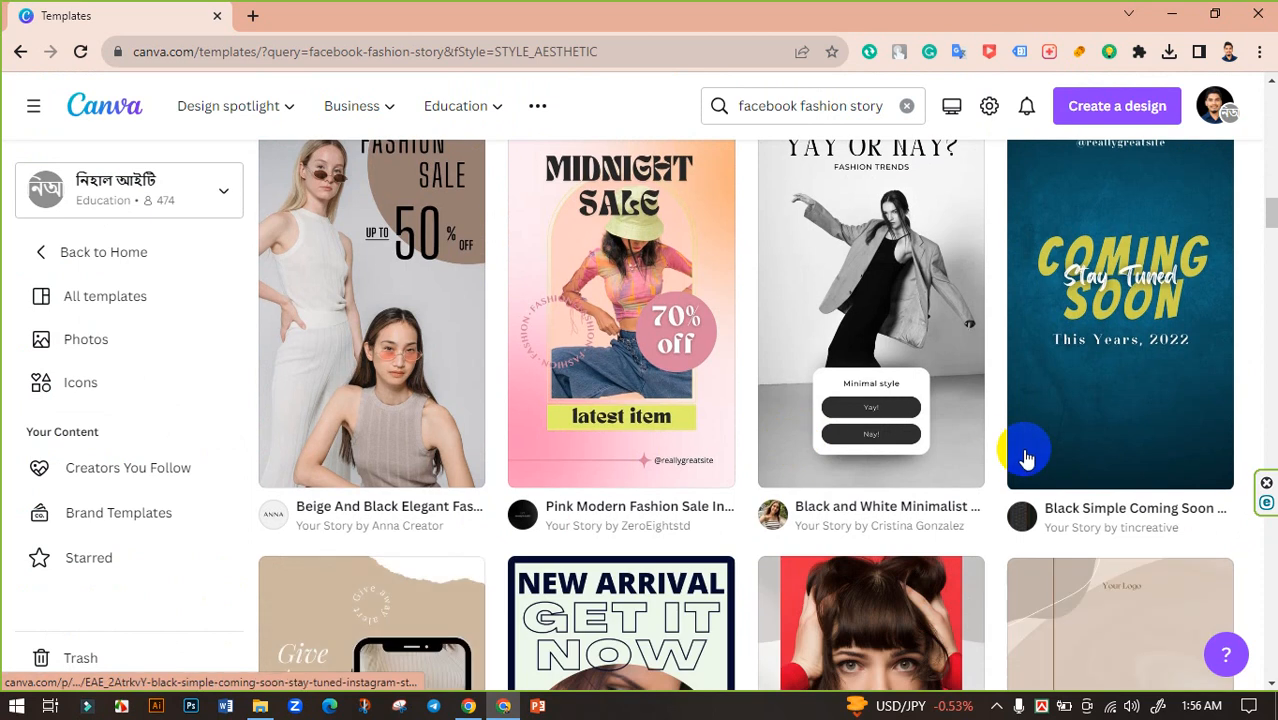
scroll(1025, 455, down, 4)
scroll(1028, 458, down, 4)
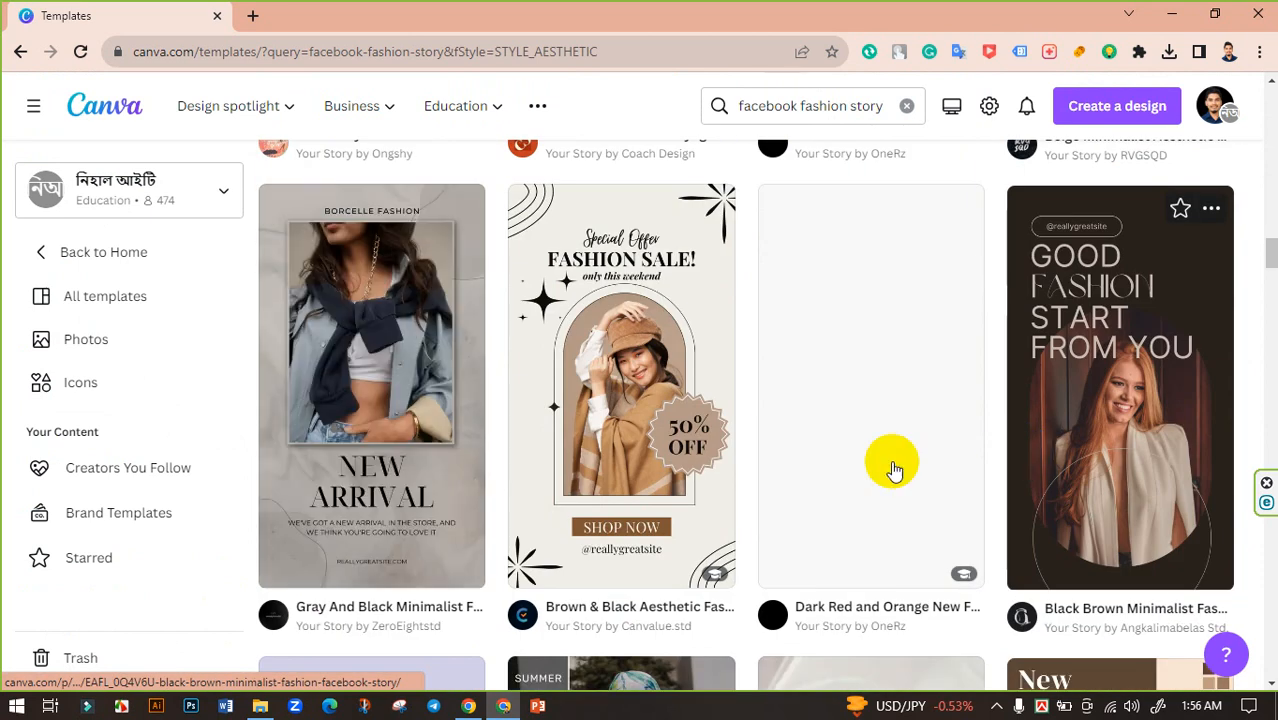
scroll(1121, 490, down, 4)
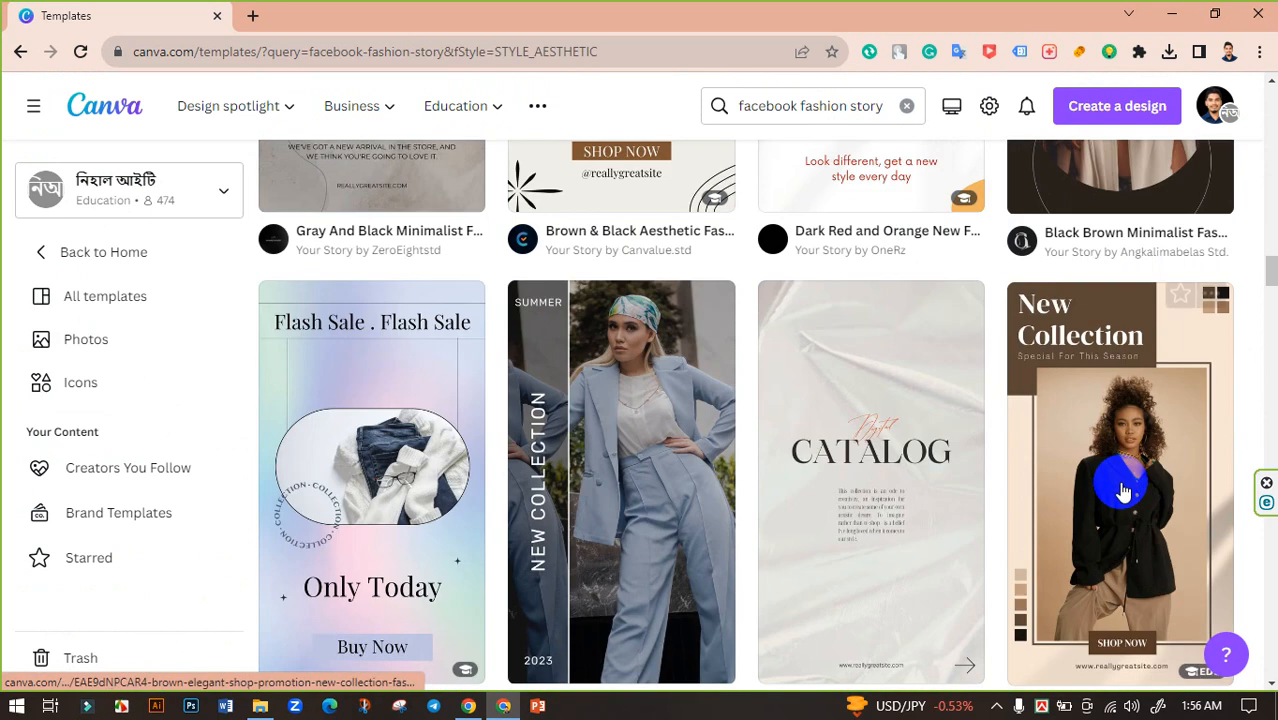
scroll(1127, 491, up, 4)
scroll(1127, 491, down, 4)
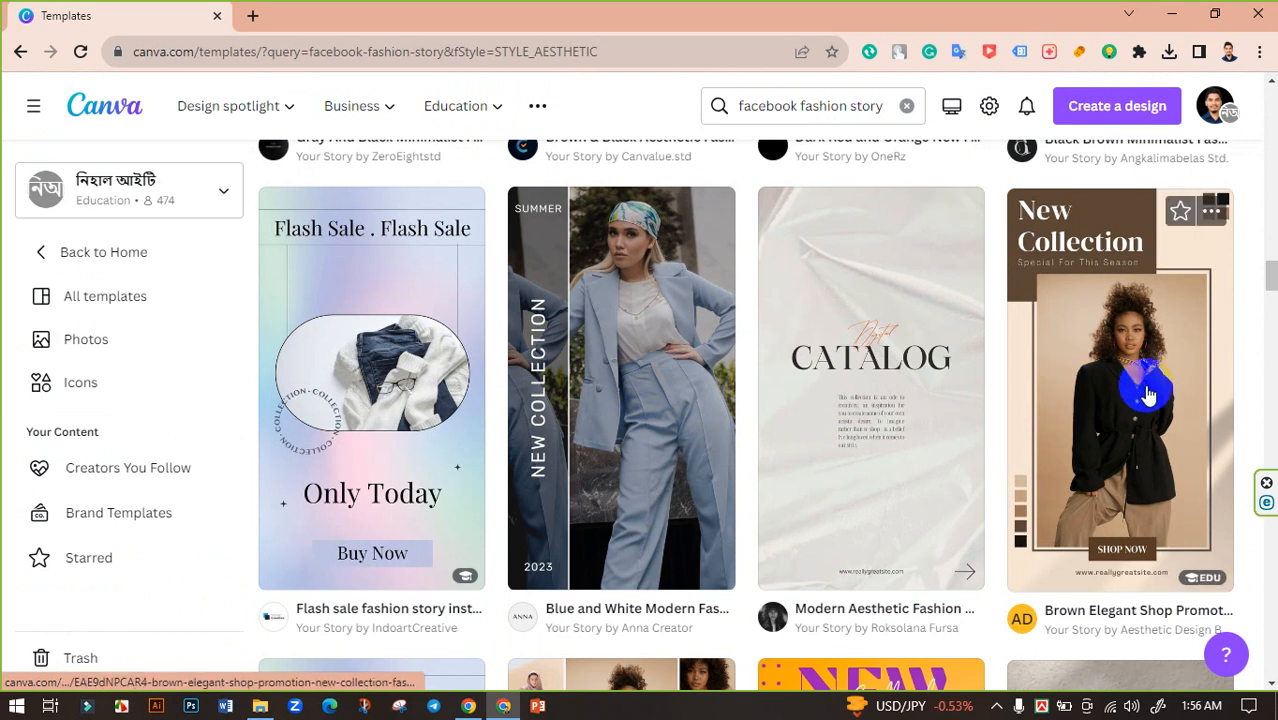
scroll(1147, 395, down, 3)
scroll(1144, 389, down, 3)
scroll(1144, 391, up, 2)
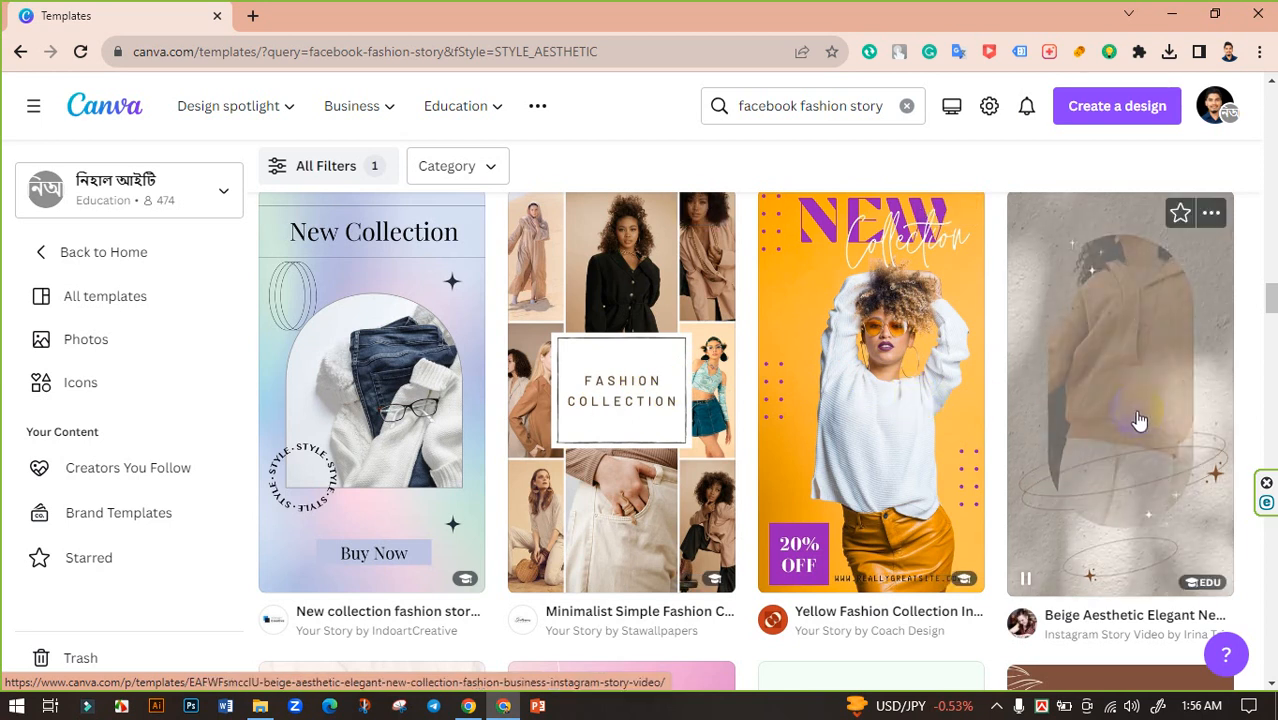
scroll(608, 422, up, 3)
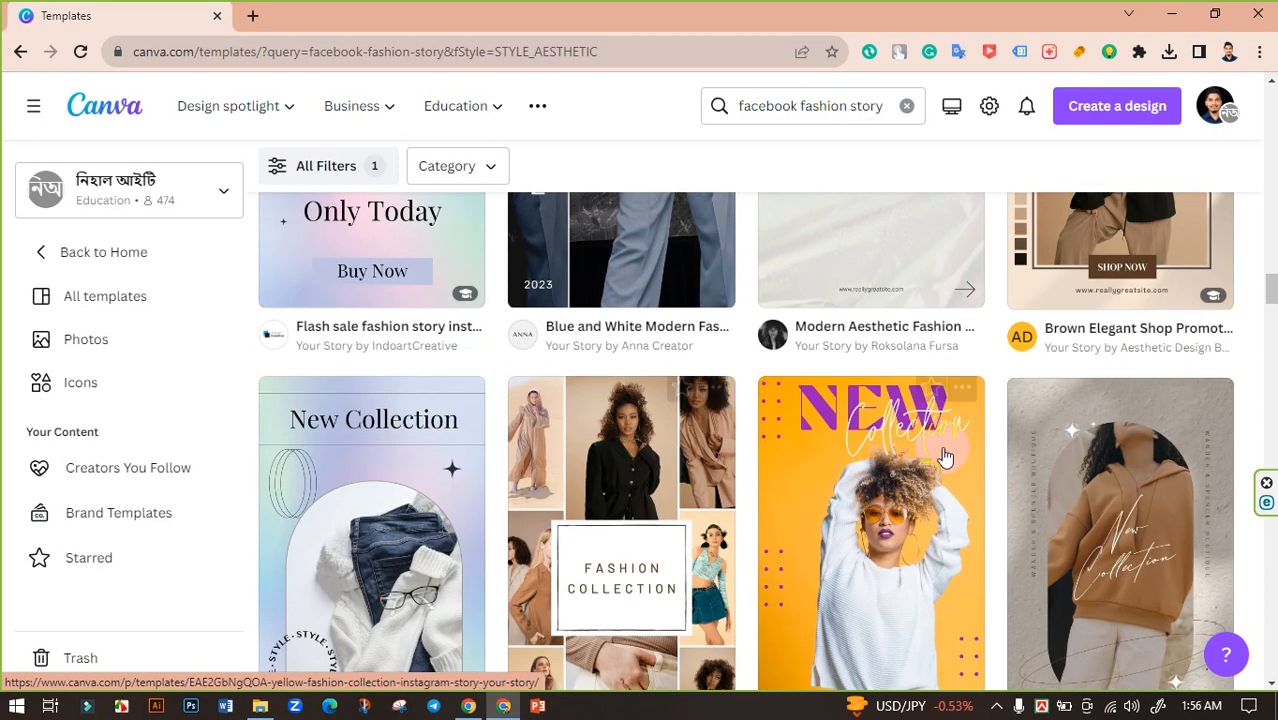
scroll(608, 475, down, 3)
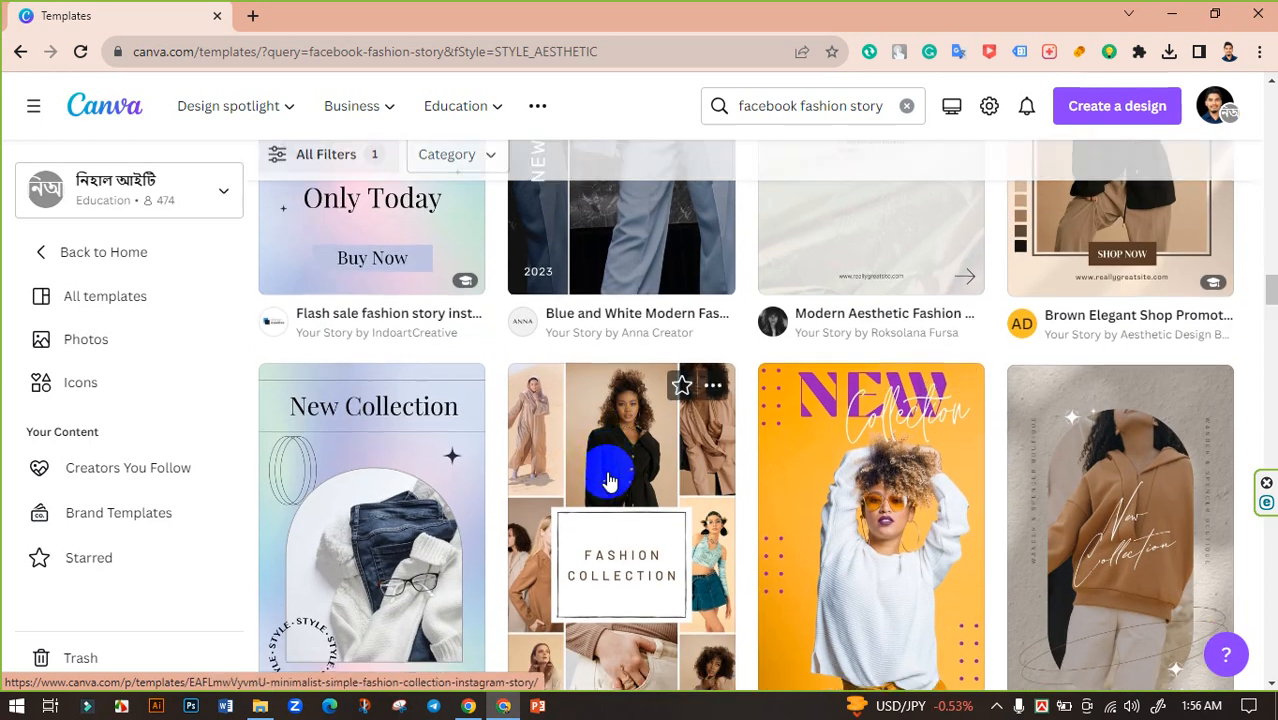
click(611, 450)
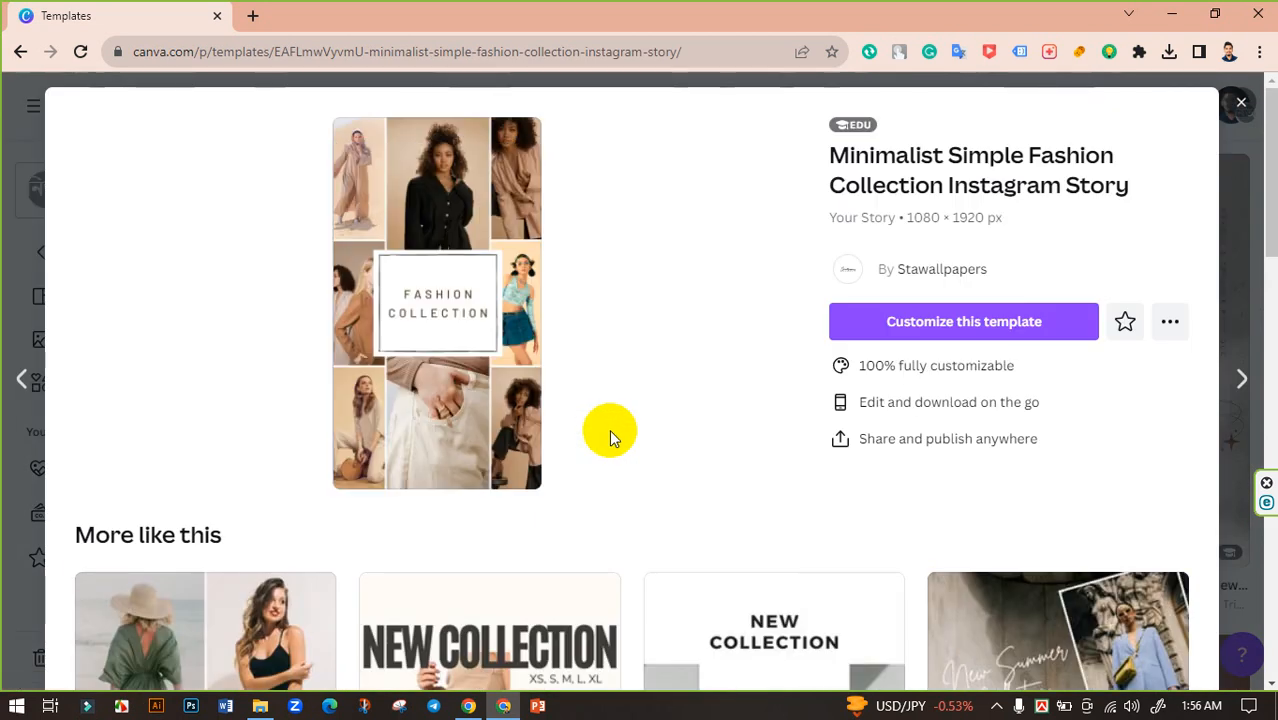
Choose the Green women sleepwear new collection Instagram Story from the similar templates and open it for customization.
scroll(660, 428, down, 3)
scroll(710, 426, down, 1)
scroll(715, 425, down, 1)
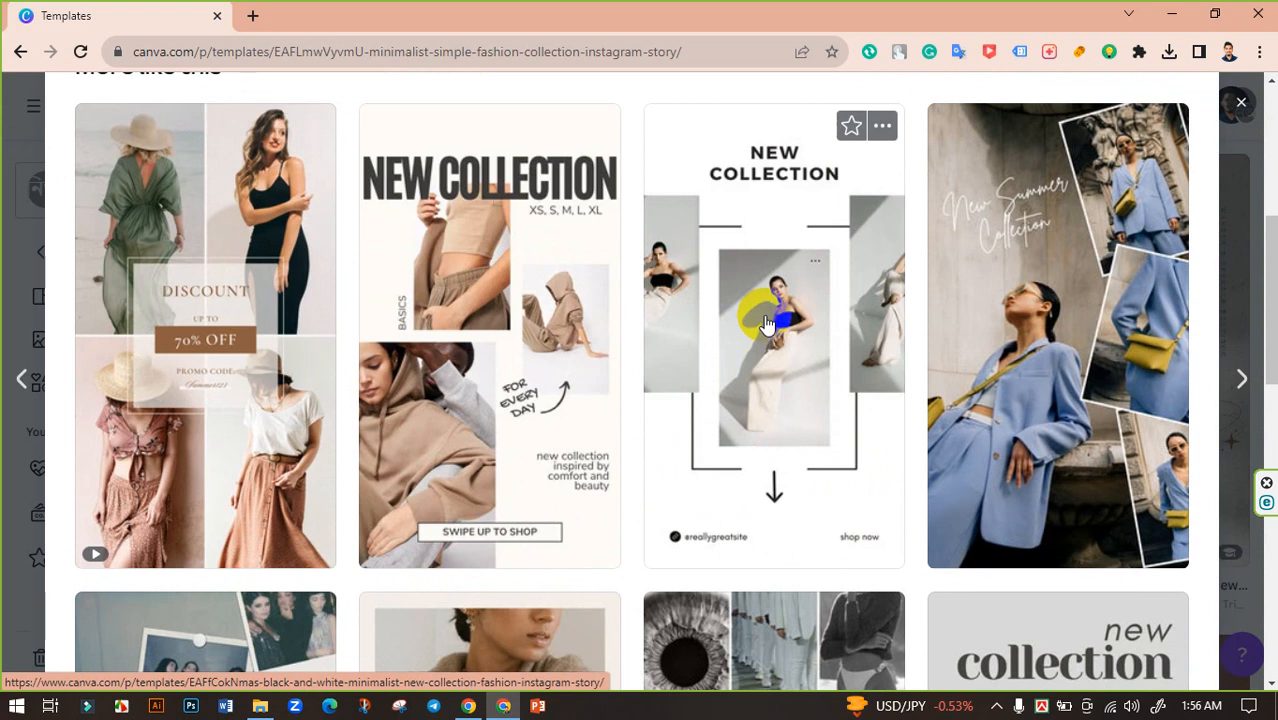
scroll(766, 330, down, 5)
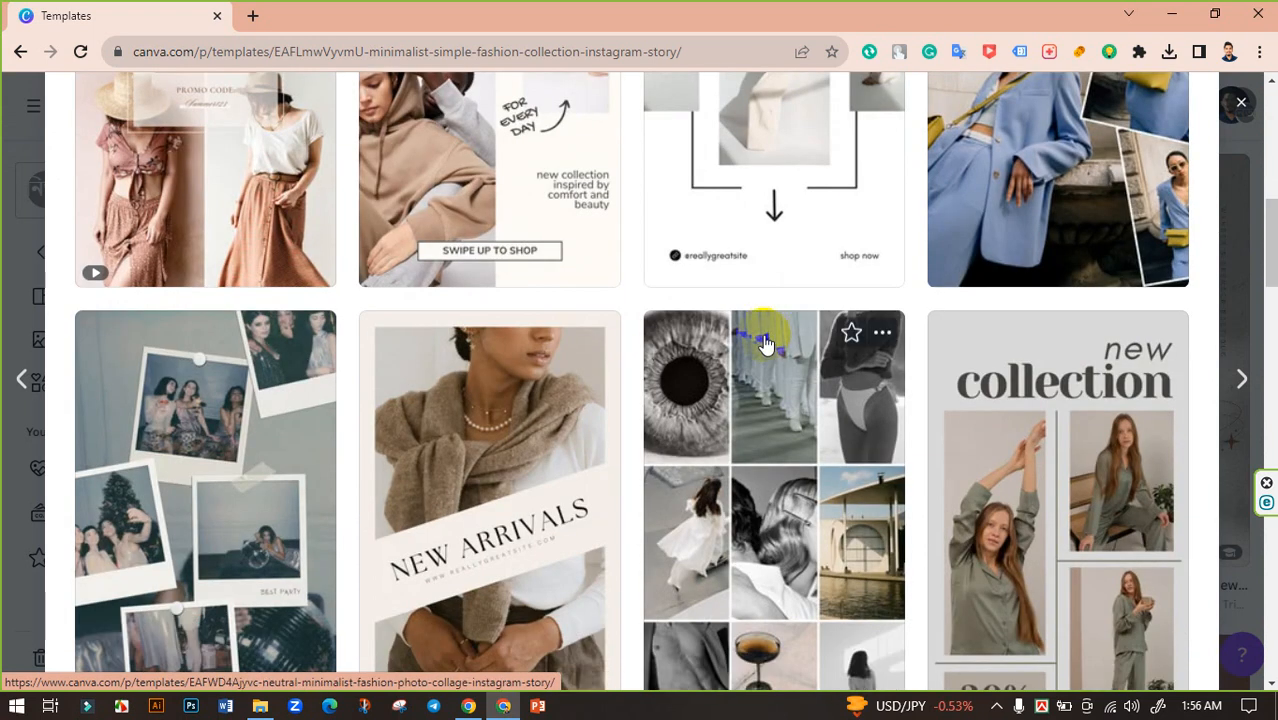
scroll(783, 519, up, 1)
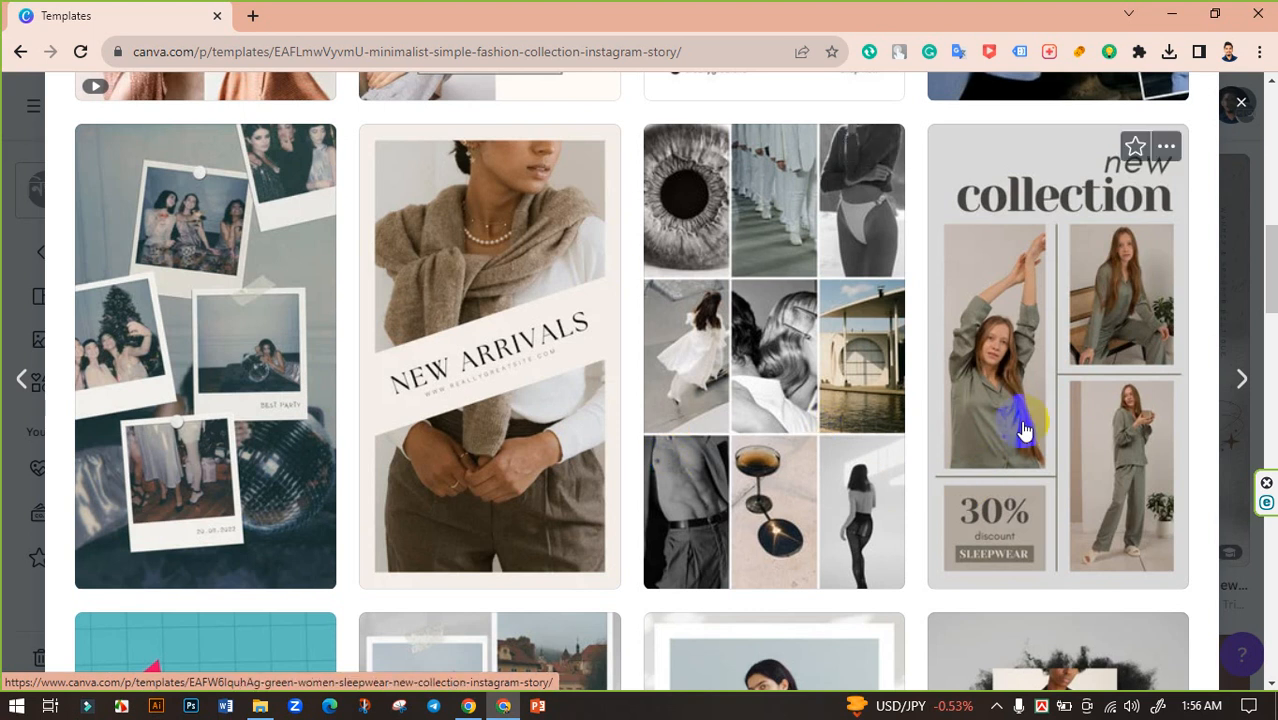
scroll(1025, 425, down, 3)
scroll(1025, 428, up, 3)
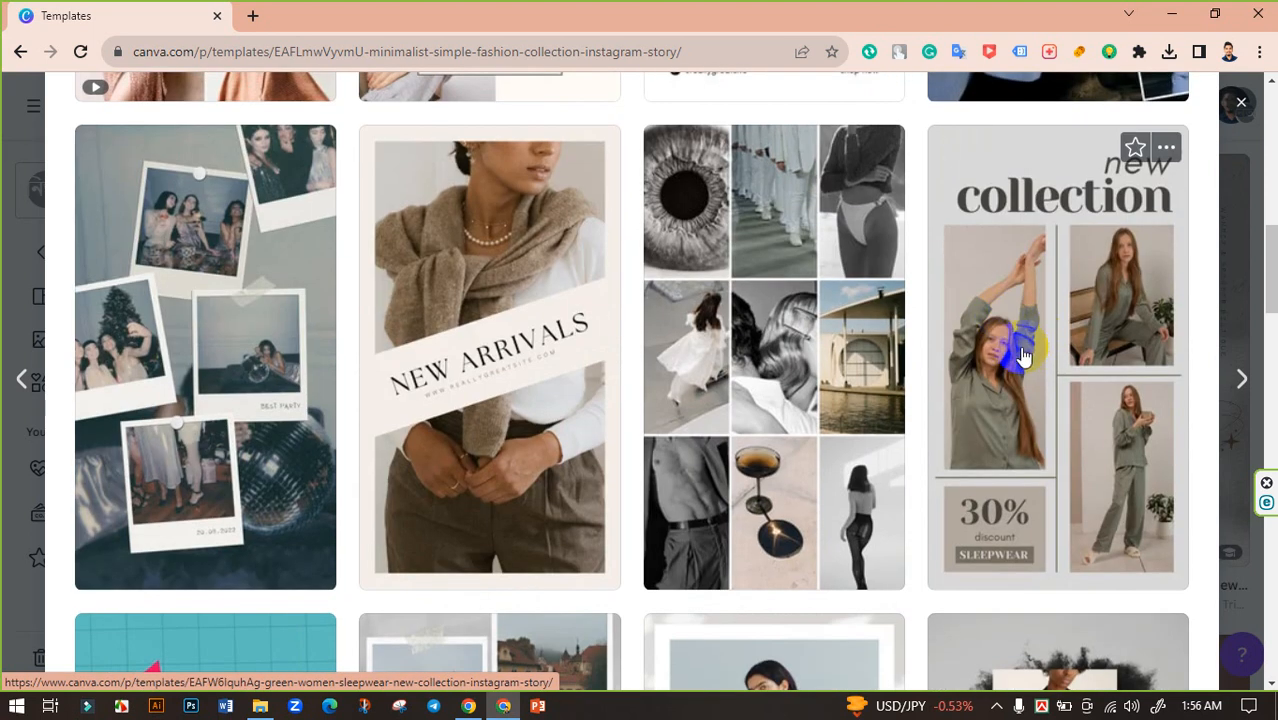
click(1026, 355)
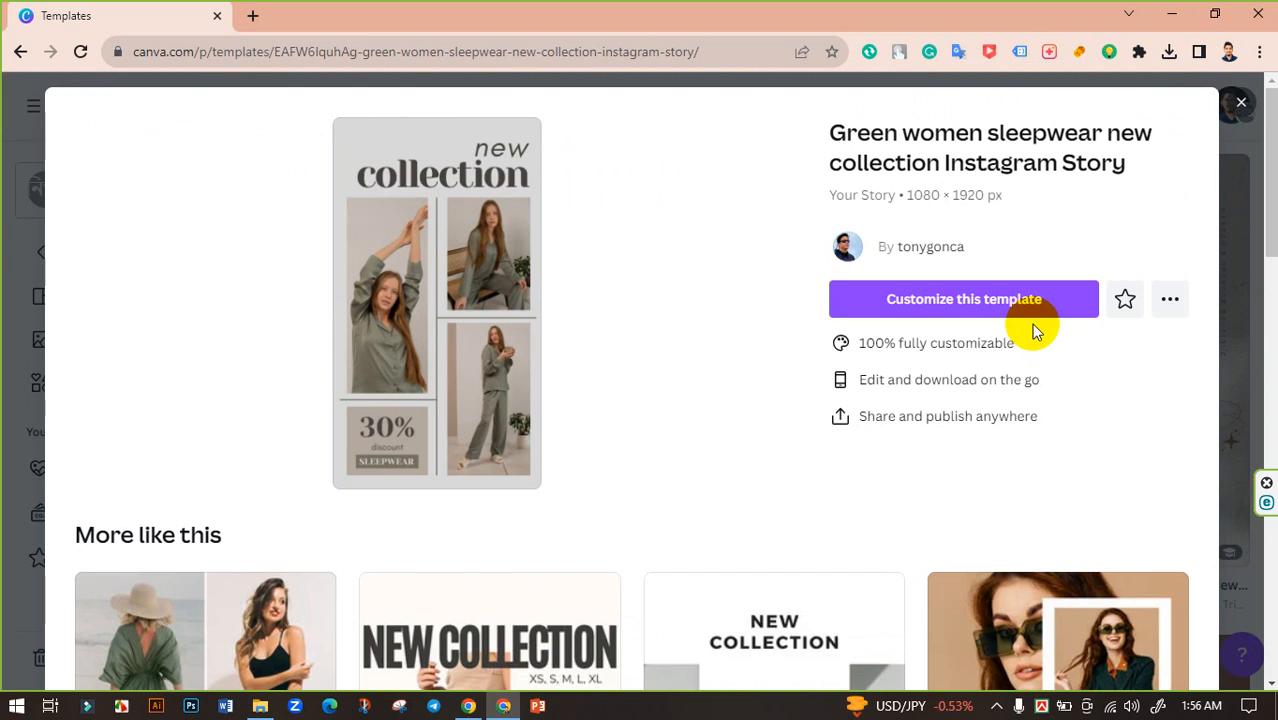
click(928, 310)
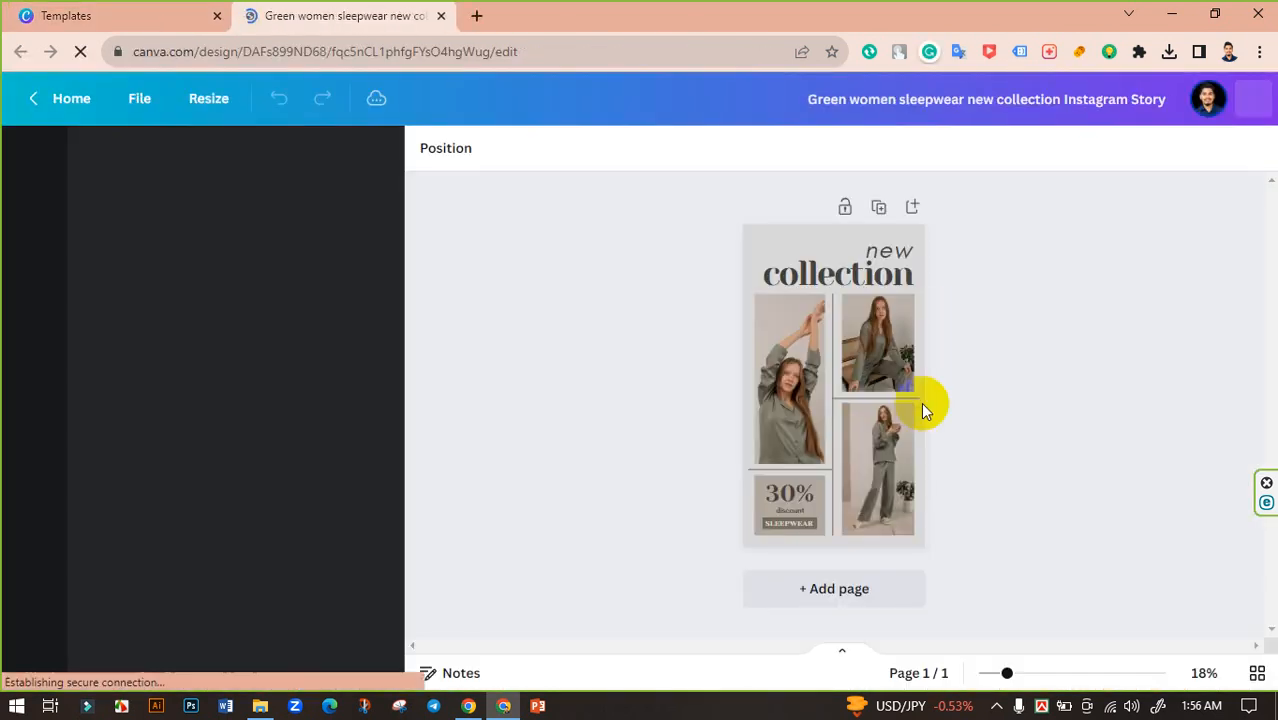
Try deleting the tall photo of the woman with raised arms from the story page, and undo the deletion.
drag(928, 670, 966, 673)
click(730, 340)
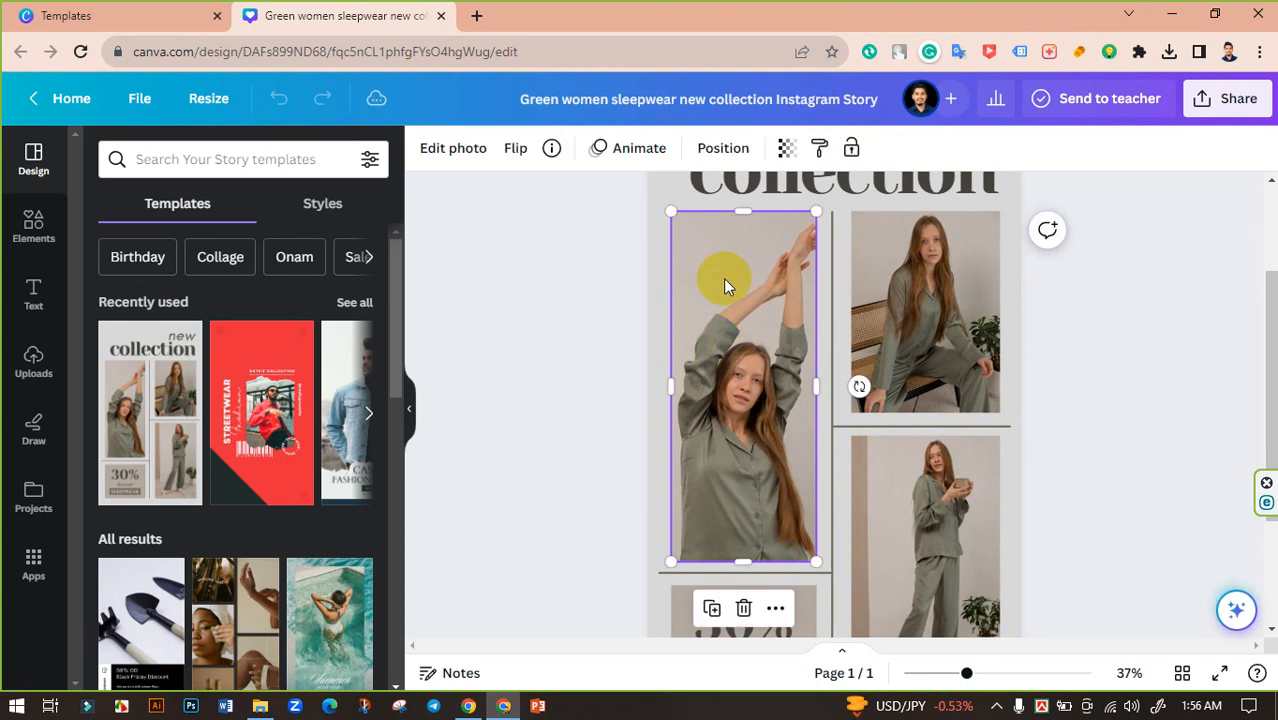
click(742, 608)
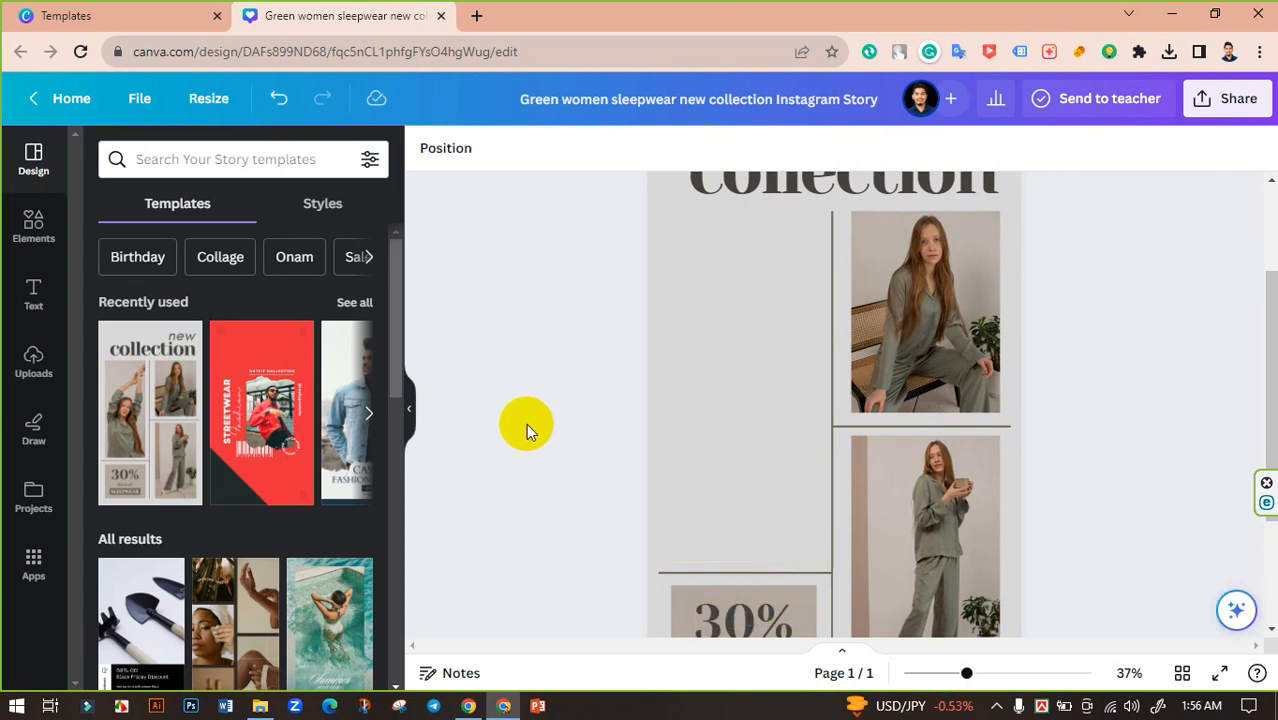
key(ctrl+z)
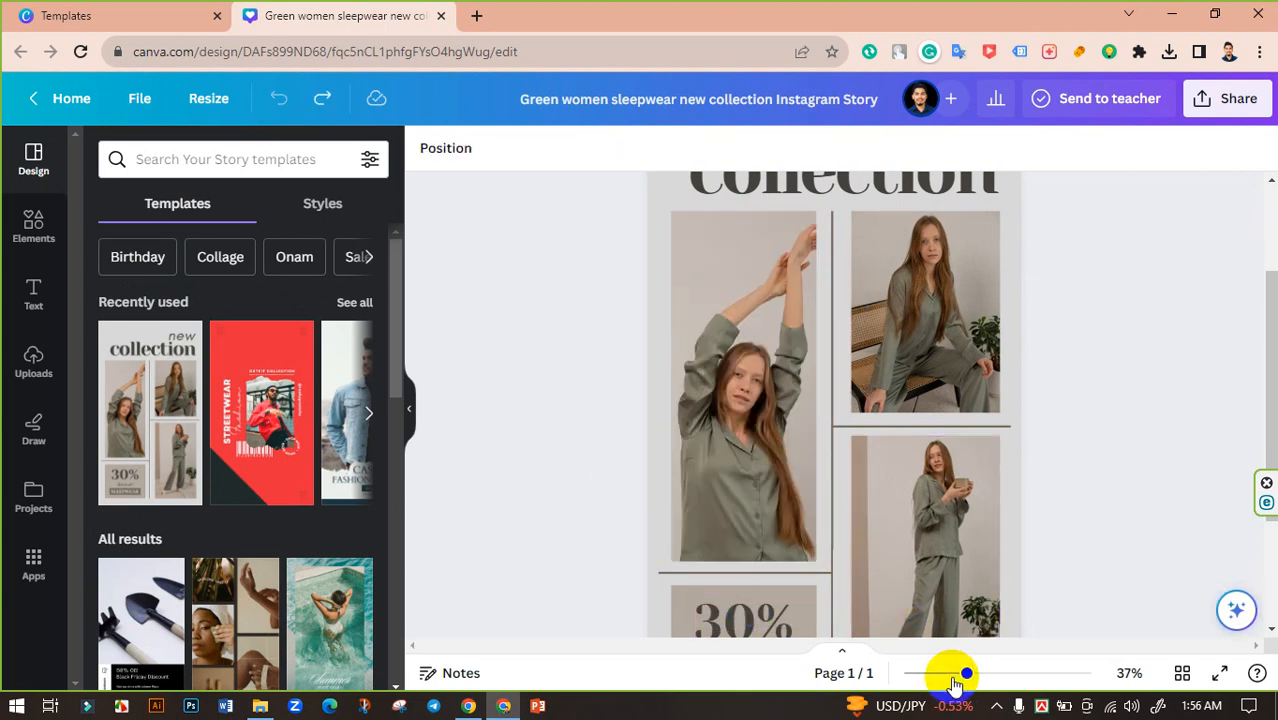
drag(955, 682, 941, 674)
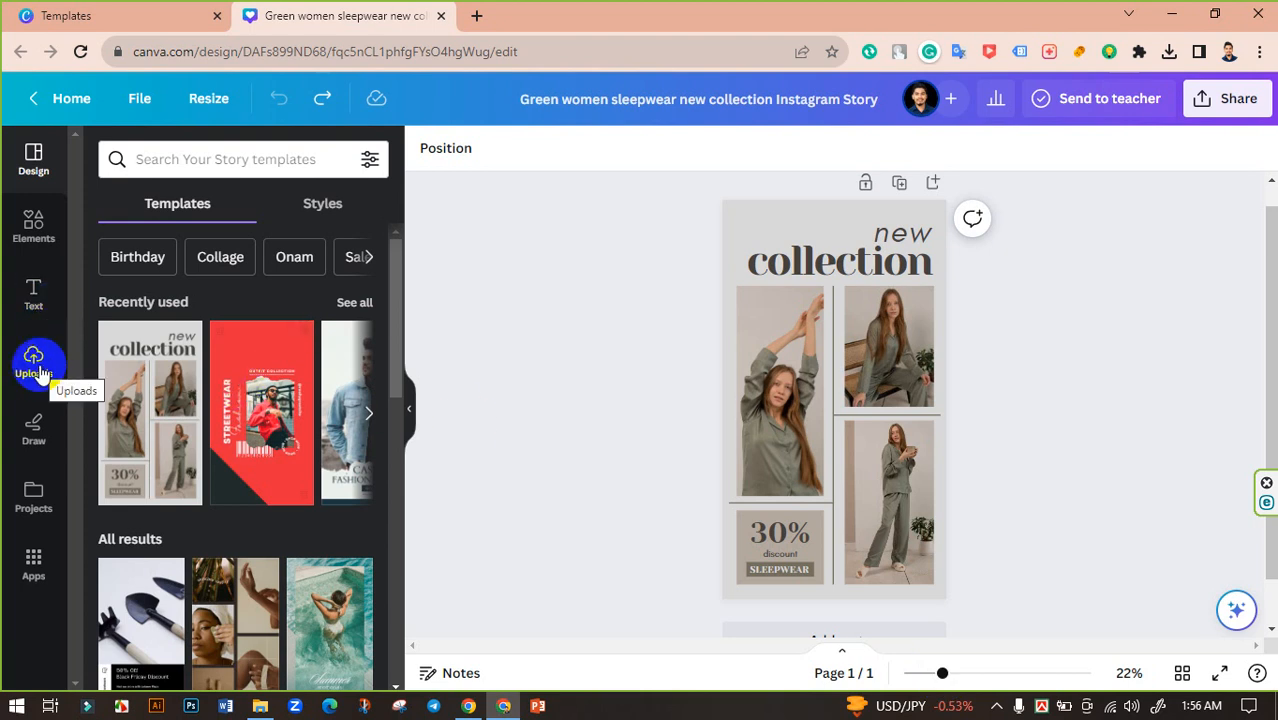
click(758, 353)
key(Delete)
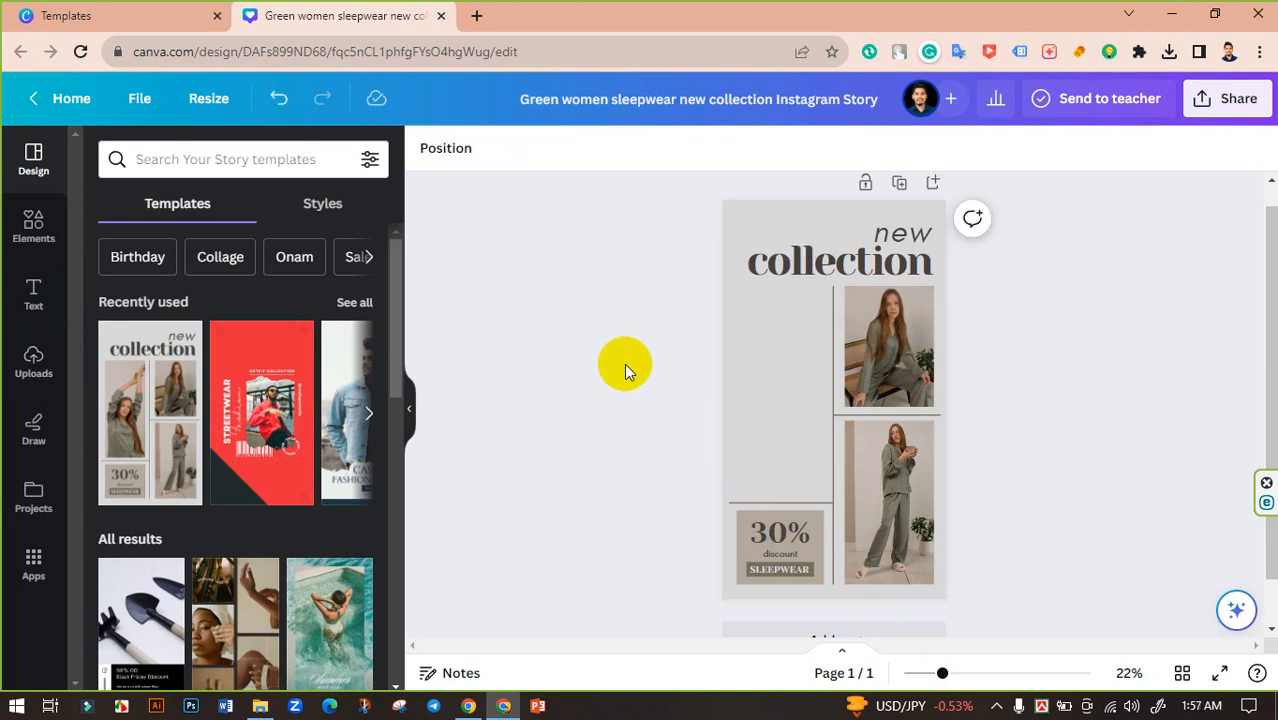
key(ctrl+z)
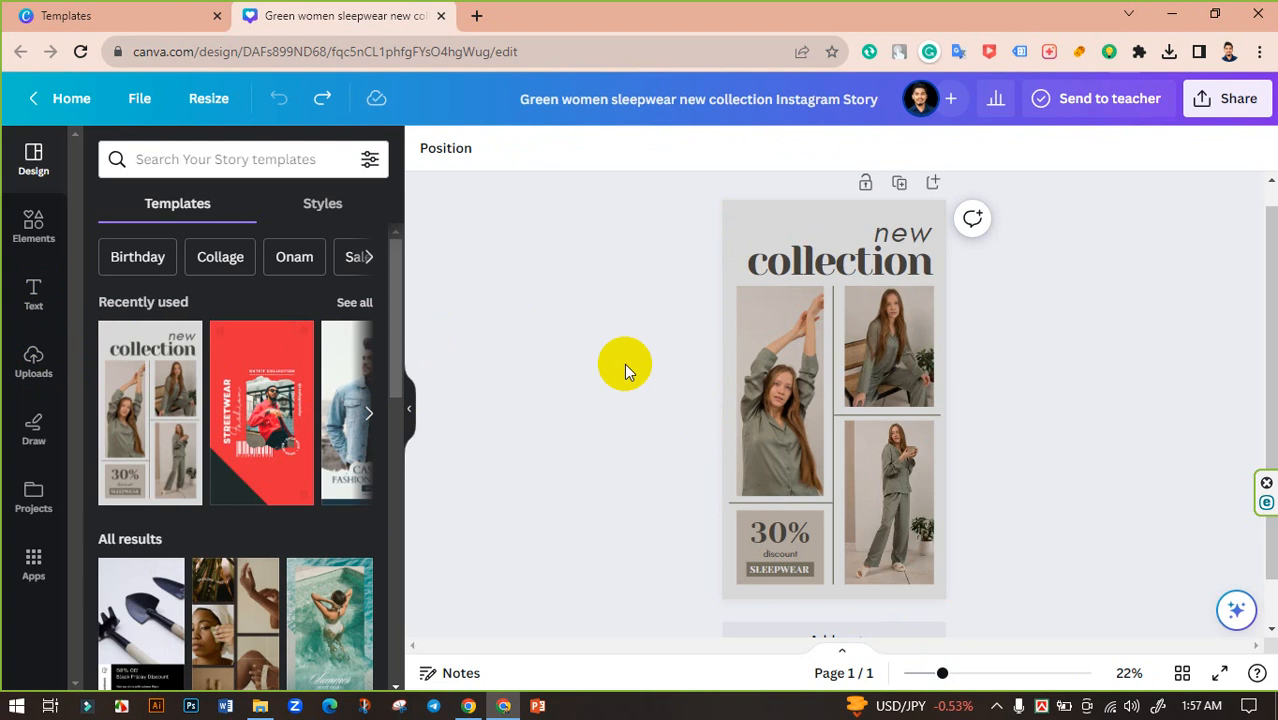
Upload Untitled design.png, Untitled design (2).png and Untitled design (8).png from the Downloads folder.
click(31, 366)
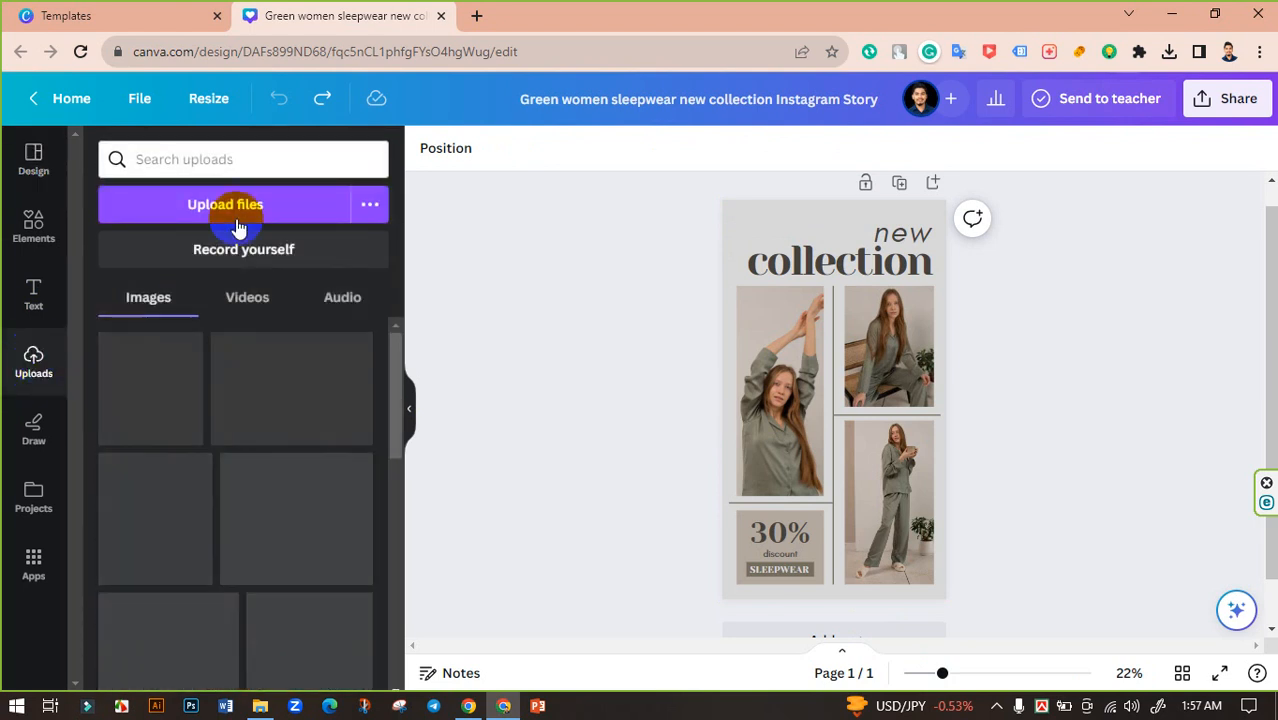
click(248, 208)
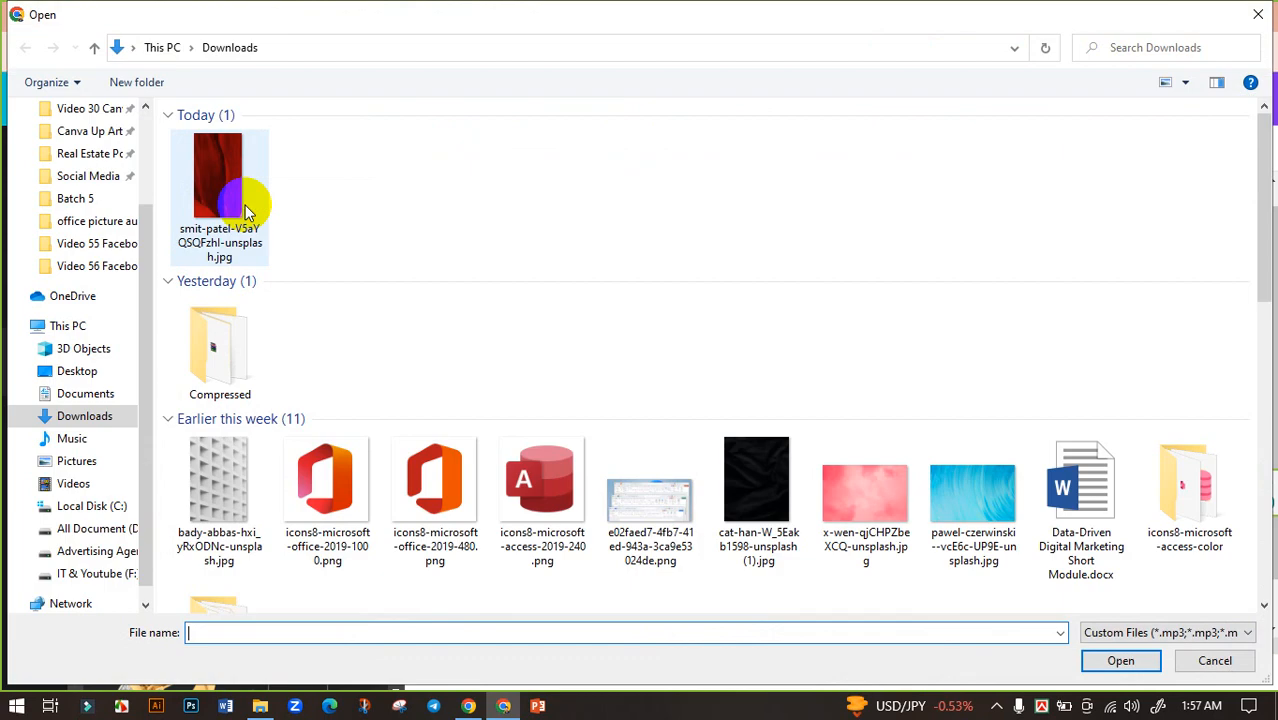
scroll(669, 429, down, 10)
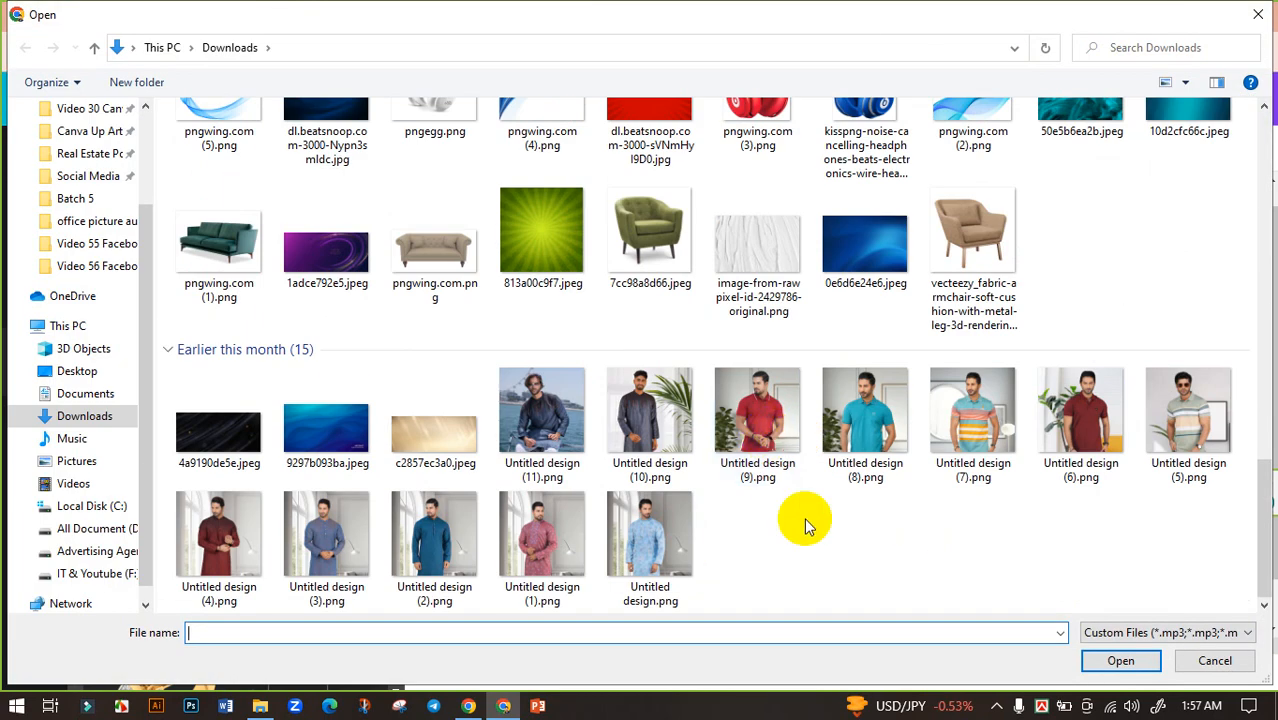
click(690, 534)
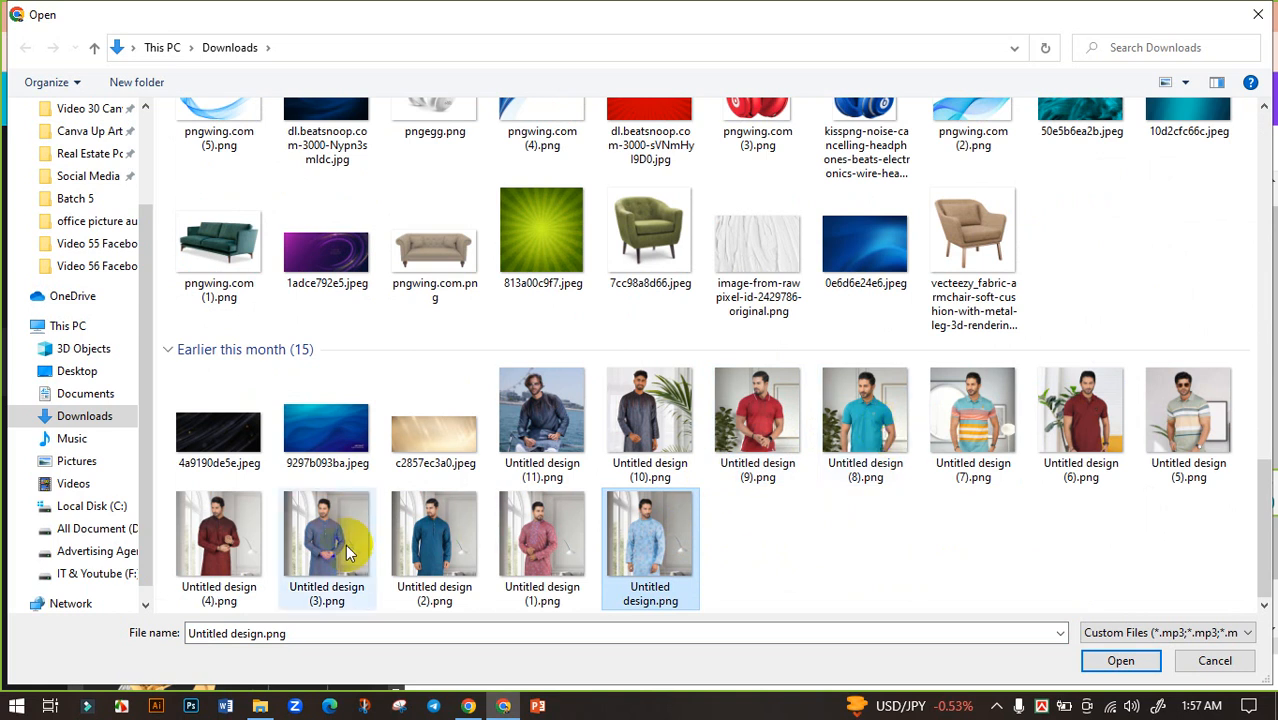
ctrl+click(893, 432)
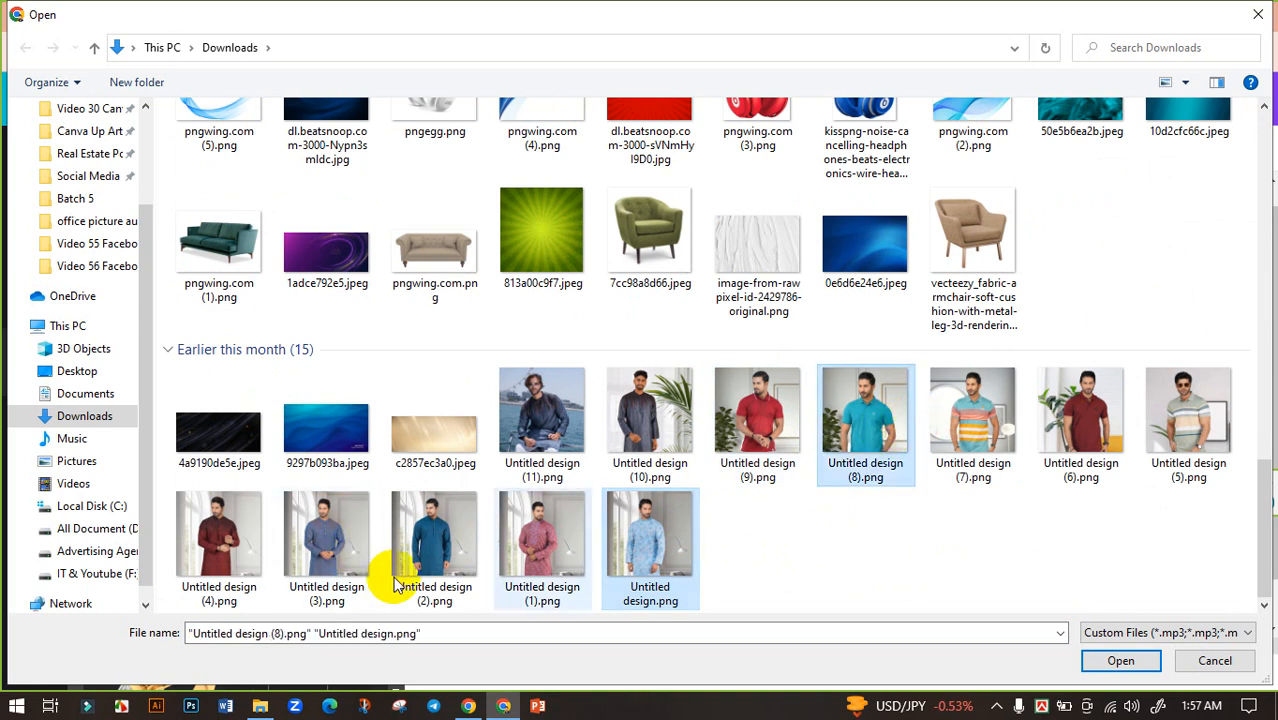
ctrl+click(452, 537)
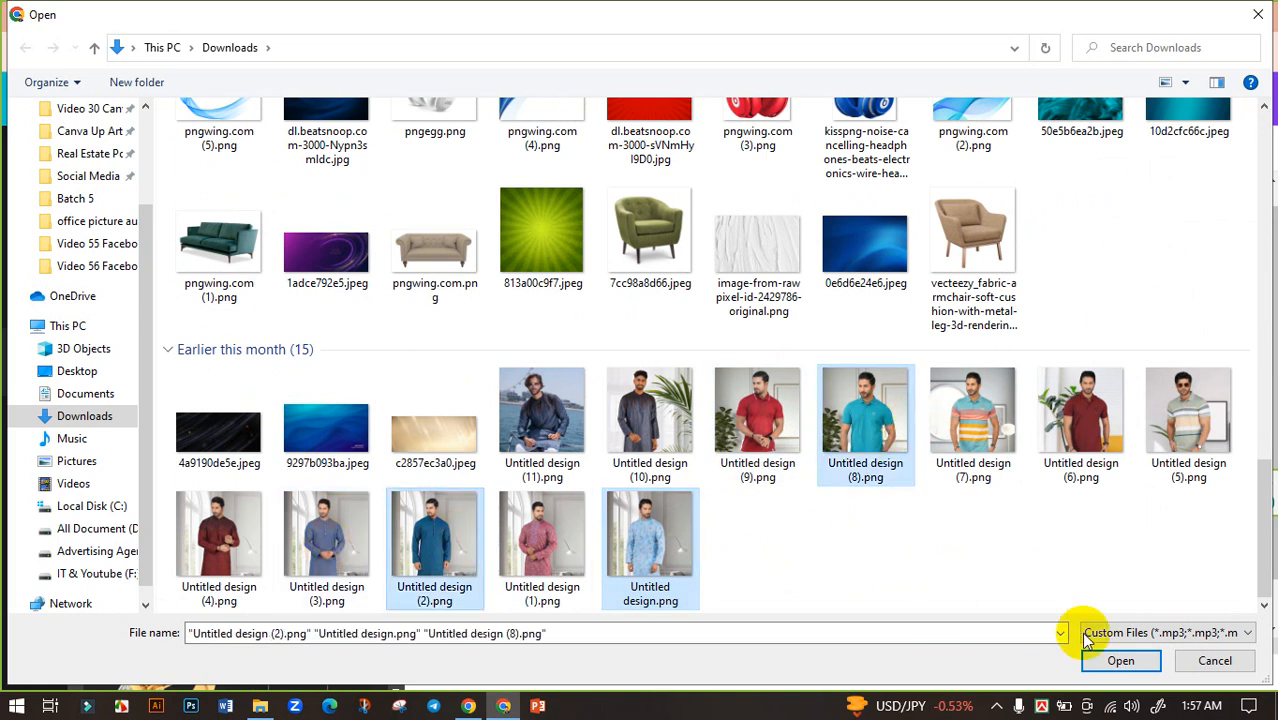
click(1120, 662)
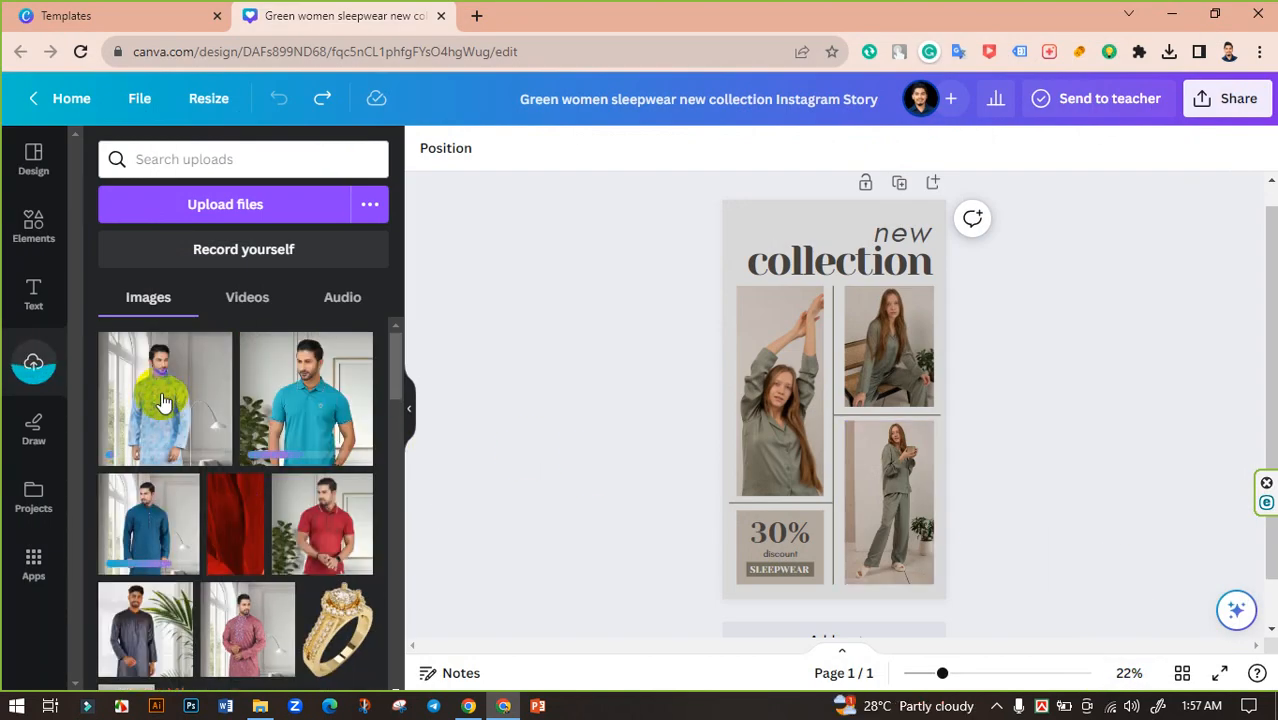
Replace the tall raised-arms photo with the light blue patterned kurta photo and adjust the image's size within its frame.
drag(205, 425, 772, 393)
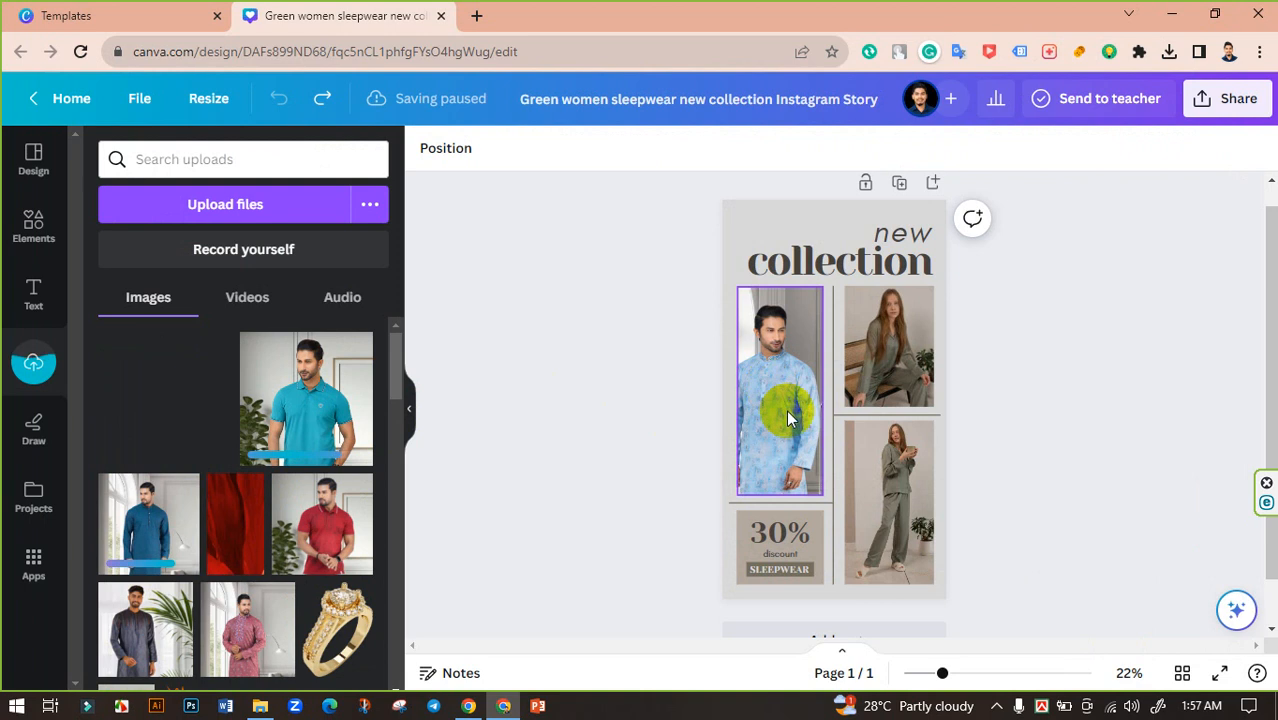
double_click(793, 452)
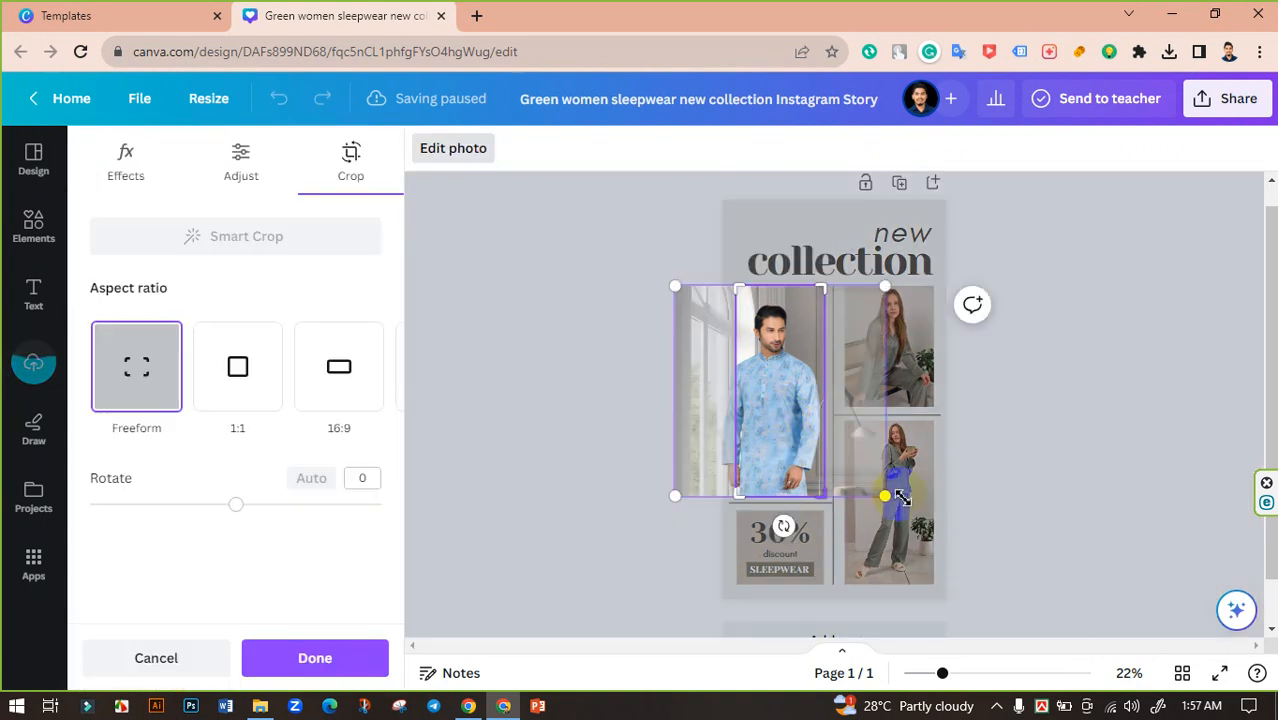
drag(901, 497, 707, 491)
click(582, 458)
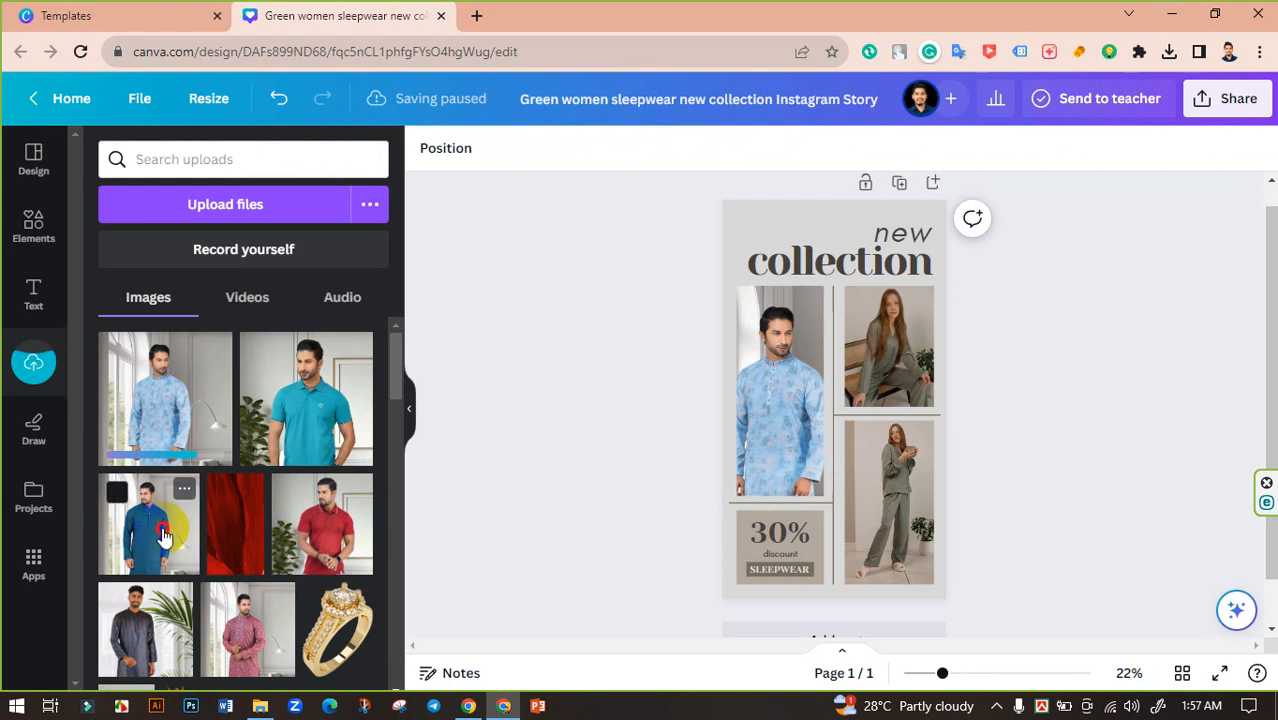
Replace the photo of the standing woman with the dark blue kurta photo and enlarge the image slightly within its frame.
drag(160, 525, 890, 533)
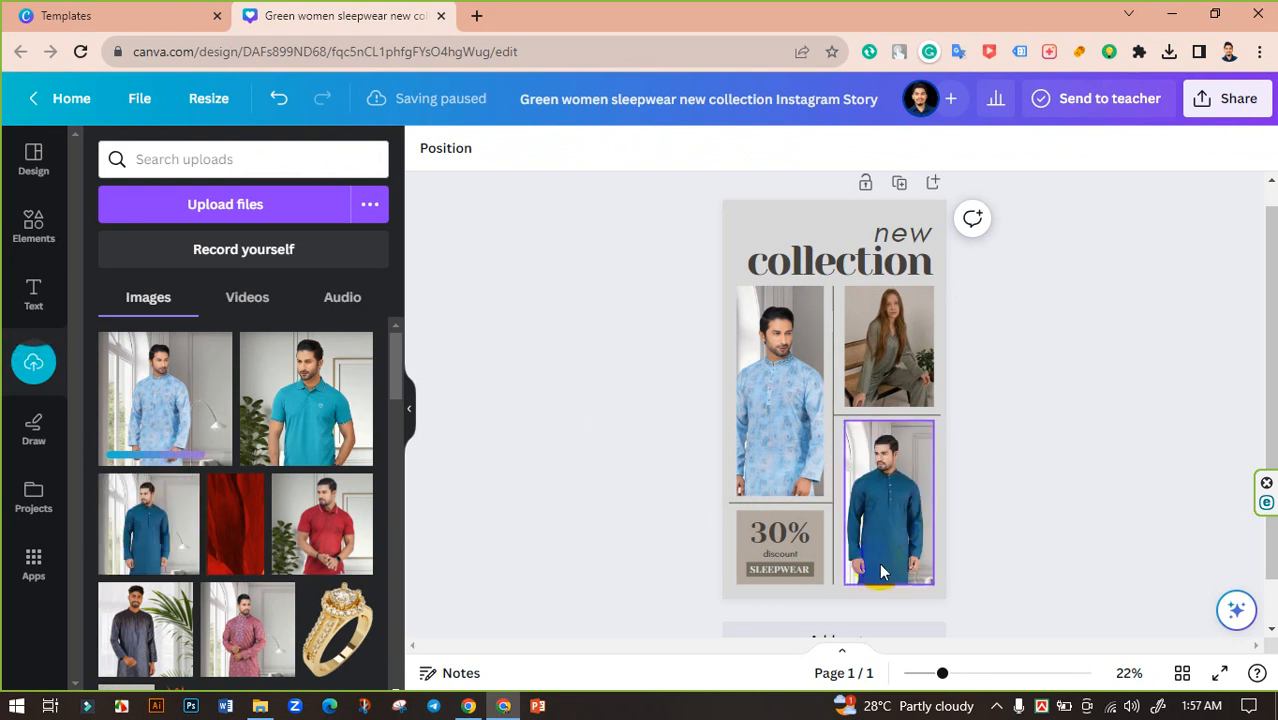
double_click(900, 565)
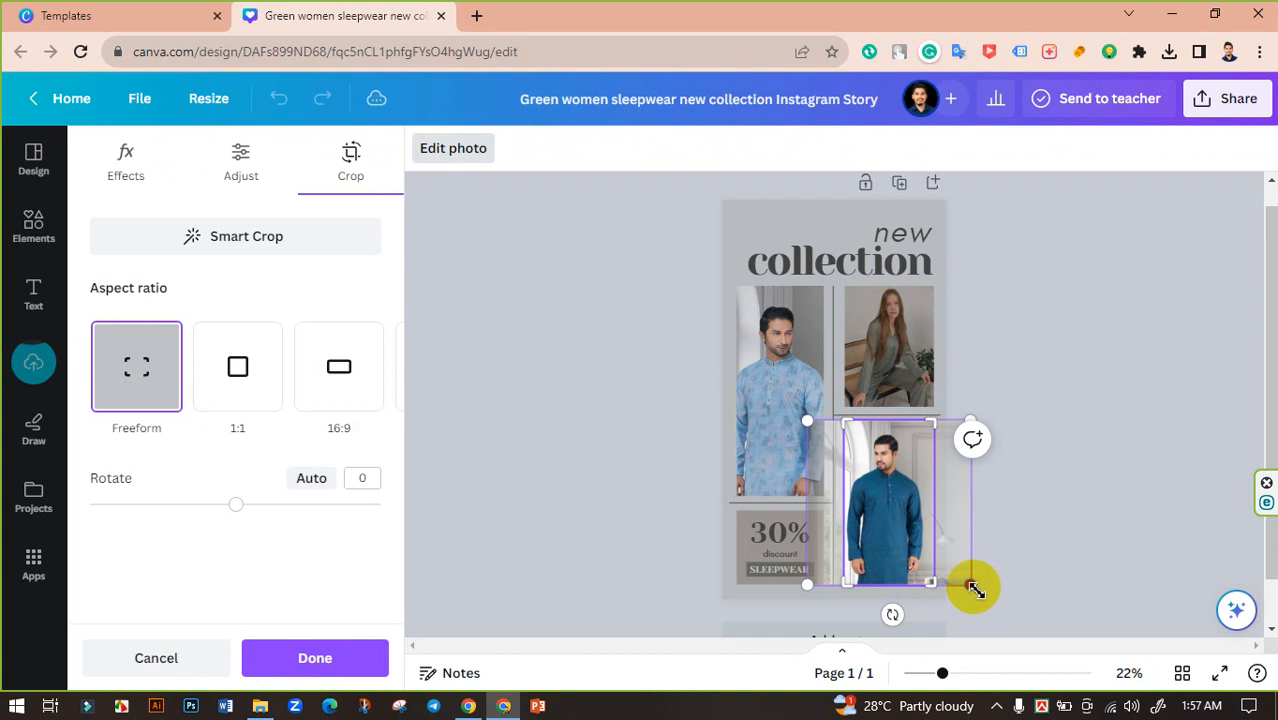
drag(976, 589, 985, 595)
drag(987, 594, 985, 594)
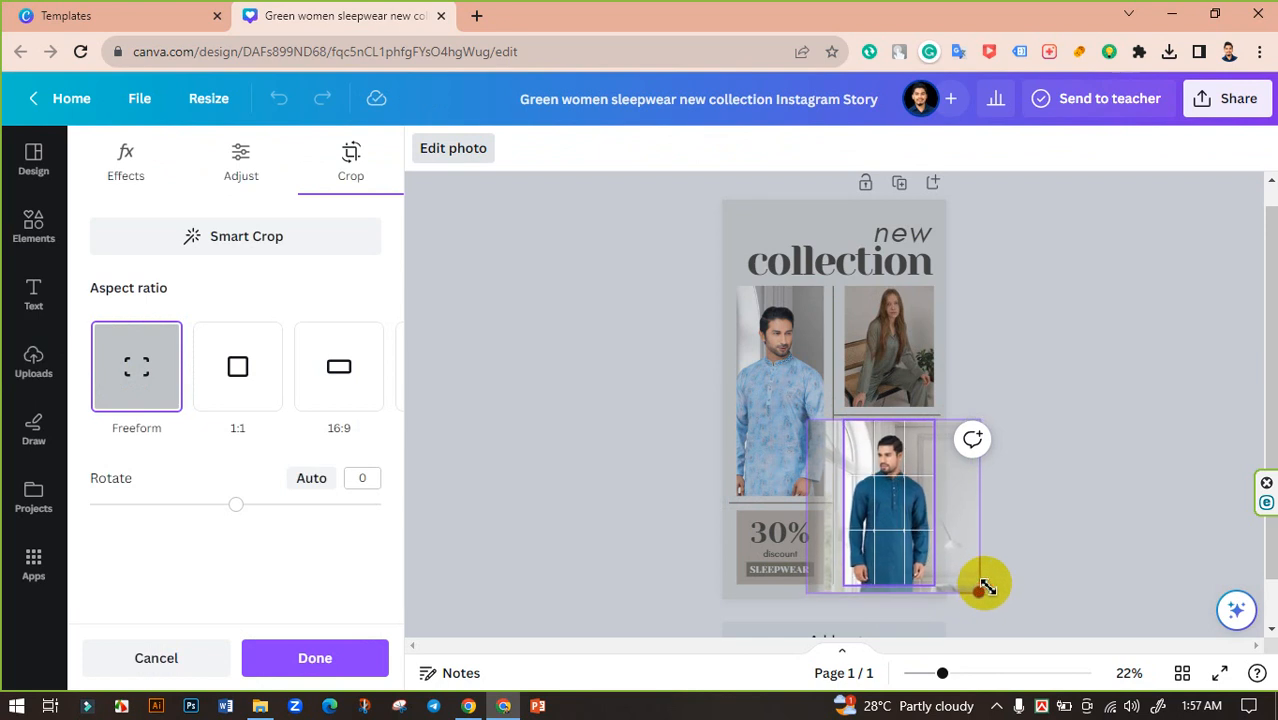
click(1076, 548)
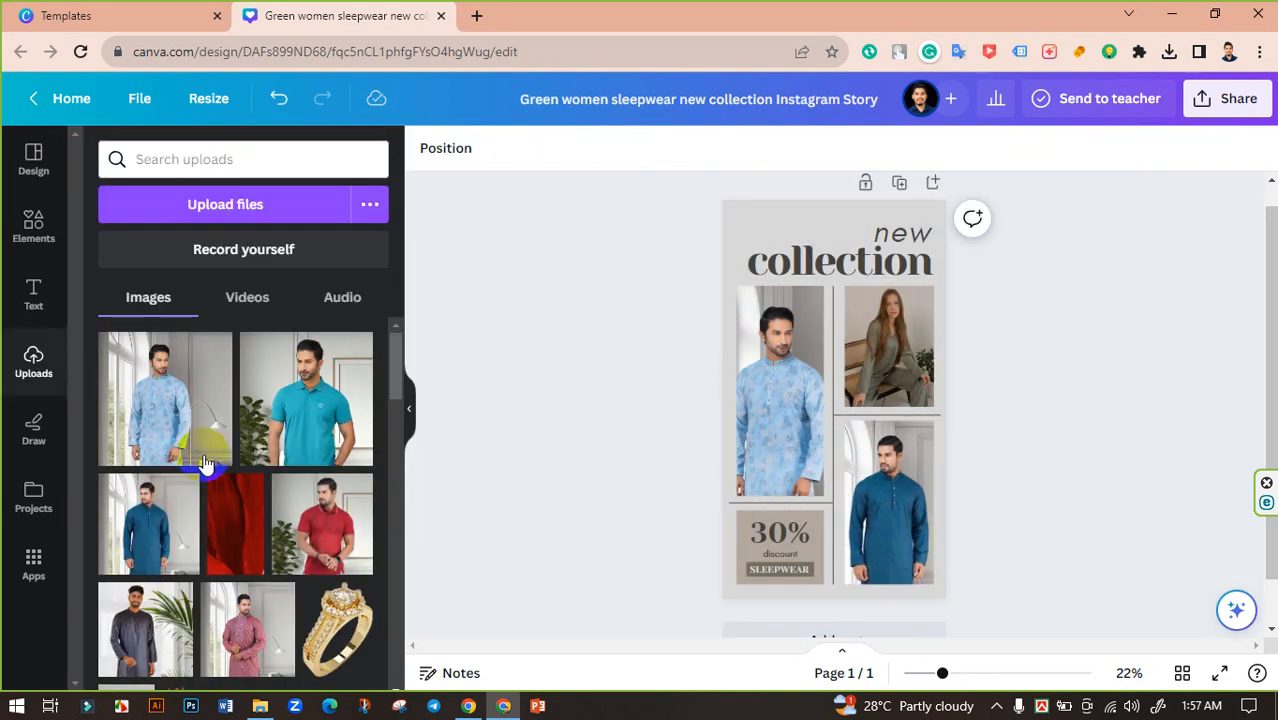
Replace the photo of the seated woman with the teal polo shirt photo.
drag(307, 423, 903, 375)
Try widening the teal polo photo's crop toward the vertical divider line, and undo the crop change.
double_click(900, 370)
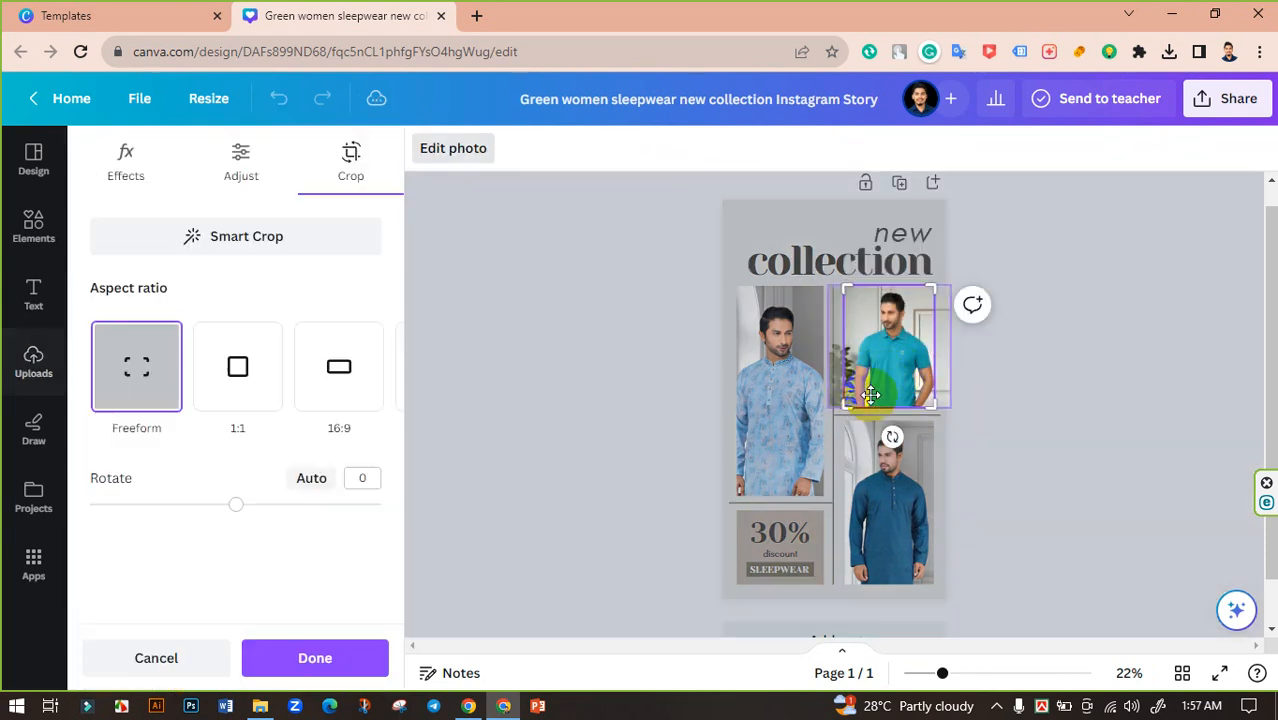
drag(842, 418, 832, 419)
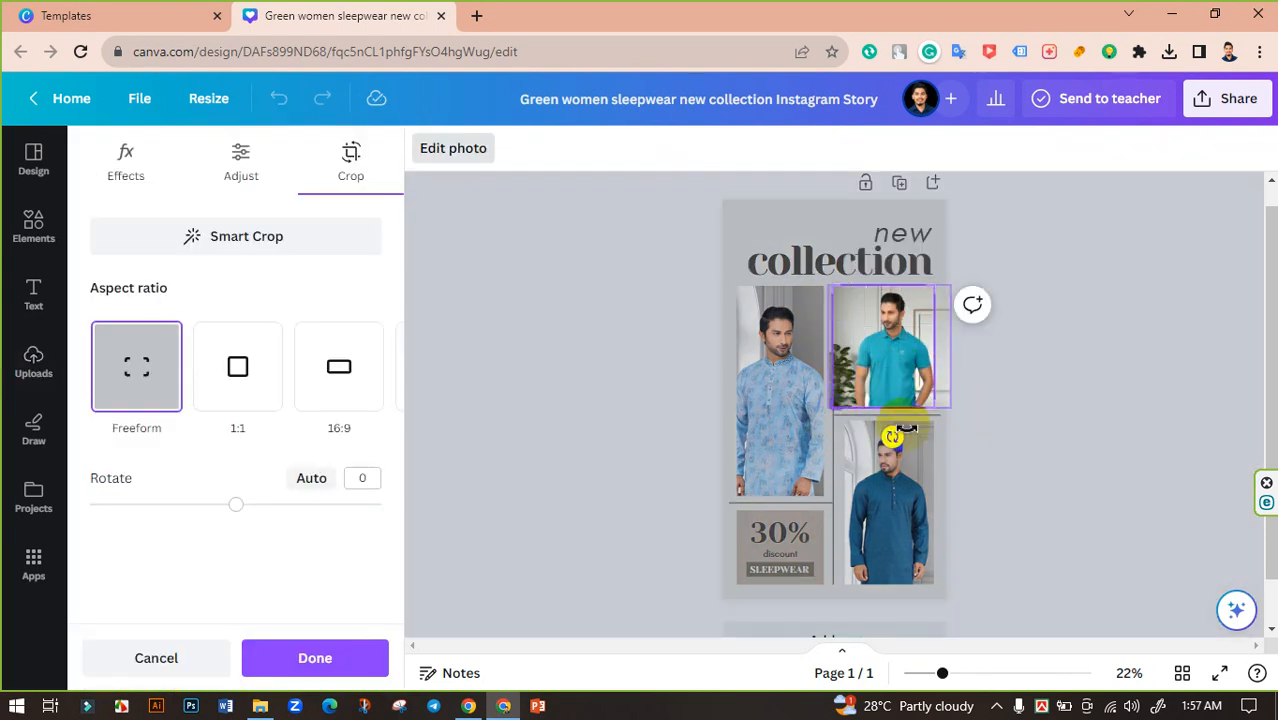
click(1010, 440)
click(1026, 432)
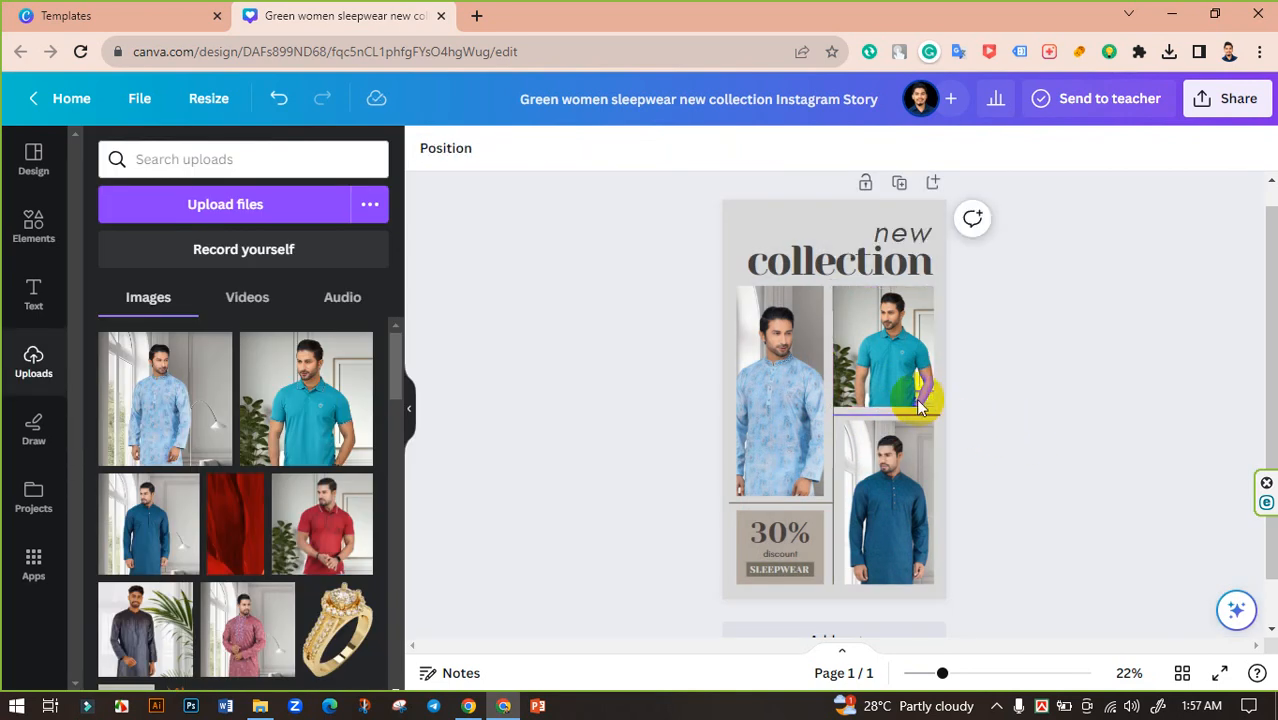
click(920, 395)
click(1021, 418)
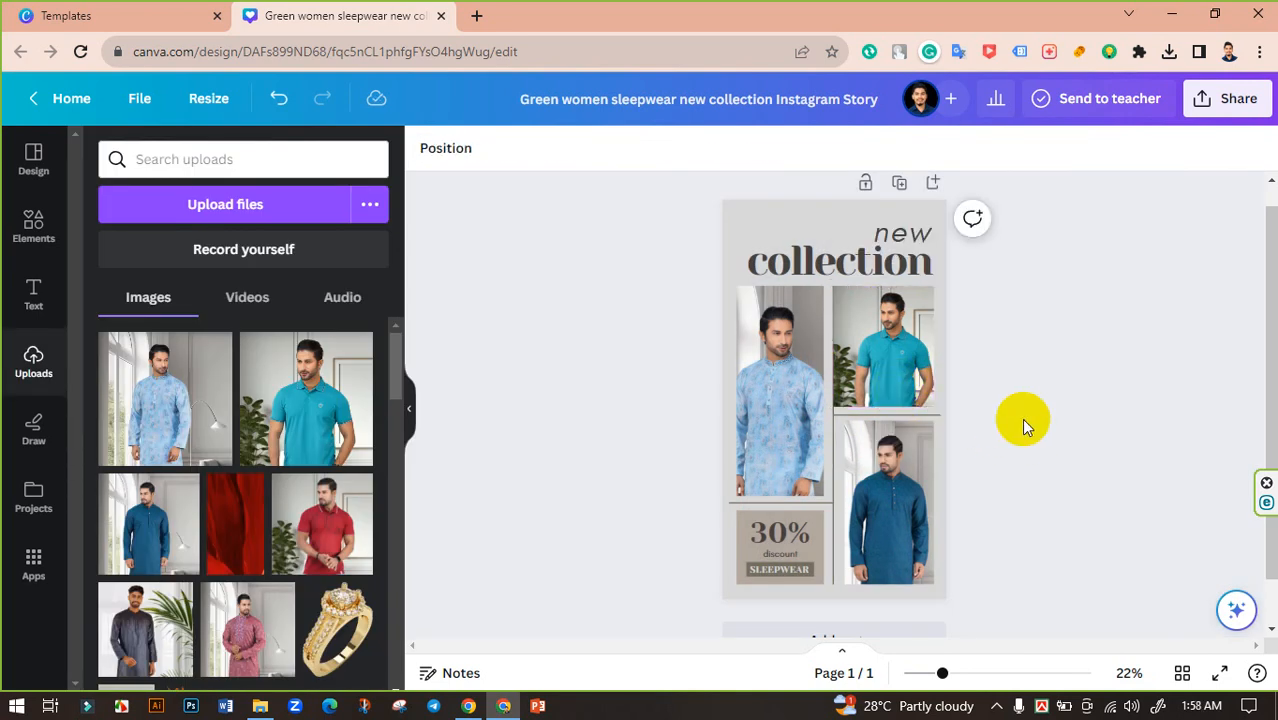
click(910, 385)
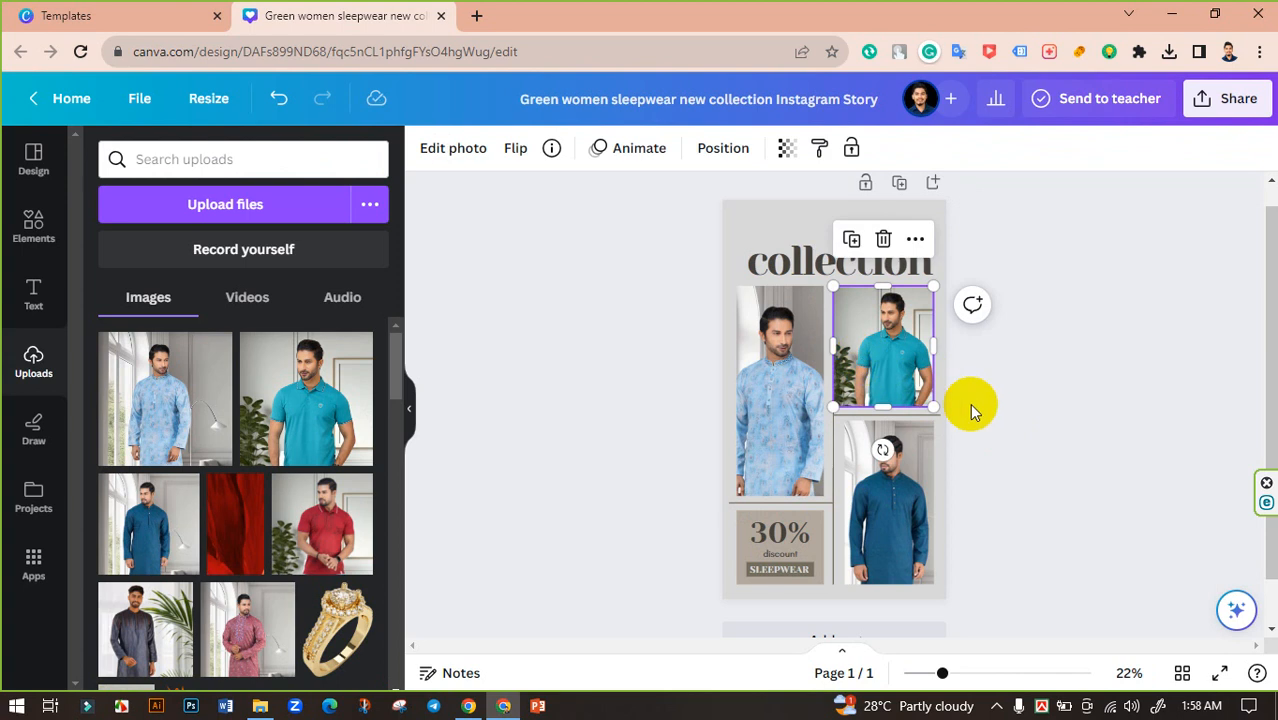
click(1114, 443)
key(ctrl+z)
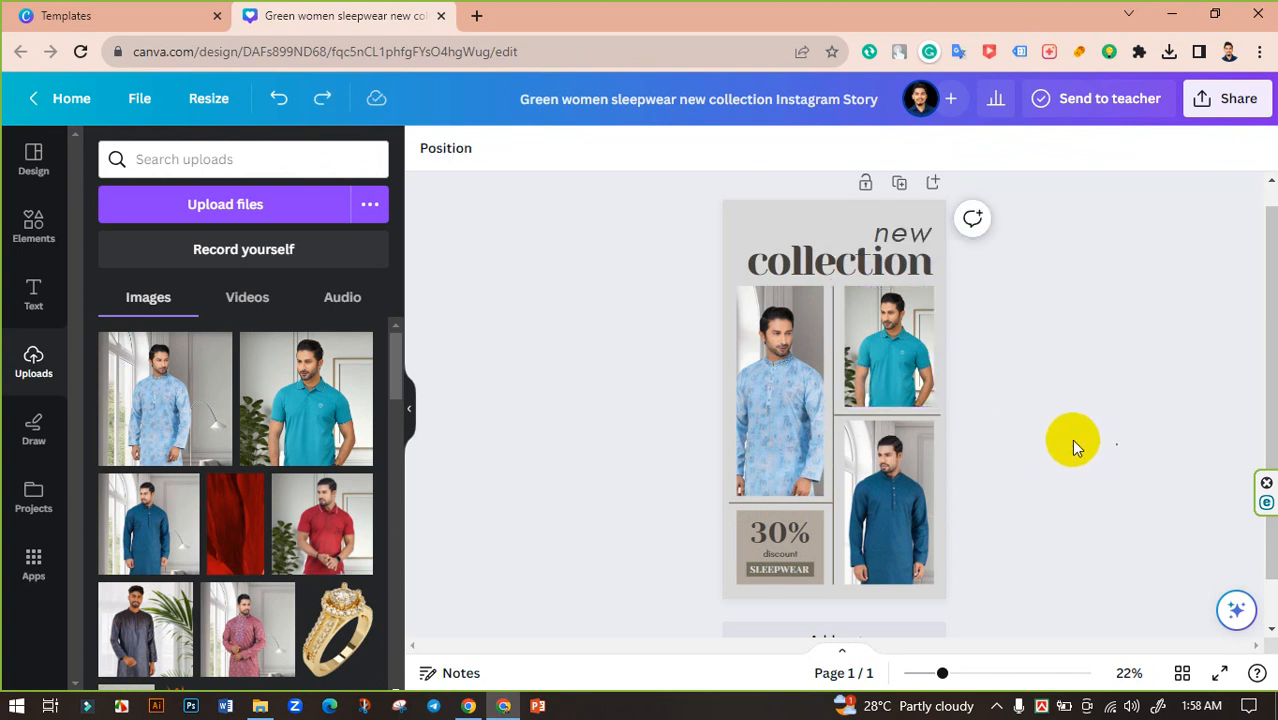
Try narrowing the teal polo photo's crop on the side facing the divider line, and undo the crop change.
double_click(885, 335)
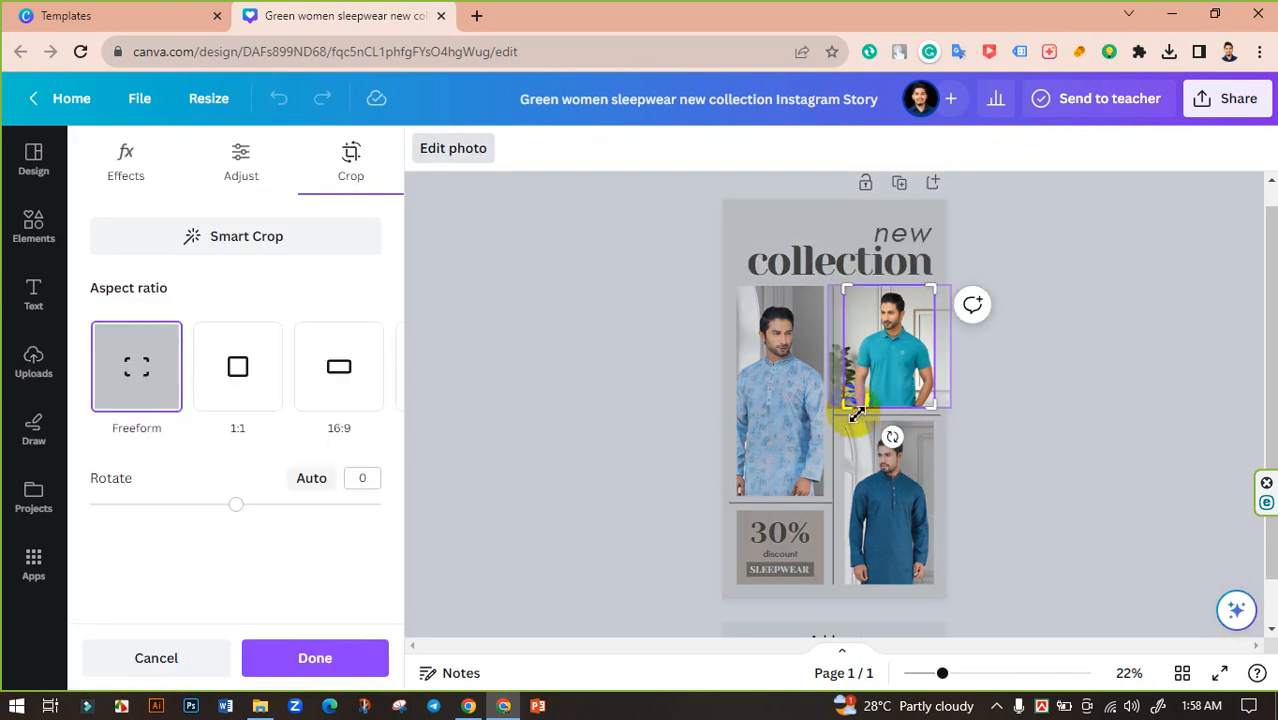
drag(845, 413, 852, 416)
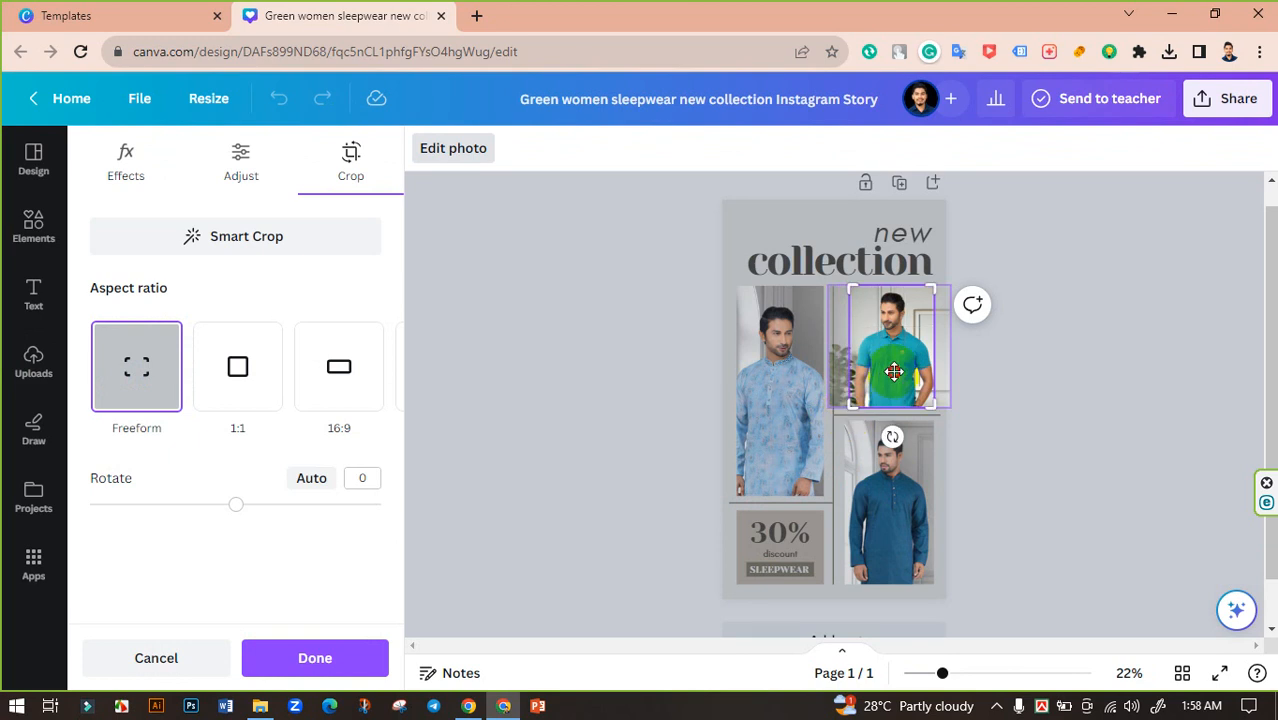
click(893, 371)
double_click(893, 368)
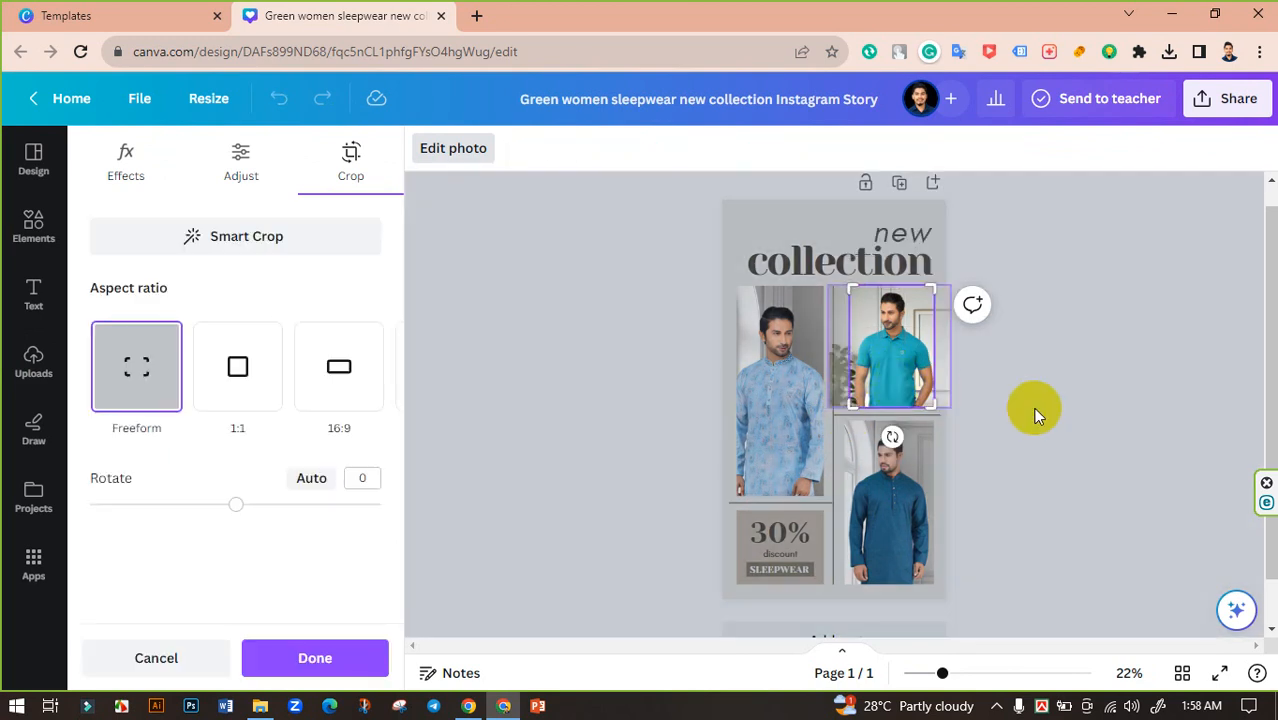
click(1033, 407)
click(1034, 413)
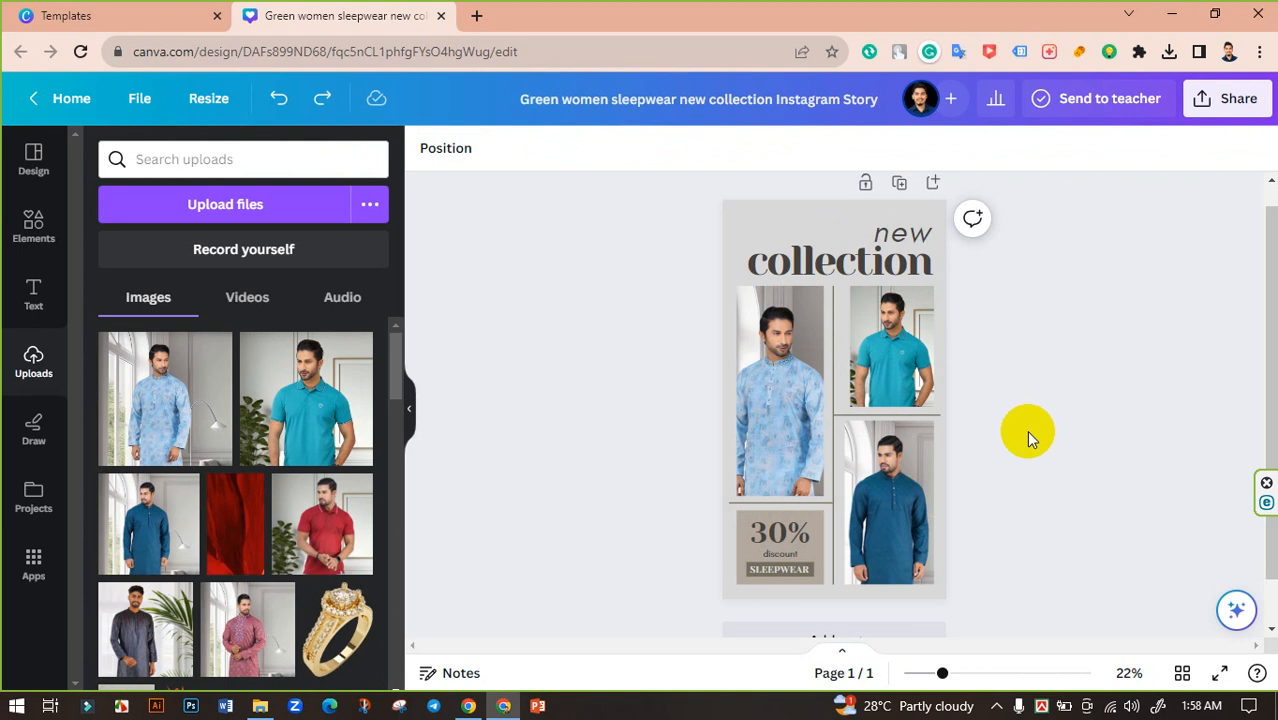
click(899, 370)
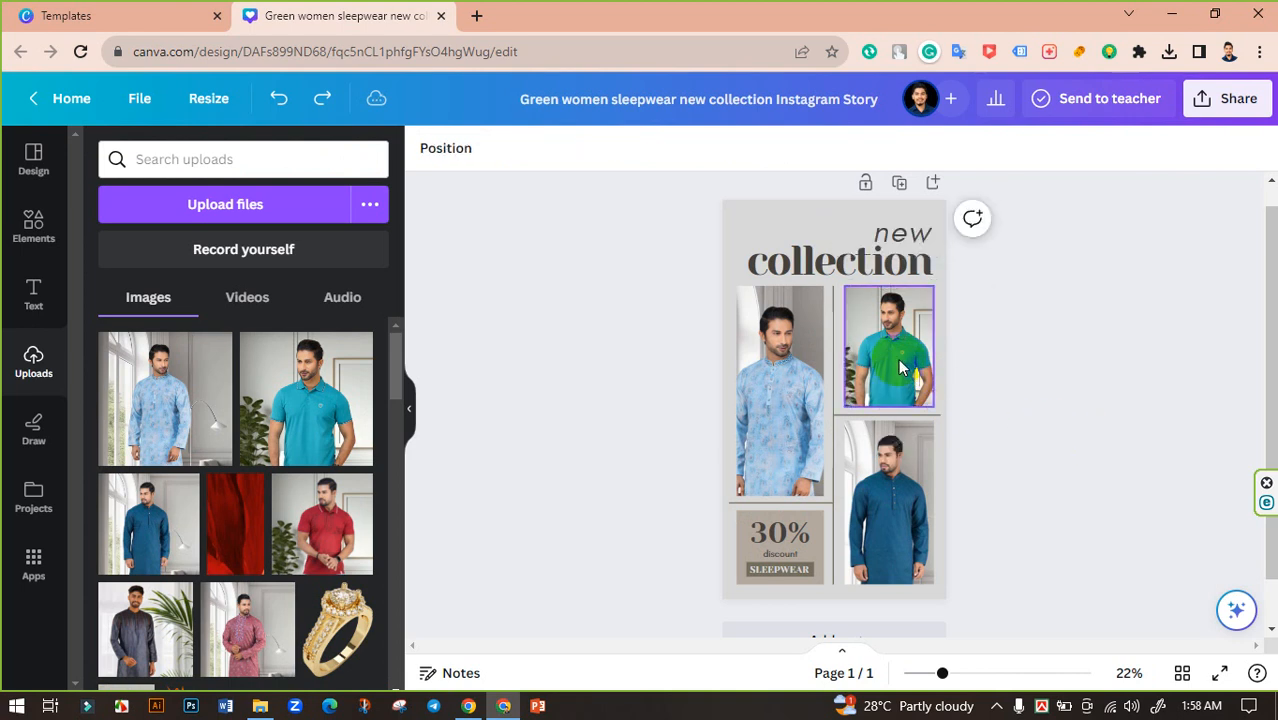
Enlarge the teal polo photo within its frame and reposition it so the man's head and torso fill the frame.
double_click(845, 330)
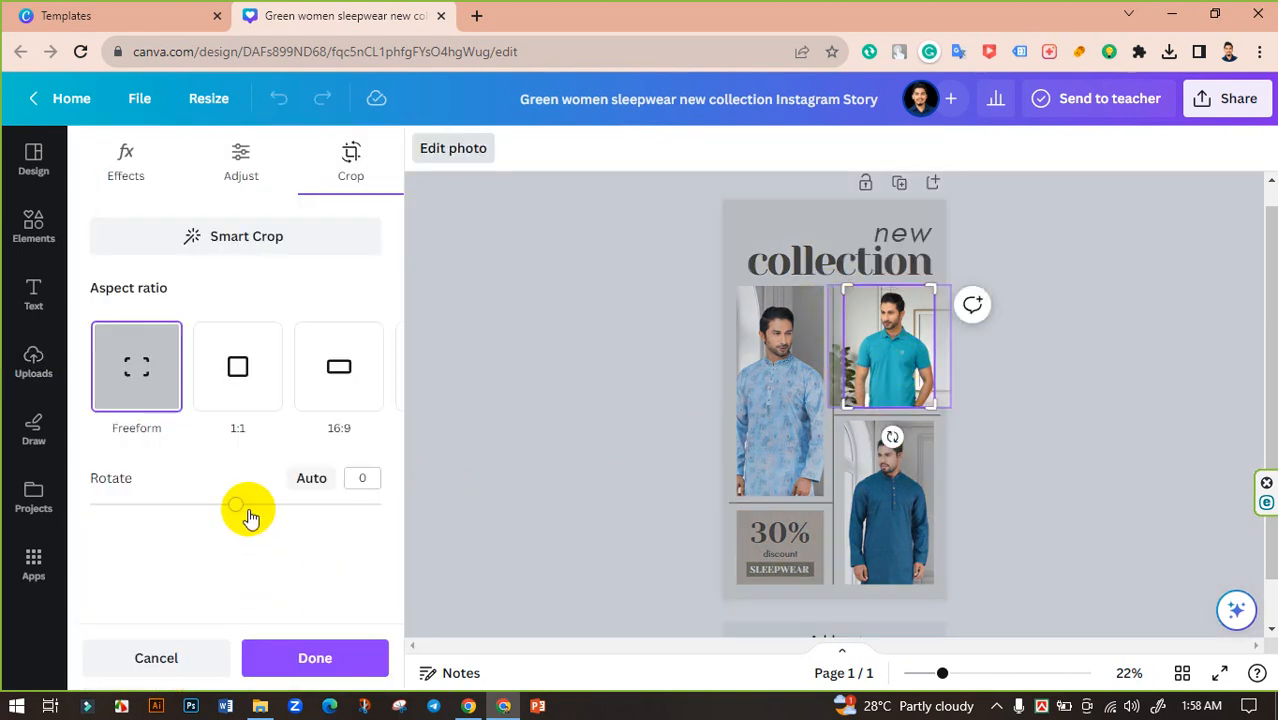
drag(250, 517, 234, 515)
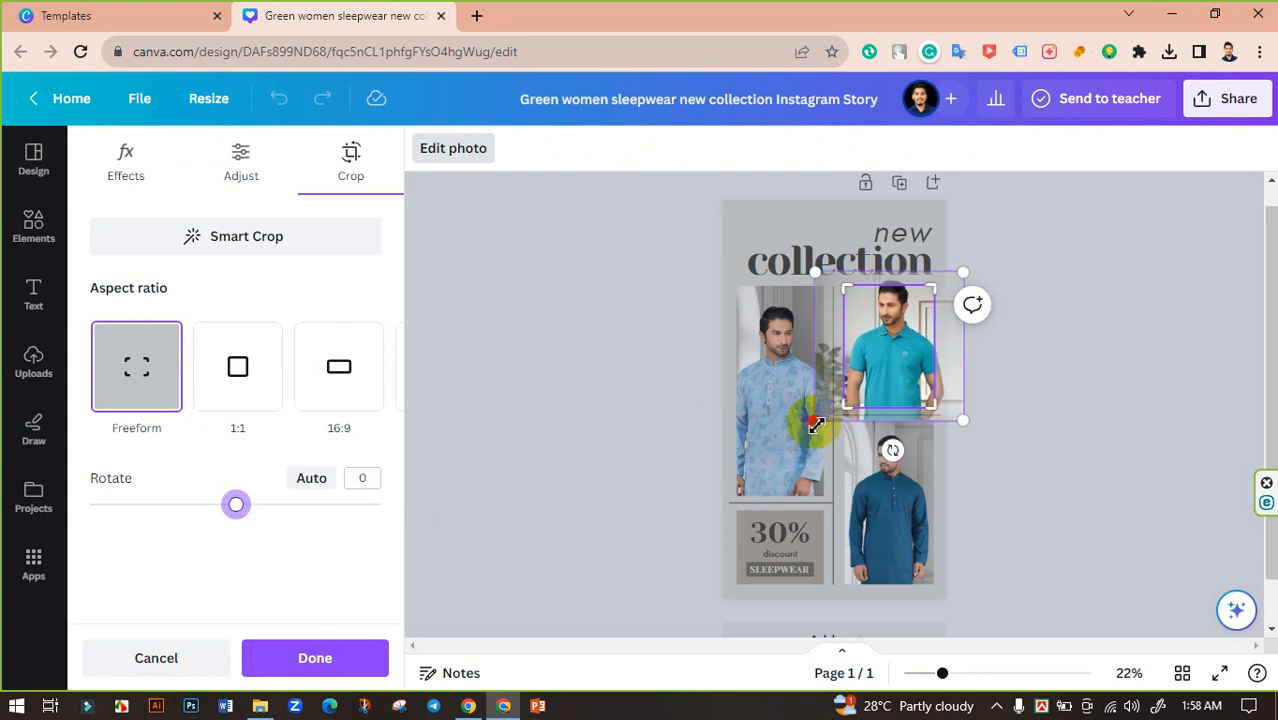
drag(816, 425, 814, 424)
drag(905, 361, 891, 370)
click(1097, 388)
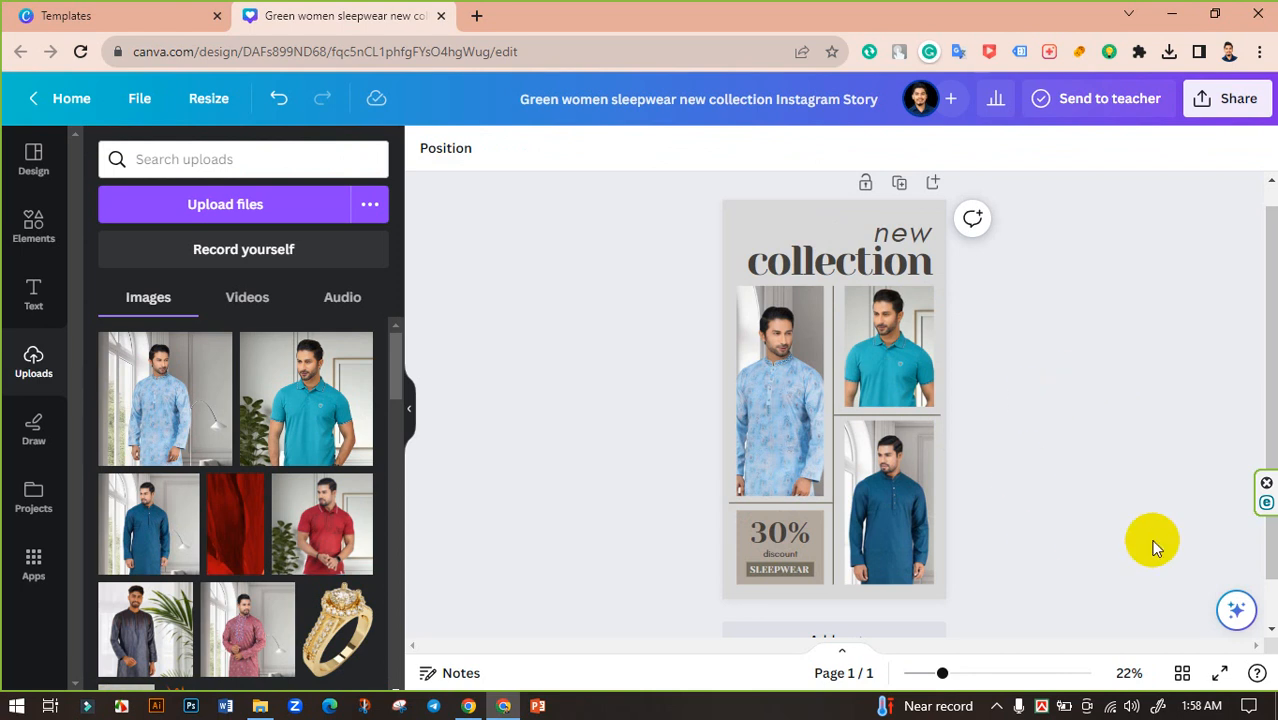
Change the page background to the dark blue photo color taken from the dark blue kurta image.
click(786, 220)
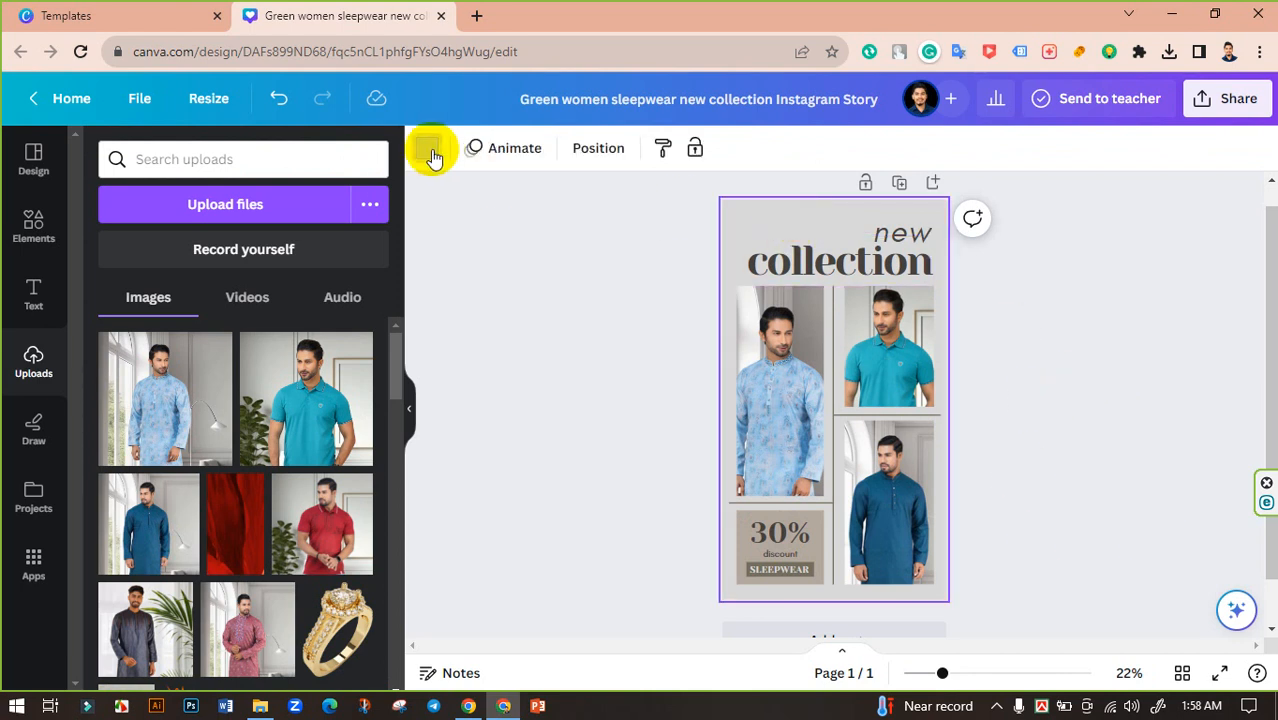
click(430, 152)
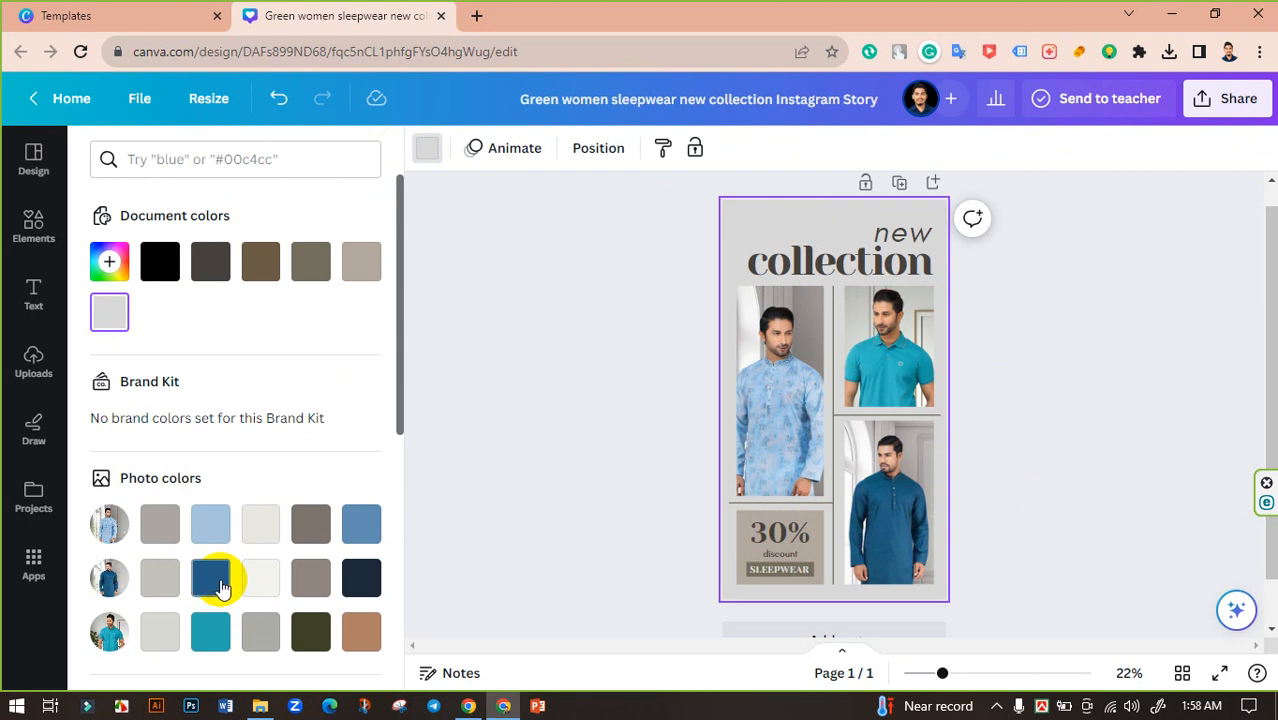
click(212, 578)
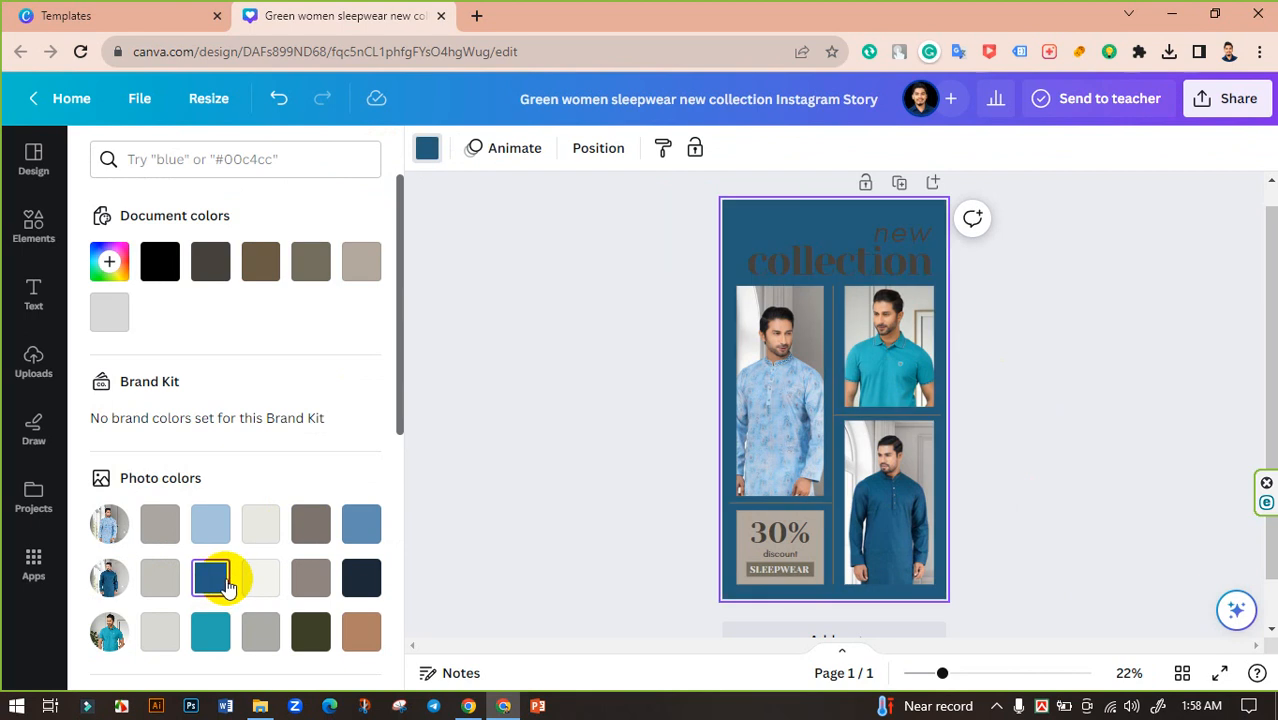
click(630, 566)
Fill the 30% discount box with the off-white photo color taken from the dark blue kurta image.
click(739, 532)
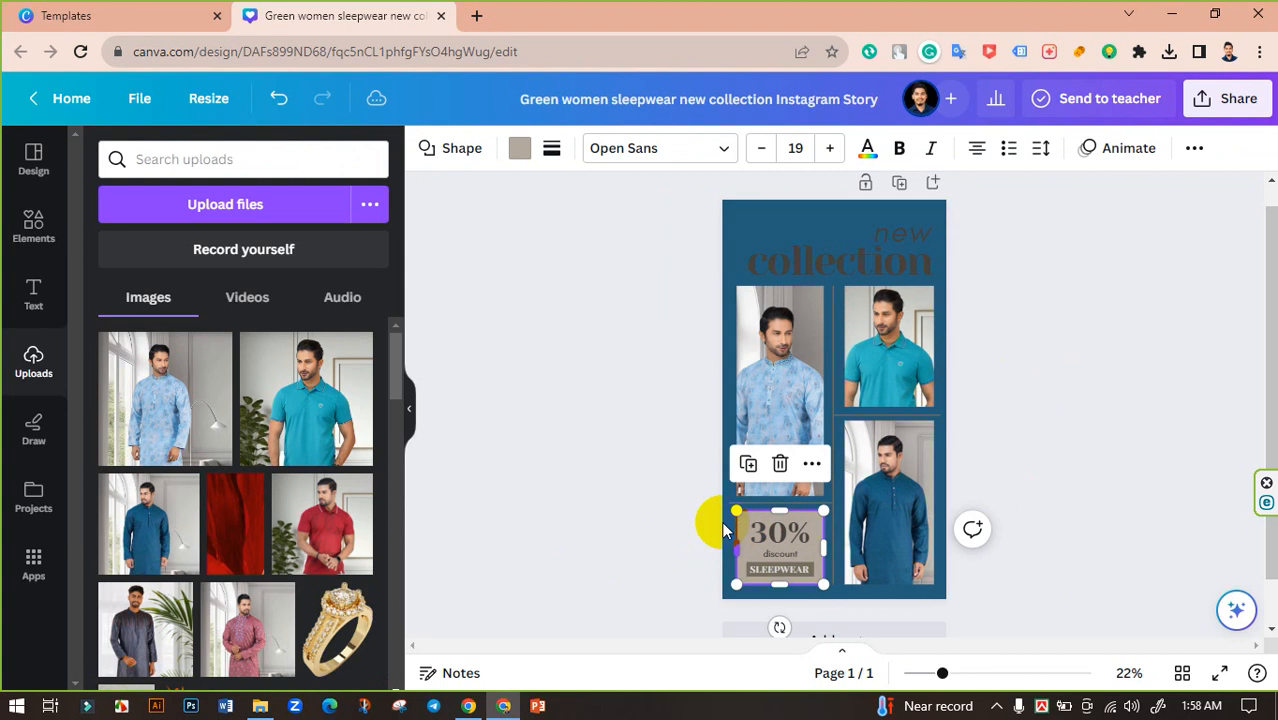
click(519, 148)
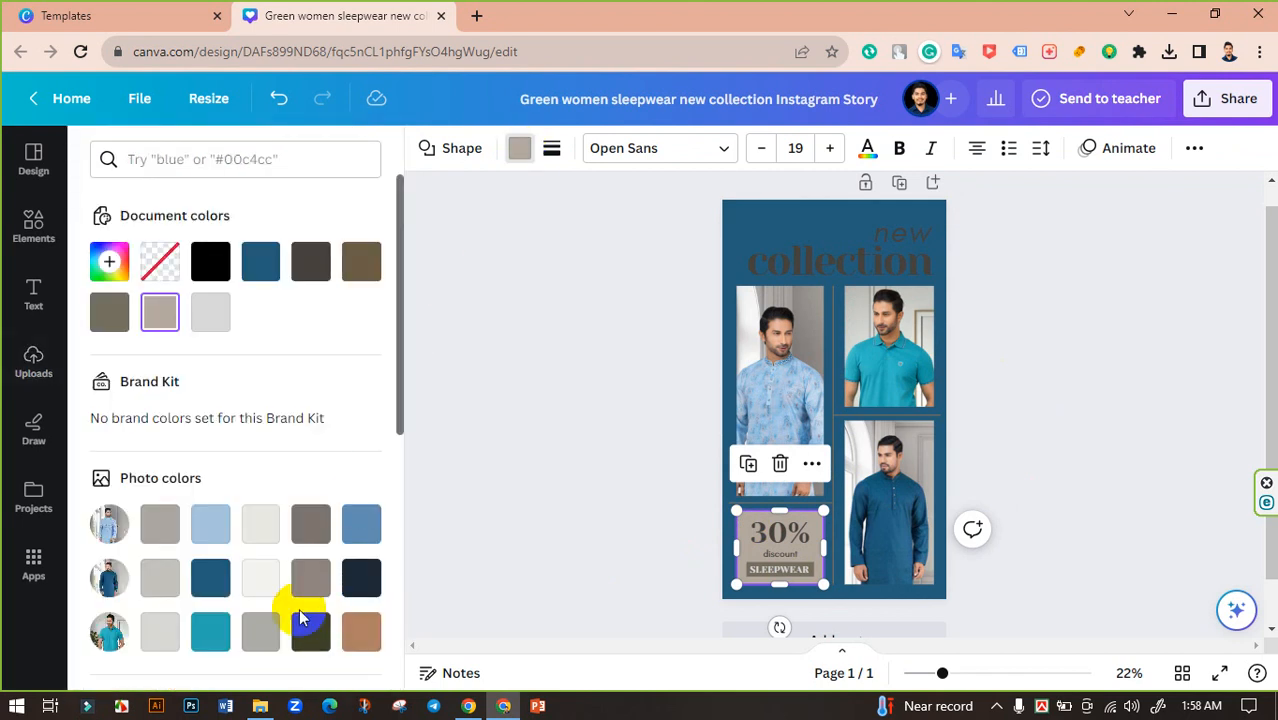
click(263, 586)
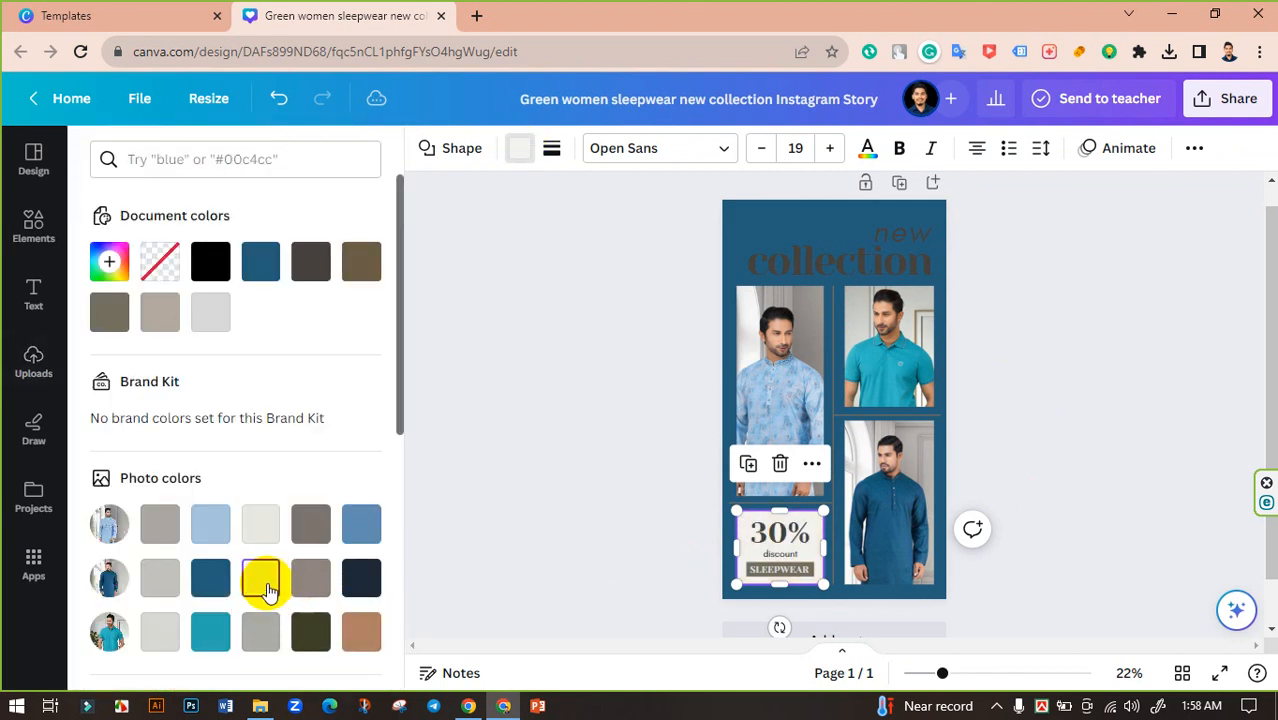
click(597, 516)
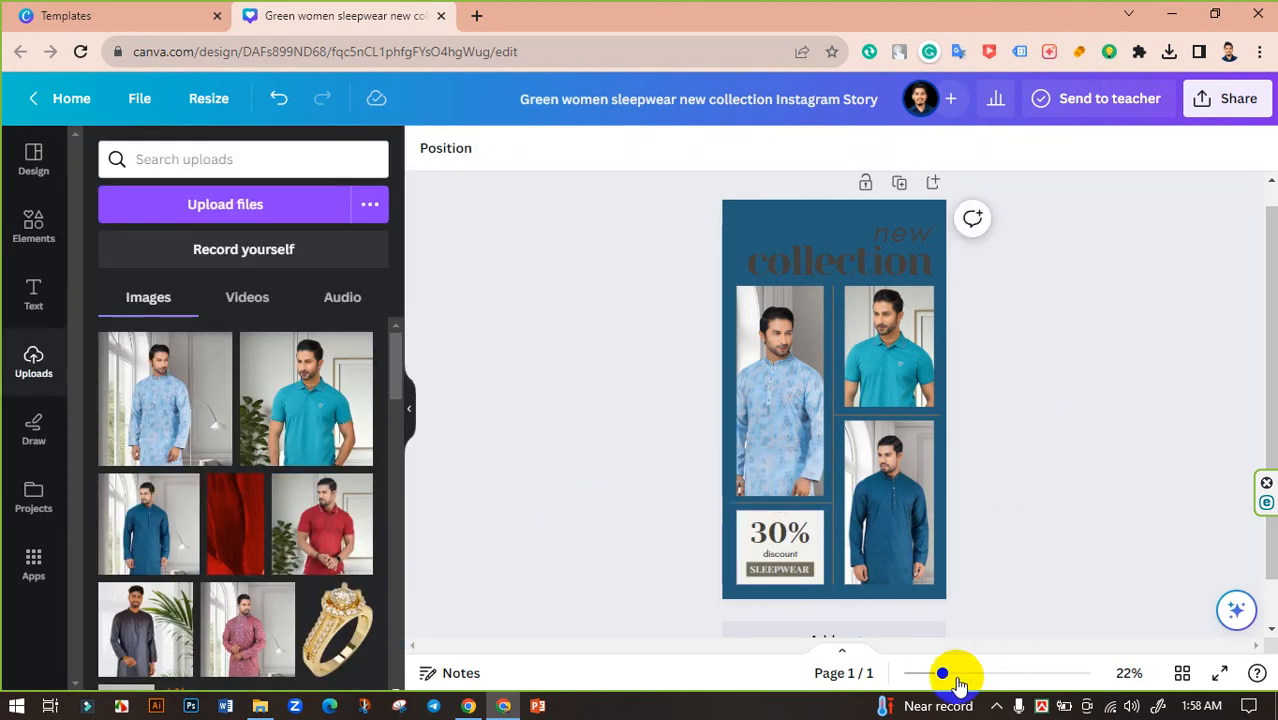
Recolor the vertical divider line between the photos with the teal photo color from the polo image.
drag(944, 673, 973, 673)
click(832, 475)
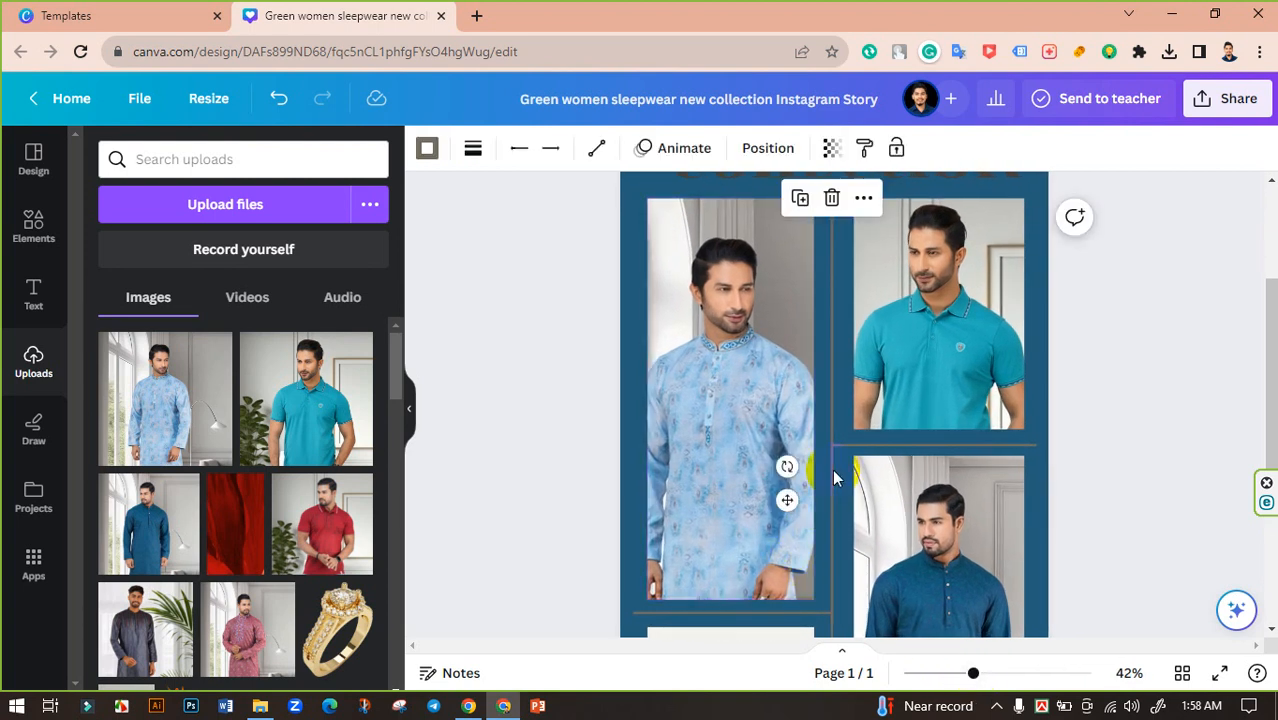
click(428, 149)
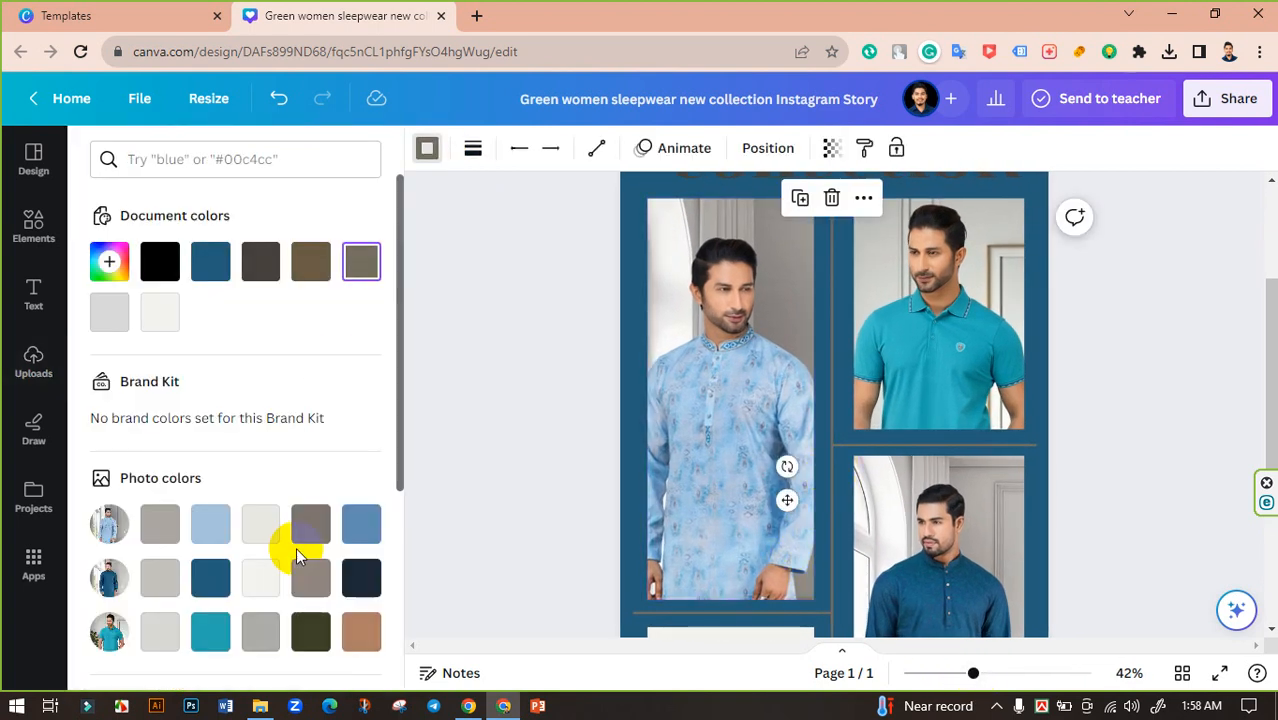
click(214, 636)
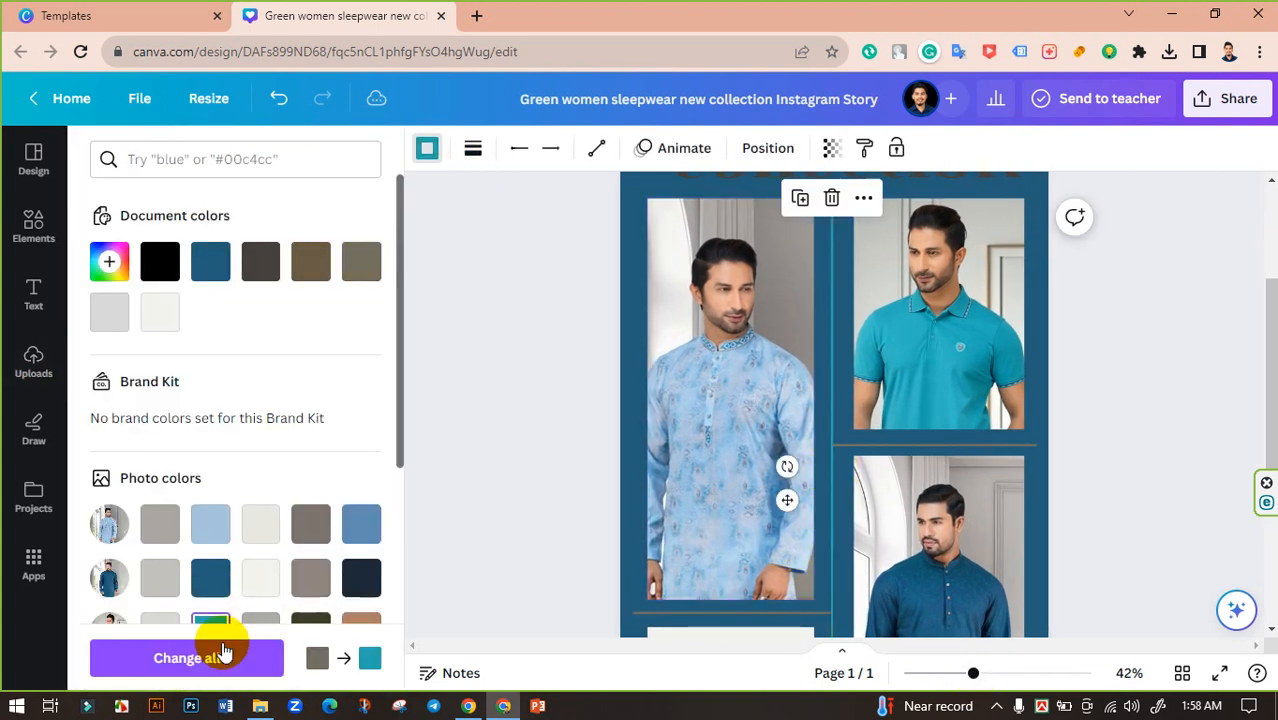
click(530, 462)
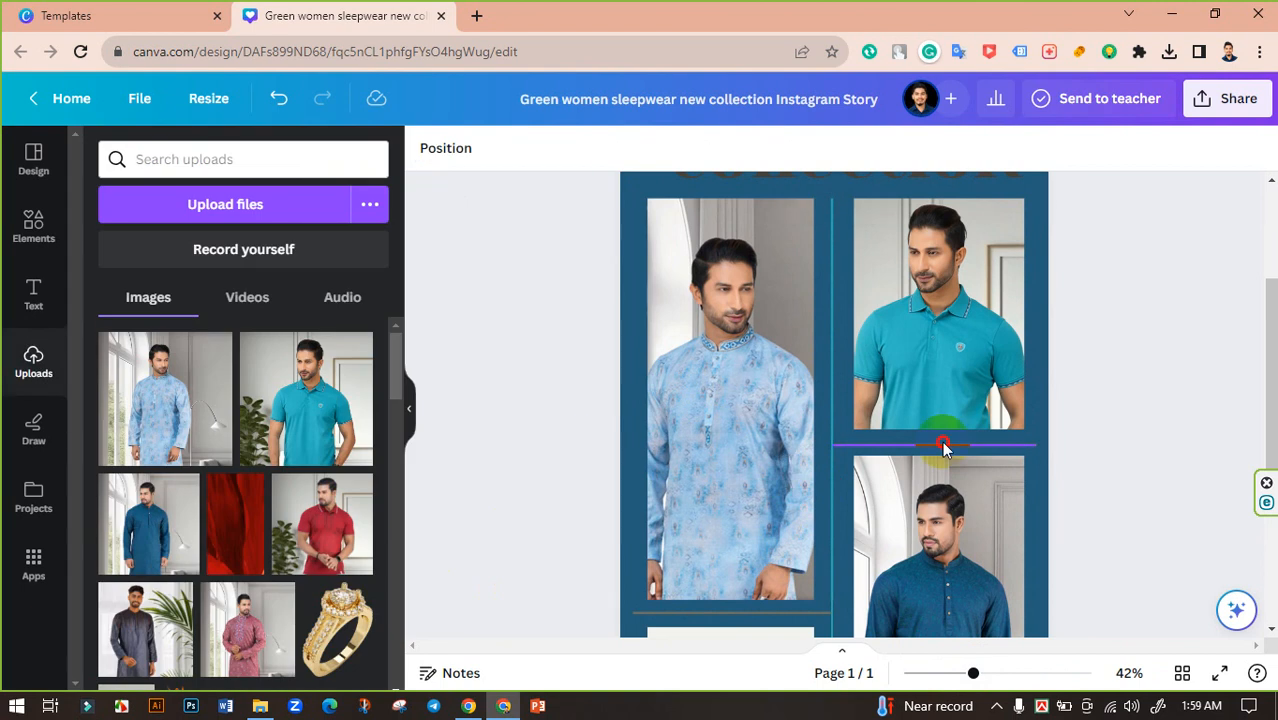
Recolor both horizontal divider lines, below the polo photo and above the discount box, with the same teal.
click(943, 446)
click(427, 148)
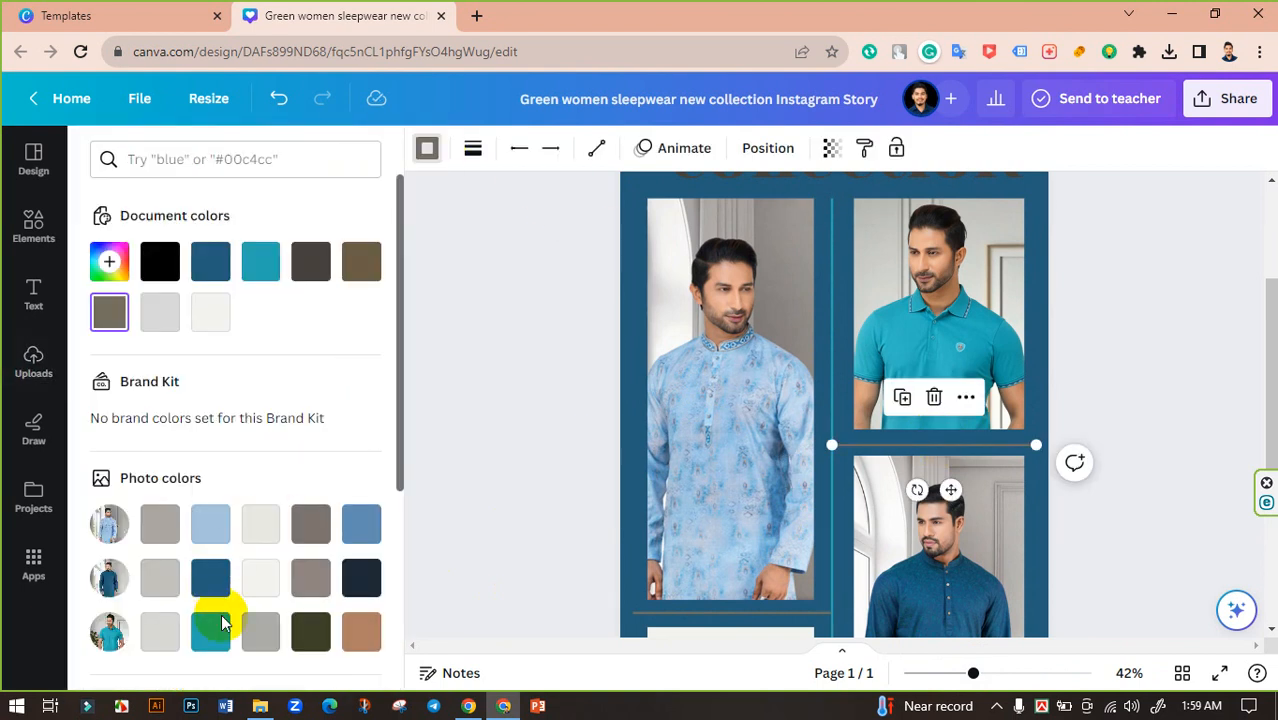
click(515, 421)
scroll(785, 435, down, 2)
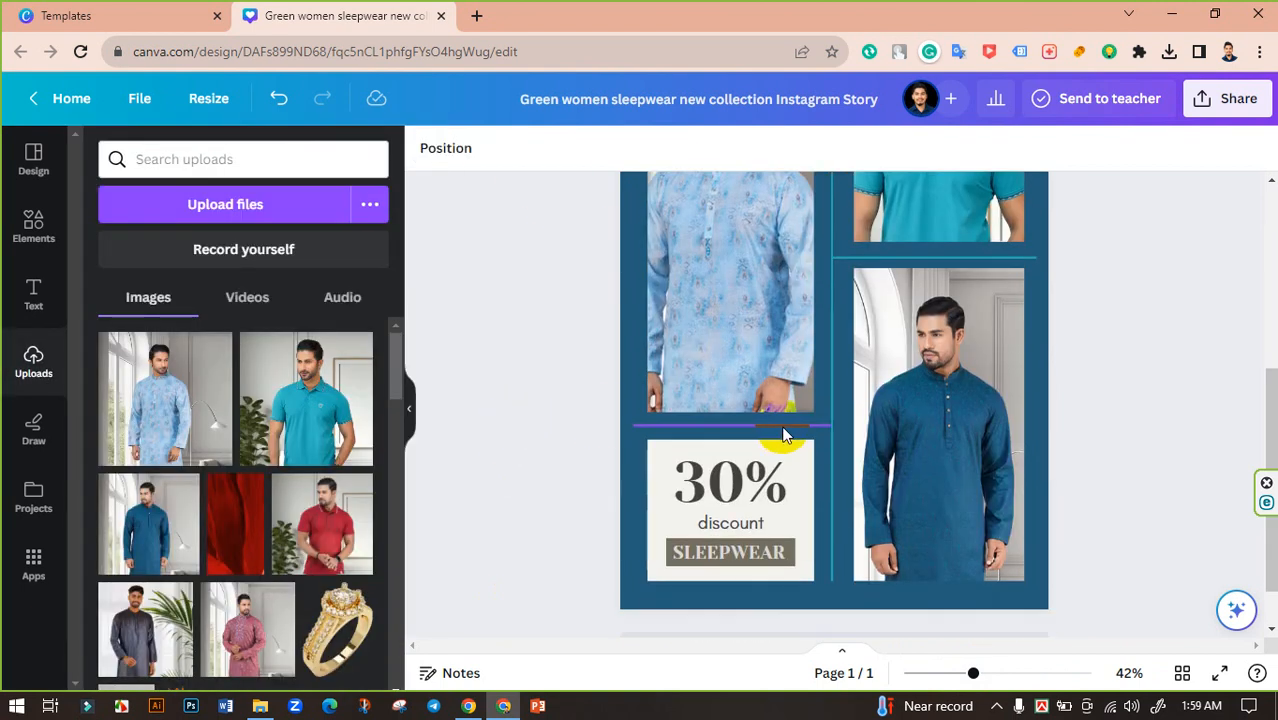
click(784, 431)
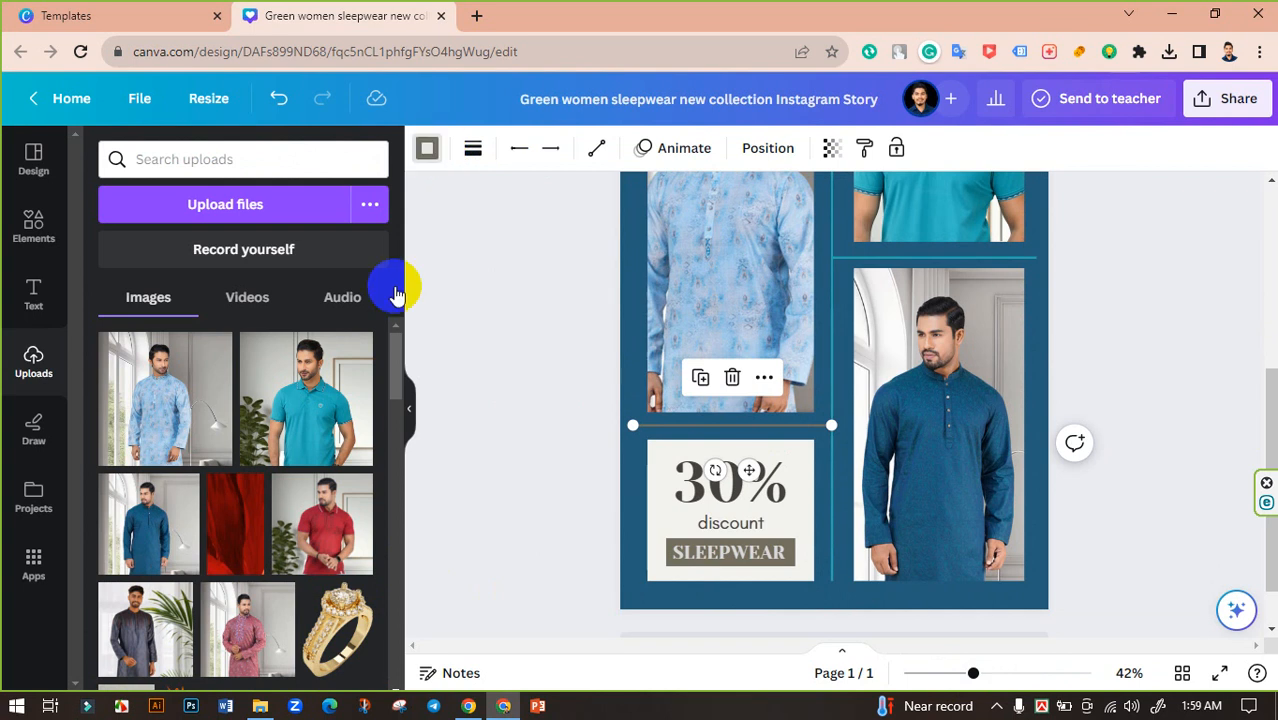
click(427, 148)
click(209, 624)
click(508, 444)
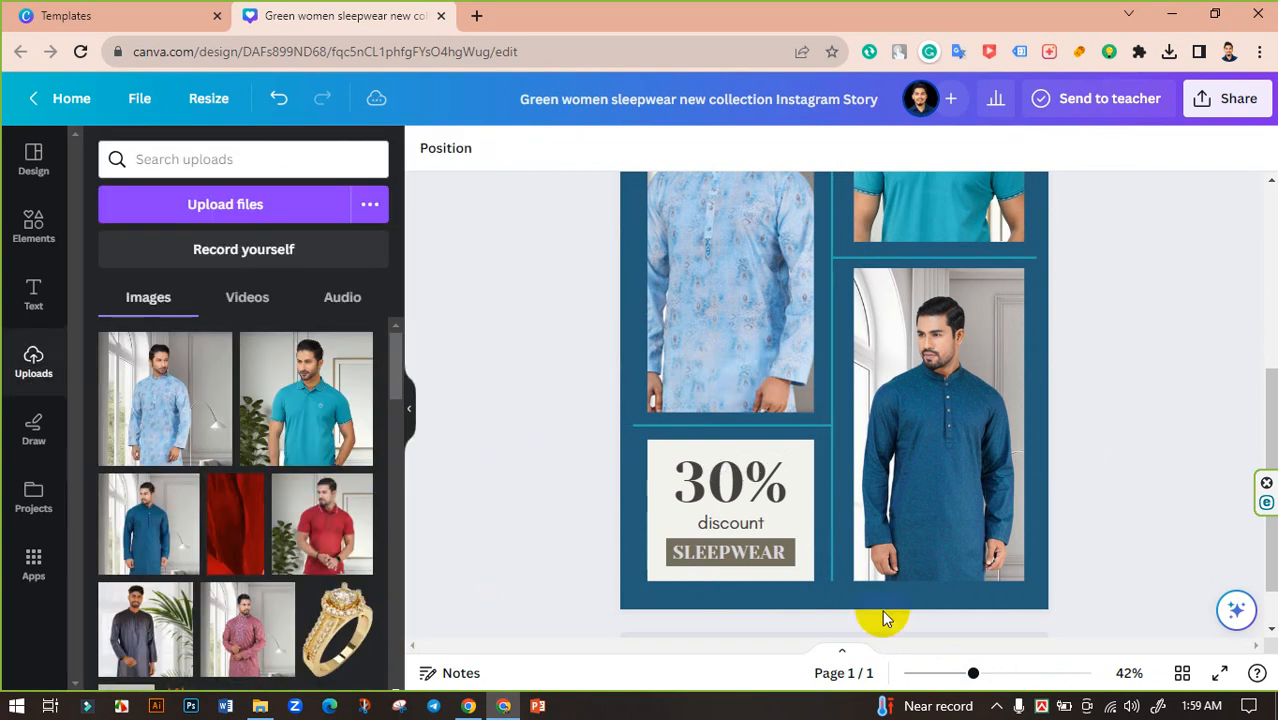
Change the "collection" heading's text color to the off-white photo color from the dark blue kurta image.
drag(973, 673, 965, 673)
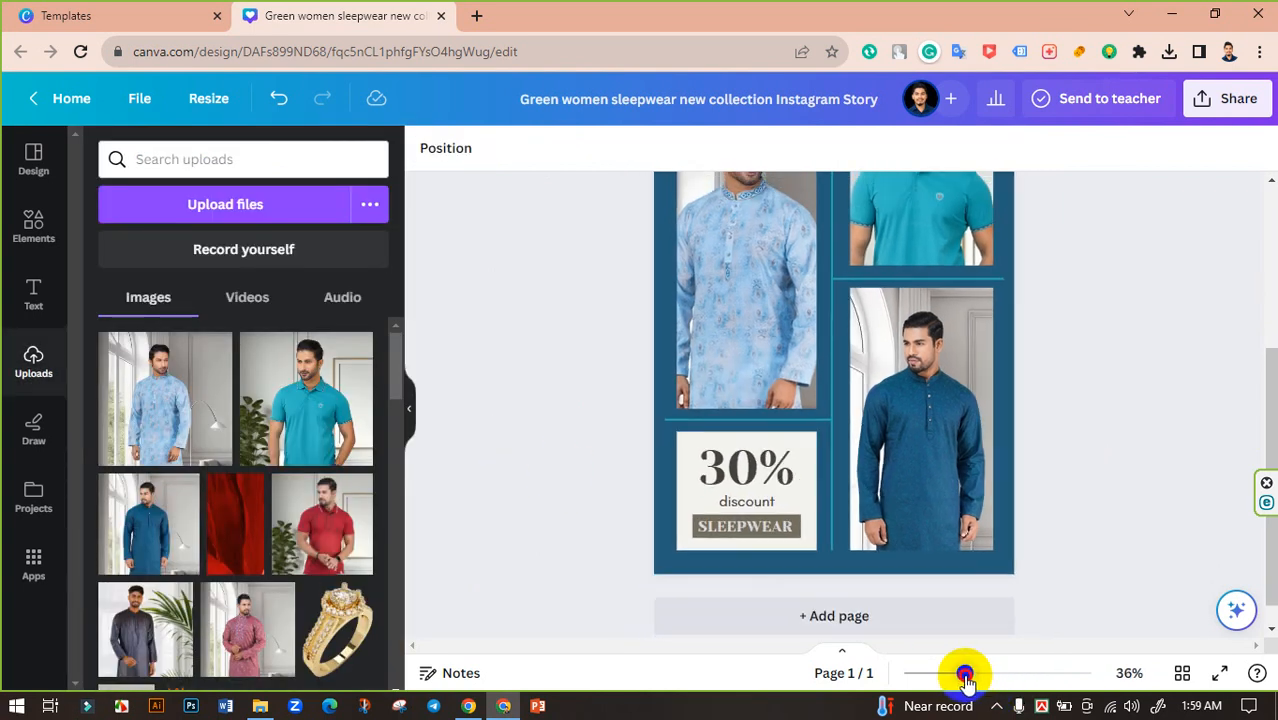
scroll(562, 485, up, 3)
click(835, 325)
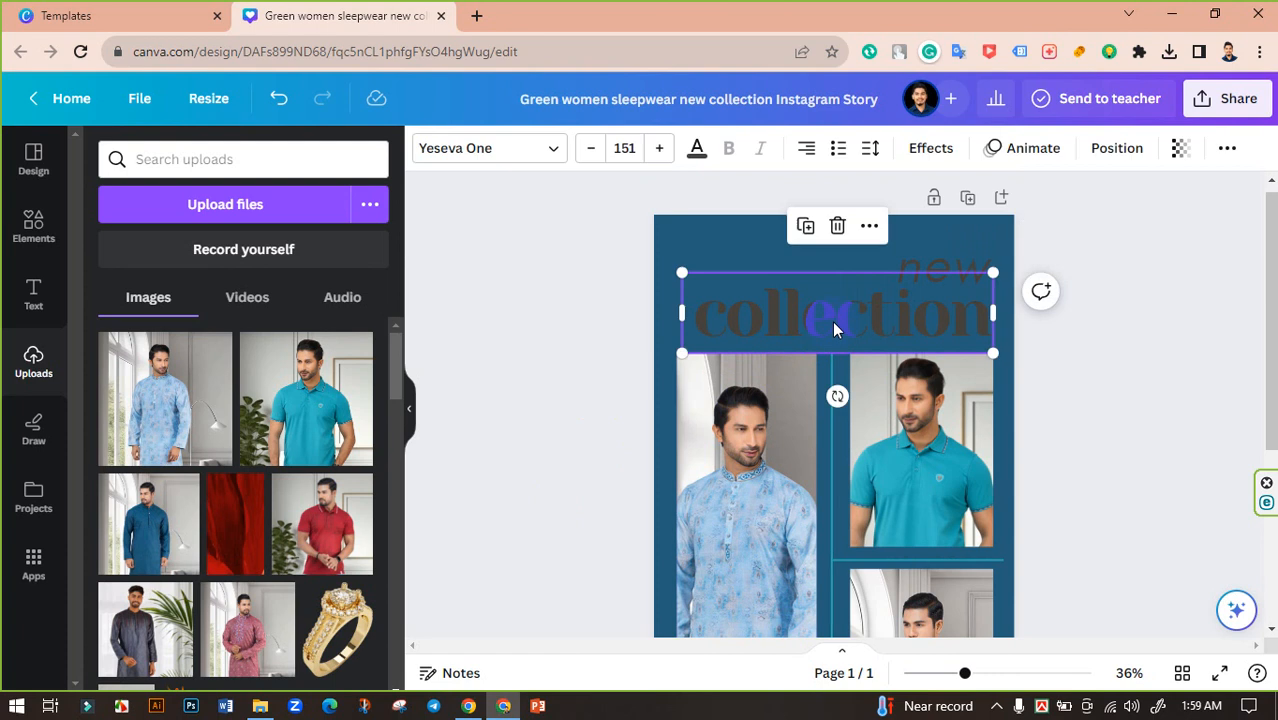
click(695, 148)
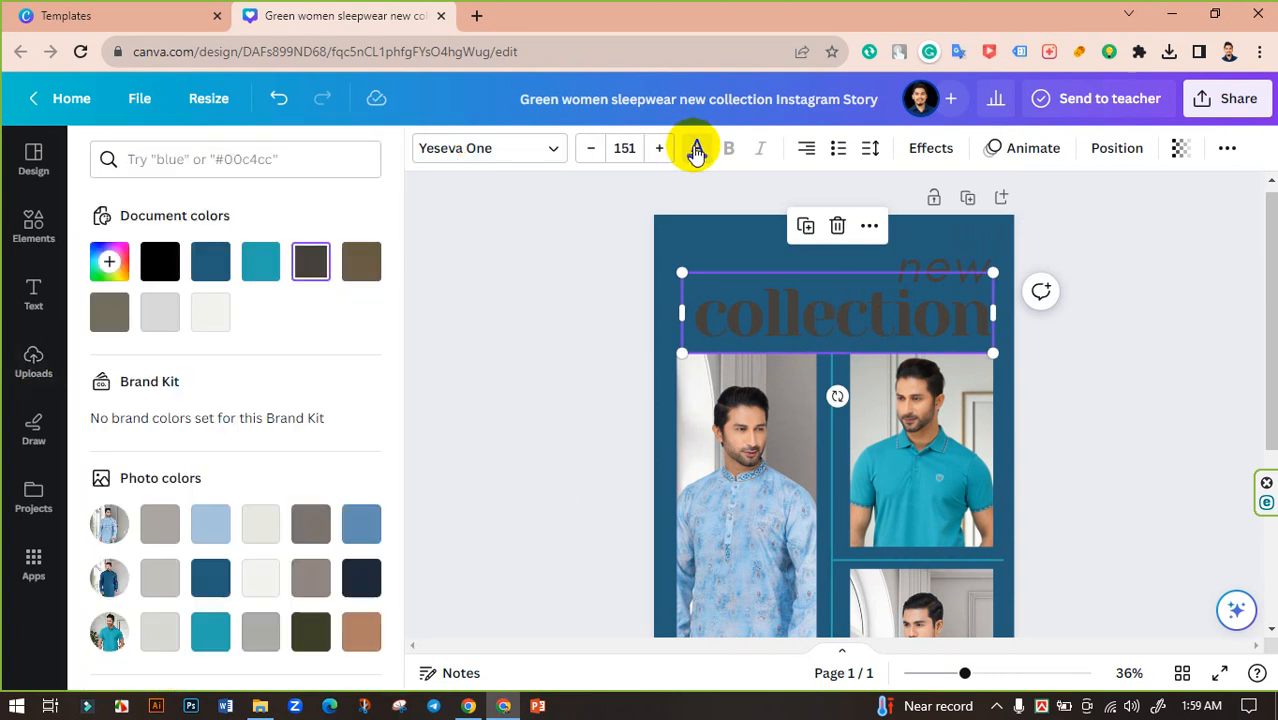
click(263, 582)
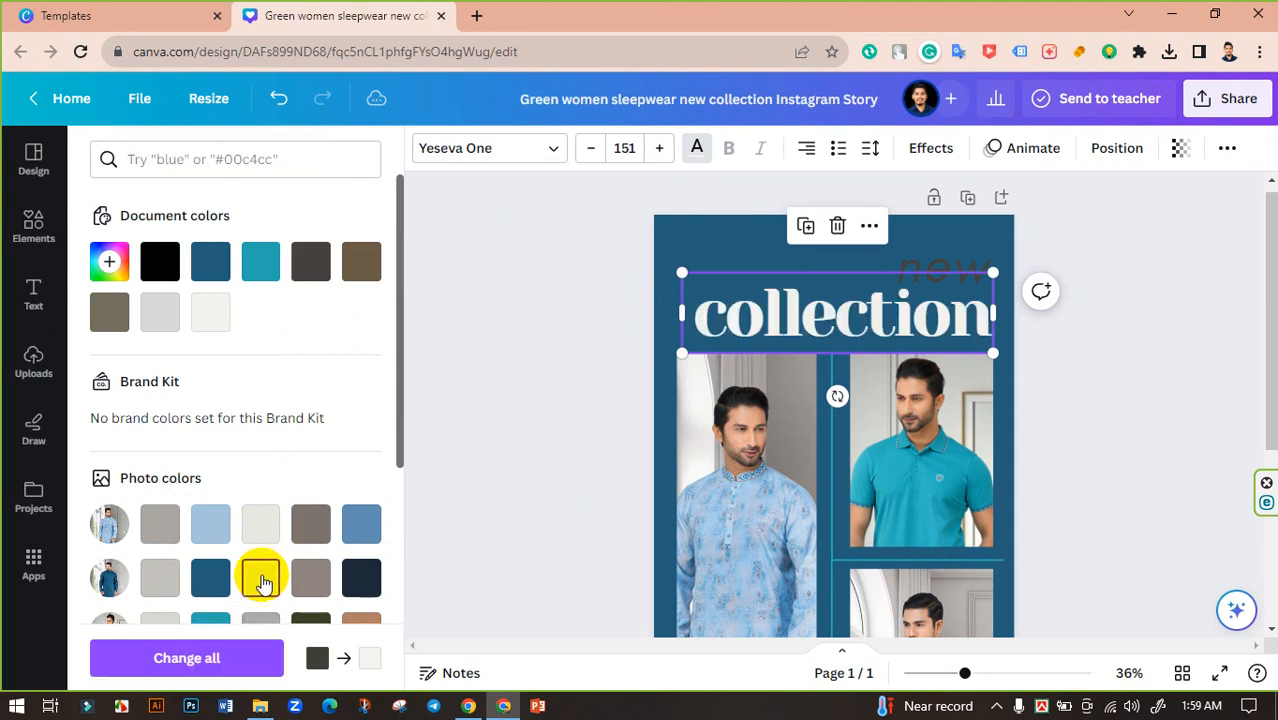
Change the word "new" above the heading to the same off-white photo color.
click(927, 274)
click(948, 265)
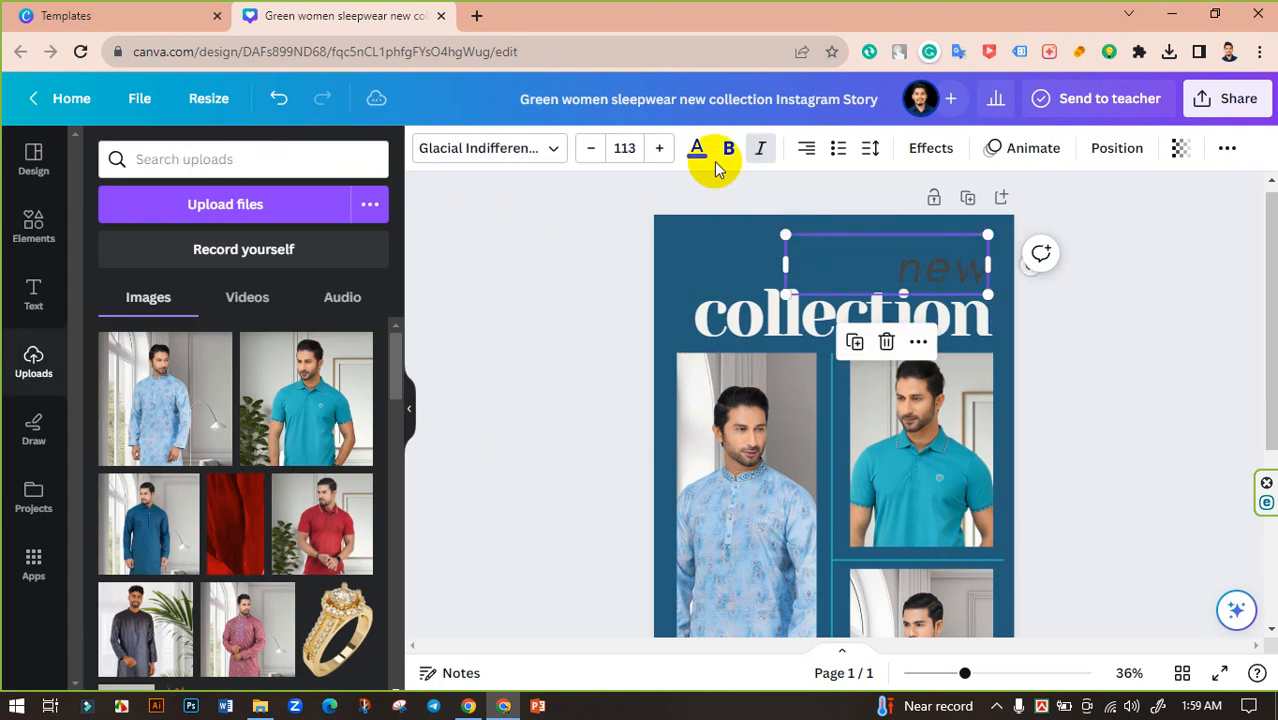
click(697, 148)
click(258, 575)
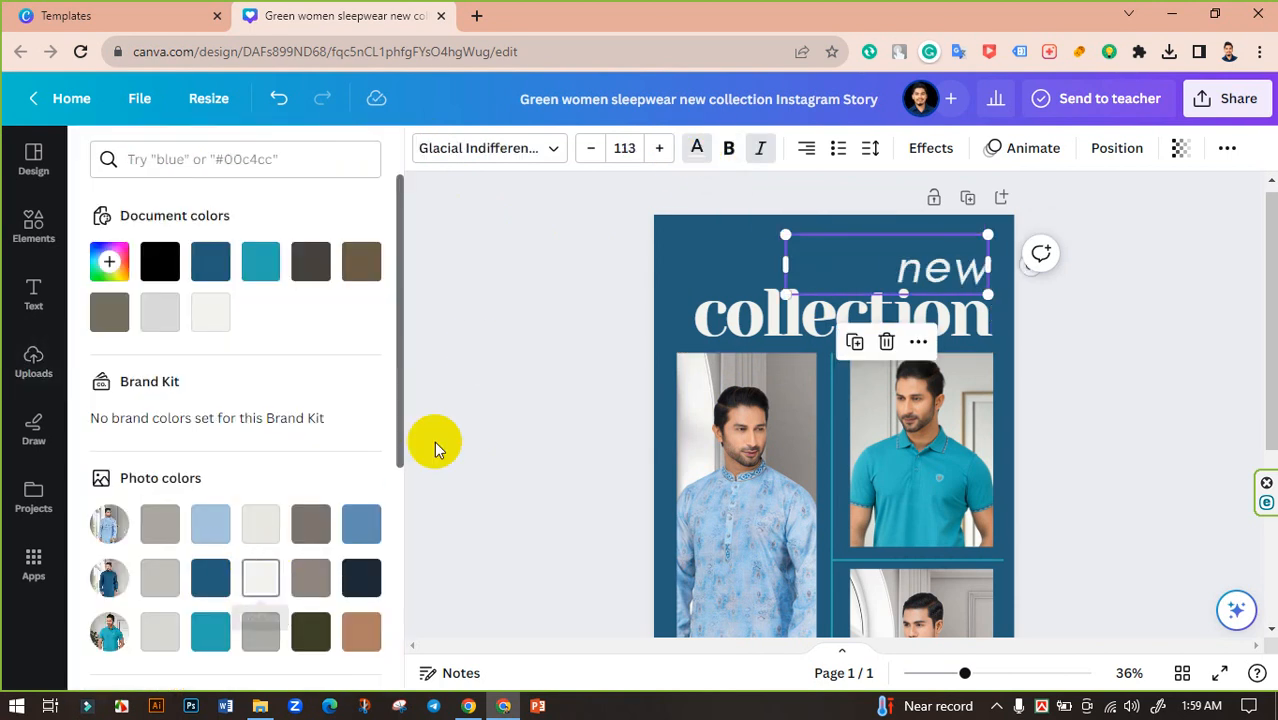
click(505, 381)
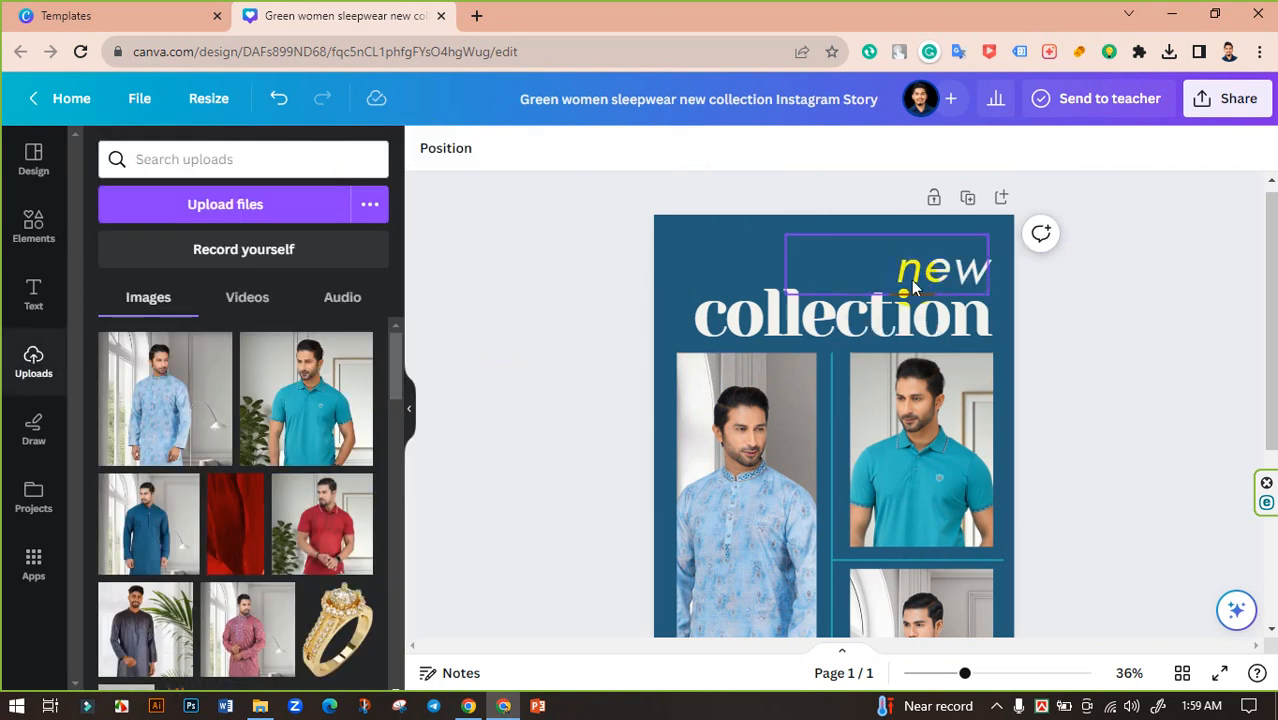
Review the recolored story page from the heading down to the 30% discount box.
scroll(583, 390, down, 5)
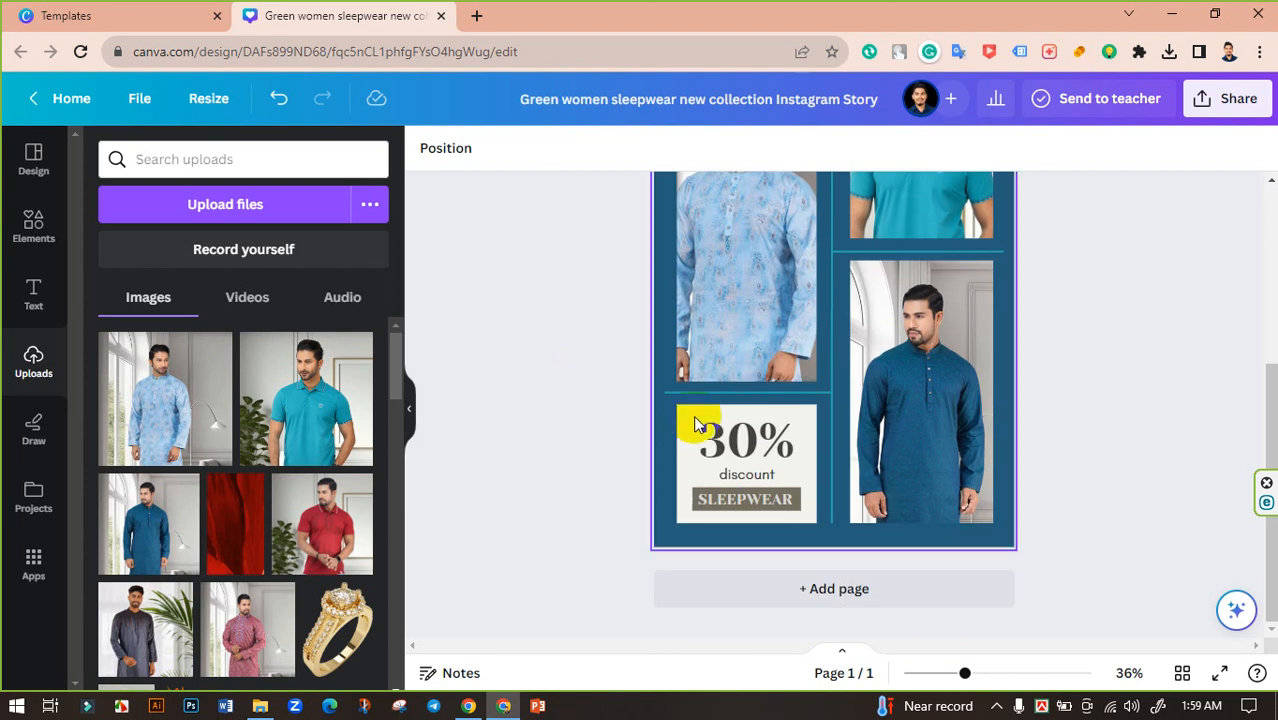
click(715, 440)
click(577, 476)
scroll(575, 484, up, 5)
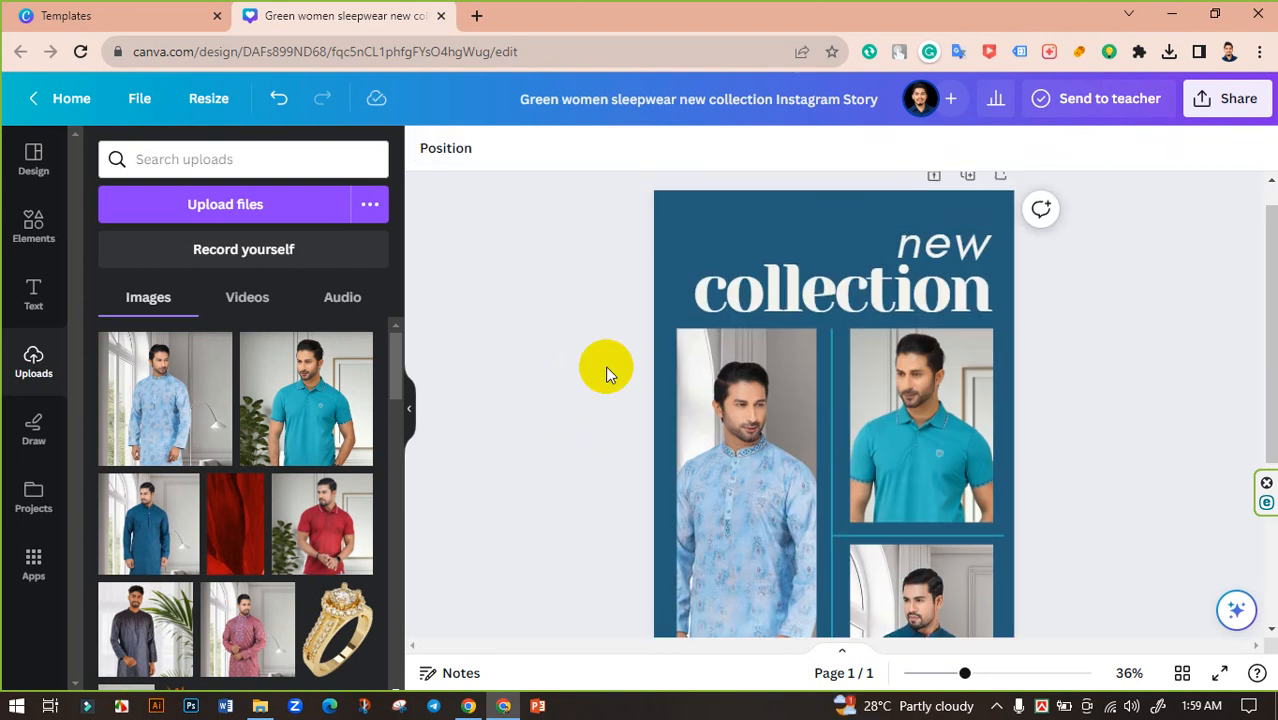
drag(958, 675, 945, 675)
scroll(1042, 502, down, 3)
scroll(1039, 509, up, 3)
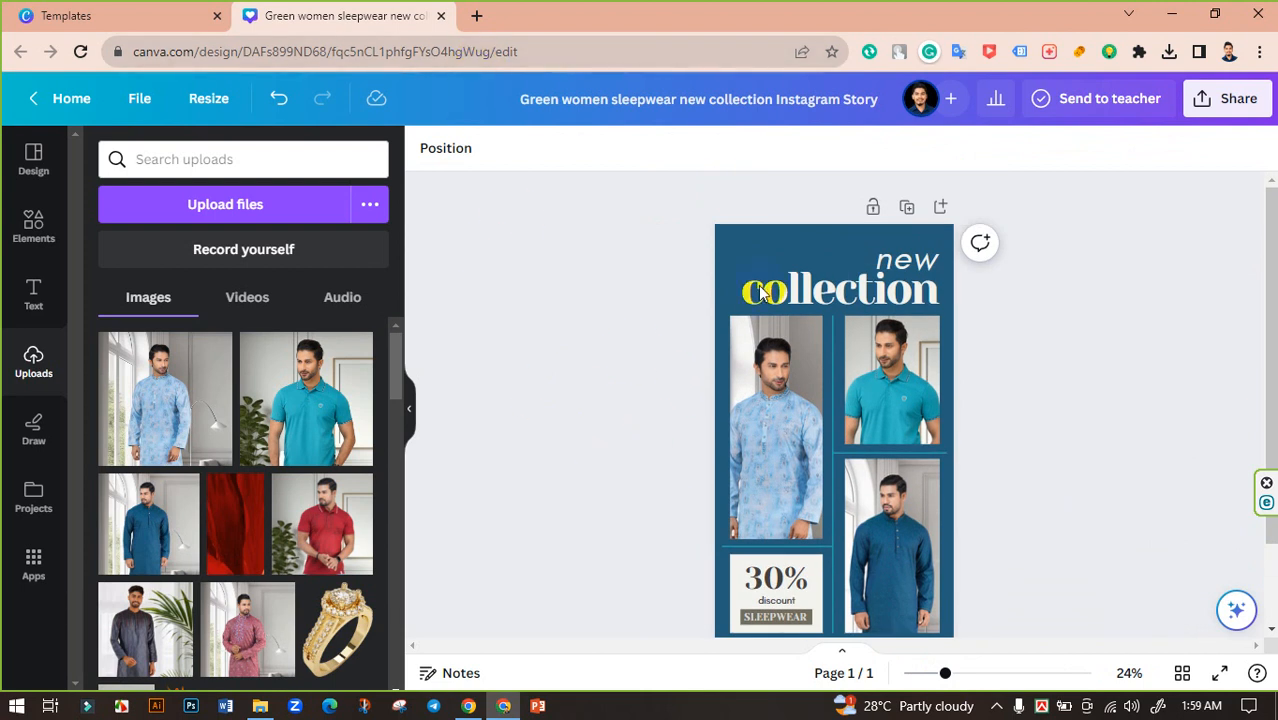
Search Google for unsplash in a new browser tab.
click(478, 17)
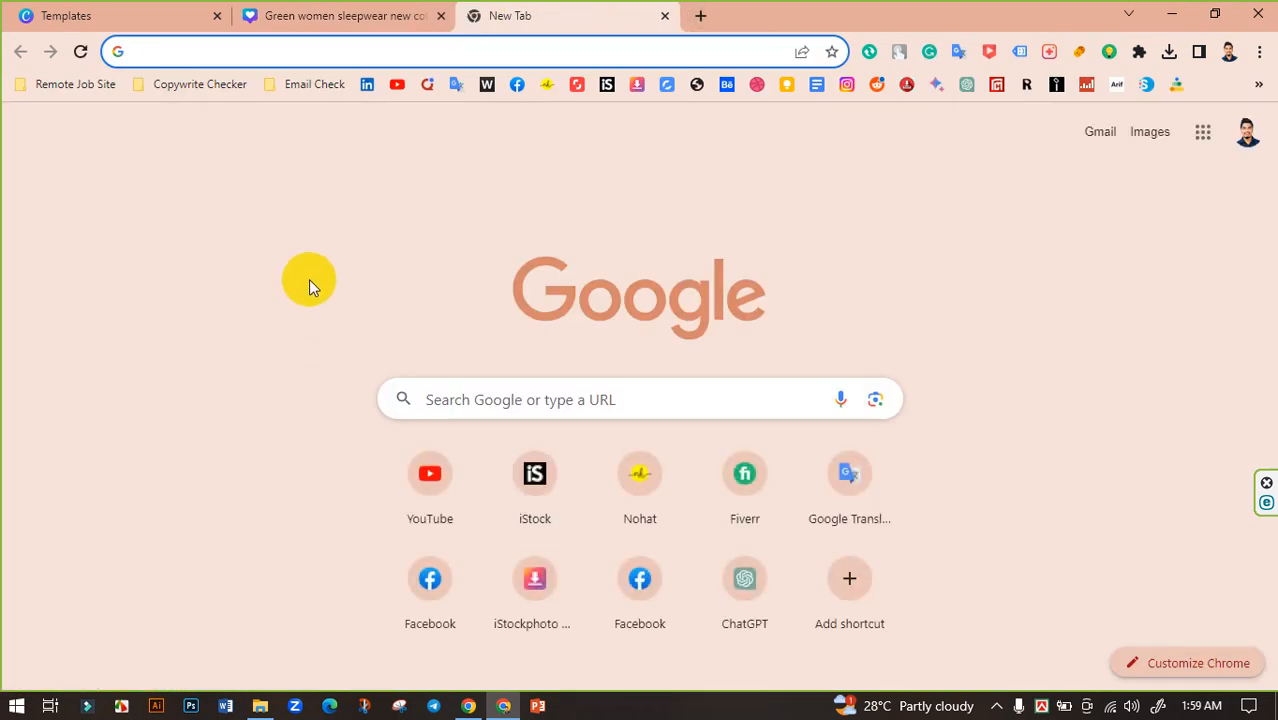
text(uns)
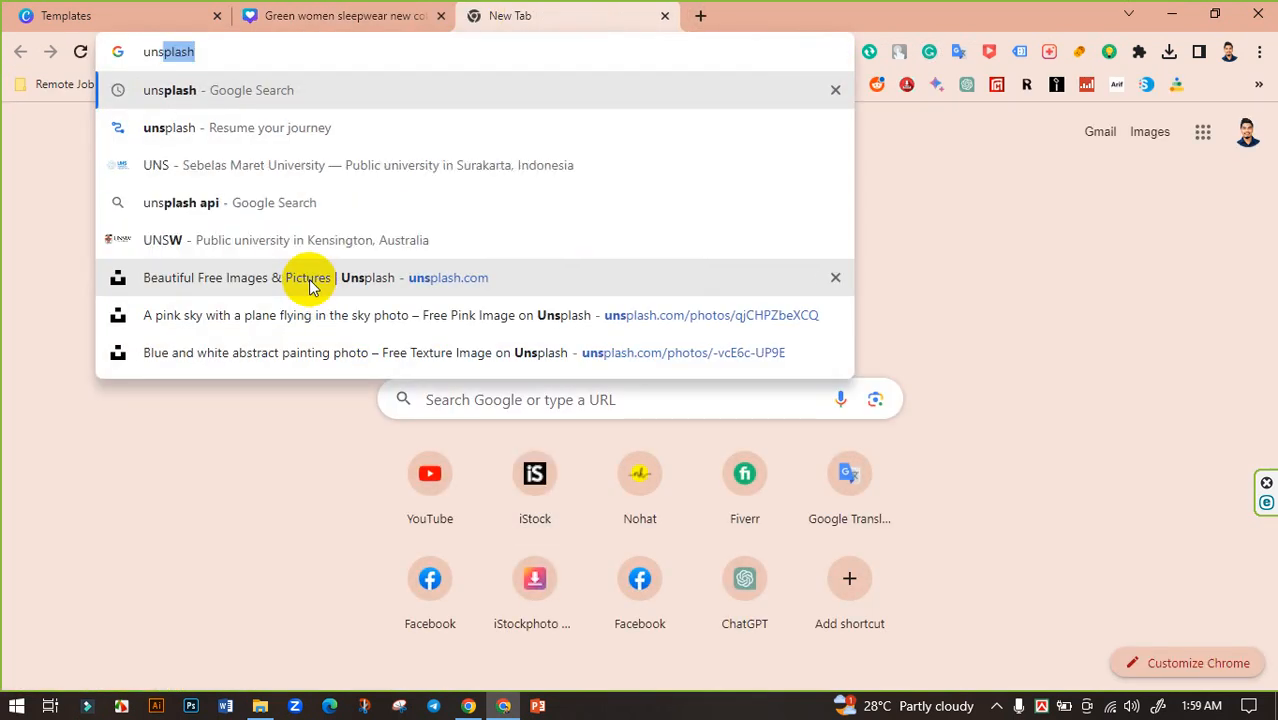
key(Return)
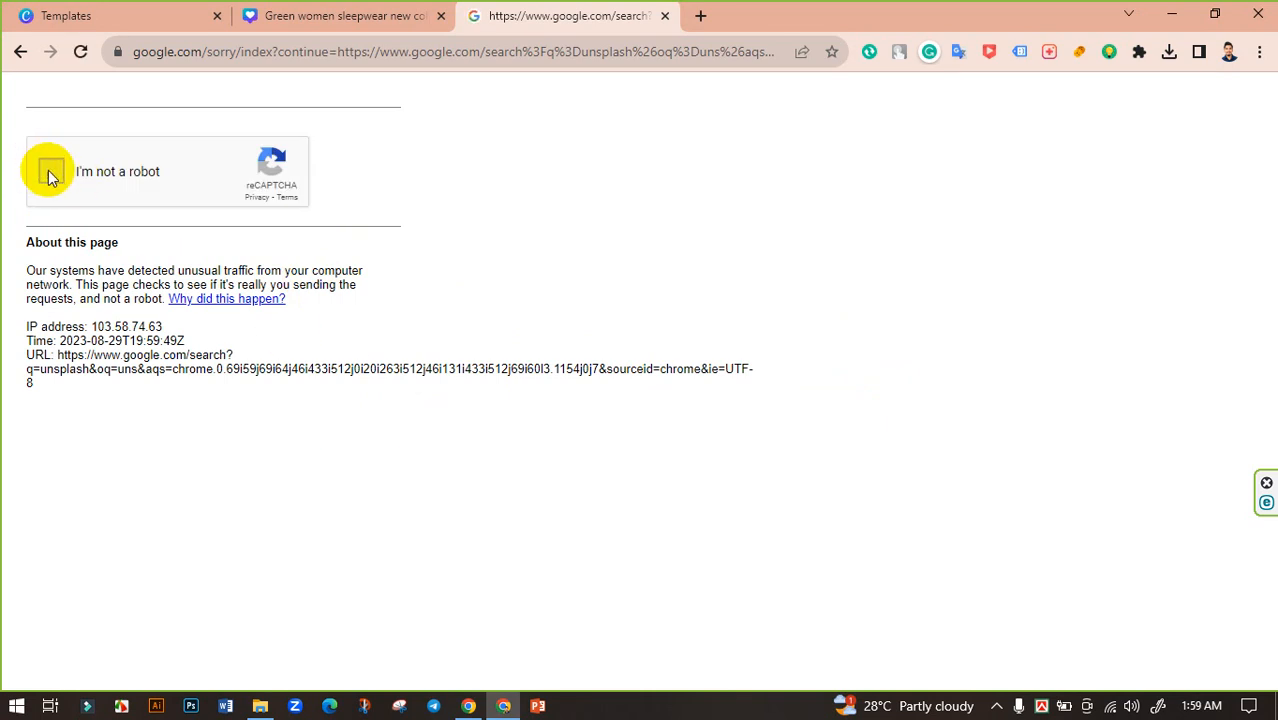
Complete the reCAPTCHA check by selecting all images with traffic lights and verifying the selection.
click(48, 172)
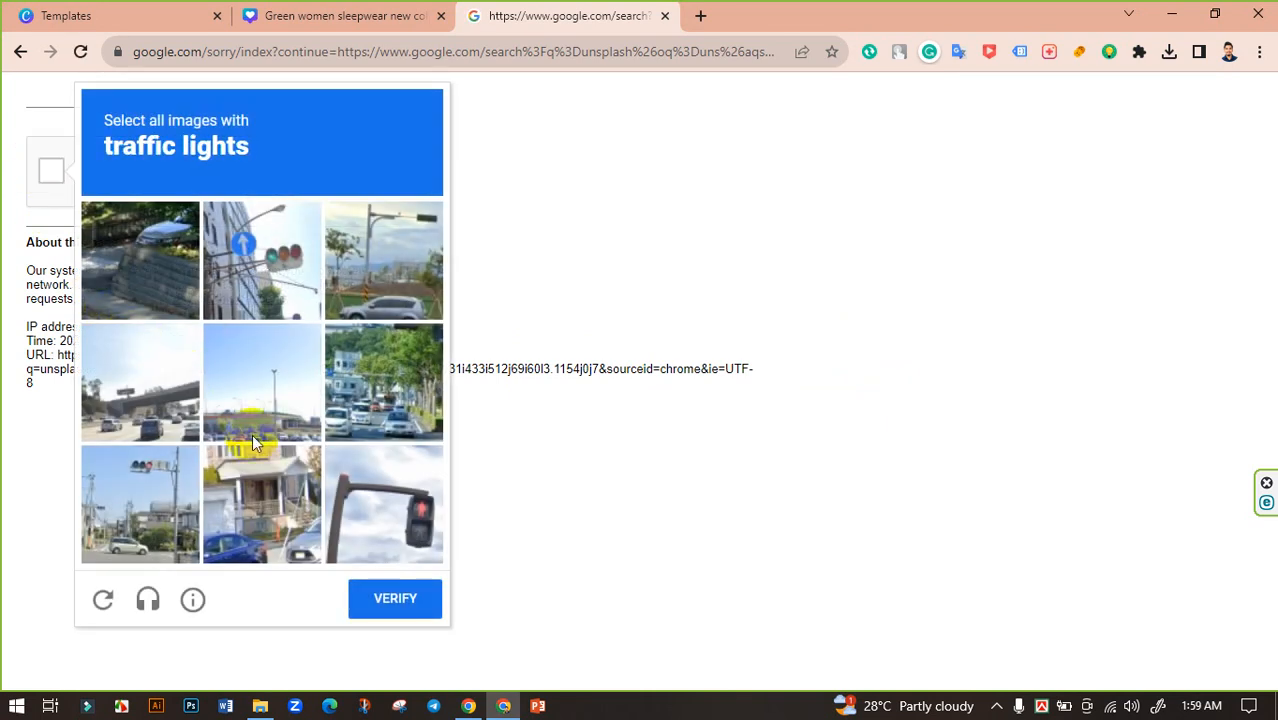
click(436, 528)
click(285, 251)
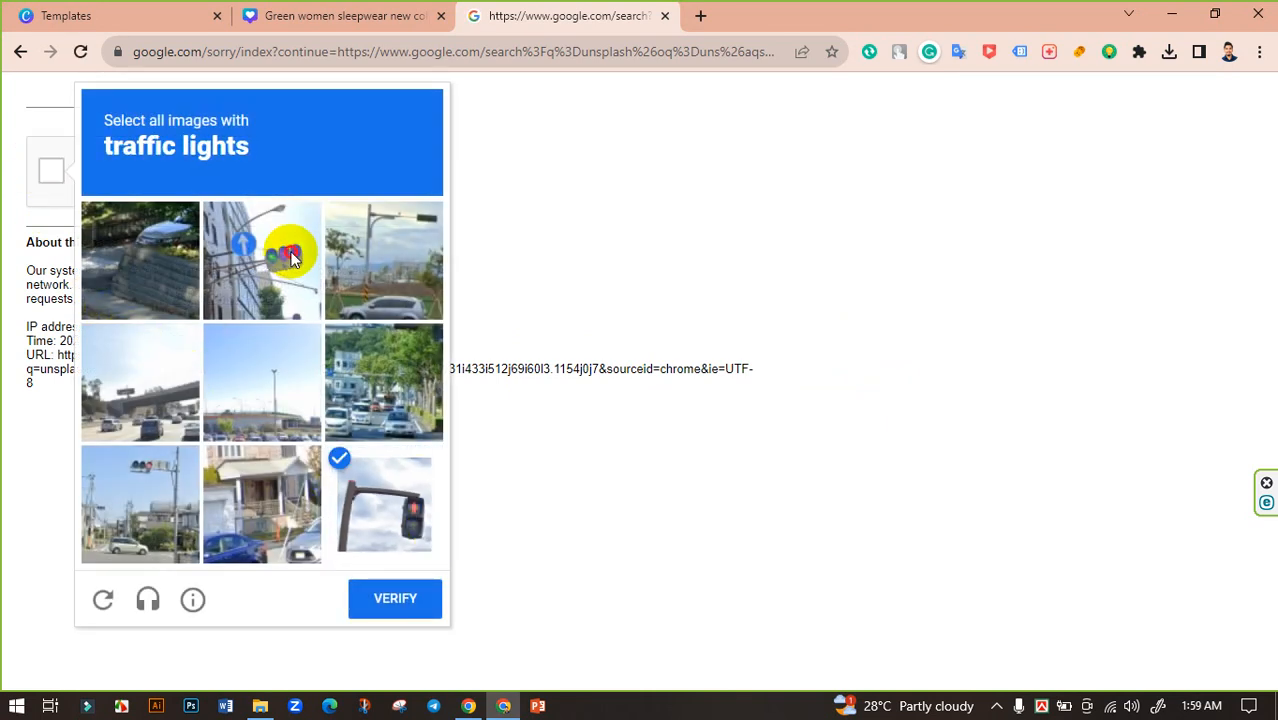
click(407, 252)
click(178, 487)
click(389, 592)
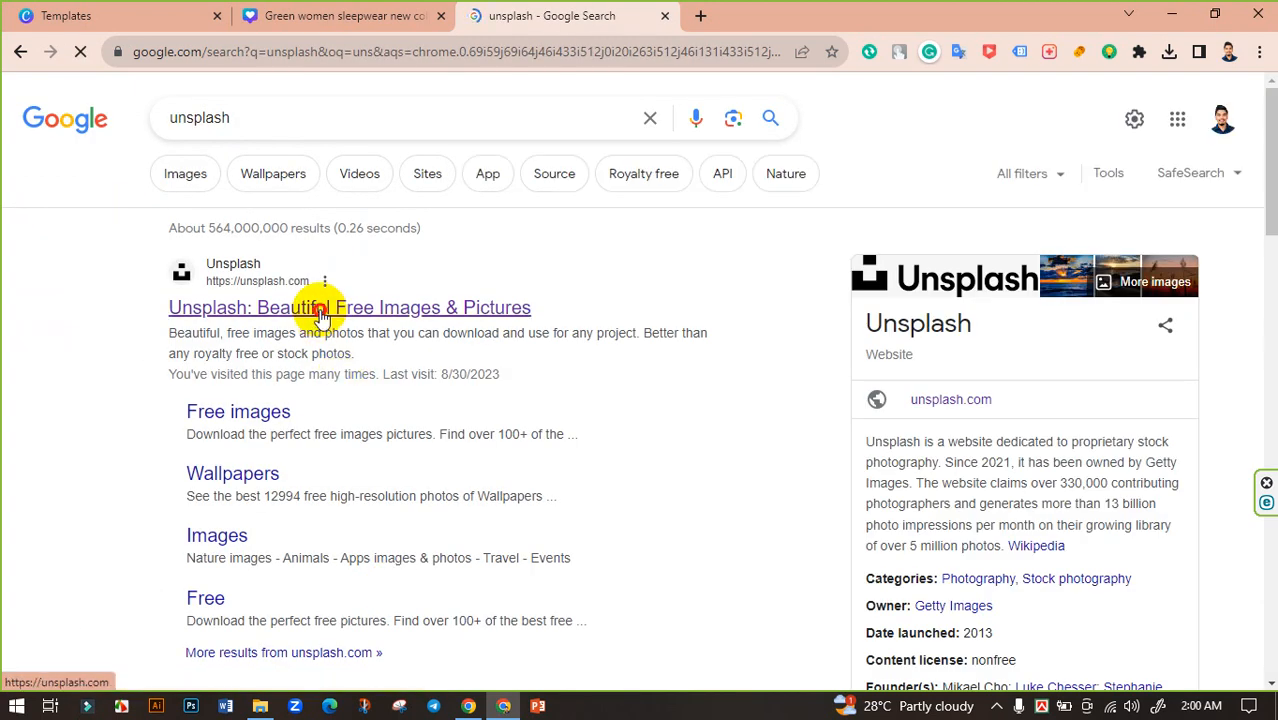
Open the Unsplash website from the search results and search its photos for "deep blue".
click(322, 314)
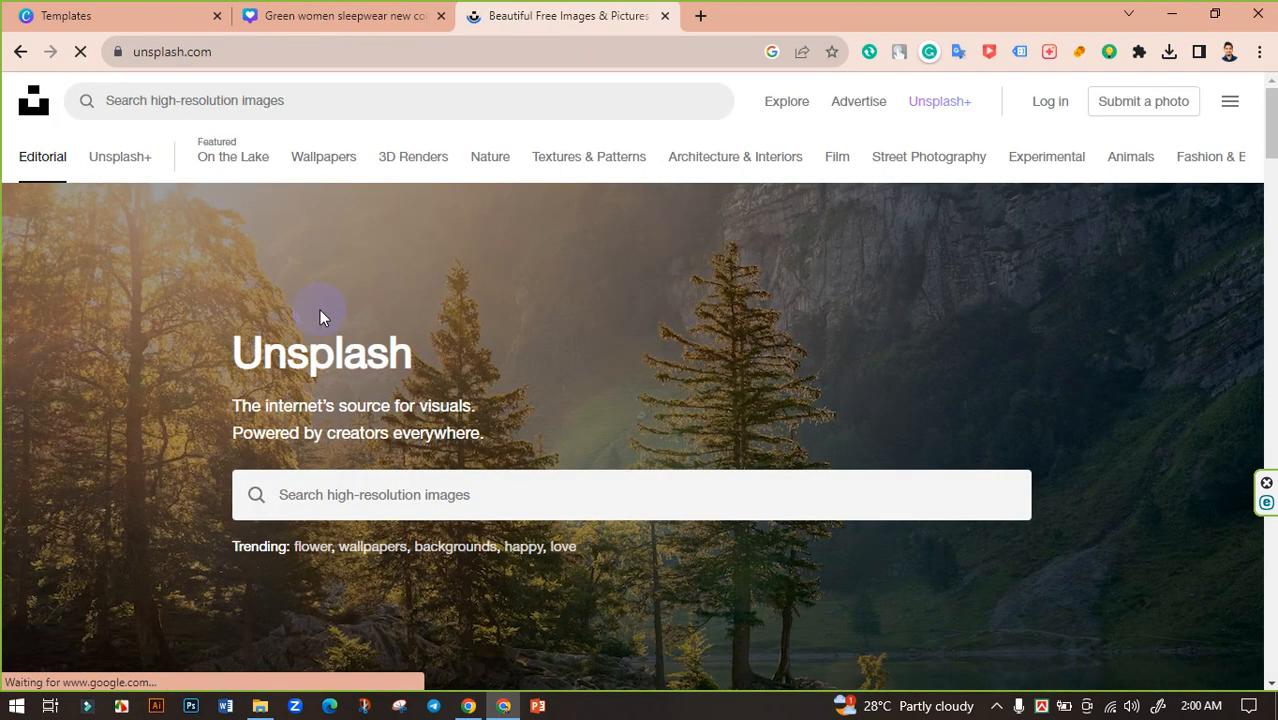
click(412, 495)
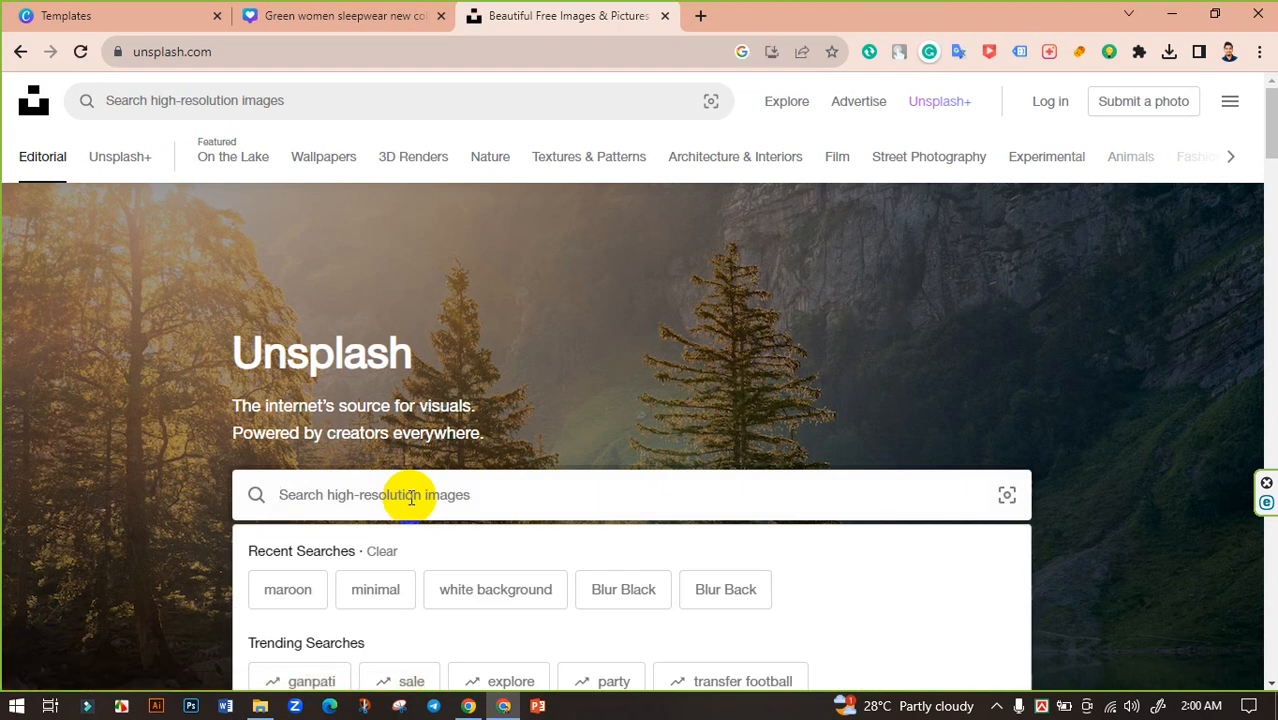
text(blue)
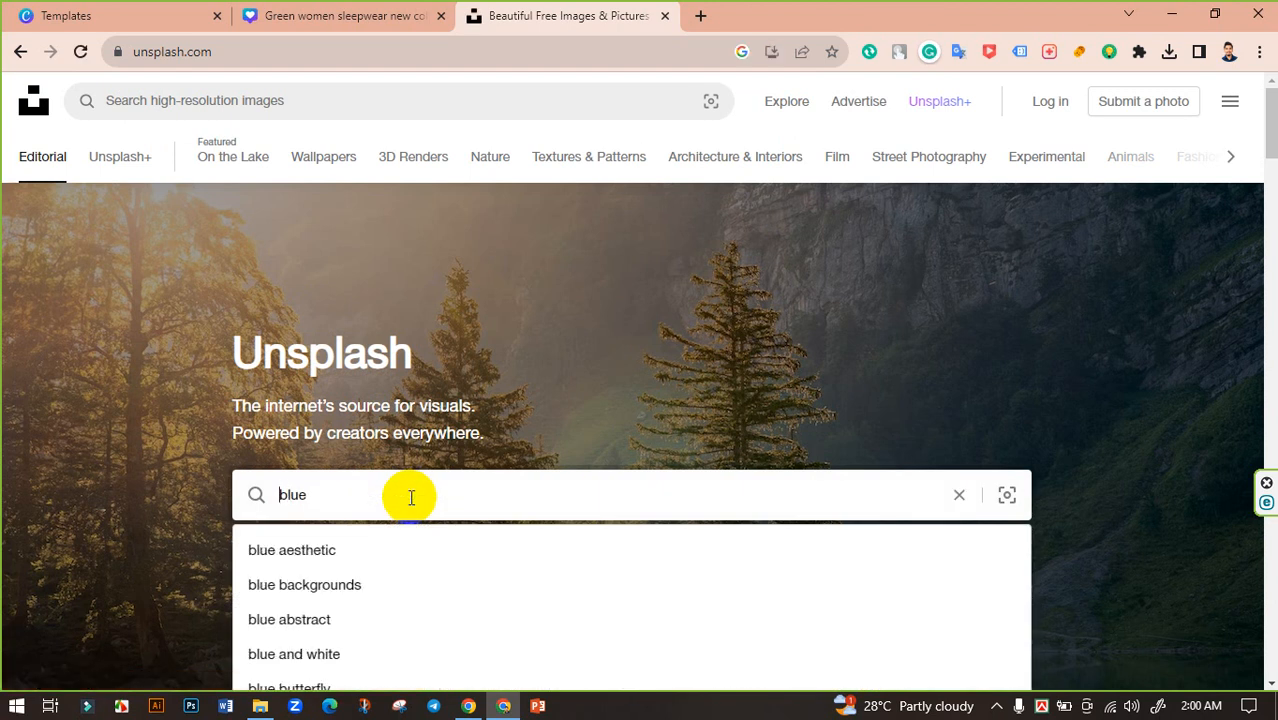
text(deep)
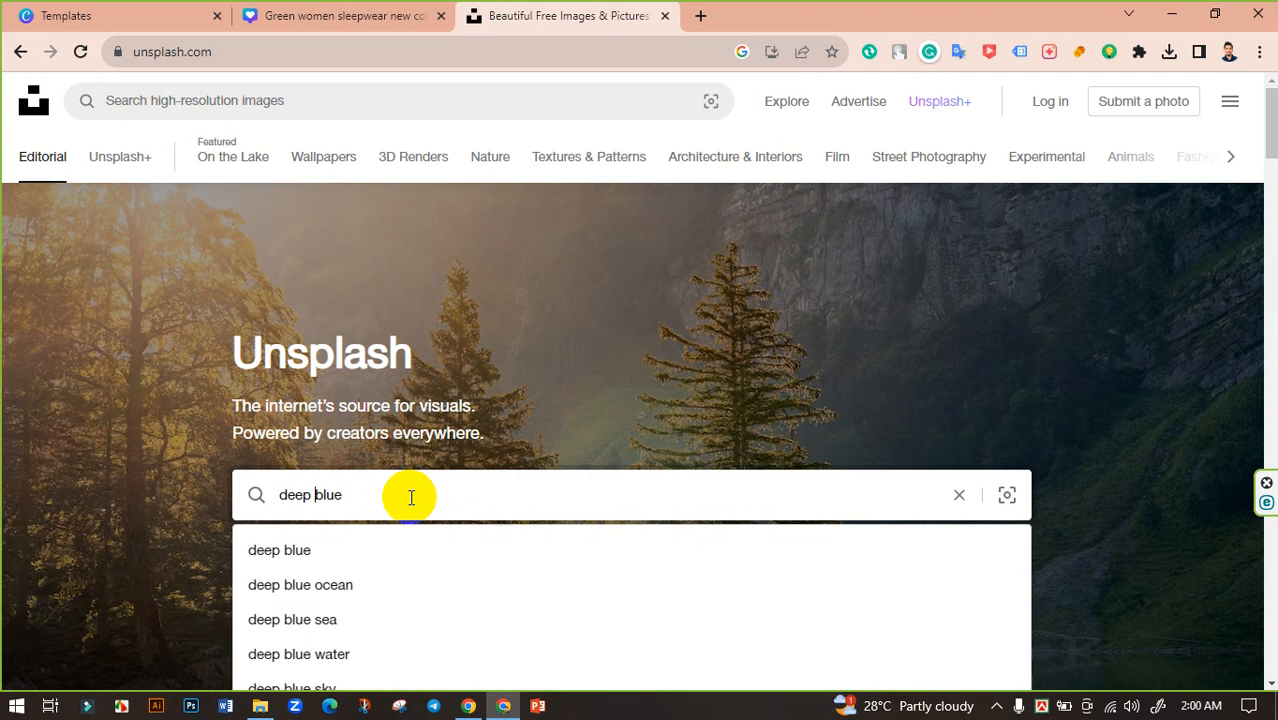
key(Return)
Check the Canva story's look, return to the Unsplash deep blue photos, browse them and load more results.
click(294, 14)
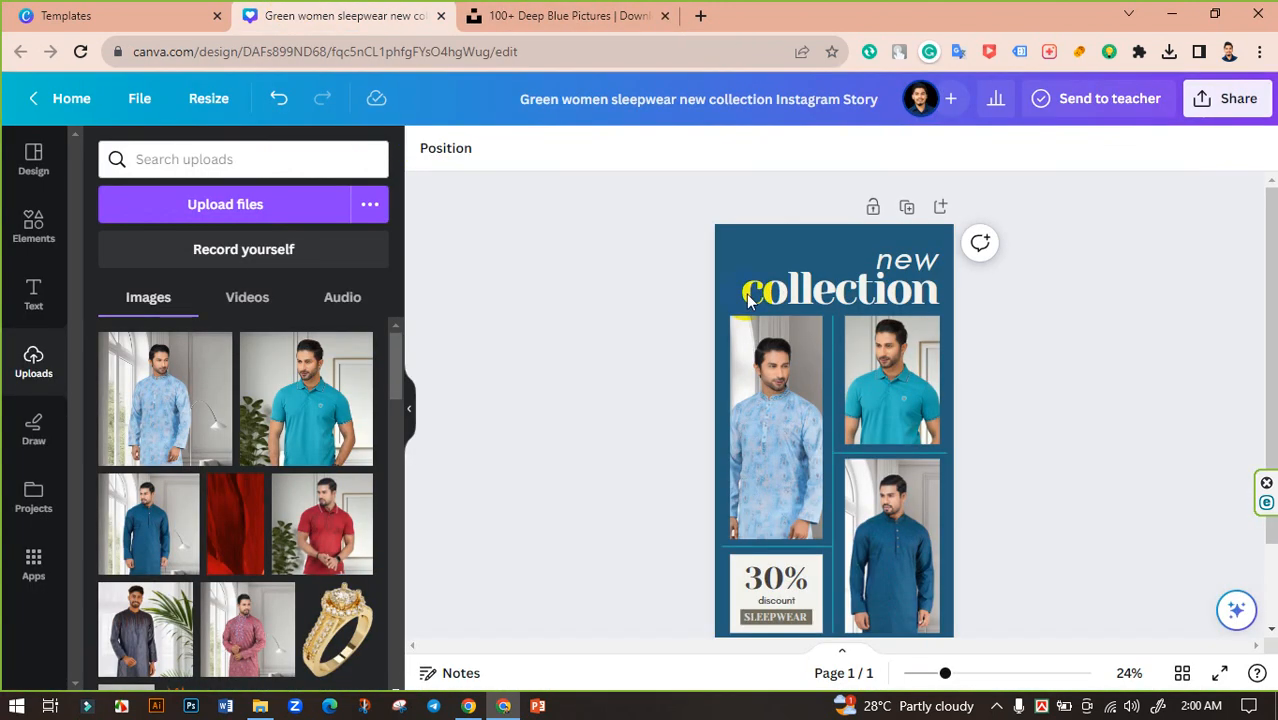
click(515, 8)
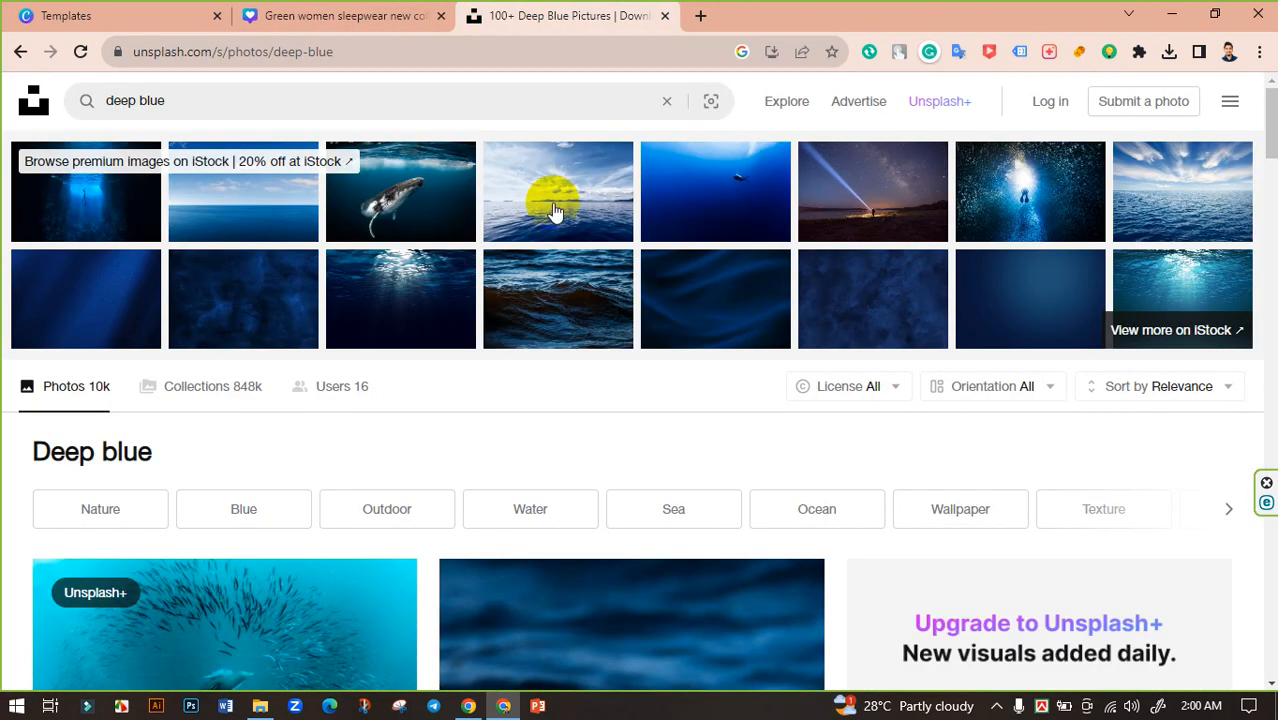
scroll(759, 405, down, 7)
scroll(778, 412, down, 12)
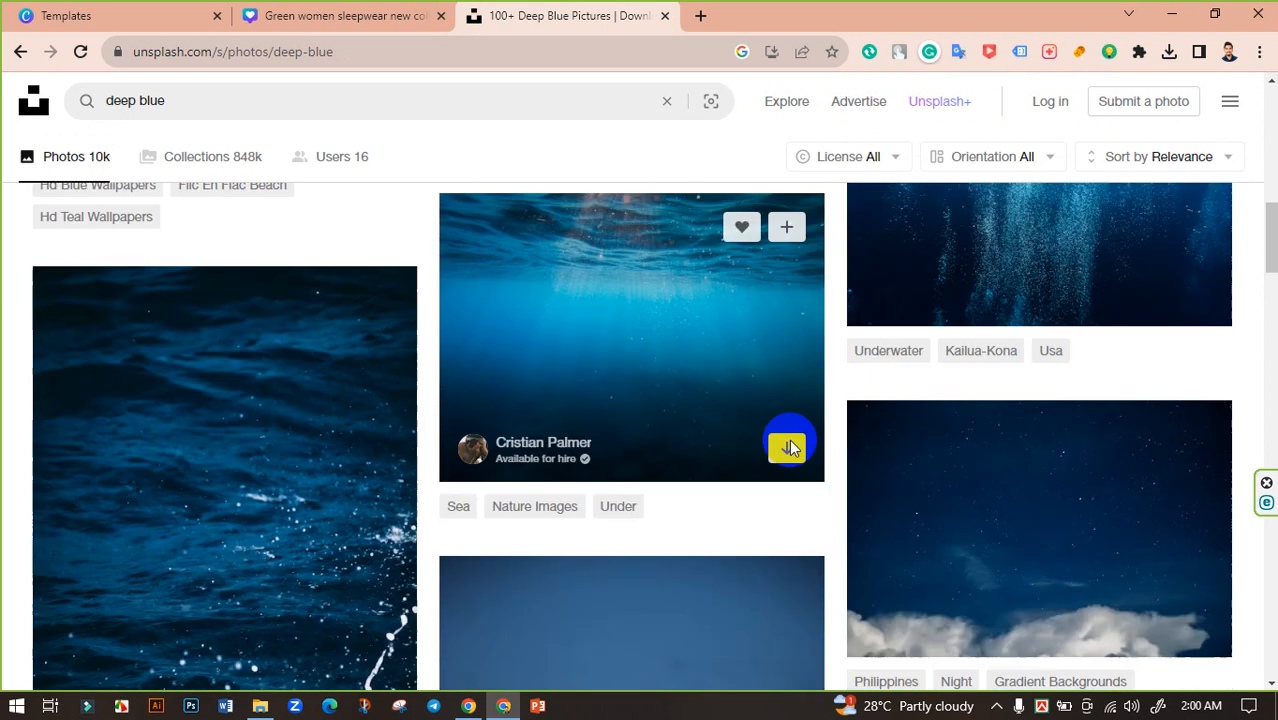
scroll(710, 430, down, 12)
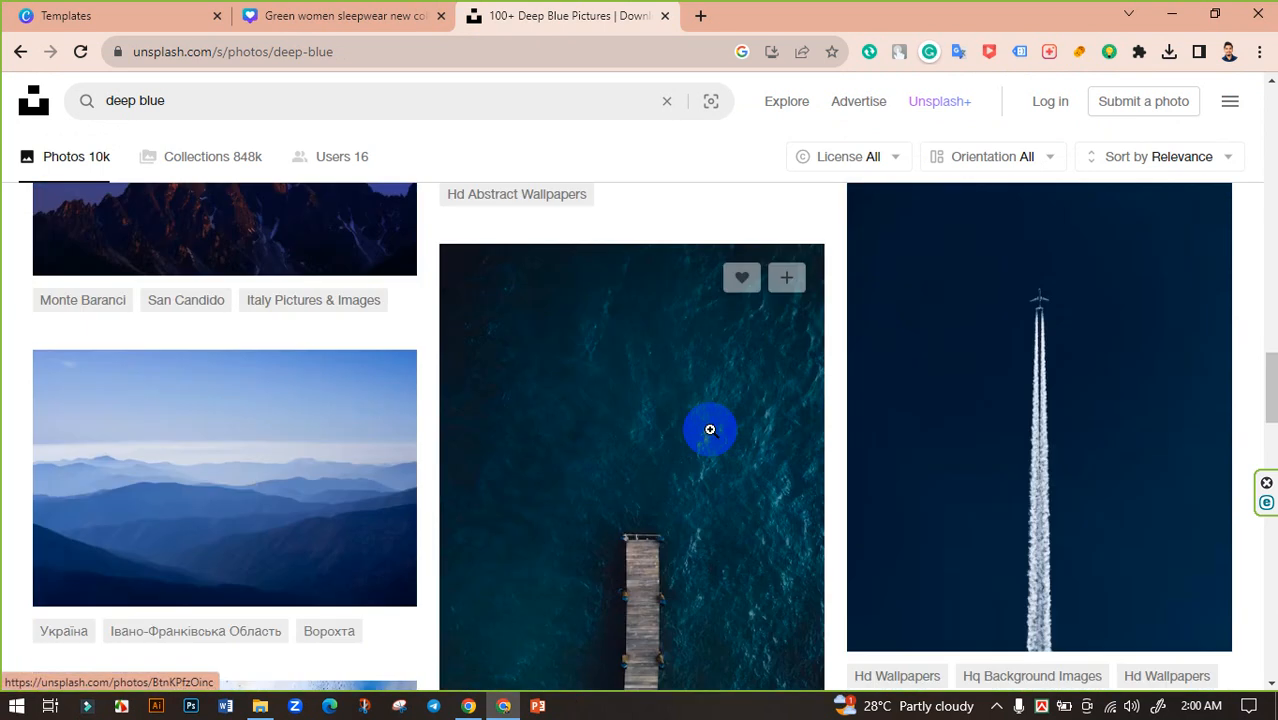
scroll(750, 435, down, 12)
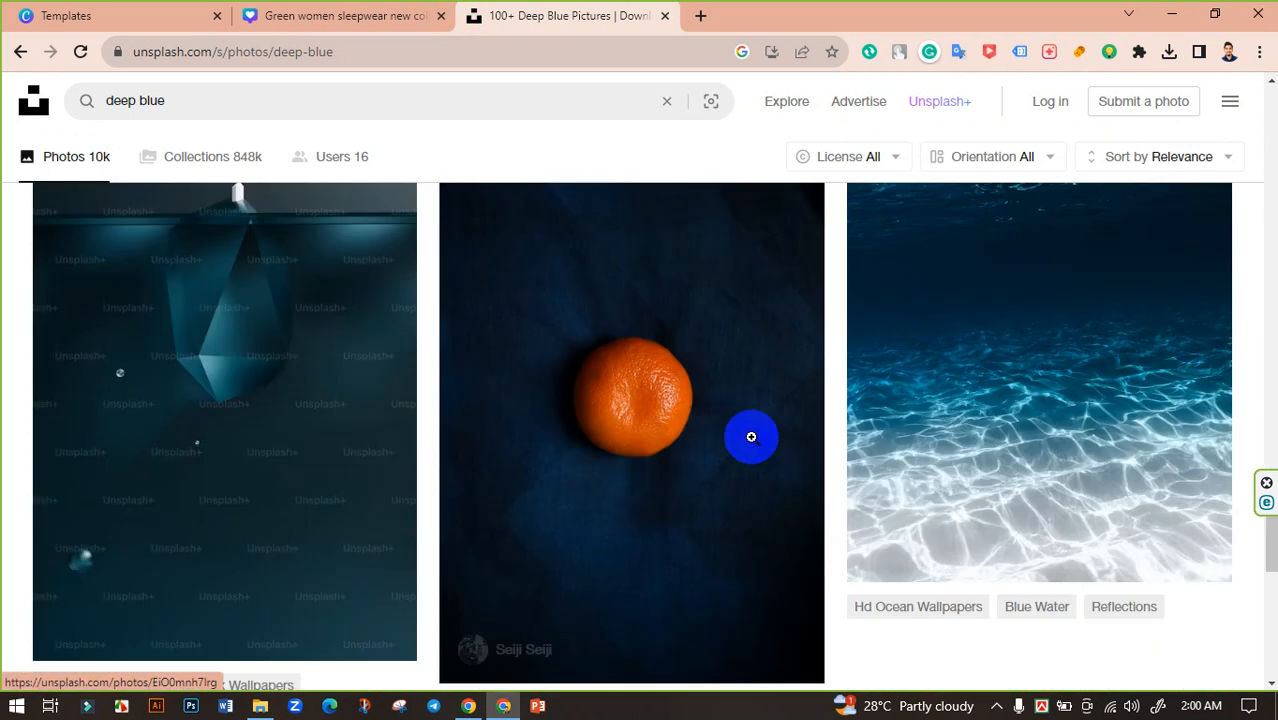
scroll(700, 435, up, 4)
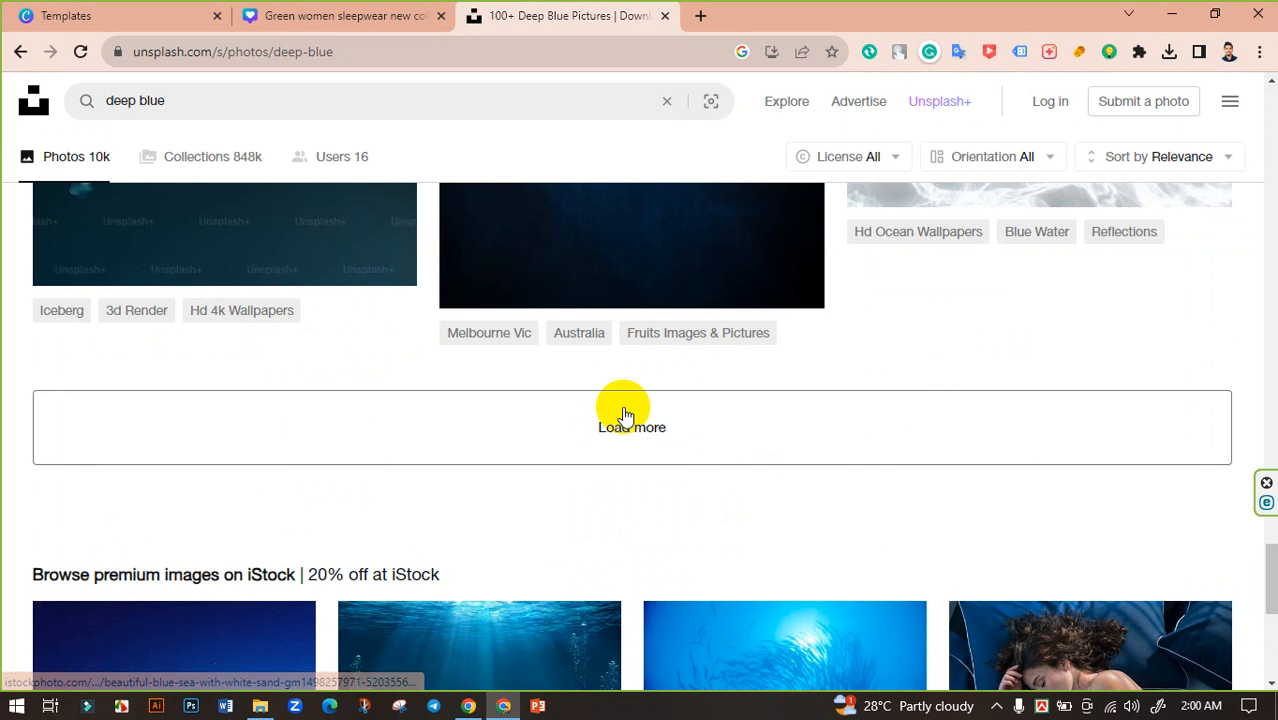
click(625, 422)
Browse the additional deep blue photos on Unsplash for an image that suits the fashion story.
scroll(846, 430, down, 6)
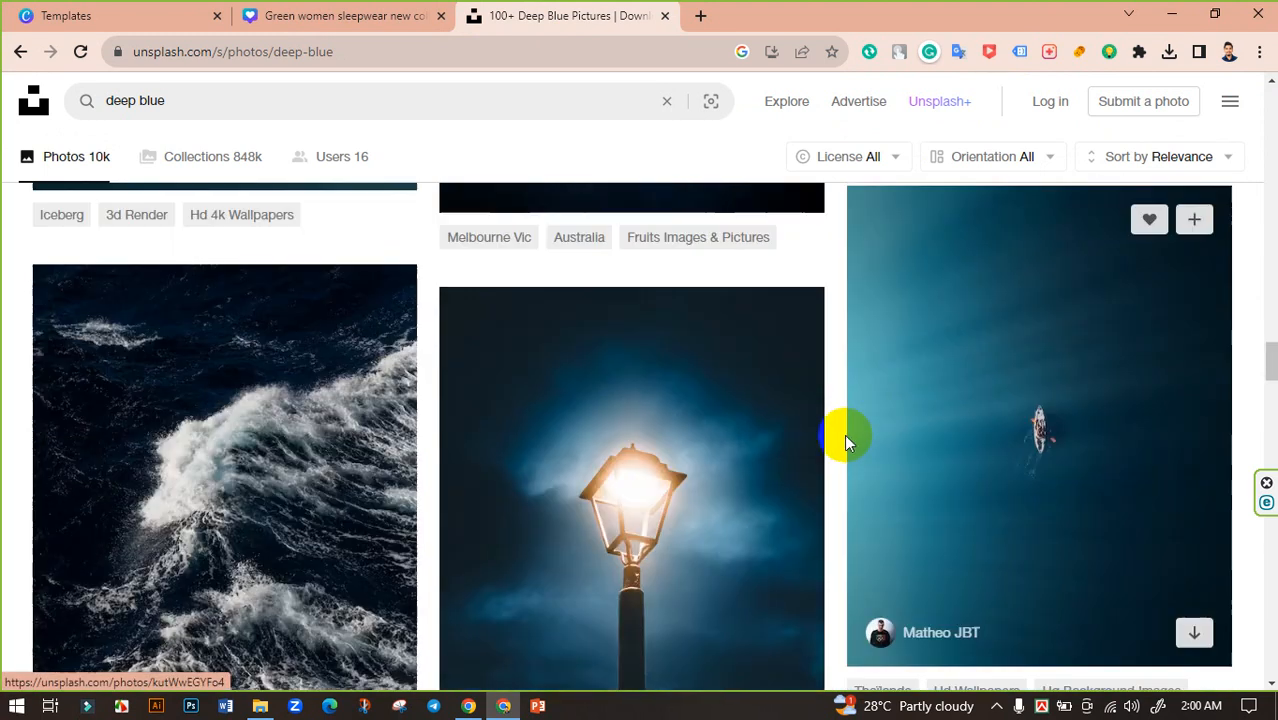
scroll(700, 425, up, 2)
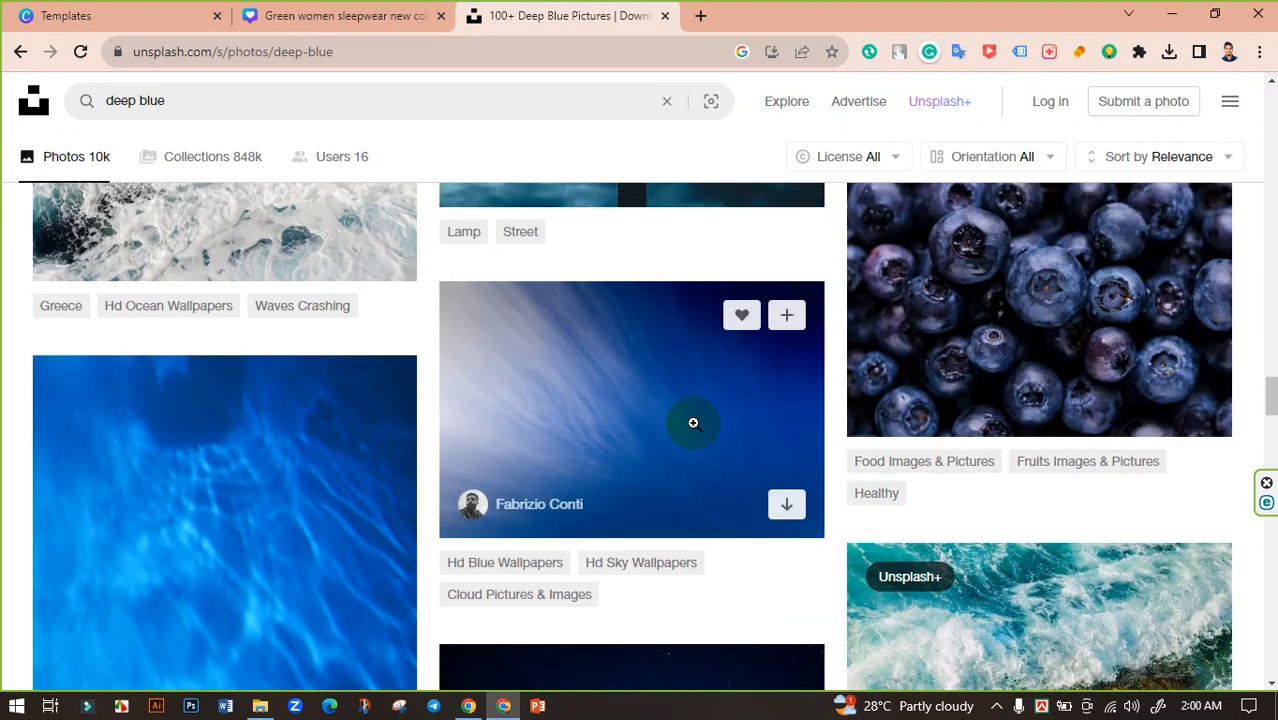
scroll(785, 418, down, 8)
scroll(785, 418, down, 15)
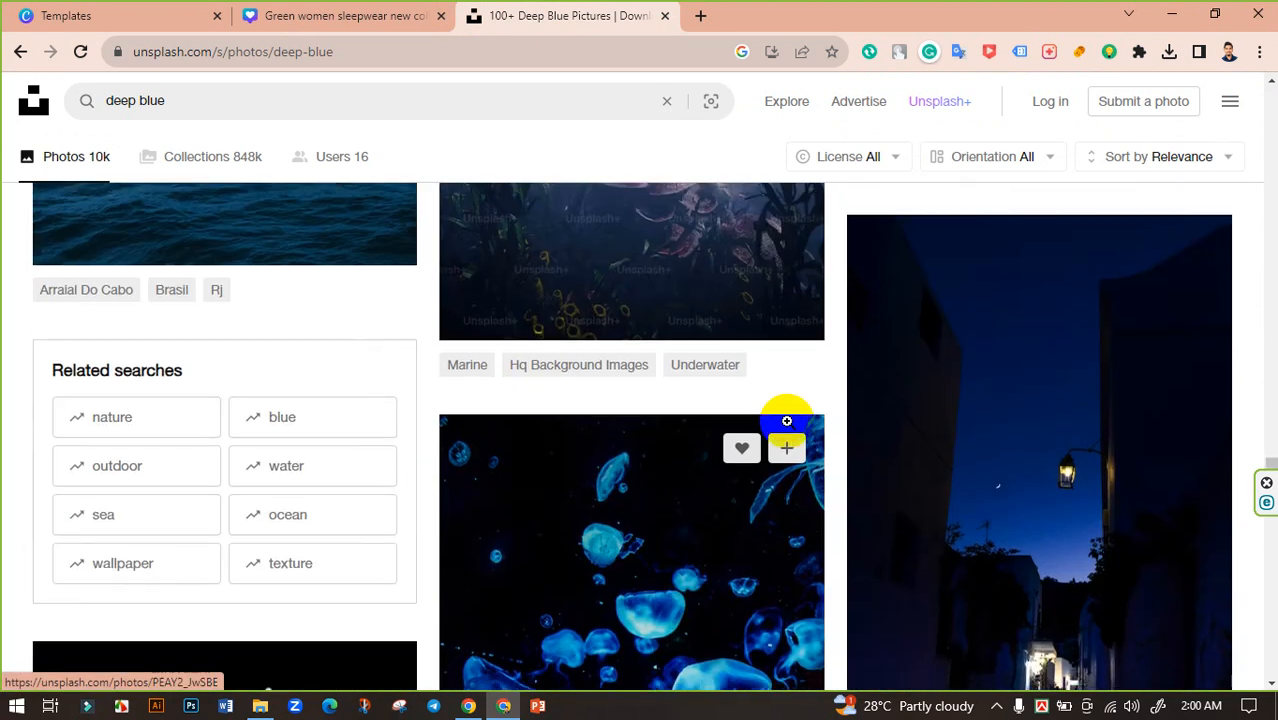
scroll(790, 415, down, 15)
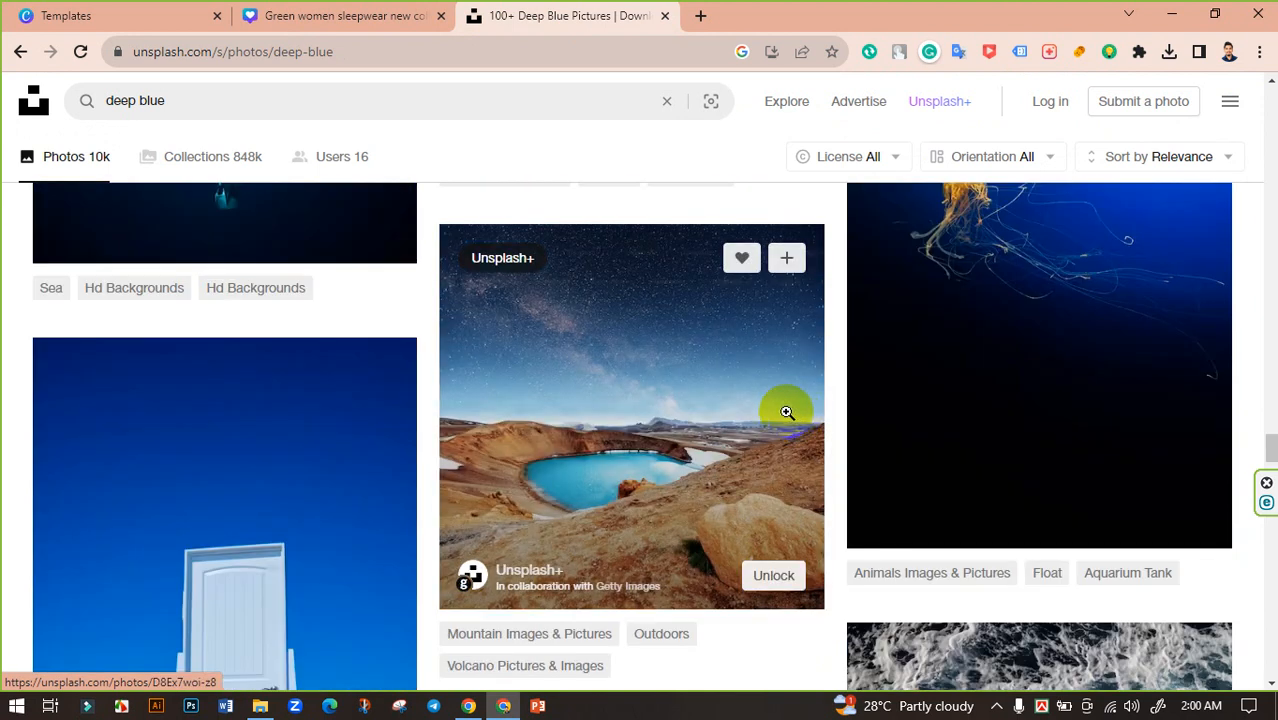
scroll(781, 414, down, 9)
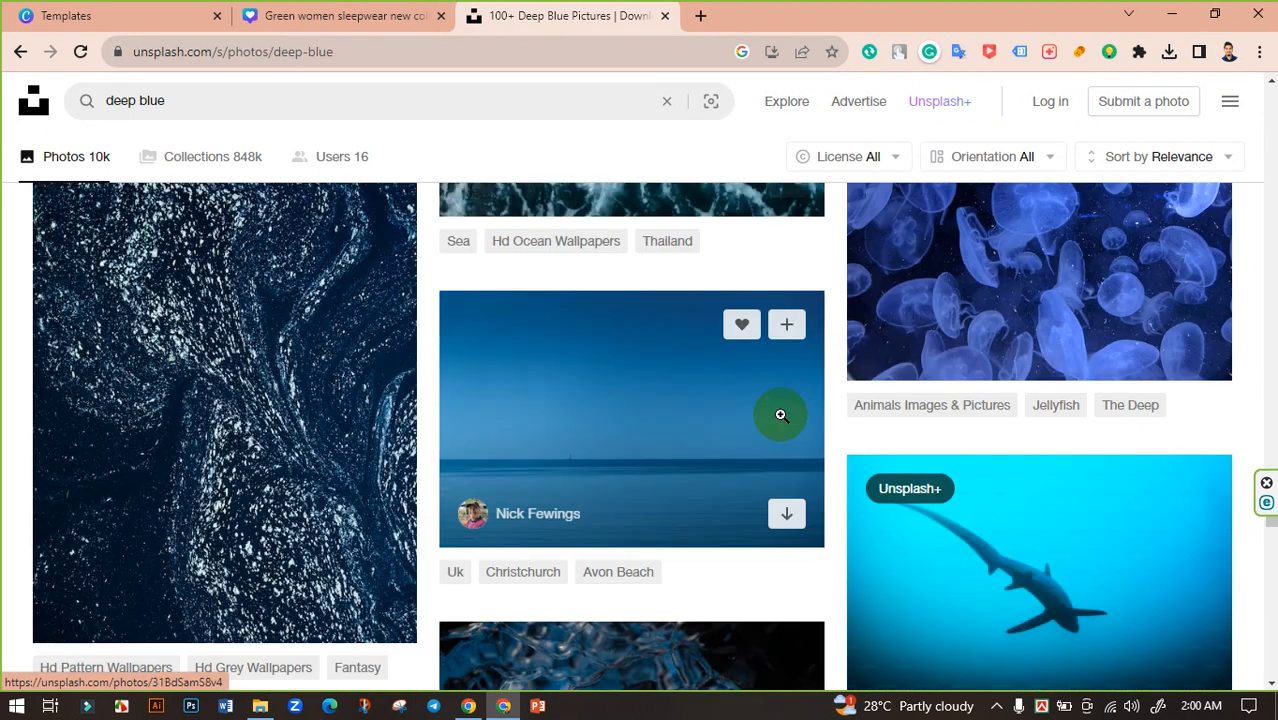
scroll(783, 413, up, 5)
scroll(775, 410, up, 4)
scroll(778, 410, down, 10)
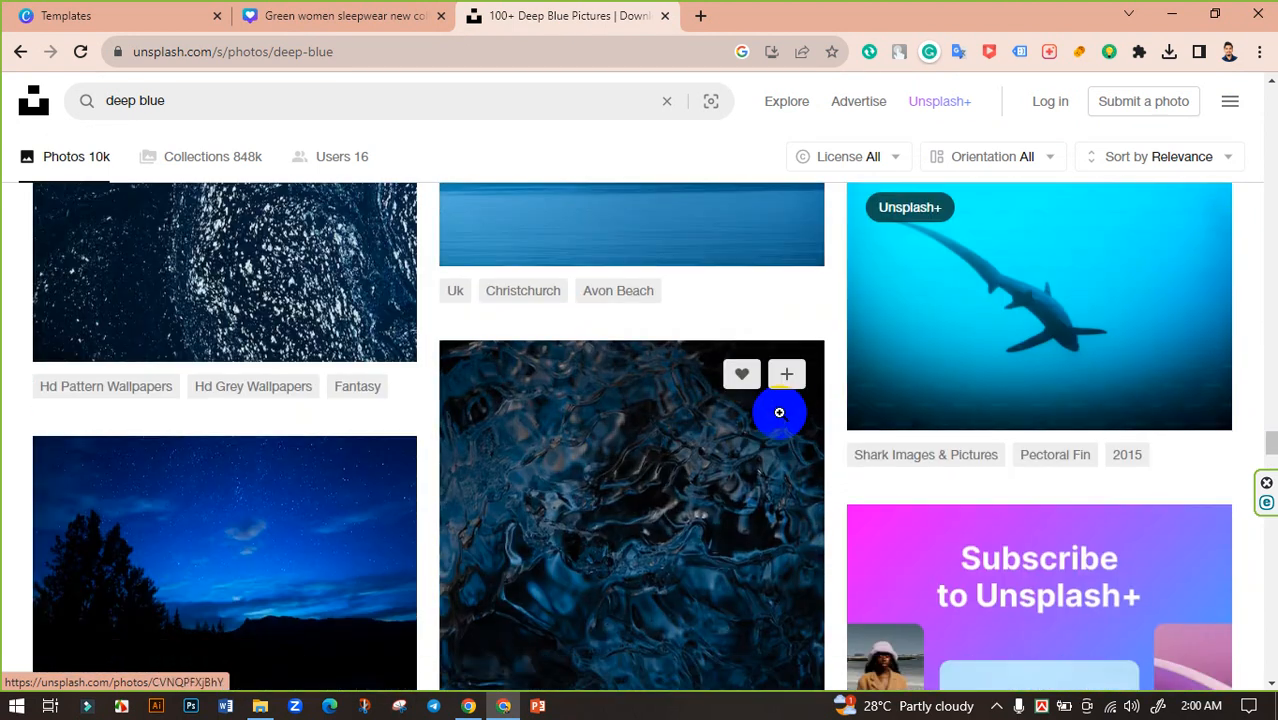
scroll(775, 415, up, 2)
scroll(771, 415, up, 6)
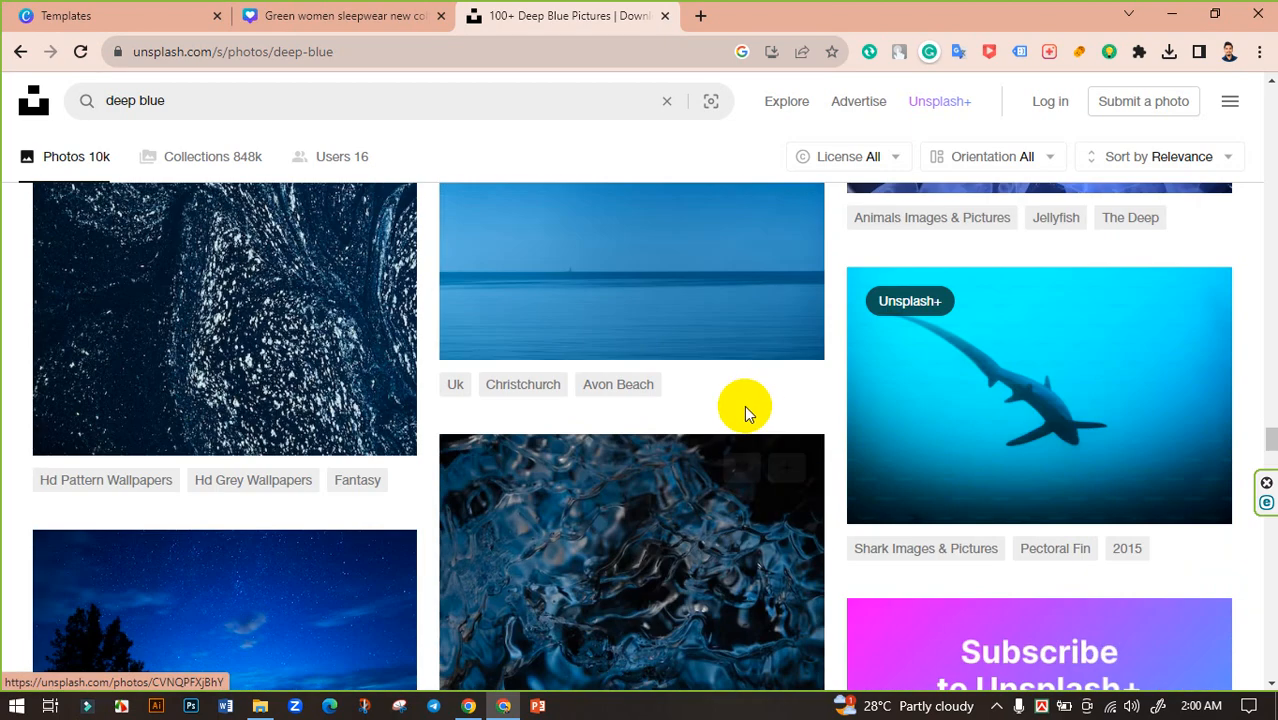
scroll(813, 405, down, 10)
scroll(814, 408, down, 20)
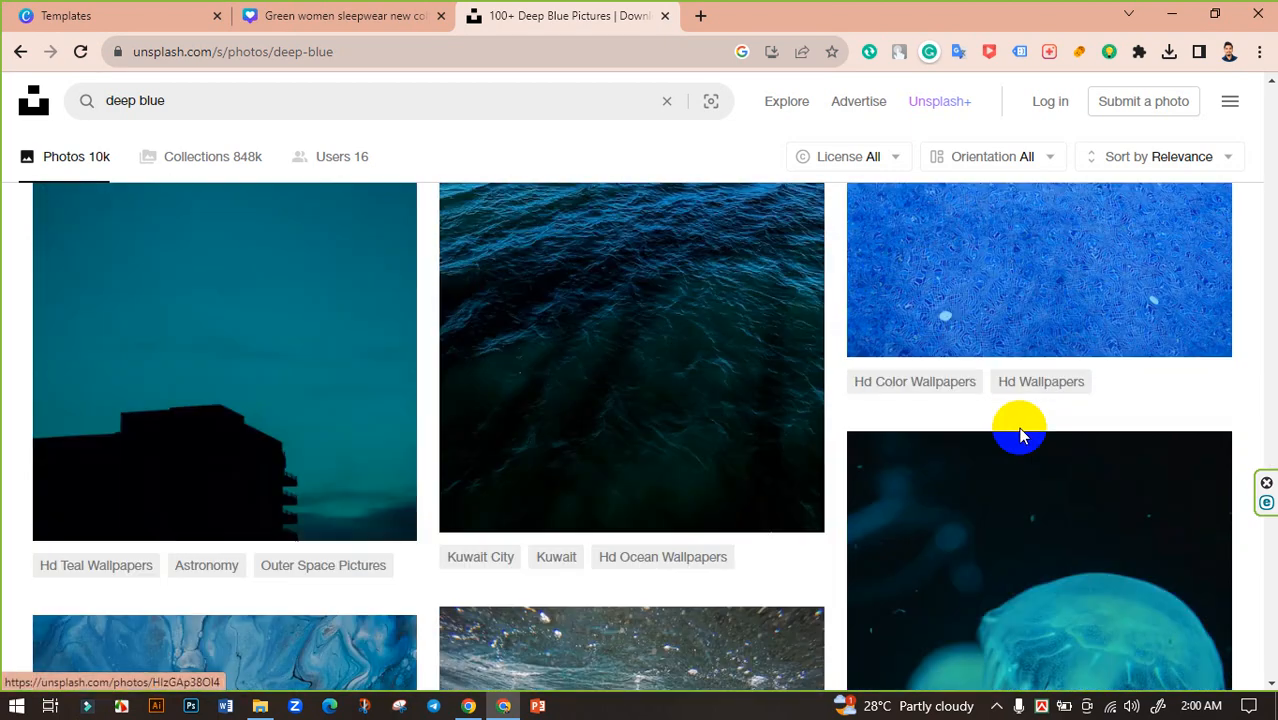
scroll(1015, 432, down, 15)
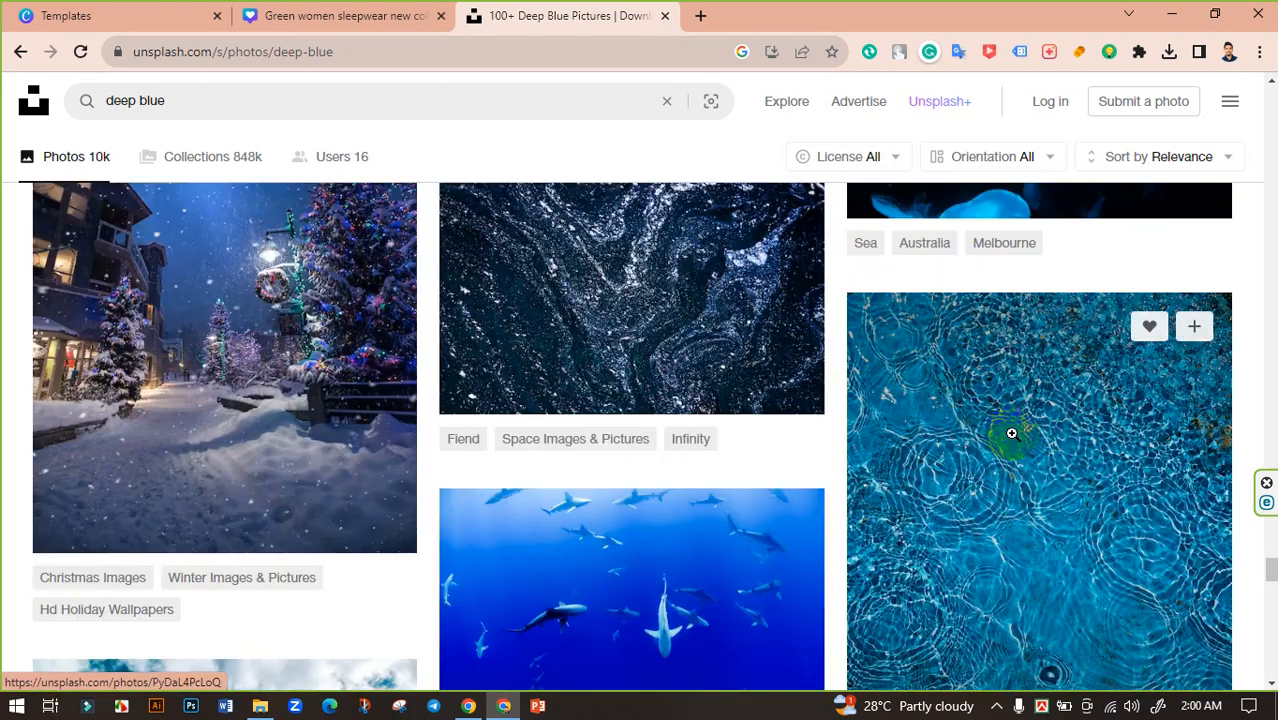
scroll(1005, 436, down, 15)
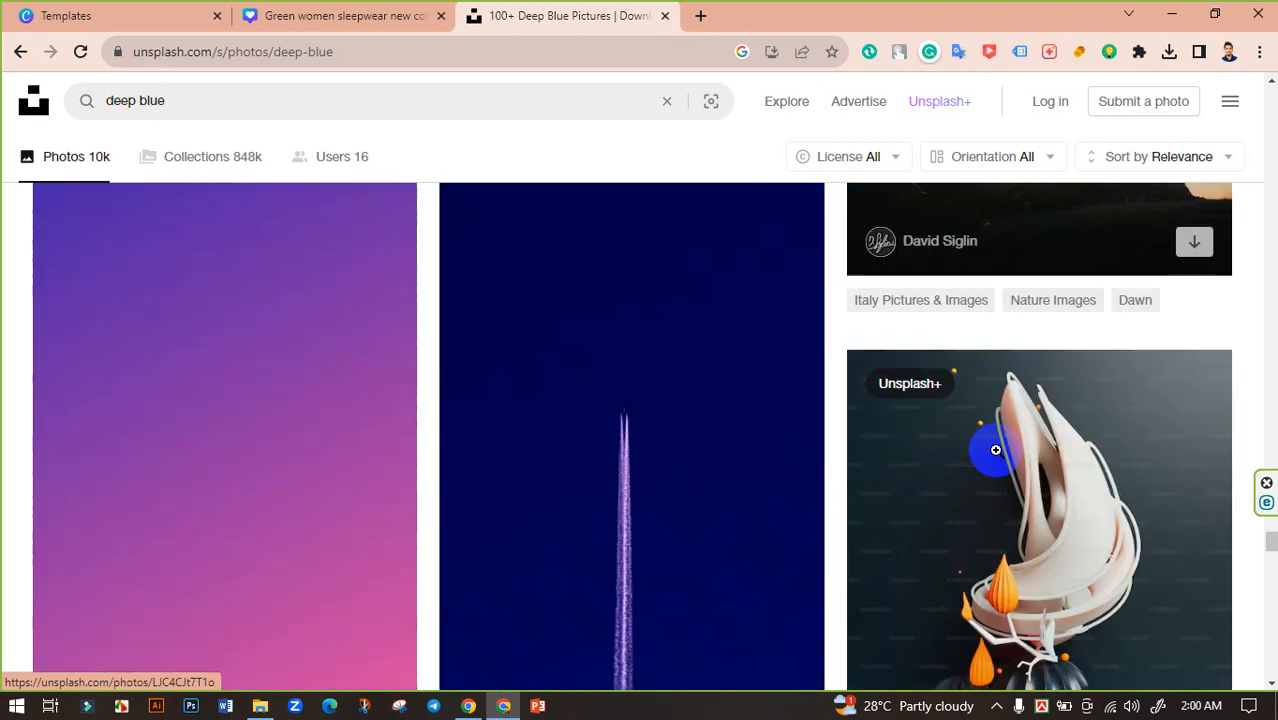
scroll(996, 457, down, 15)
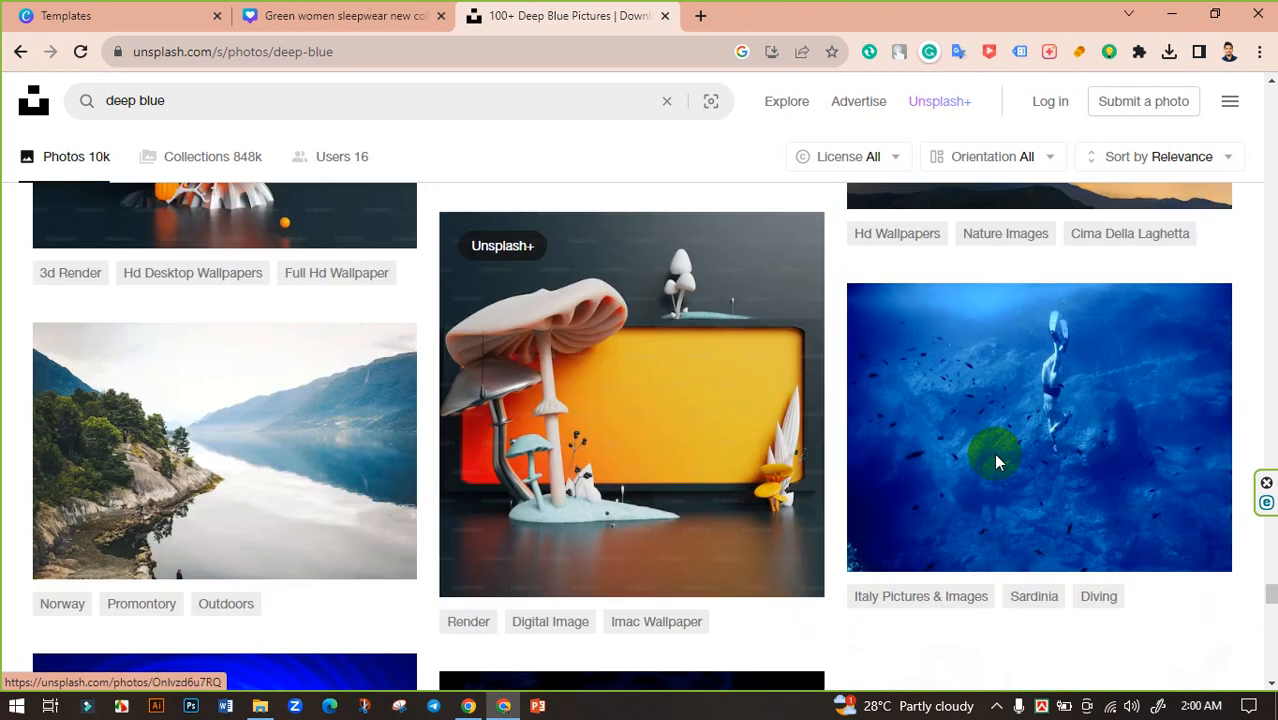
scroll(993, 453, up, 3)
scroll(993, 455, down, 12)
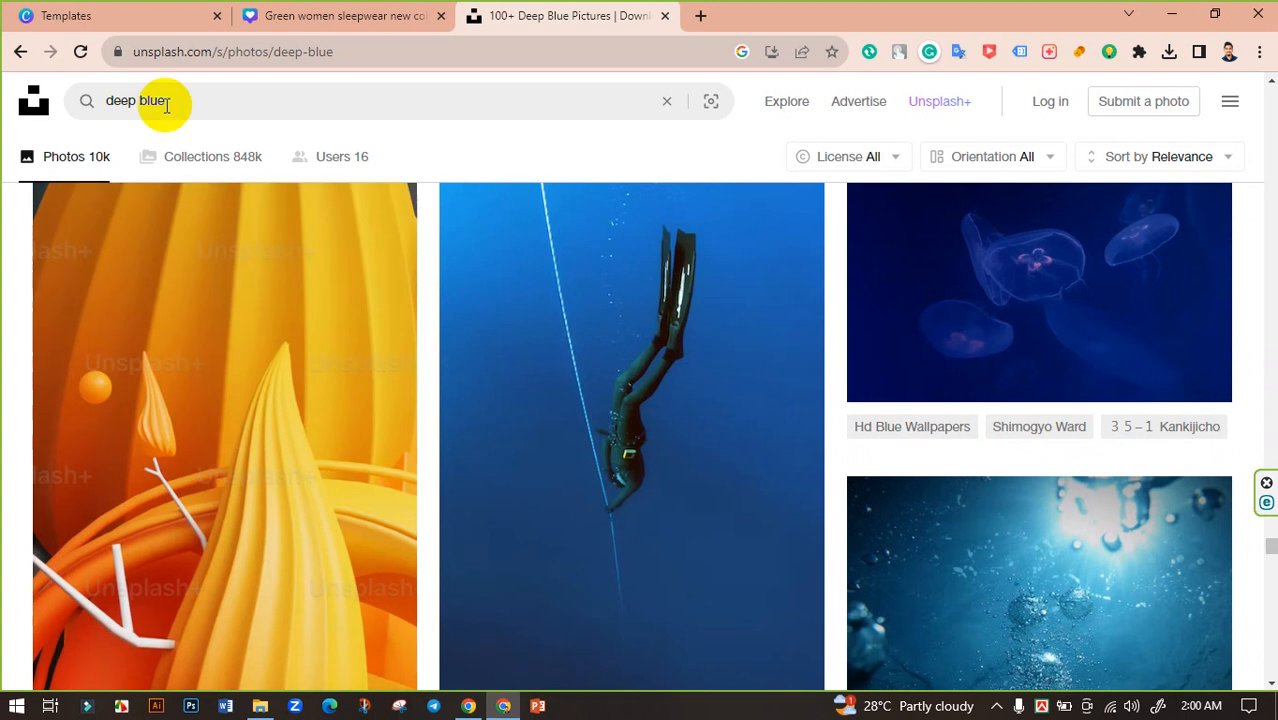
Search Unsplash for "deep blue fashion" and look through the photos.
click(198, 101)
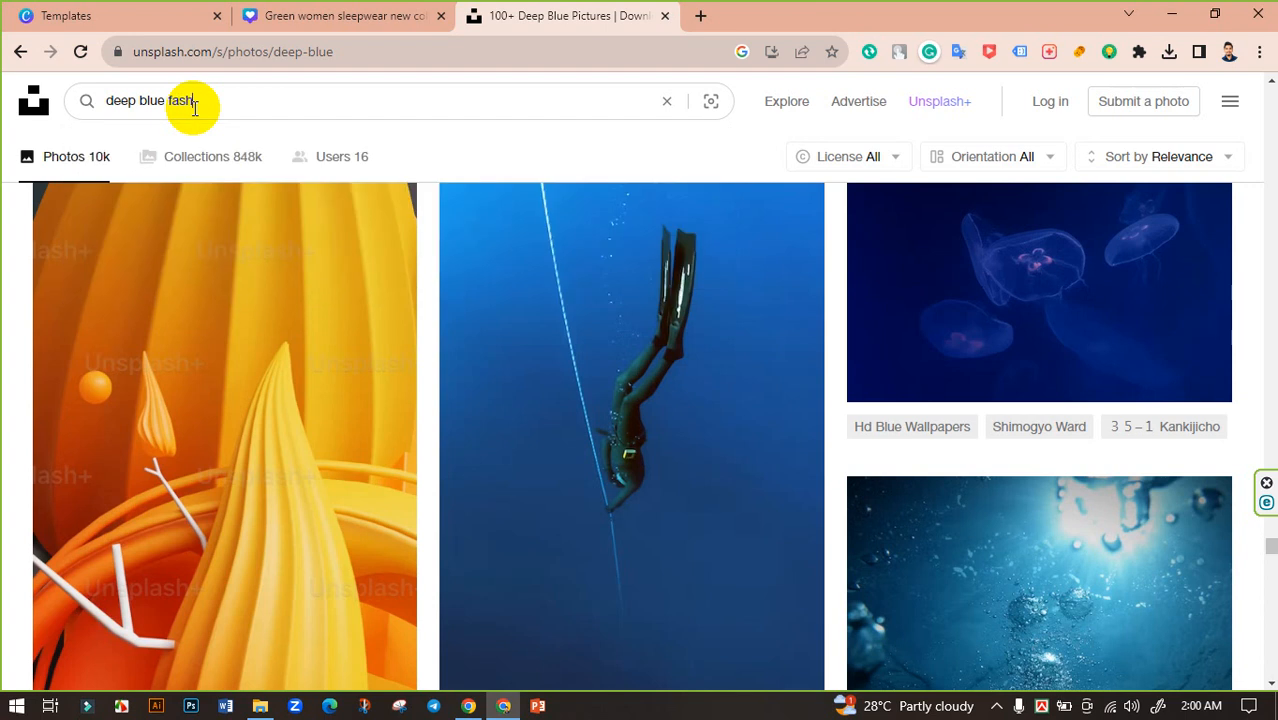
key(Return)
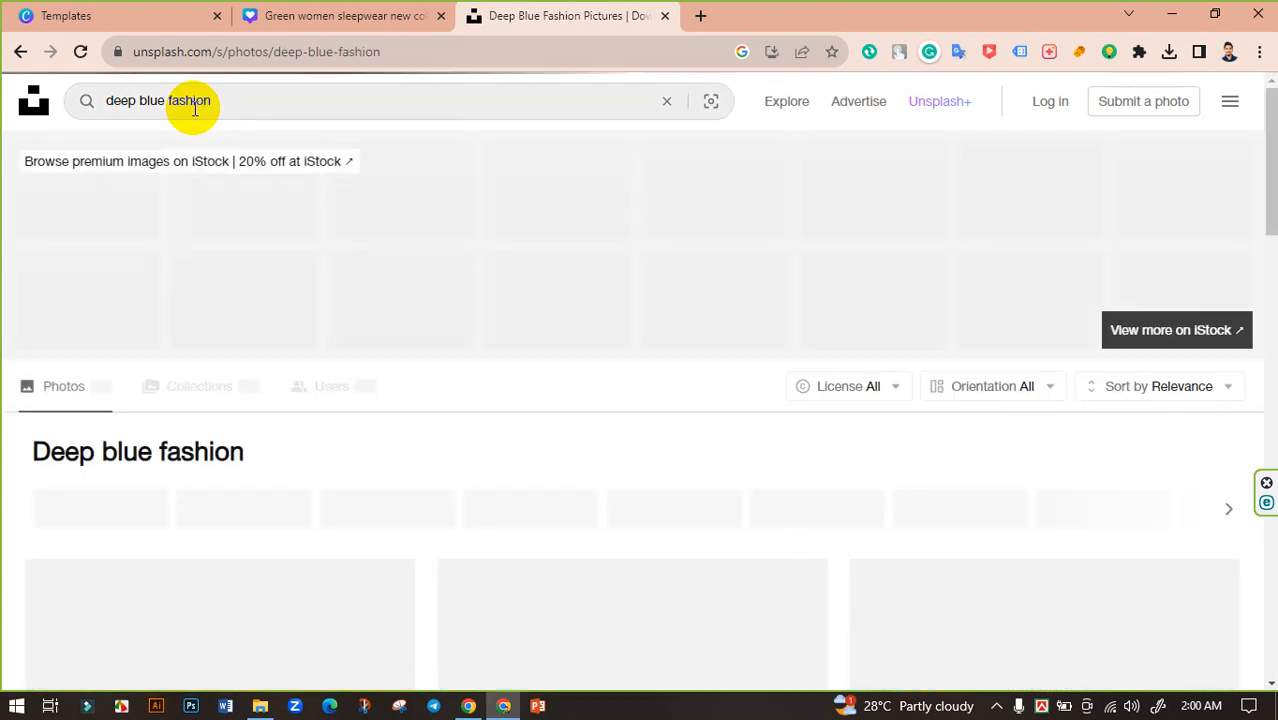
scroll(590, 301, down, 2)
scroll(590, 301, down, 10)
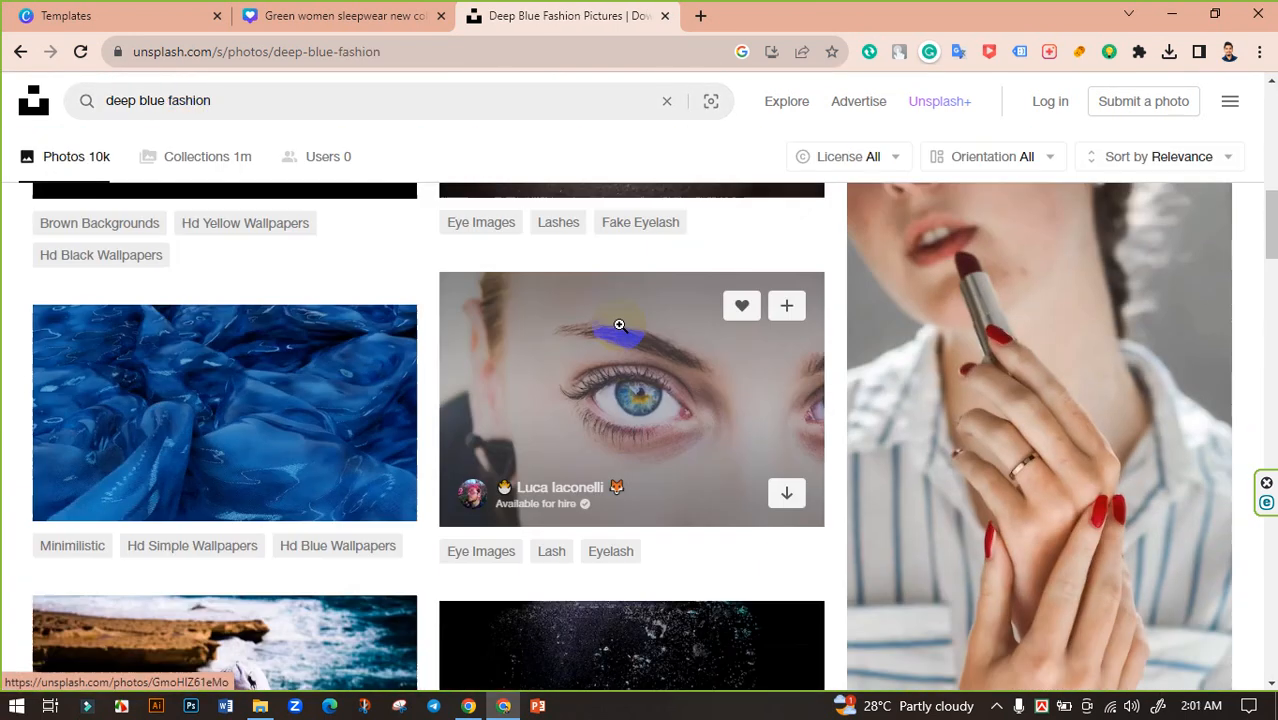
scroll(620, 320, up, 3)
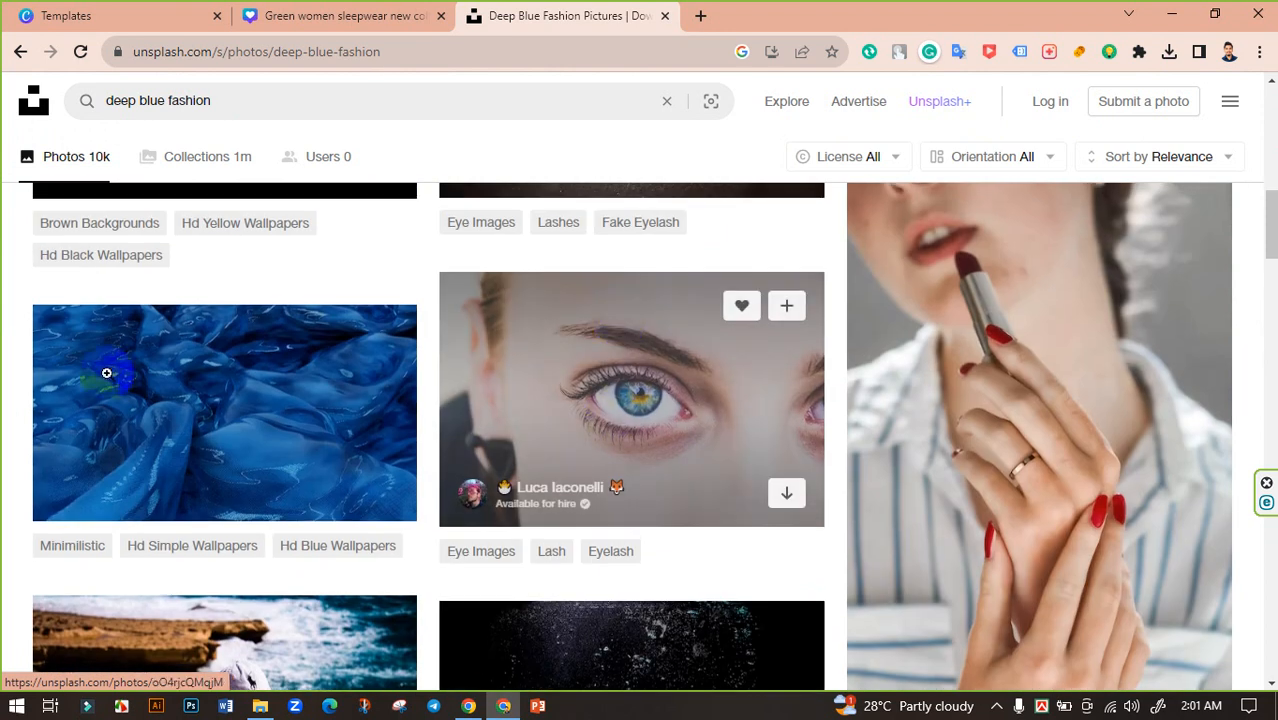
scroll(675, 410, down, 6)
scroll(676, 412, down, 15)
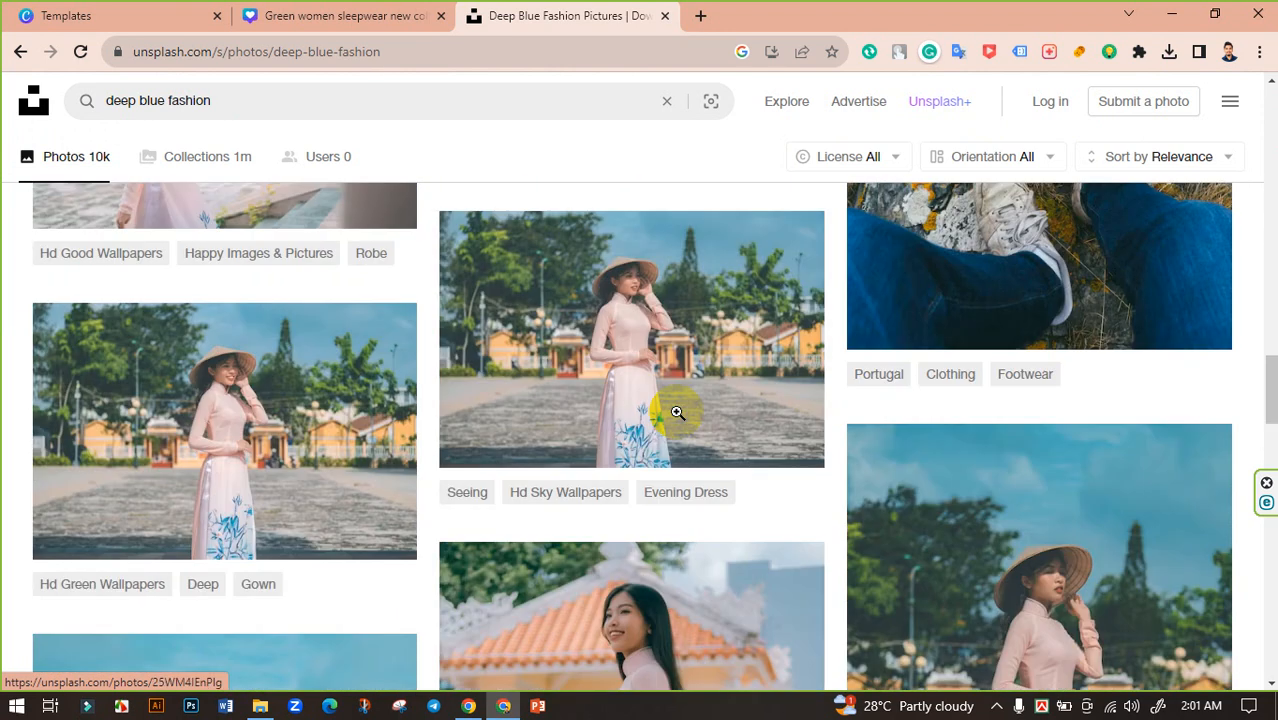
scroll(679, 413, down, 10)
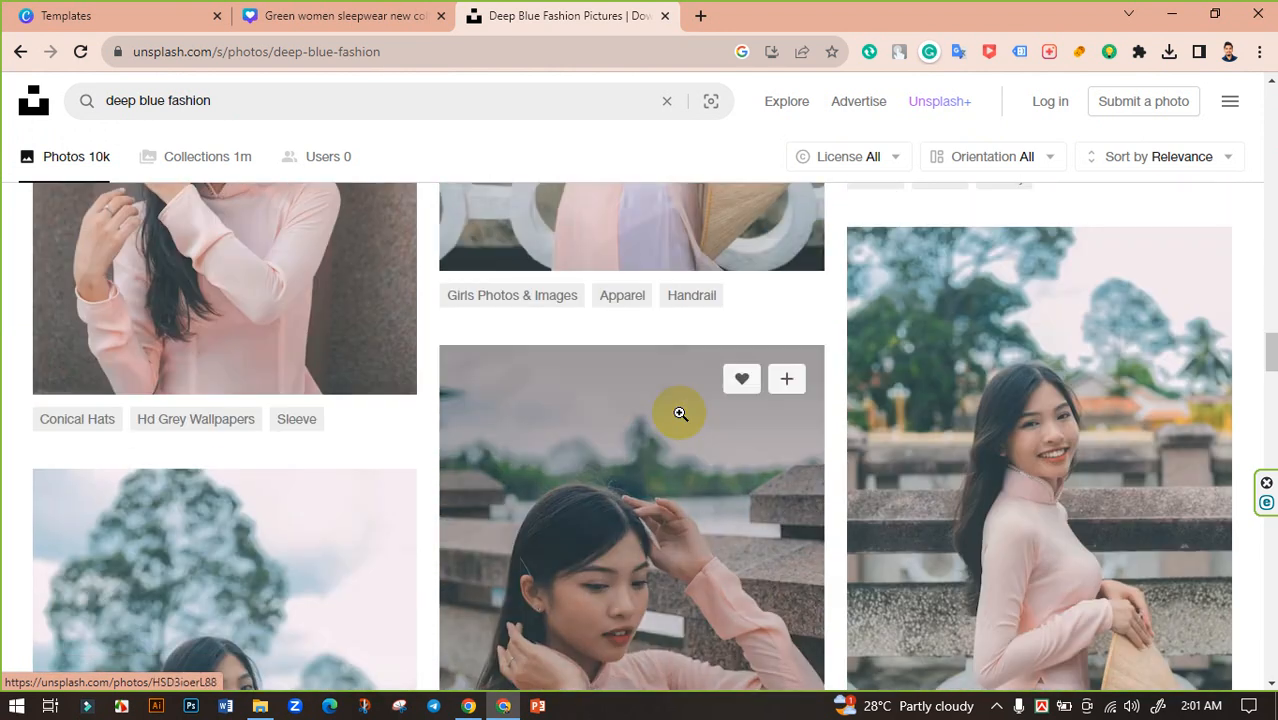
Change the Unsplash search to "deep blue cloth" and view the first photos.
click(179, 100)
double_click(175, 99)
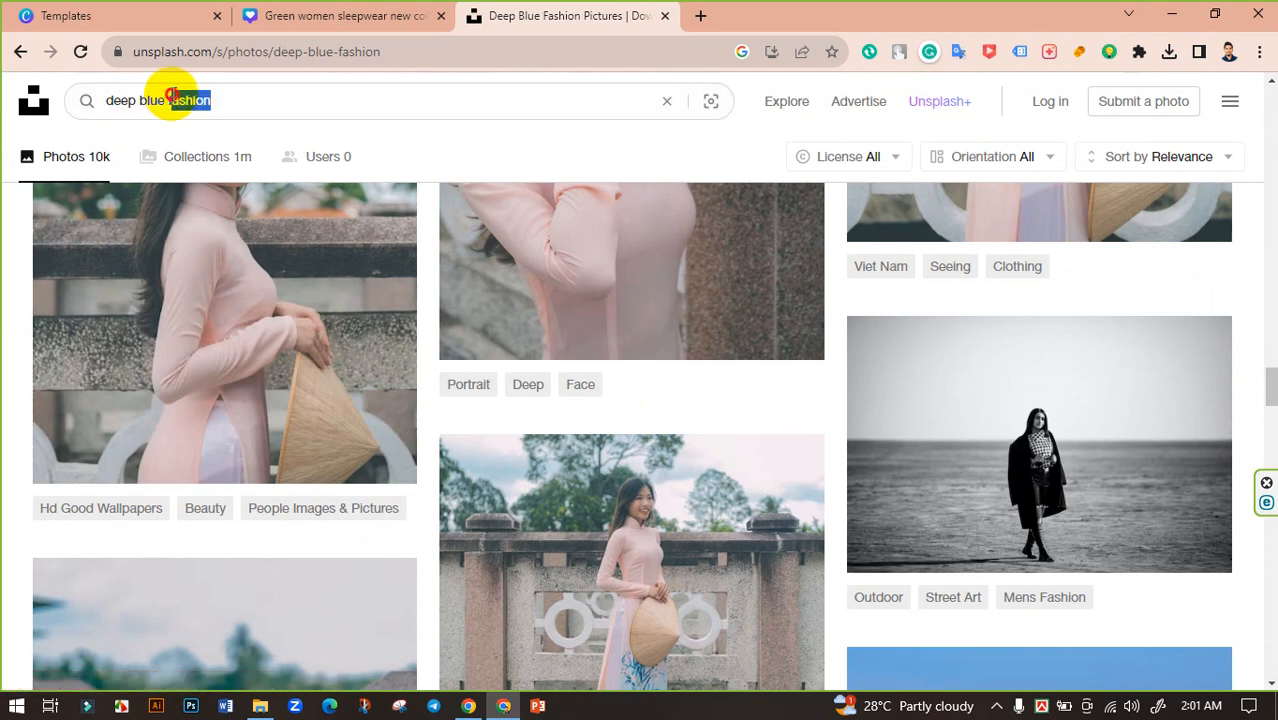
text(clot)
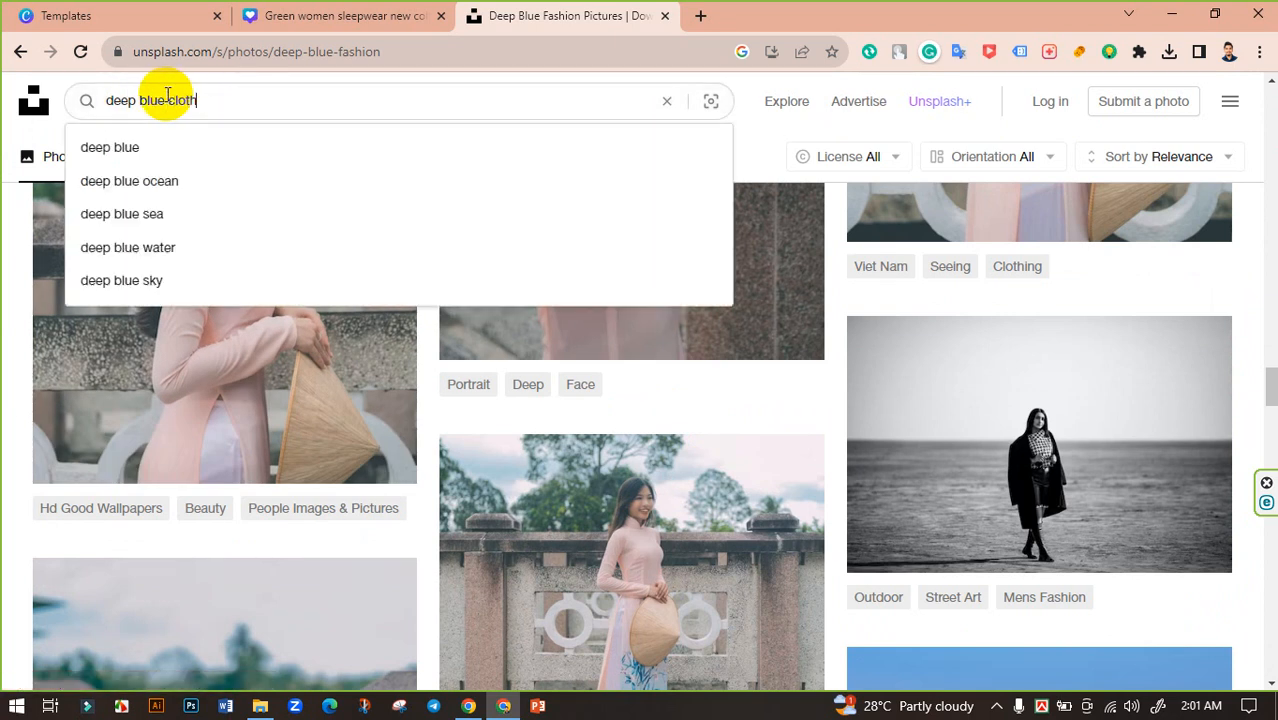
key(Return)
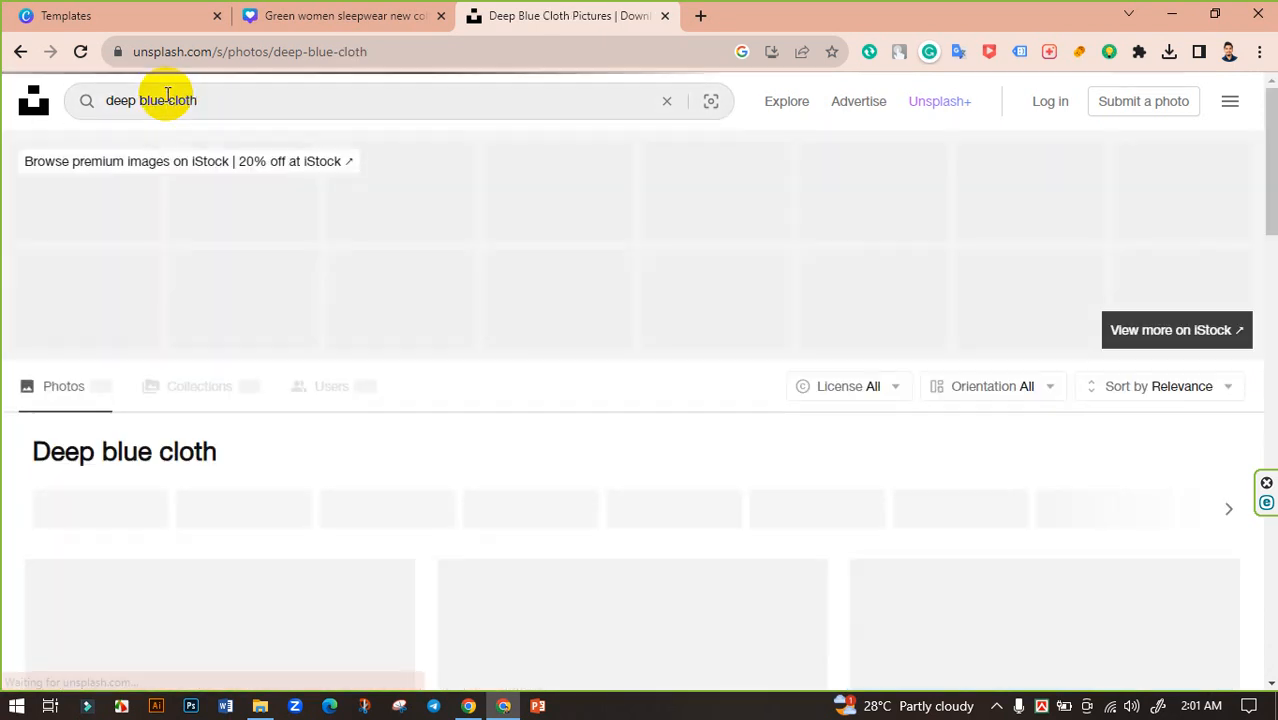
scroll(465, 328, down, 4)
scroll(650, 490, down, 3)
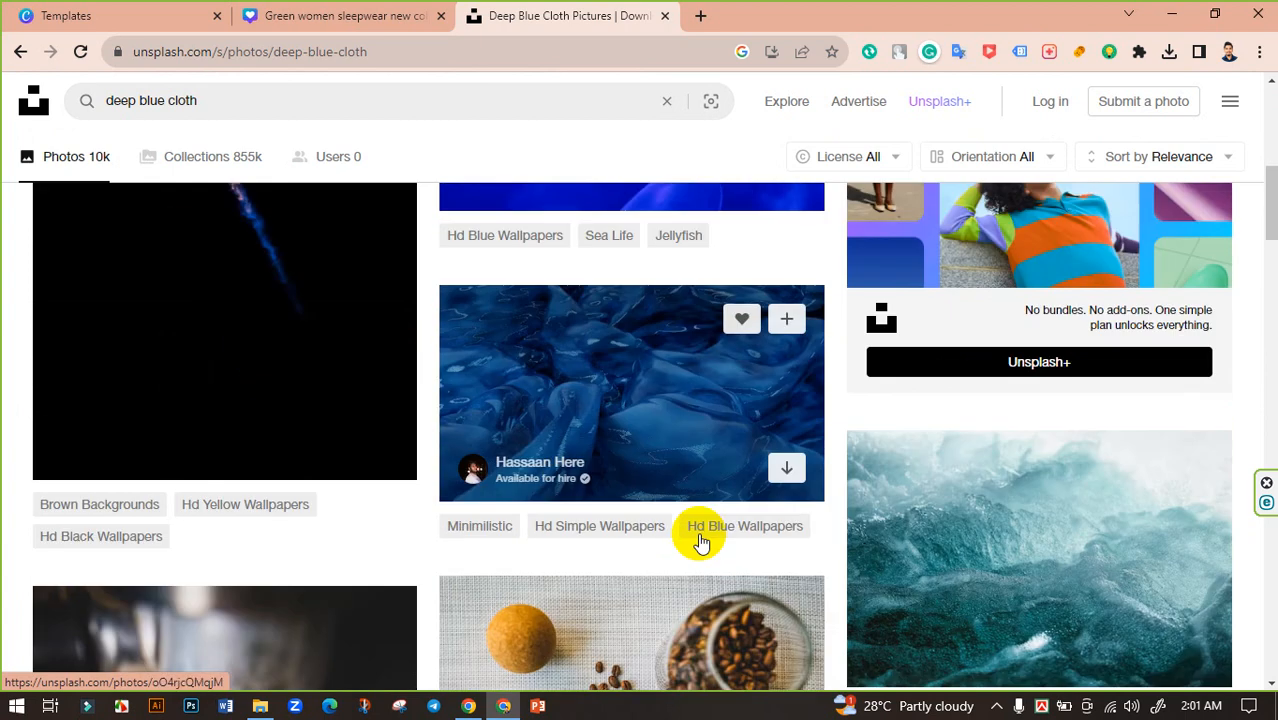
Examine the rest of the deep blue cloth photos for a usable fabric-like blue image.
scroll(698, 541, up, 4)
scroll(604, 399, down, 3)
scroll(687, 465, down, 15)
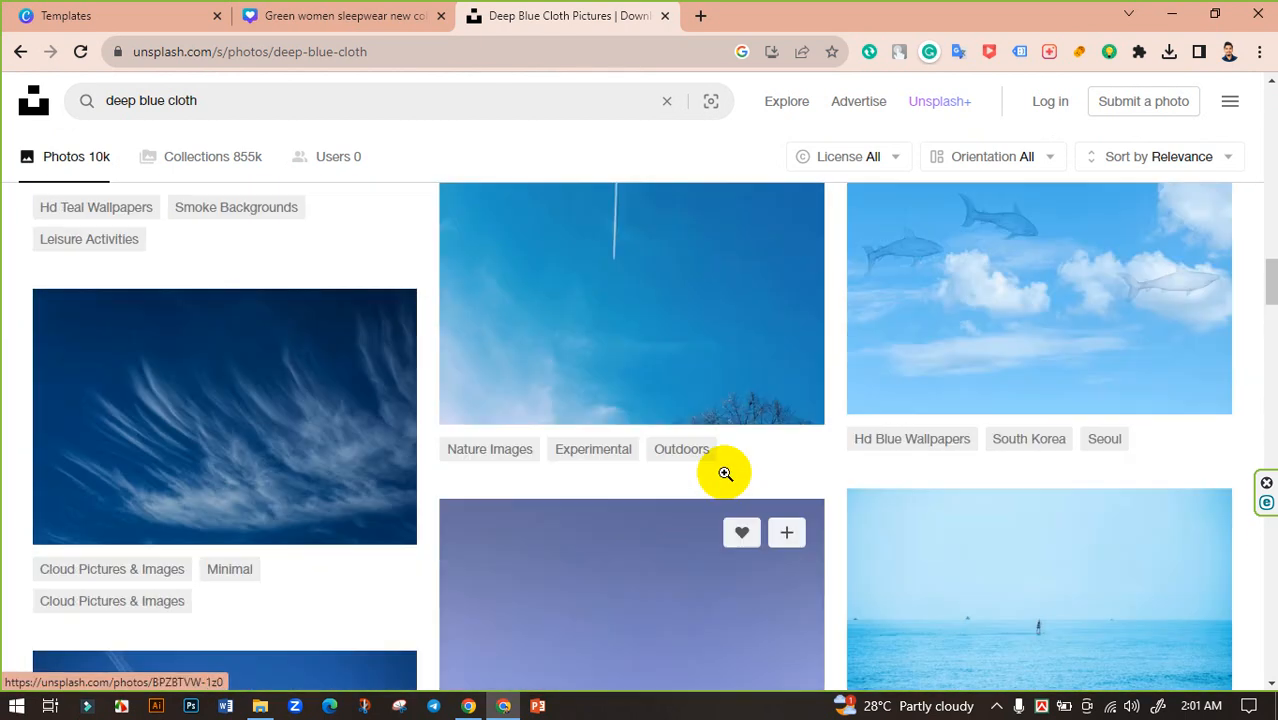
scroll(143, 451, up, 1)
scroll(662, 499, down, 10)
scroll(664, 504, down, 12)
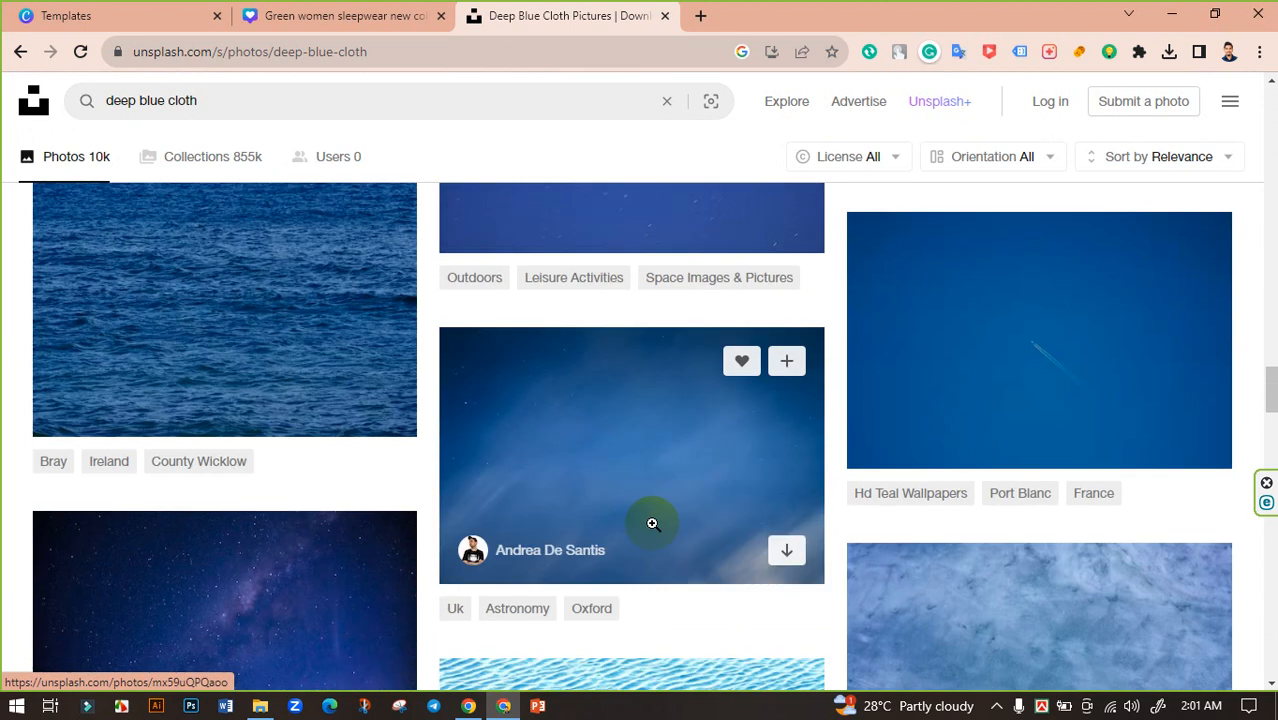
scroll(646, 558, down, 15)
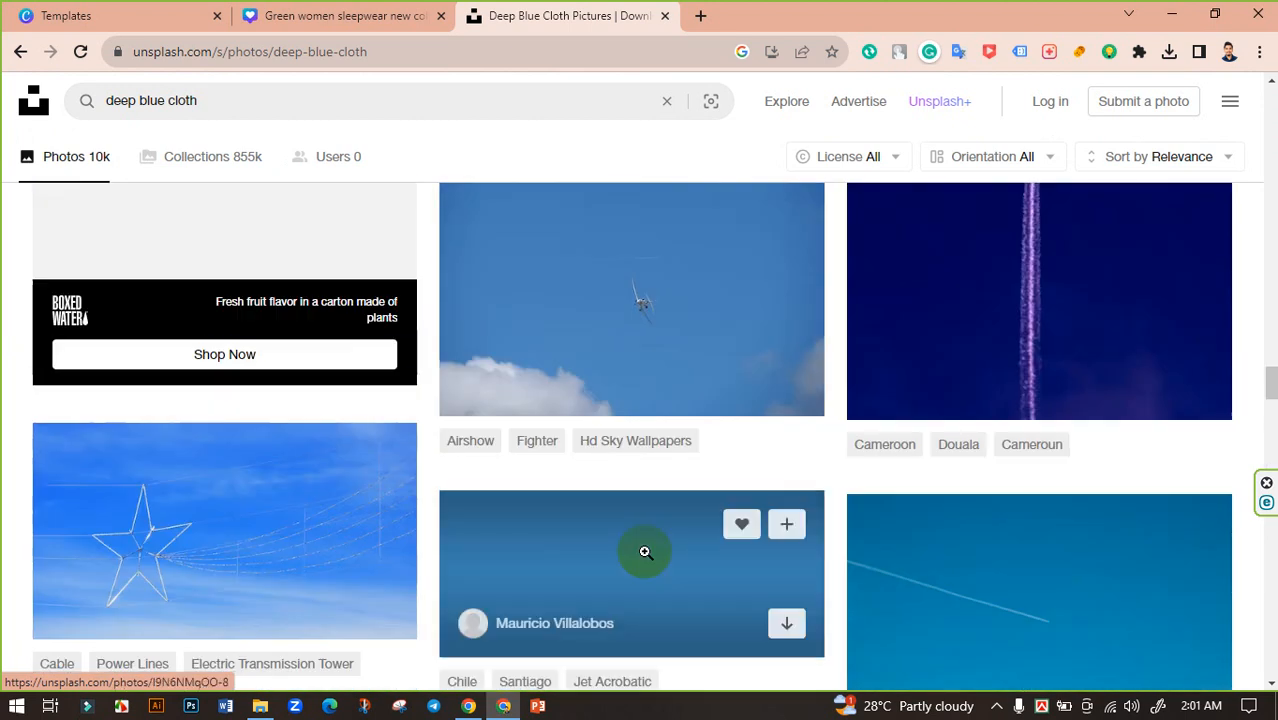
scroll(650, 552, down, 15)
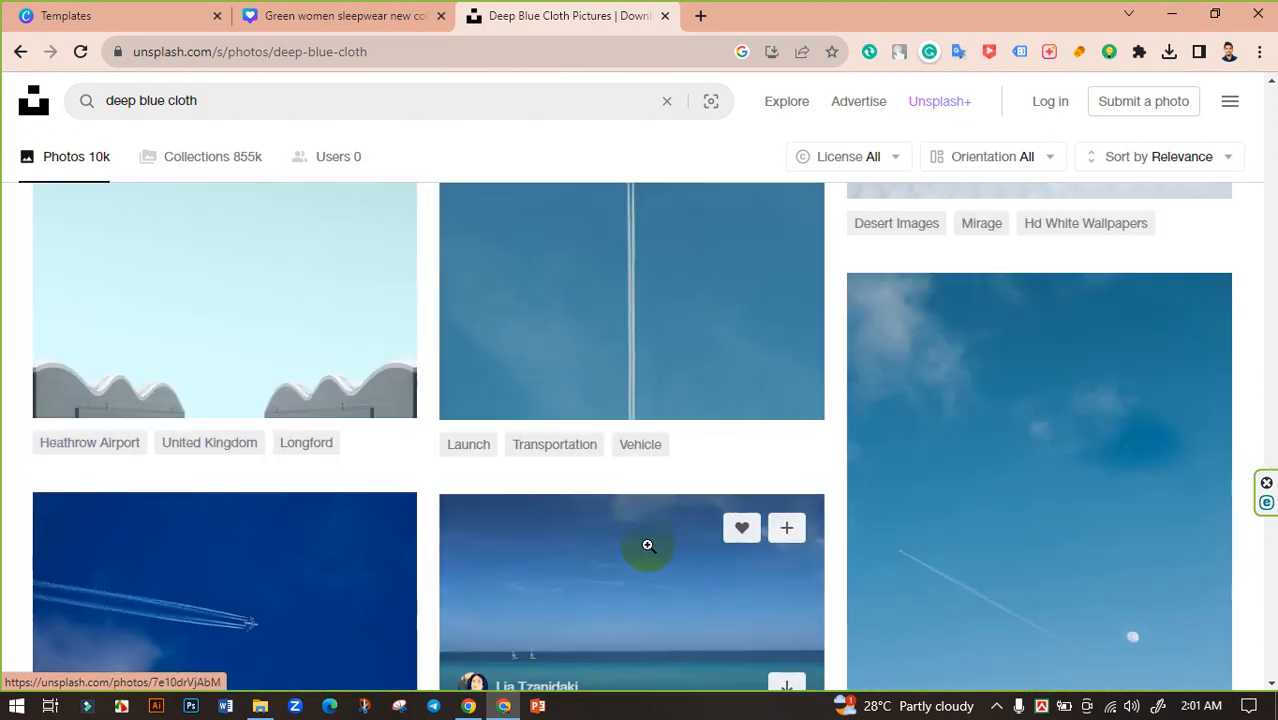
scroll(629, 557, down, 15)
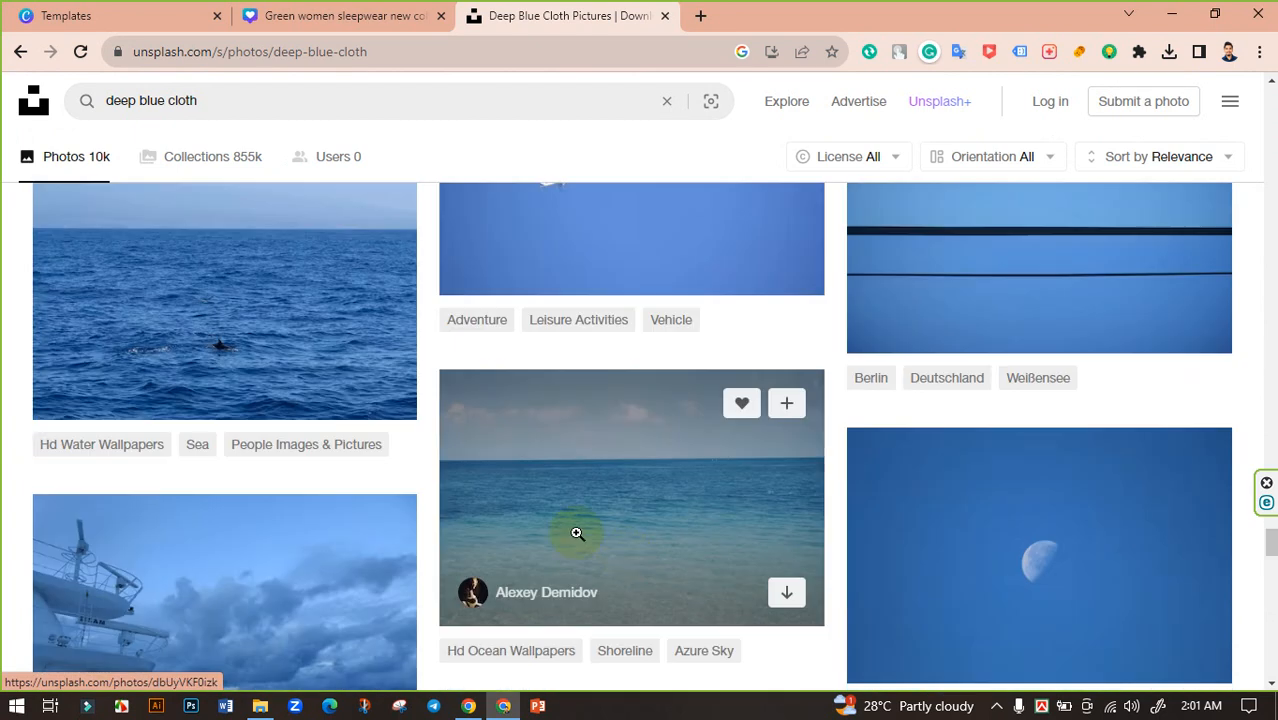
Close the Unsplash page and search Google Images for "deep blue texture" in a new tab.
click(665, 16)
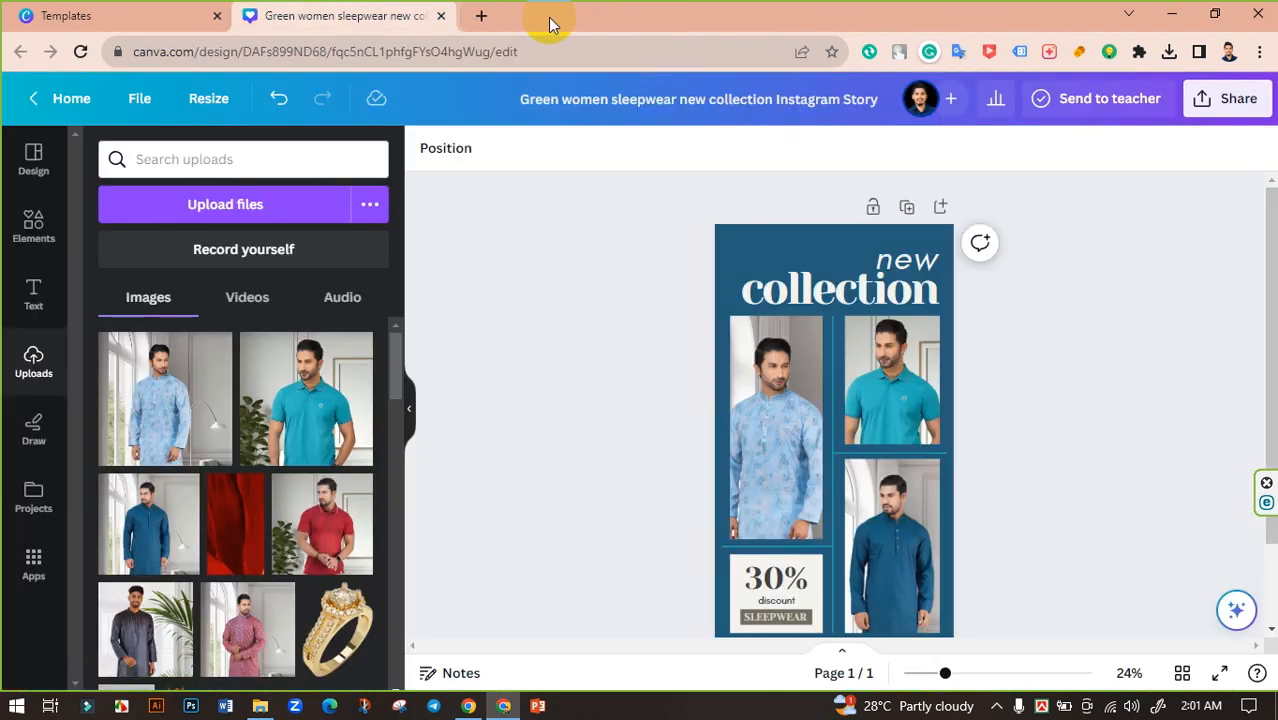
click(474, 14)
text(d)
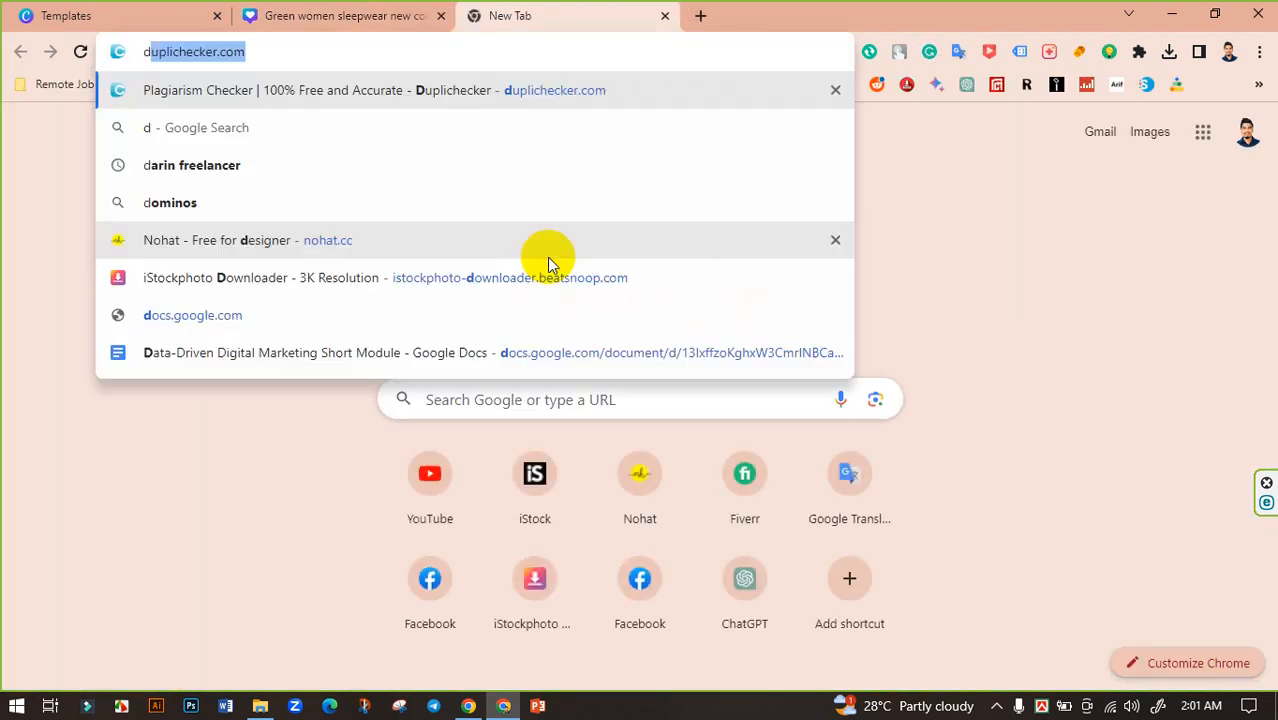
text(eep blu)
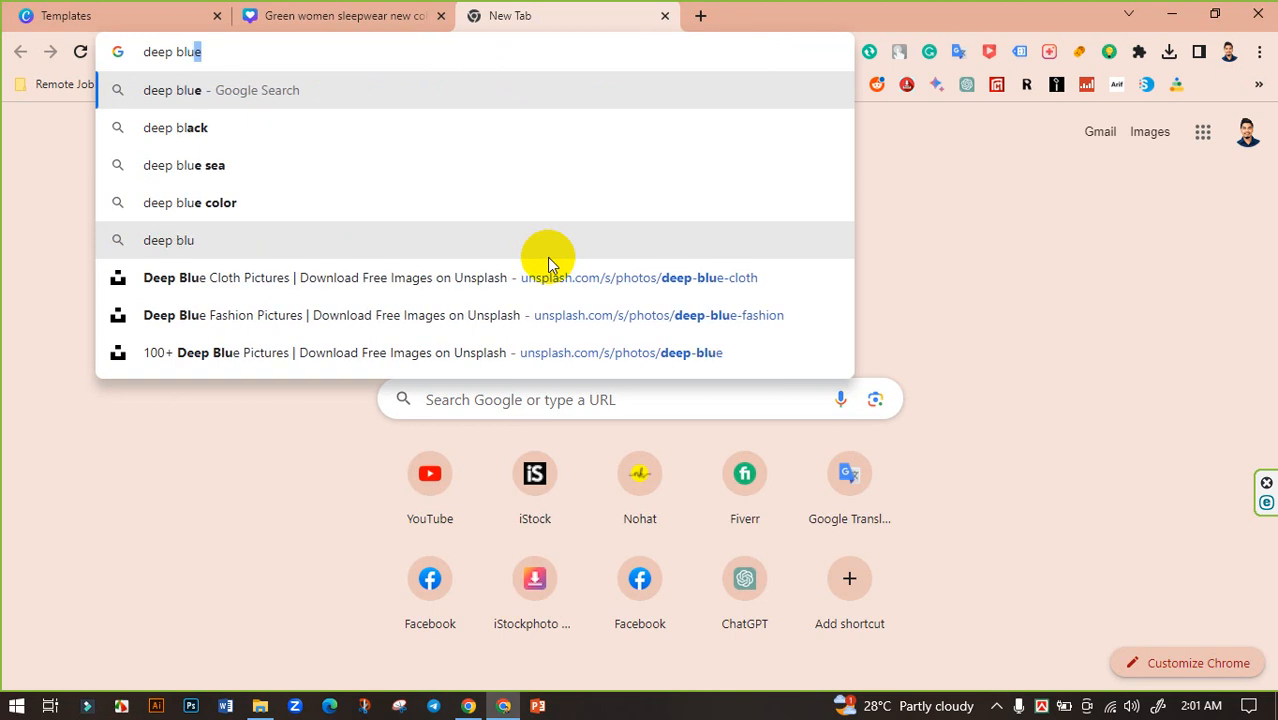
text(e texture)
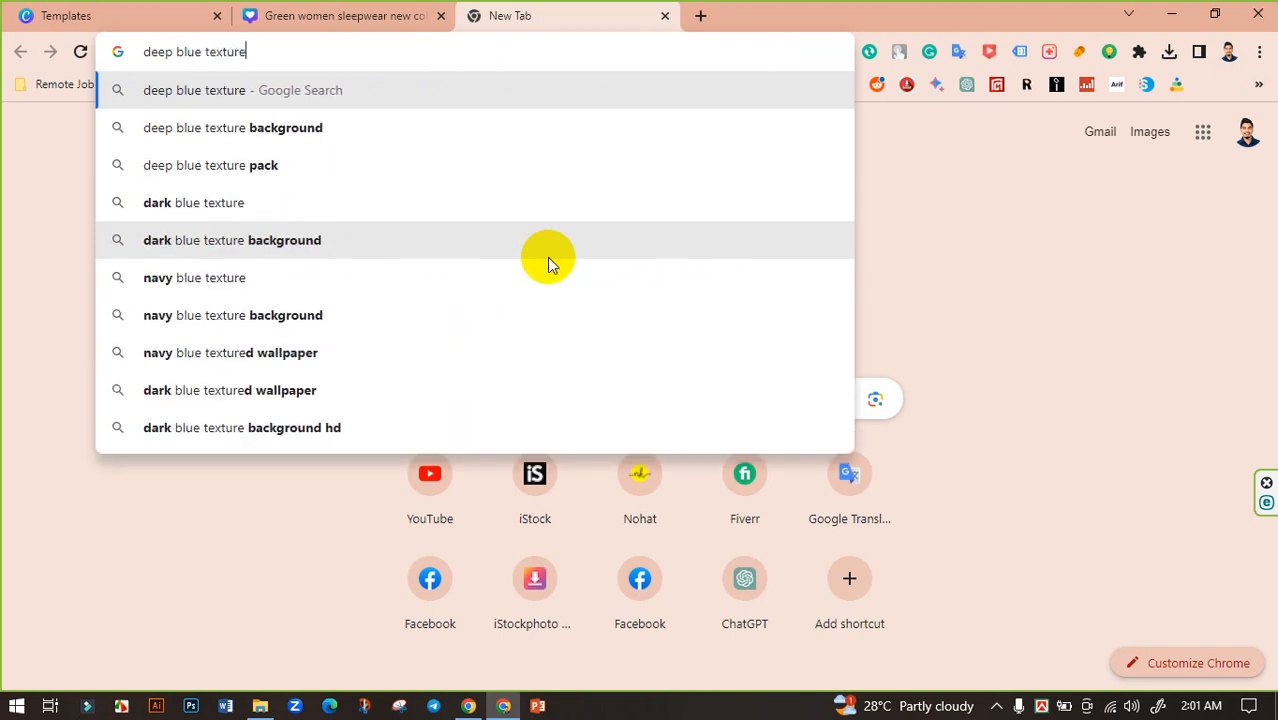
key(Return)
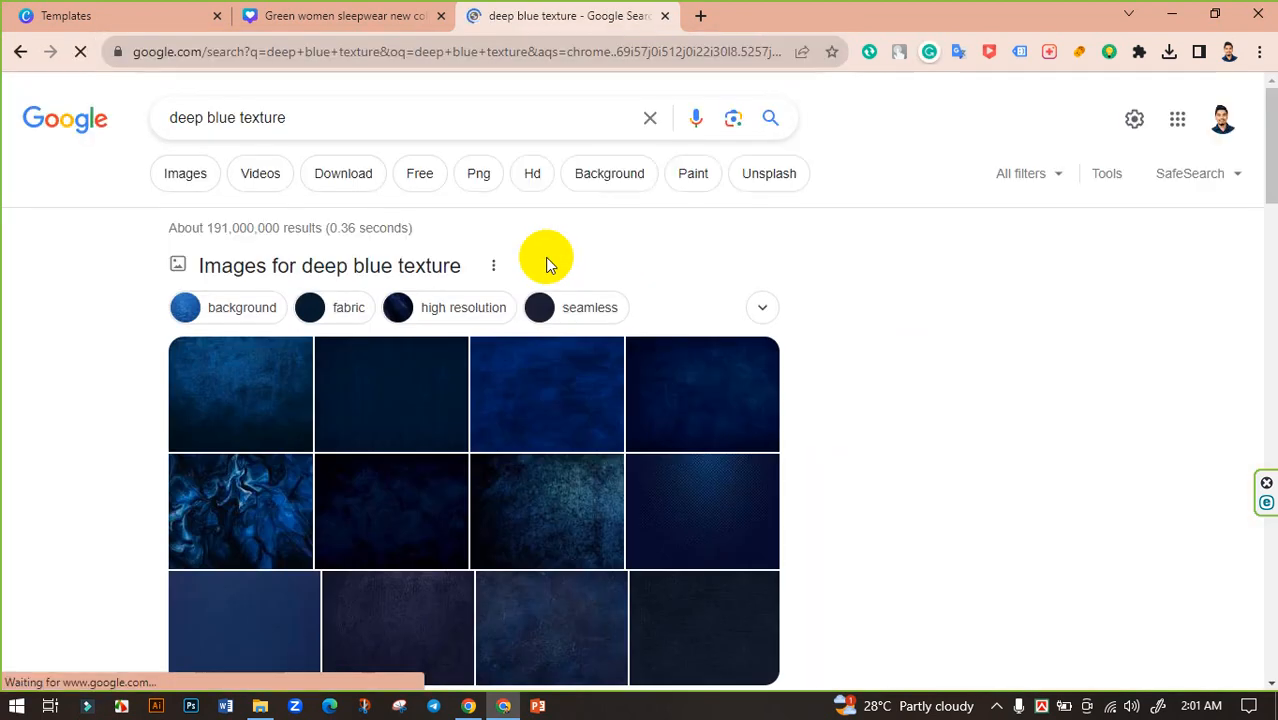
click(162, 180)
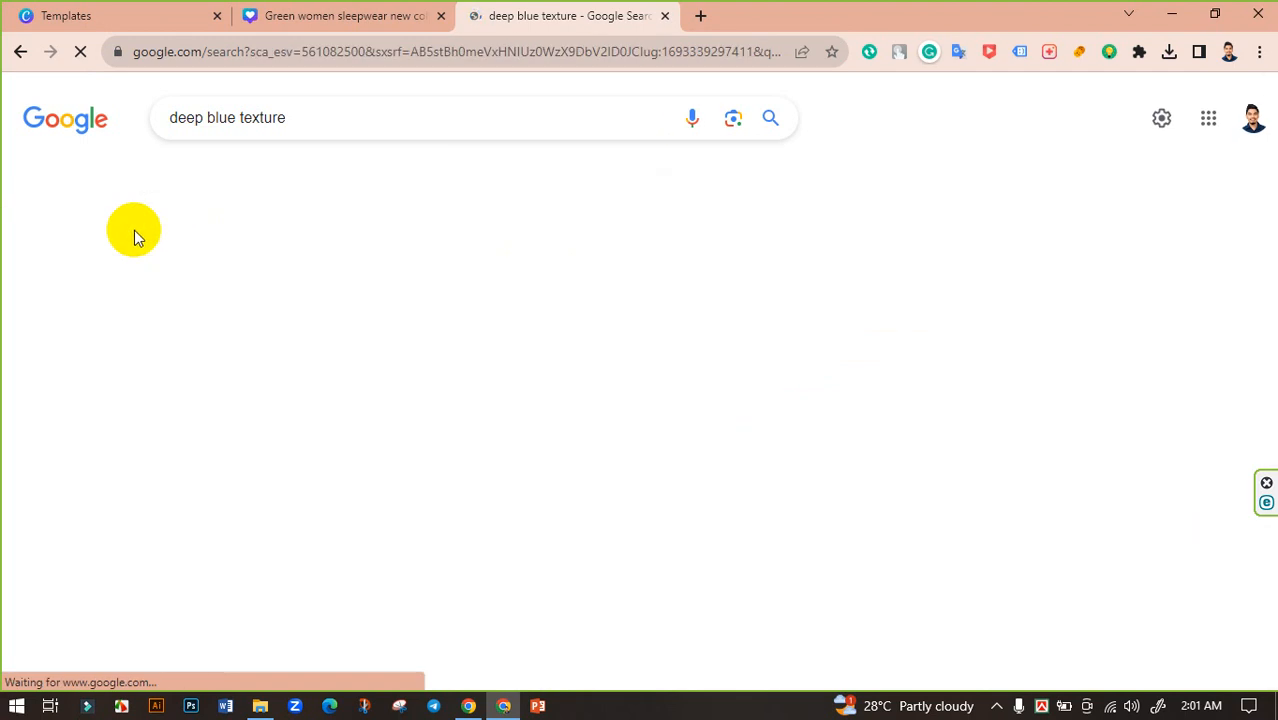
scroll(603, 416, down, 5)
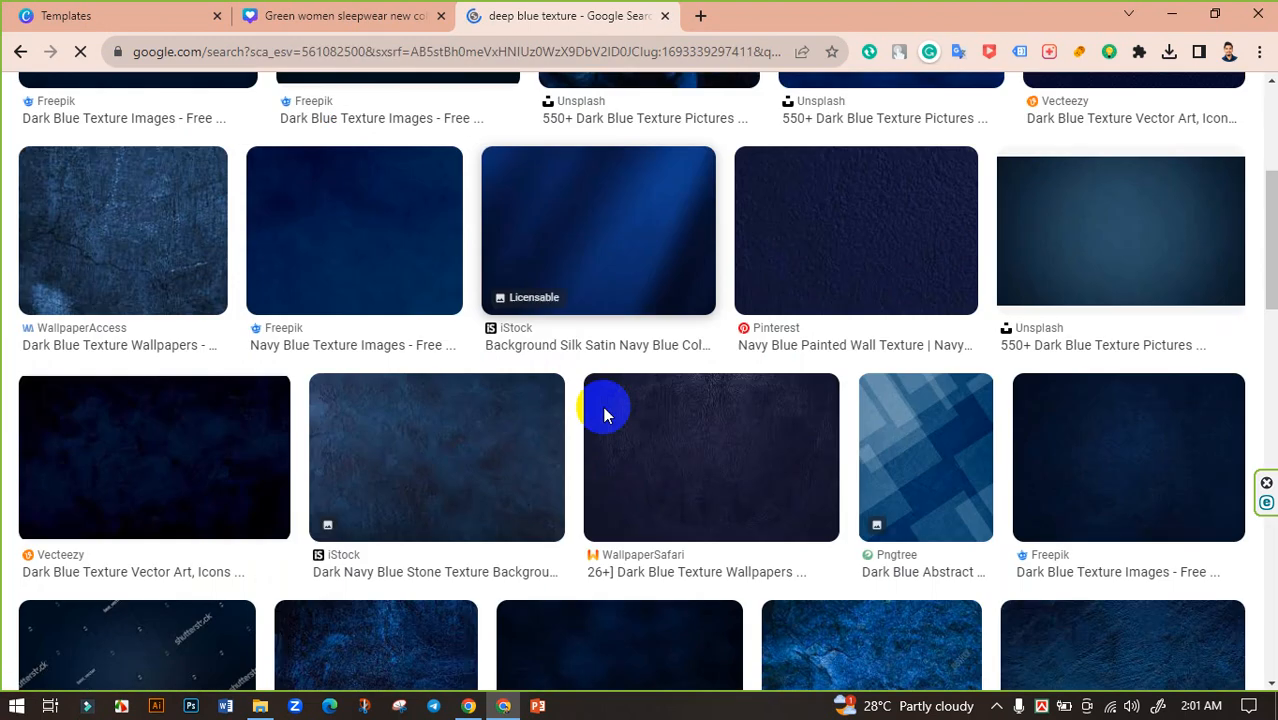
scroll(603, 420, up, 6)
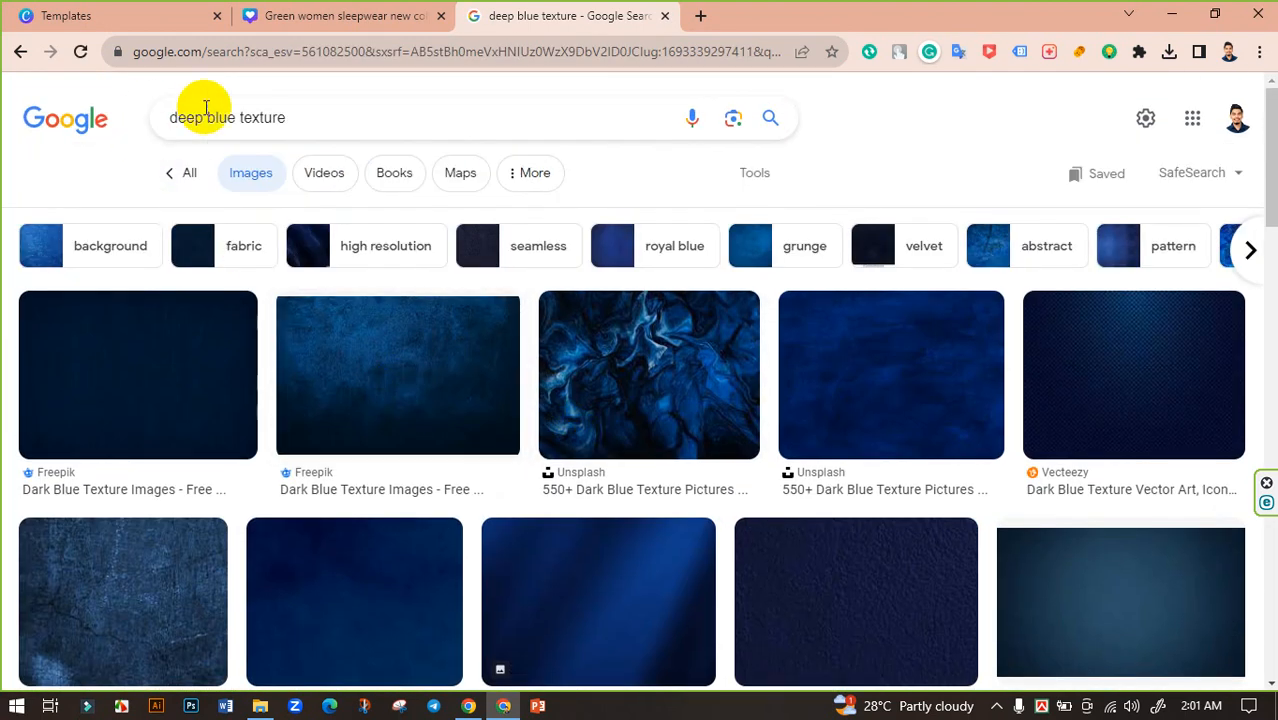
Change the image search to "deep blue clothing texture" and look through the results for a suitable fabric.
click(233, 117)
text(clo)
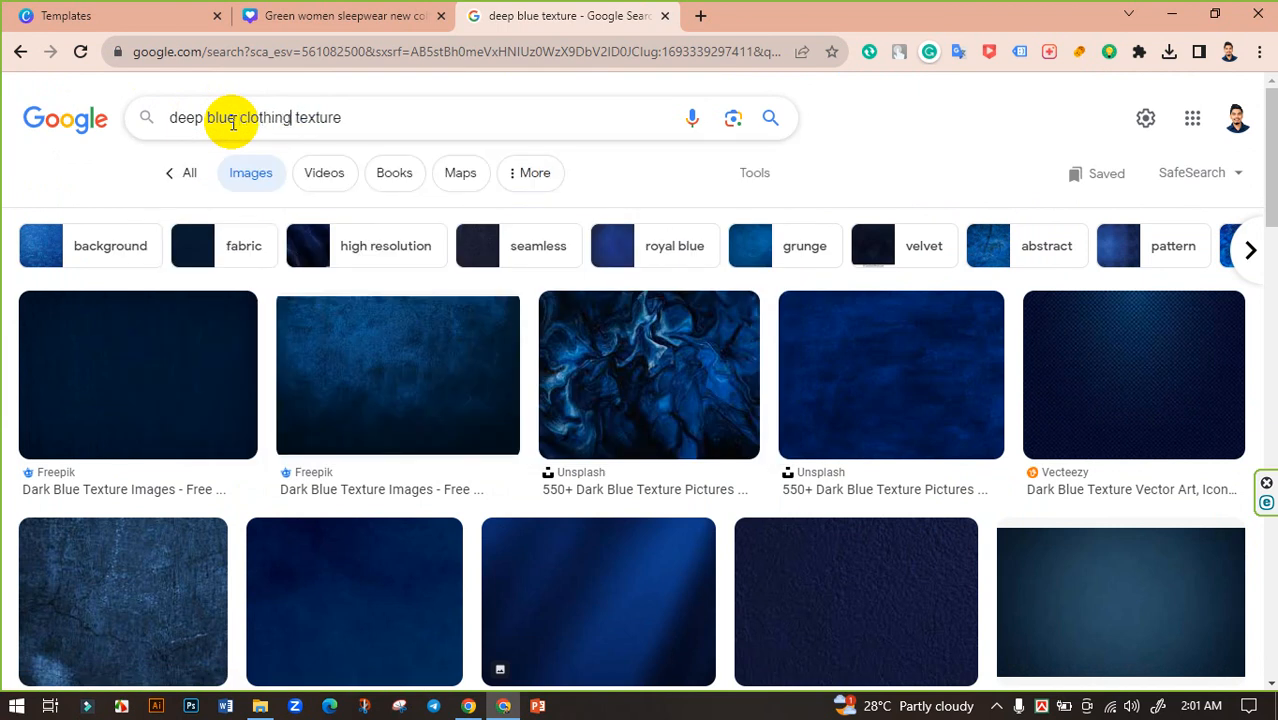
text(thing)
key(Return)
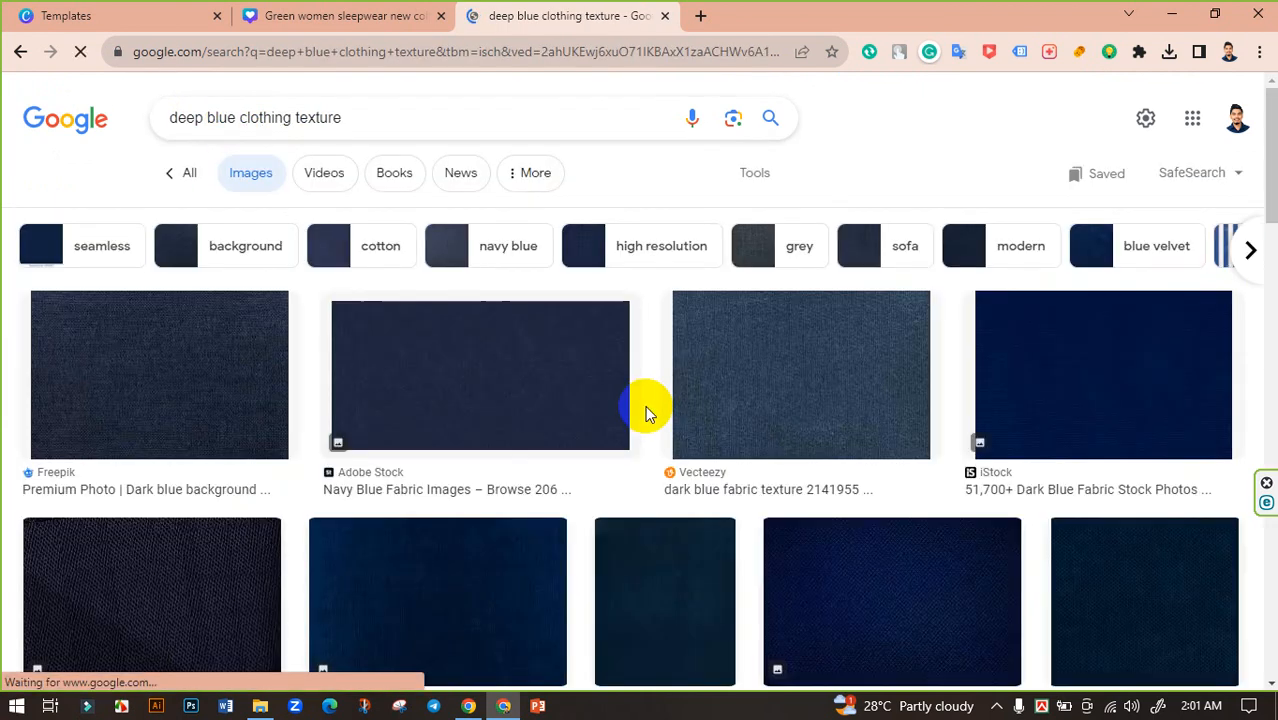
scroll(681, 407, down, 7)
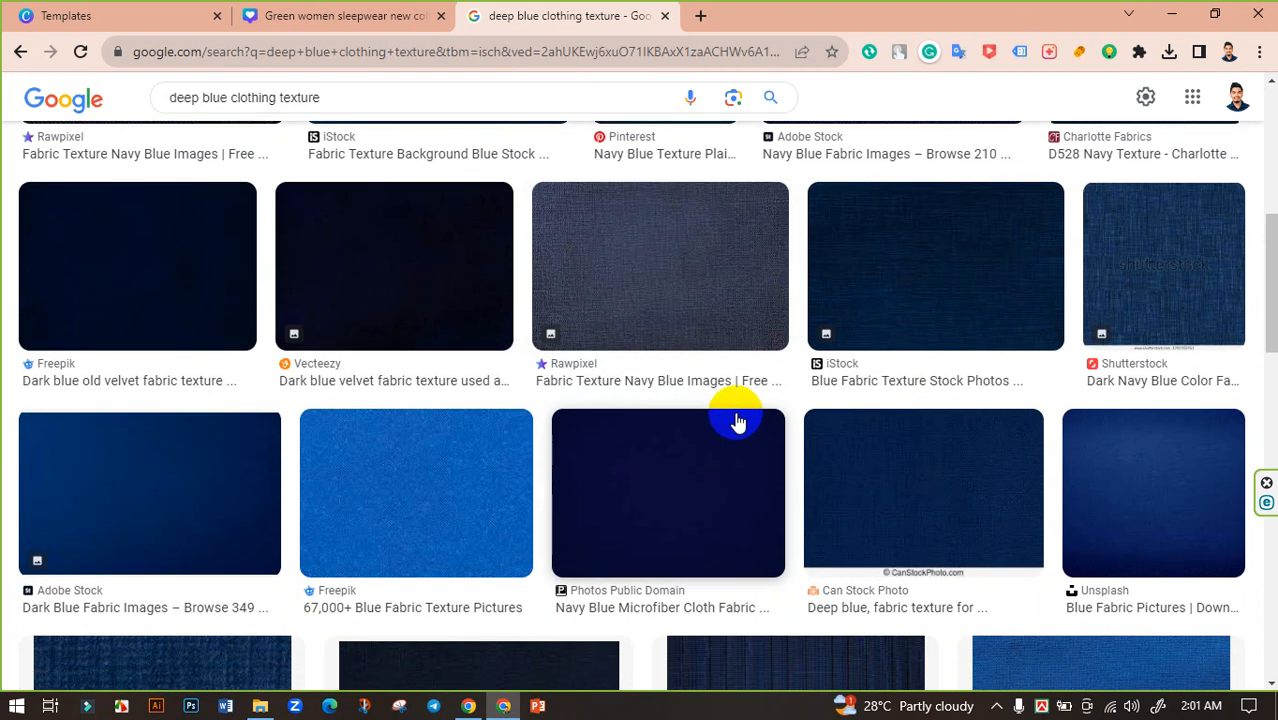
scroll(722, 427, down, 7)
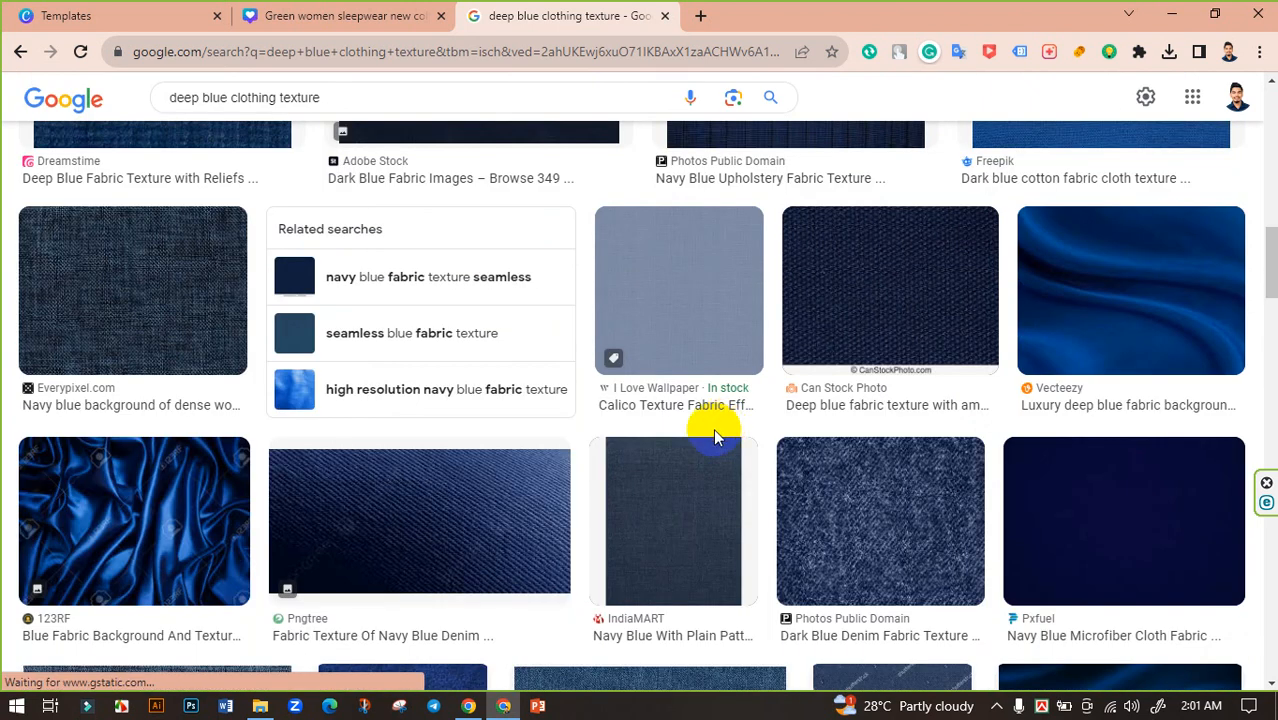
scroll(715, 438, down, 2)
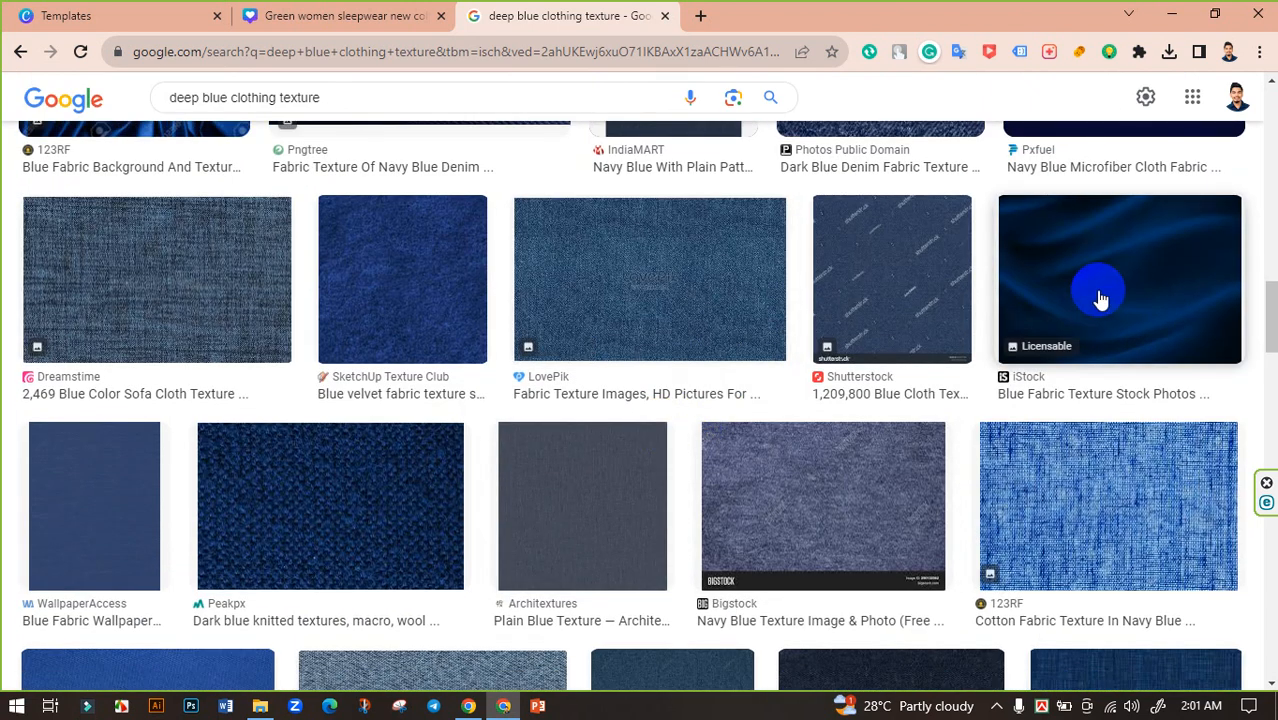
scroll(1095, 295, down, 4)
scroll(896, 372, down, 10)
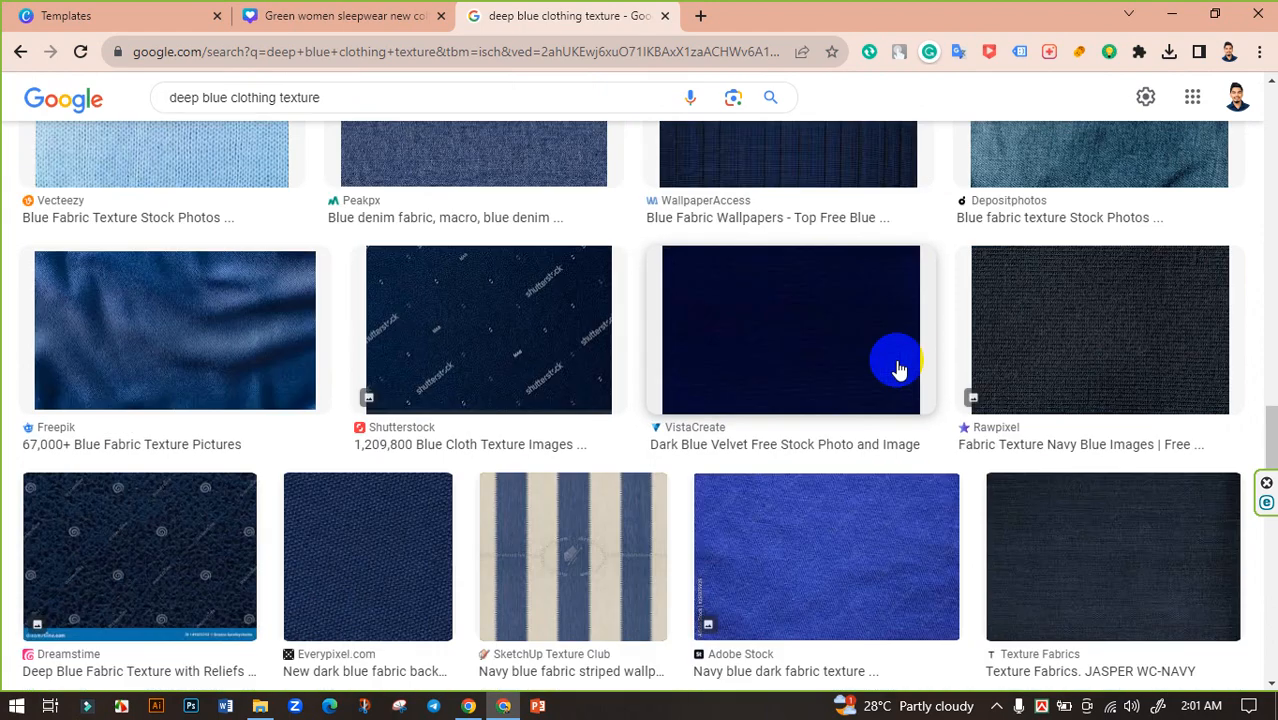
scroll(542, 320, down, 3)
Review the deep blue clothing texture results again, comparing the draped and woven fabrics.
scroll(542, 320, up, 2)
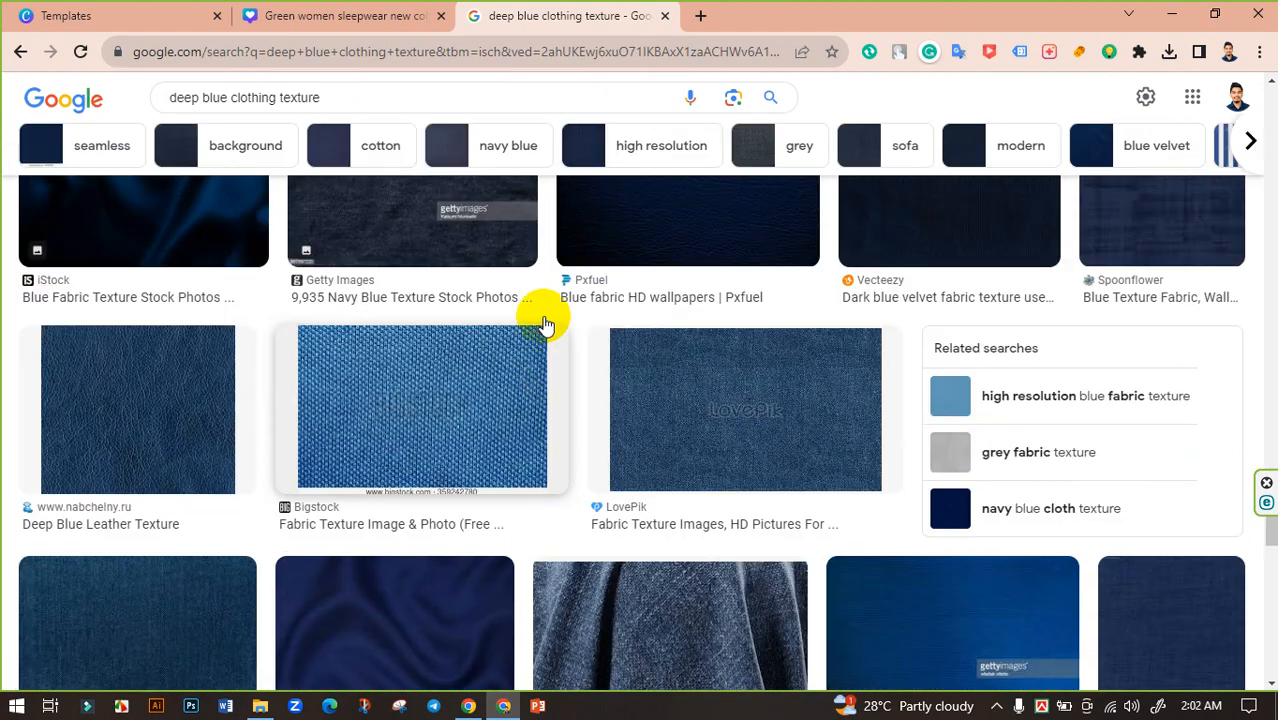
scroll(542, 320, down, 3)
scroll(390, 338, up, 4)
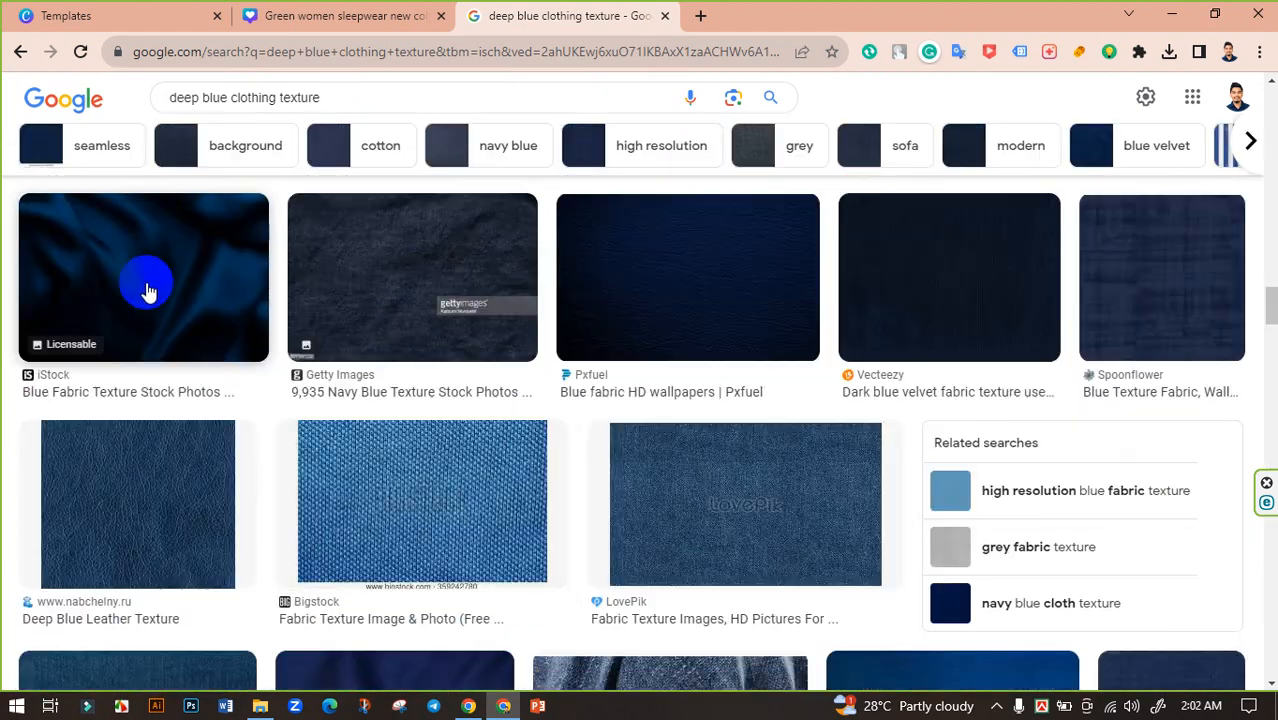
scroll(1021, 357, up, 5)
scroll(1087, 365, up, 6)
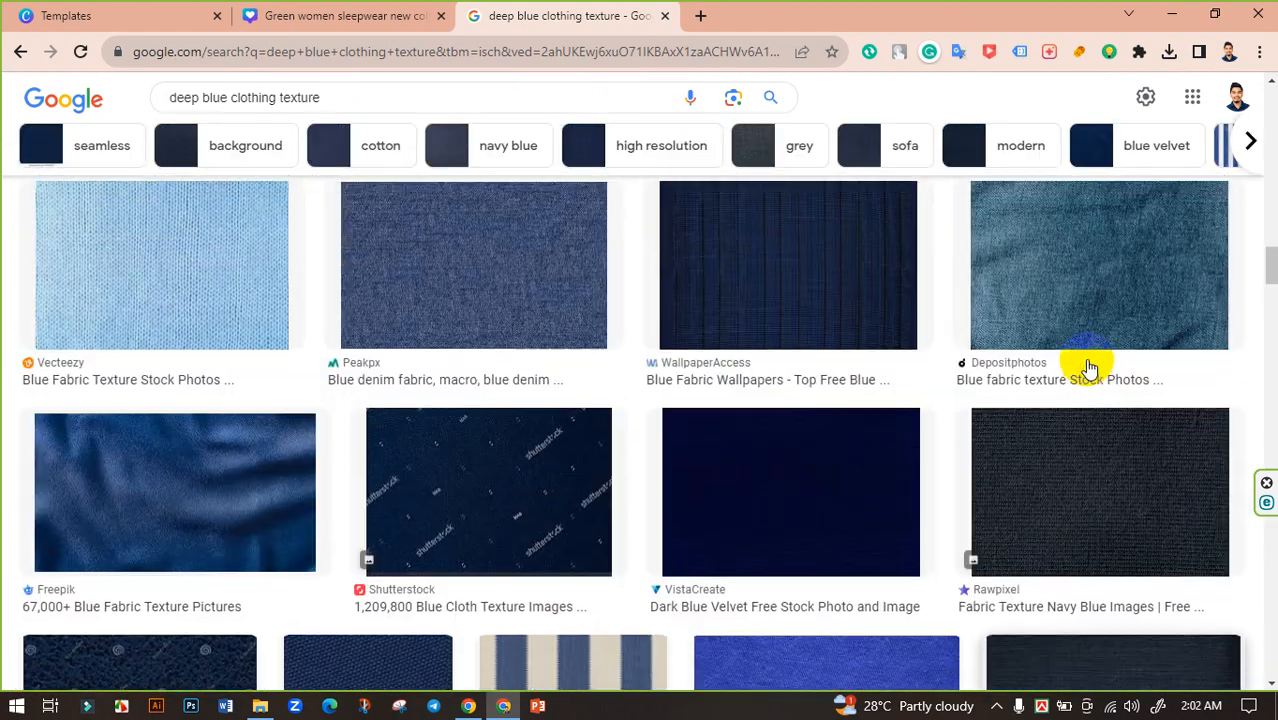
scroll(1087, 367, up, 10)
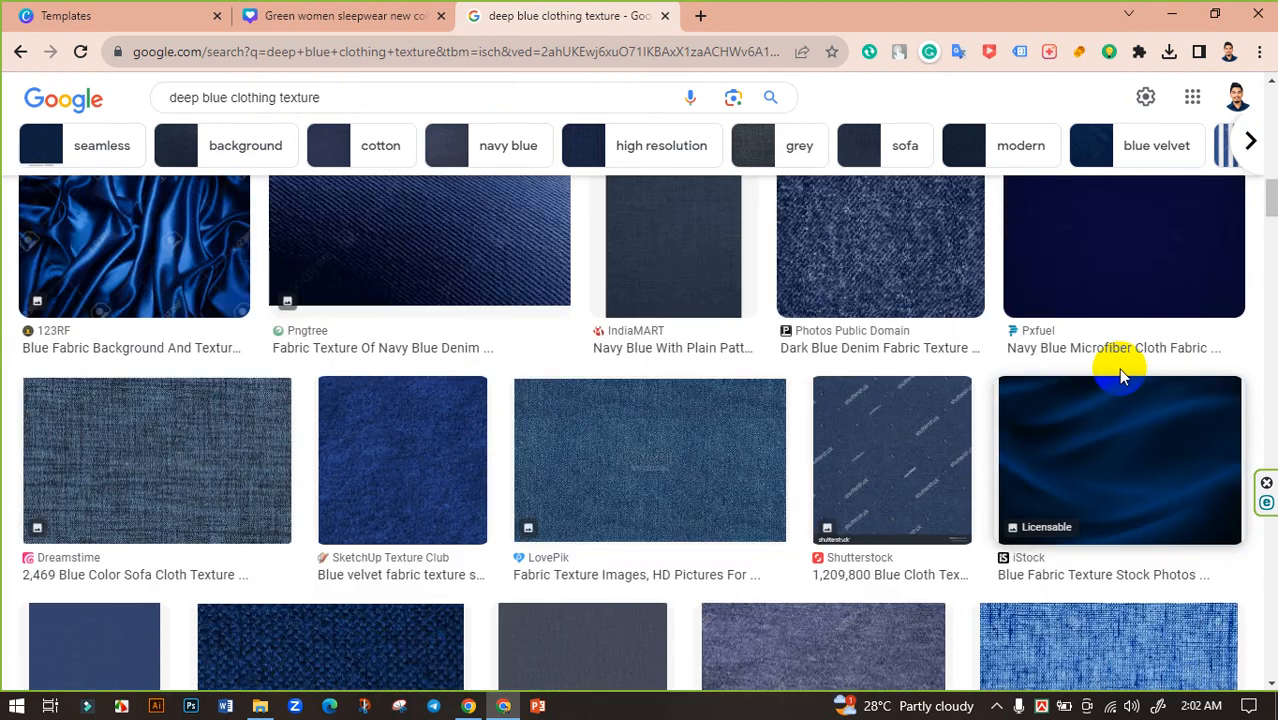
scroll(1100, 468, up, 5)
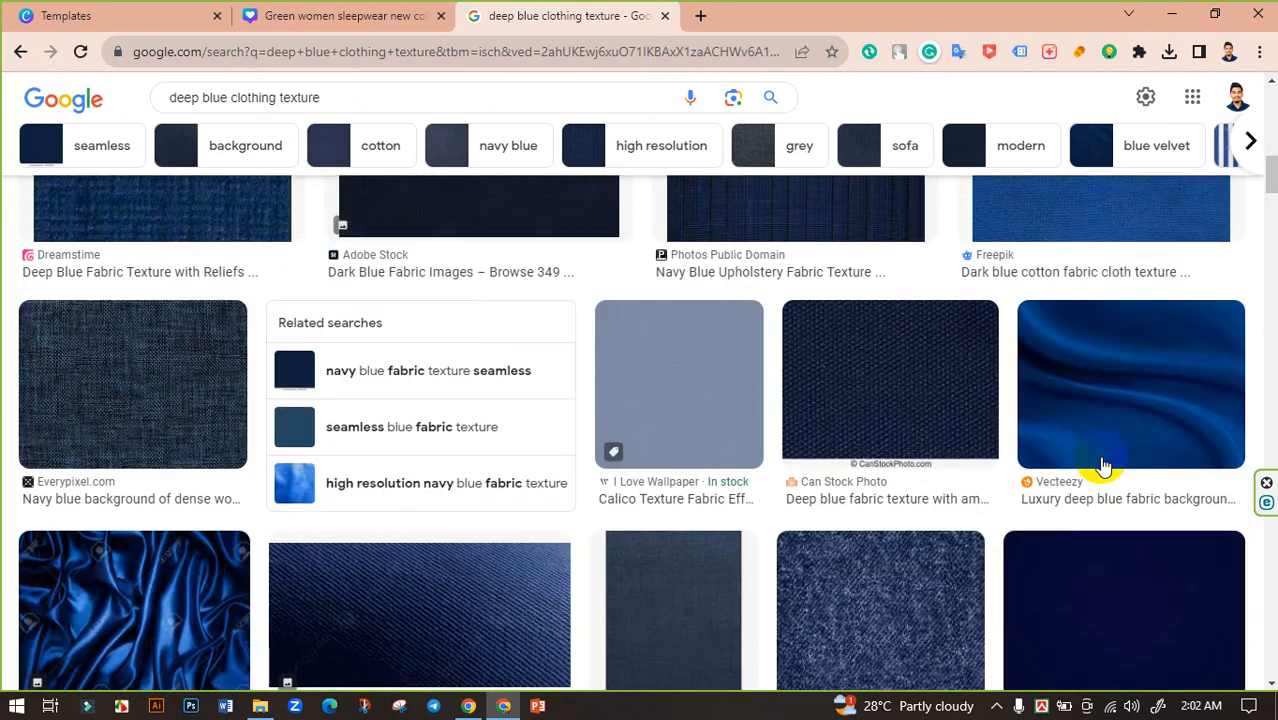
scroll(385, 233, up, 3)
scroll(385, 233, up, 5)
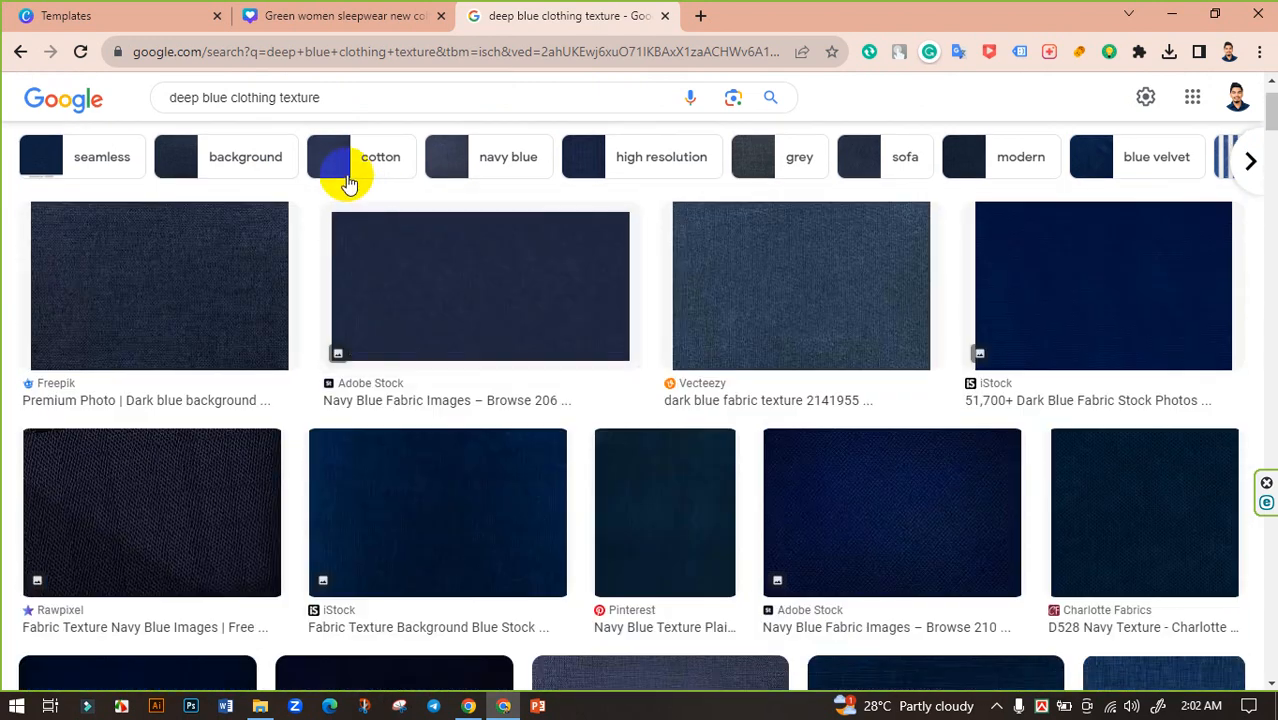
Preview the Vecteezy luxury deep blue fabric image with smooth wavy folds and close the preview.
scroll(1099, 392, down, 10)
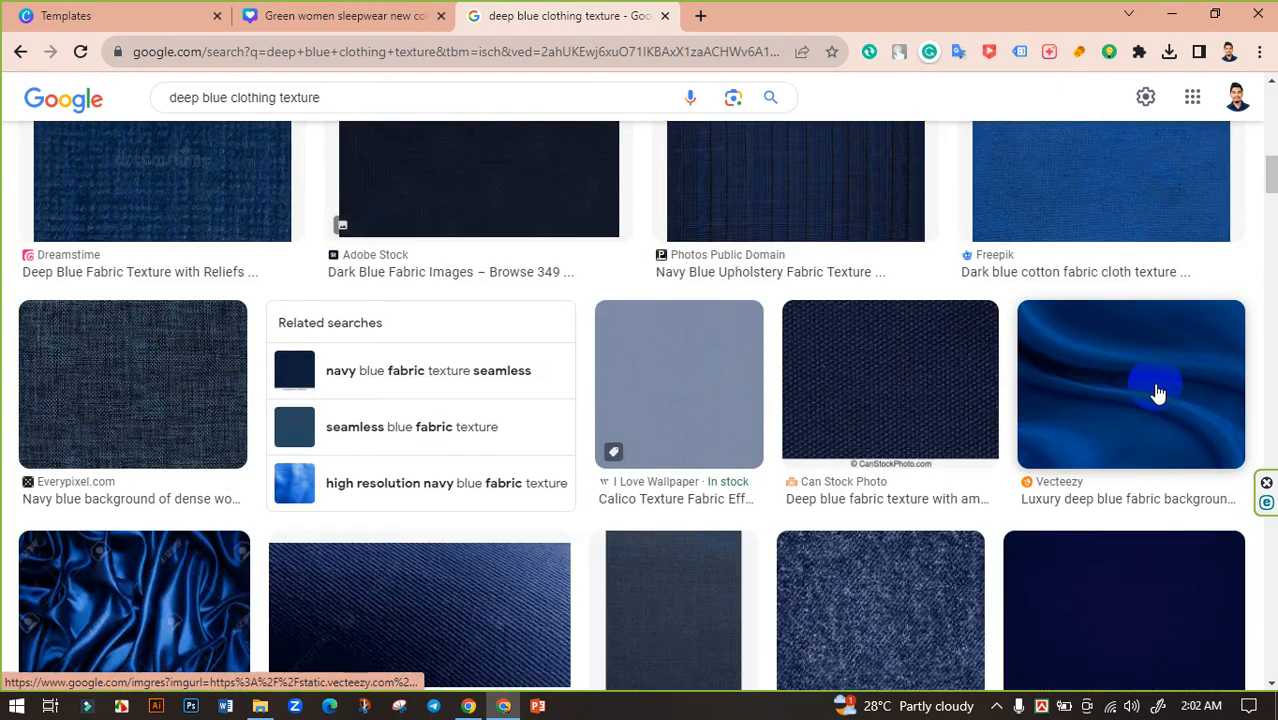
click(1157, 393)
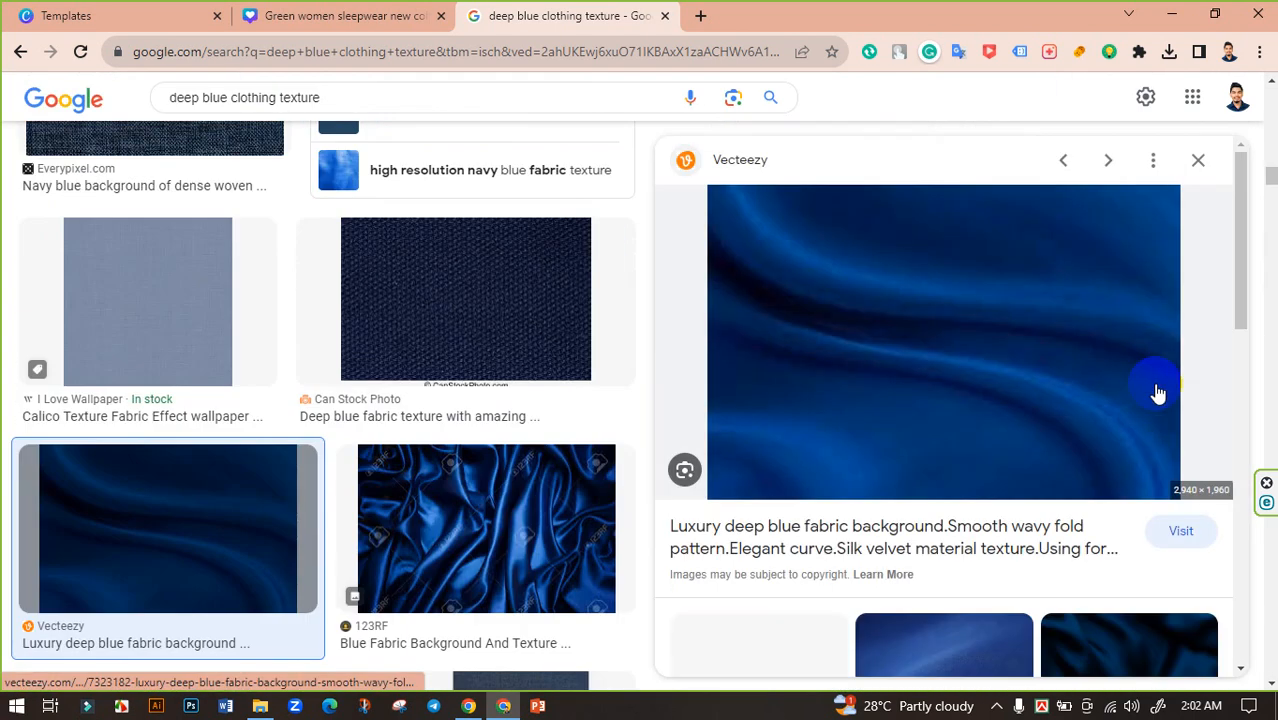
click(1196, 161)
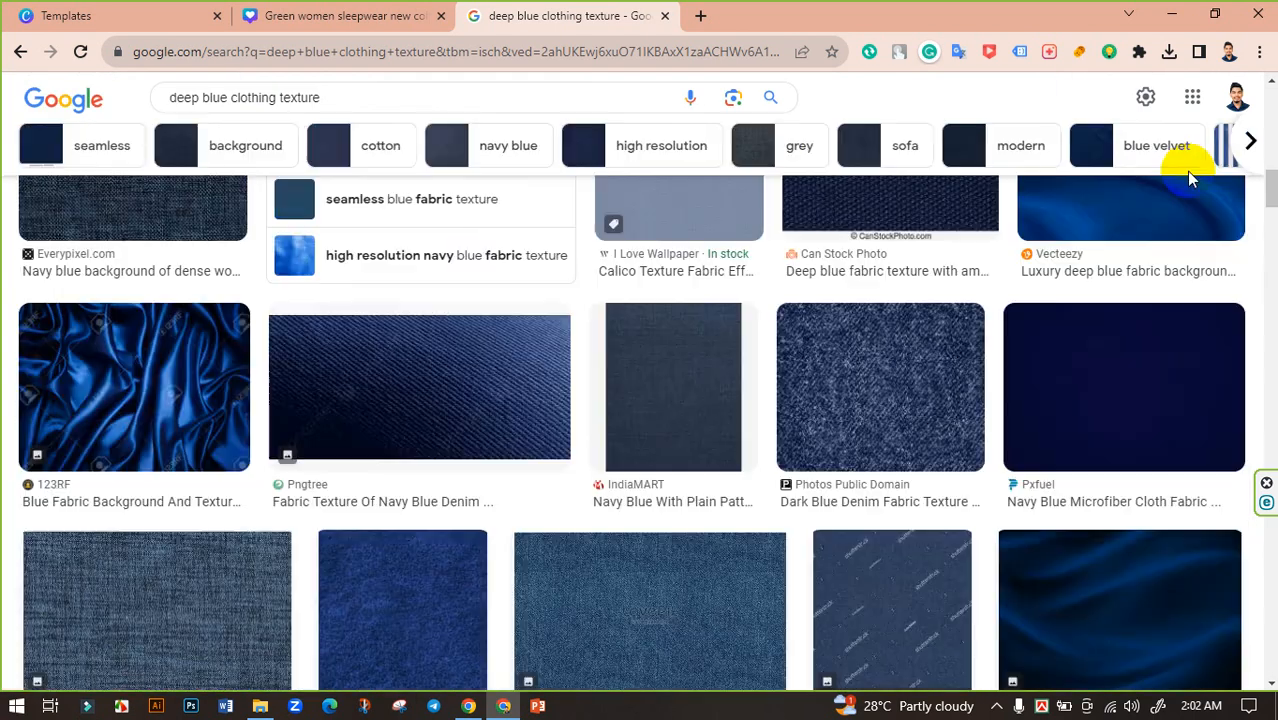
Preview the dark blue wavy fabric image from iStock and open its source site in a new tab.
scroll(1104, 391, down, 4)
click(1128, 262)
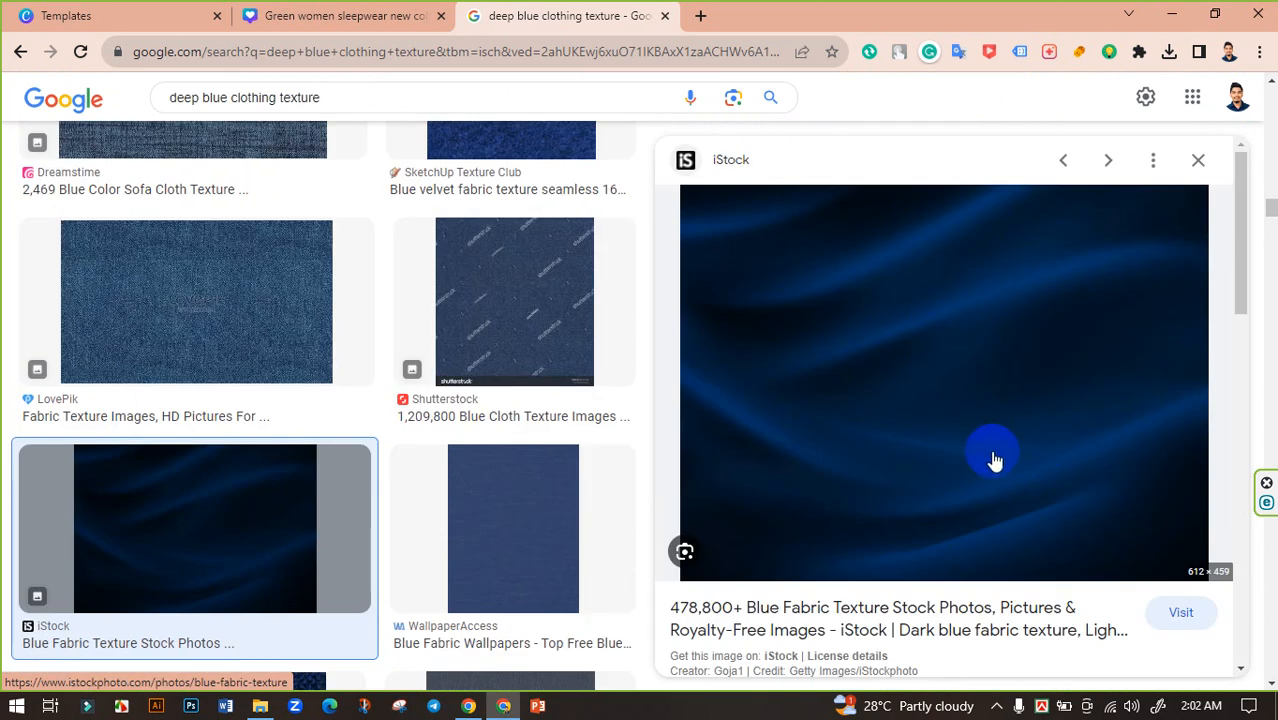
scroll(938, 456, down, 5)
scroll(941, 451, up, 5)
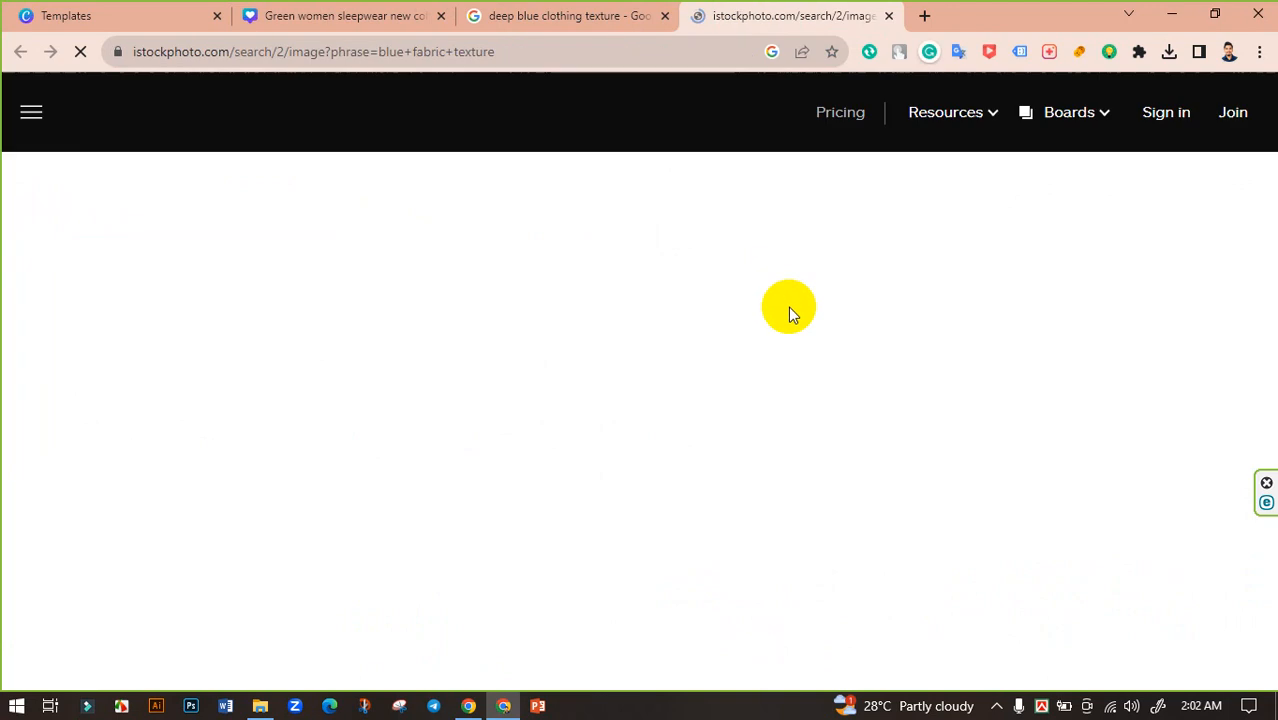
Examine the first page of iStock's blue fabric texture images for a deep blue cloth background.
scroll(771, 318, down, 4)
scroll(766, 340, up, 3)
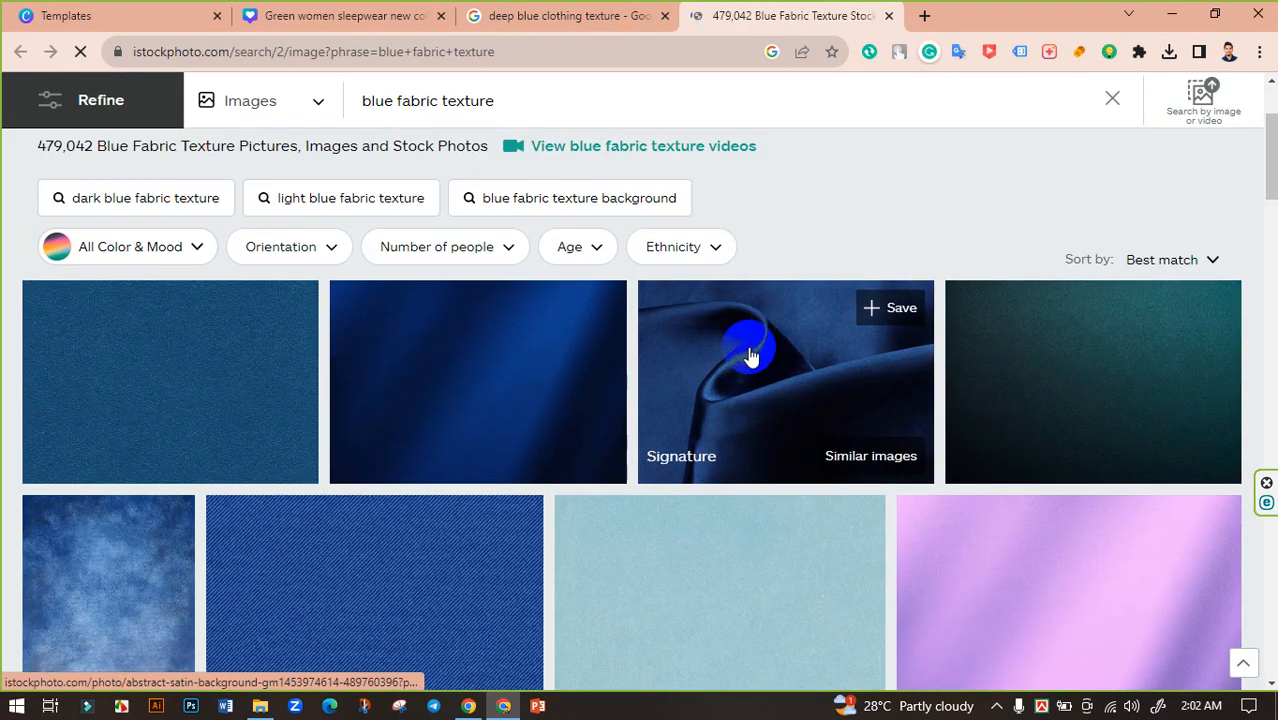
scroll(679, 358, down, 10)
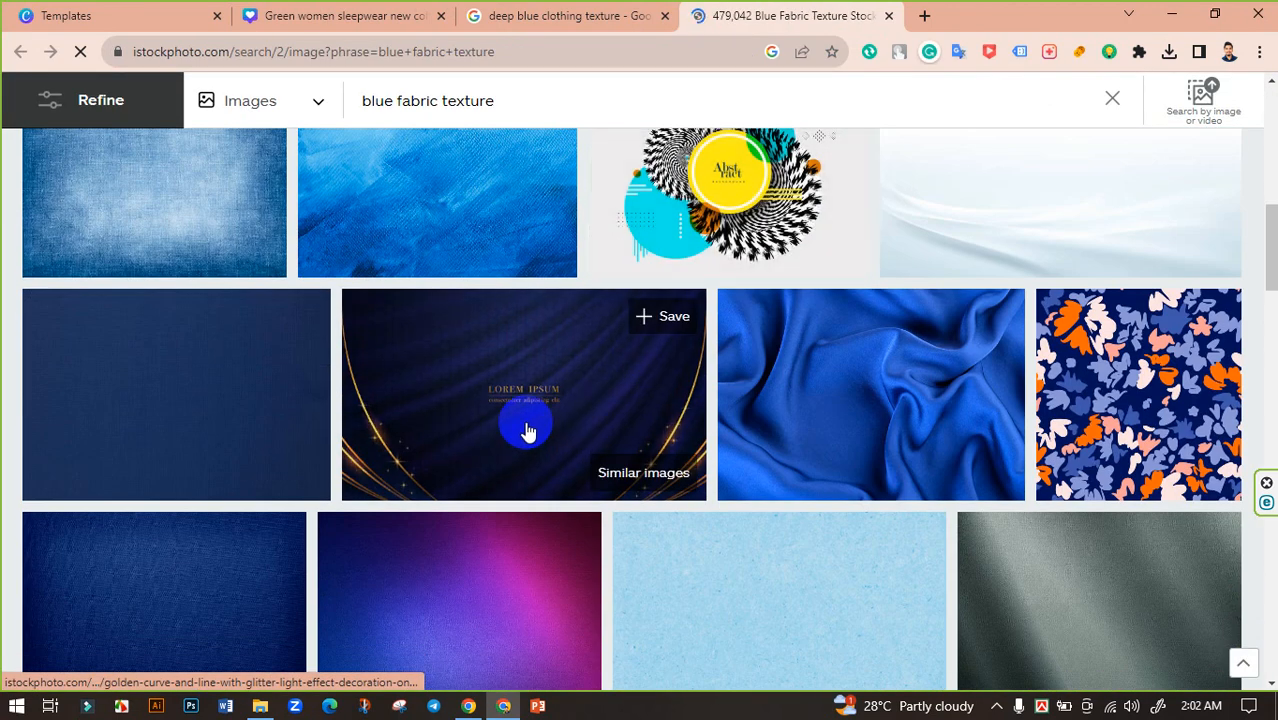
scroll(660, 433, down, 10)
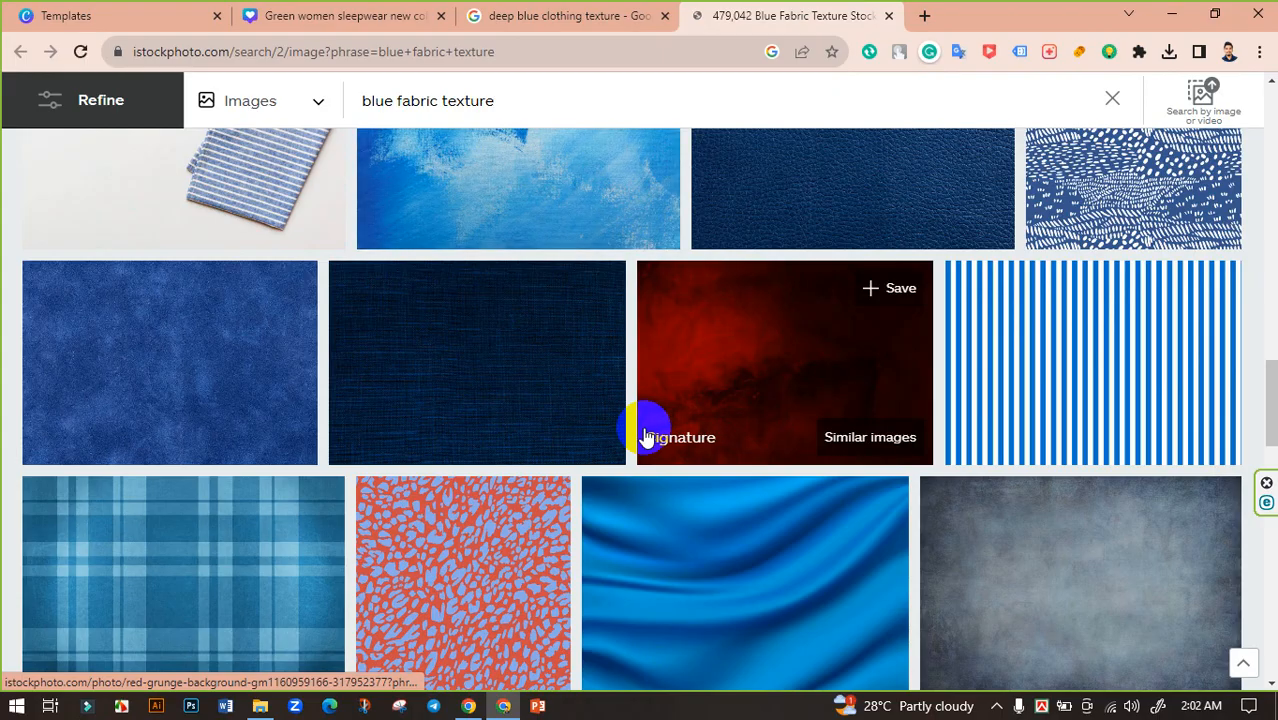
scroll(644, 431, down, 15)
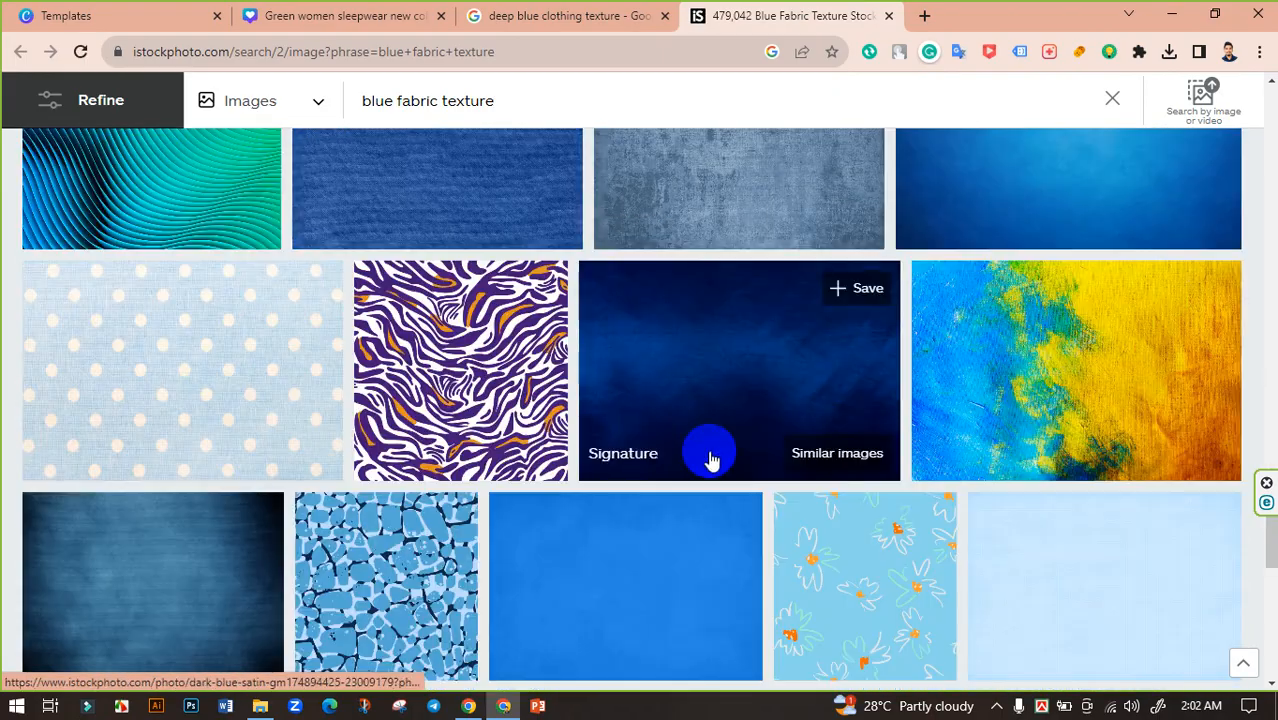
scroll(720, 460, up, 15)
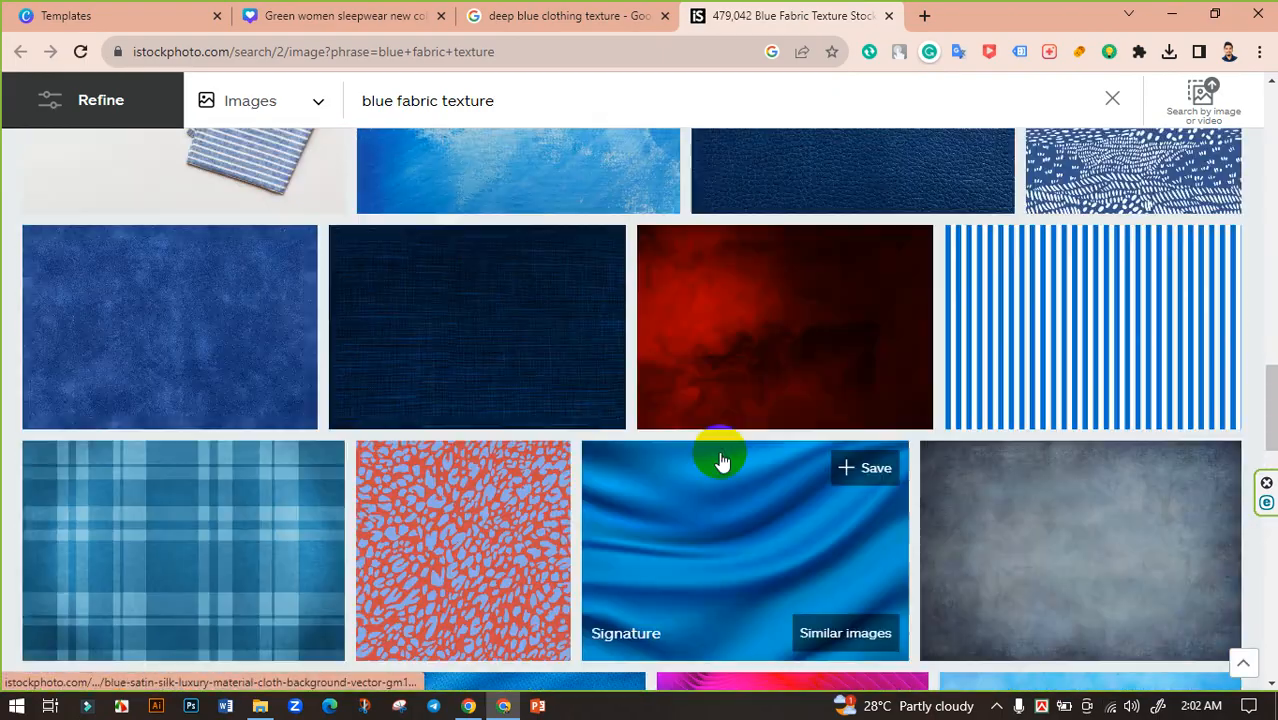
scroll(720, 458, up, 9)
scroll(727, 456, down, 3)
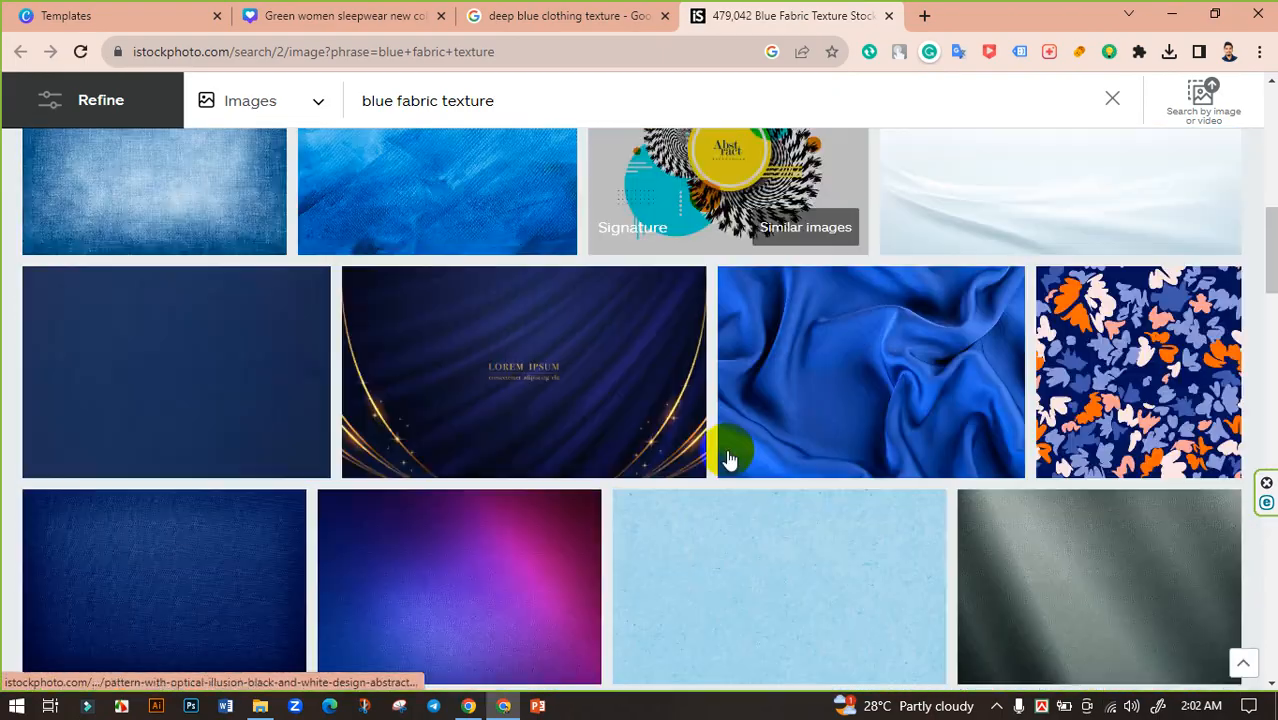
scroll(760, 425, up, 8)
scroll(759, 422, down, 7)
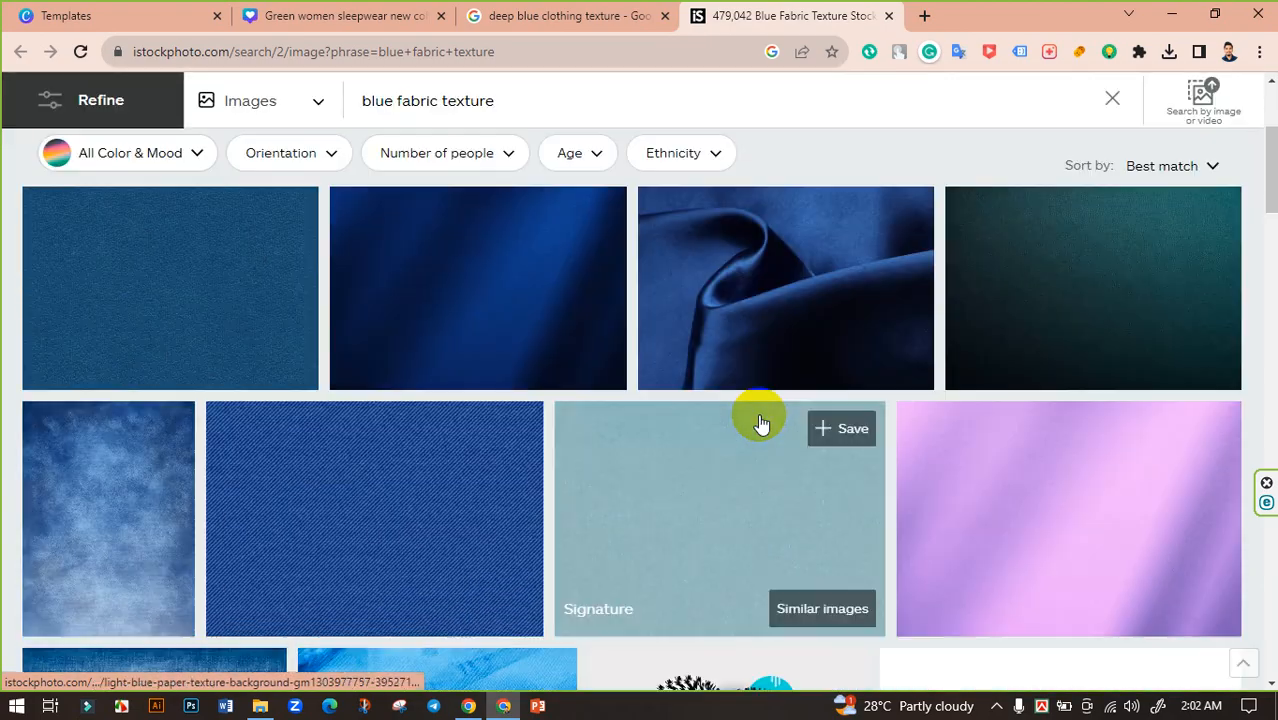
Go to page 2 of the iStock blue fabric texture results and find the dark blue wavy fabric image.
scroll(762, 427, down, 10)
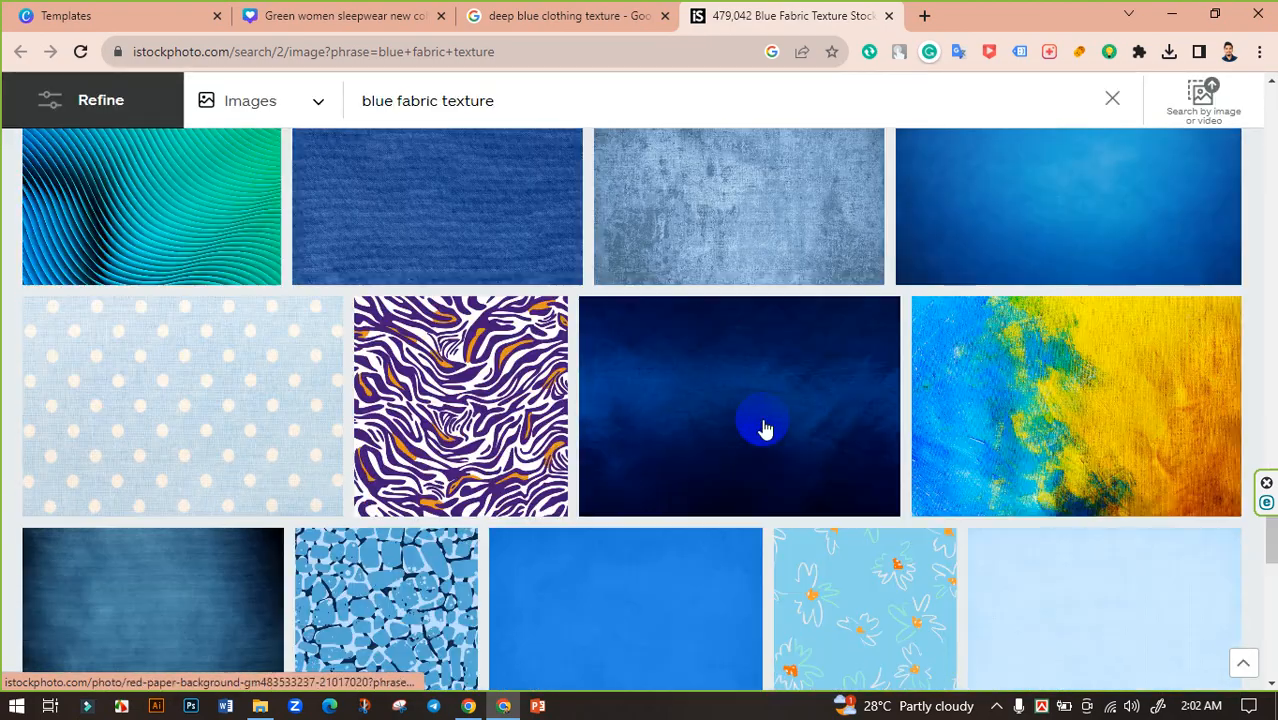
scroll(762, 427, down, 5)
click(742, 528)
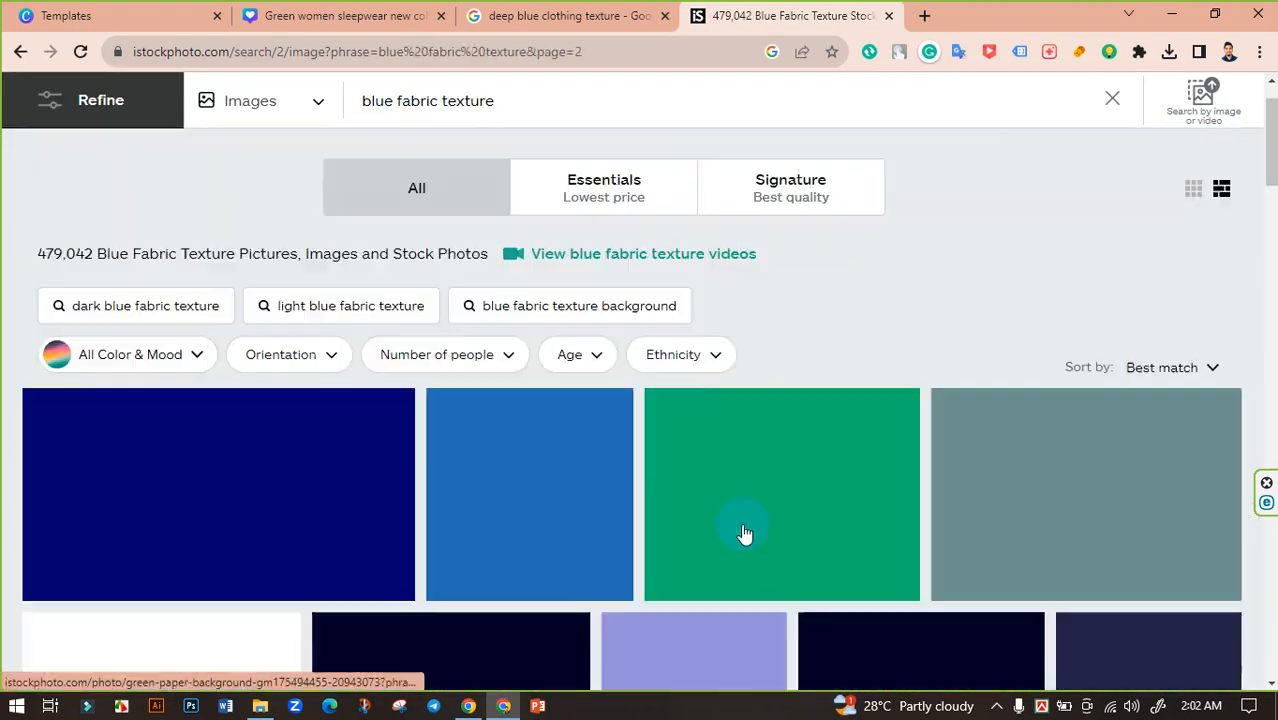
scroll(760, 527, down, 3)
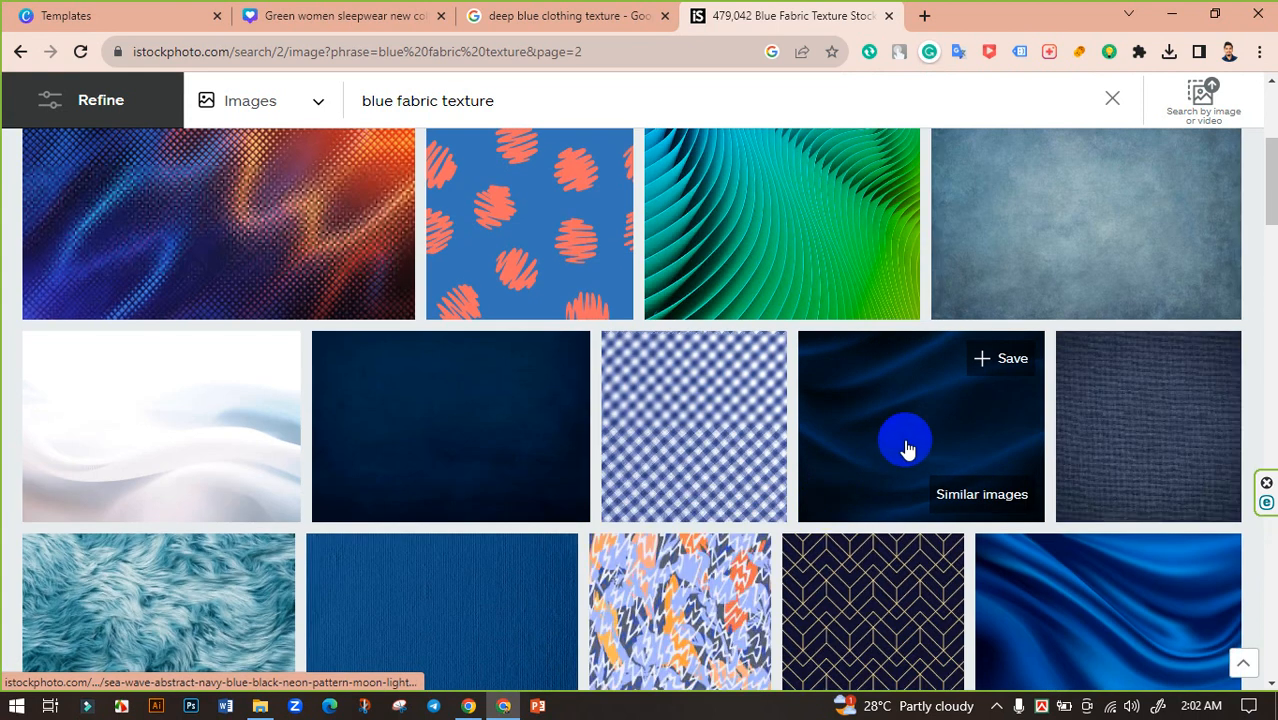
Open the dark navy blue silk wave photo's iStock page in a new tab and select its page link for copying.
middle_click(906, 449)
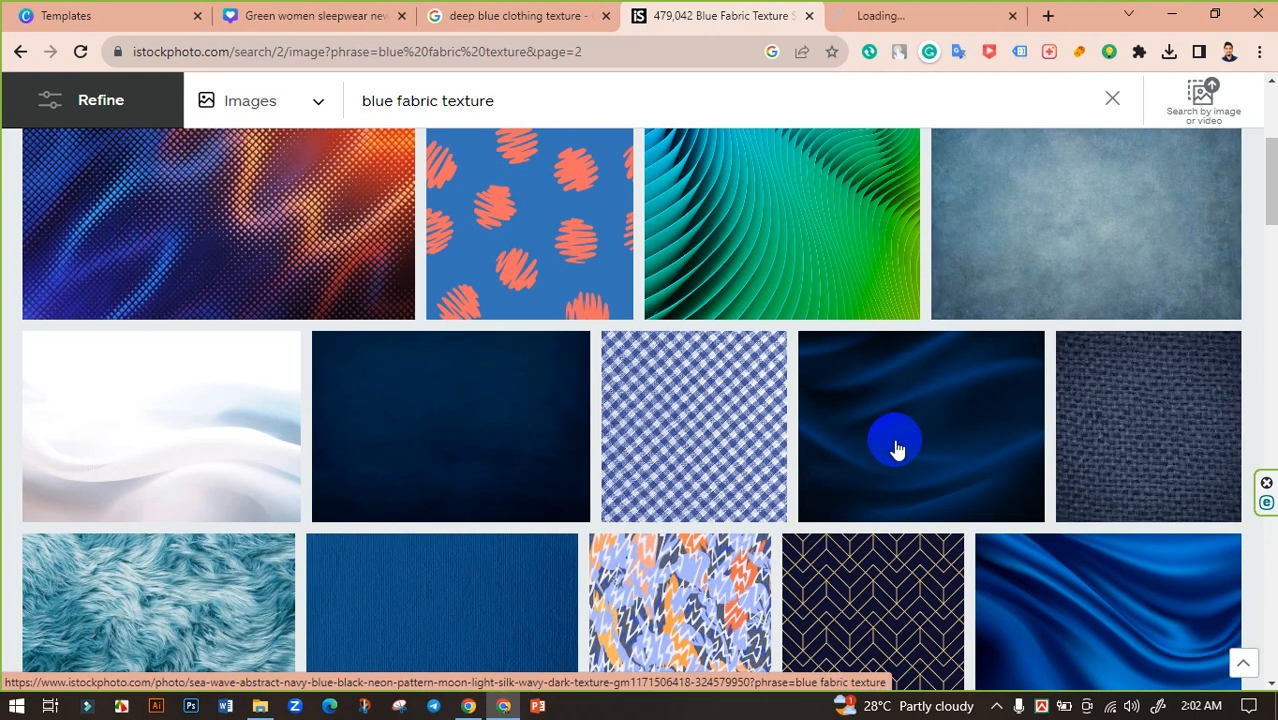
click(906, 8)
scroll(565, 362, down, 5)
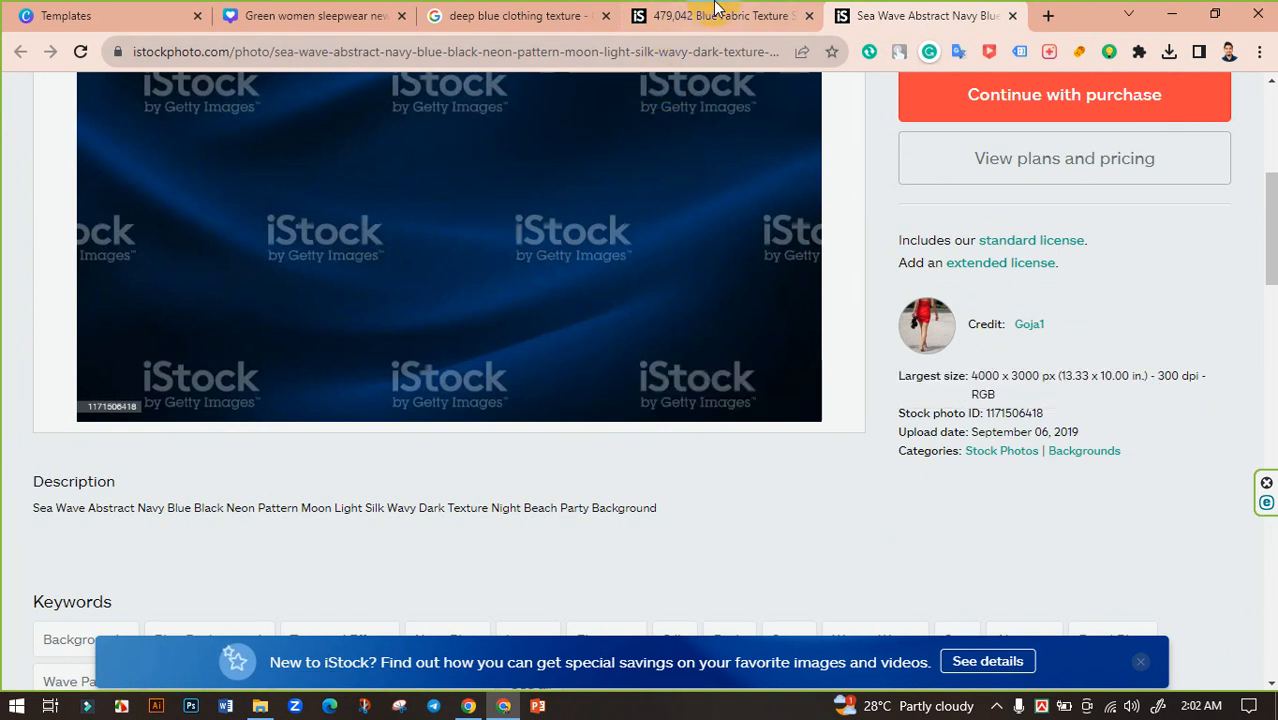
scroll(465, 203, up, 5)
click(594, 64)
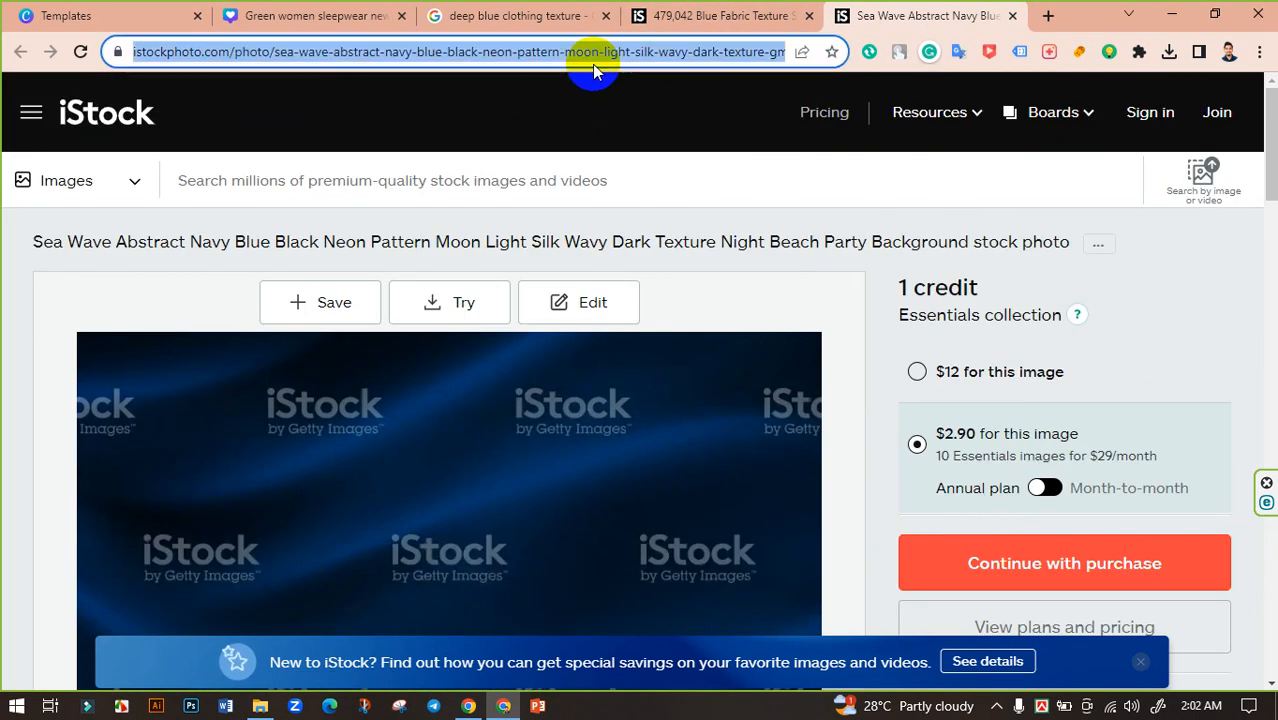
Open the iStockphoto Downloader site in a new tab, paste the navy blue fabric photo's iStock link and request its download.
click(1047, 14)
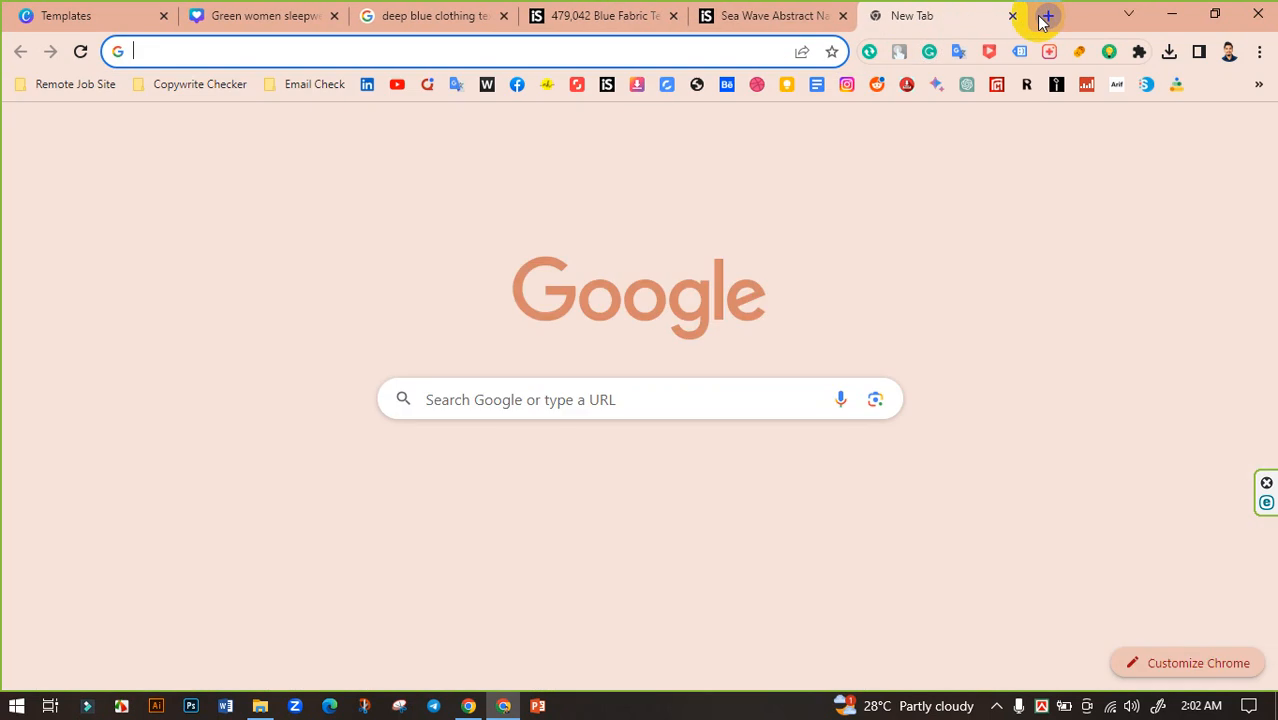
click(639, 87)
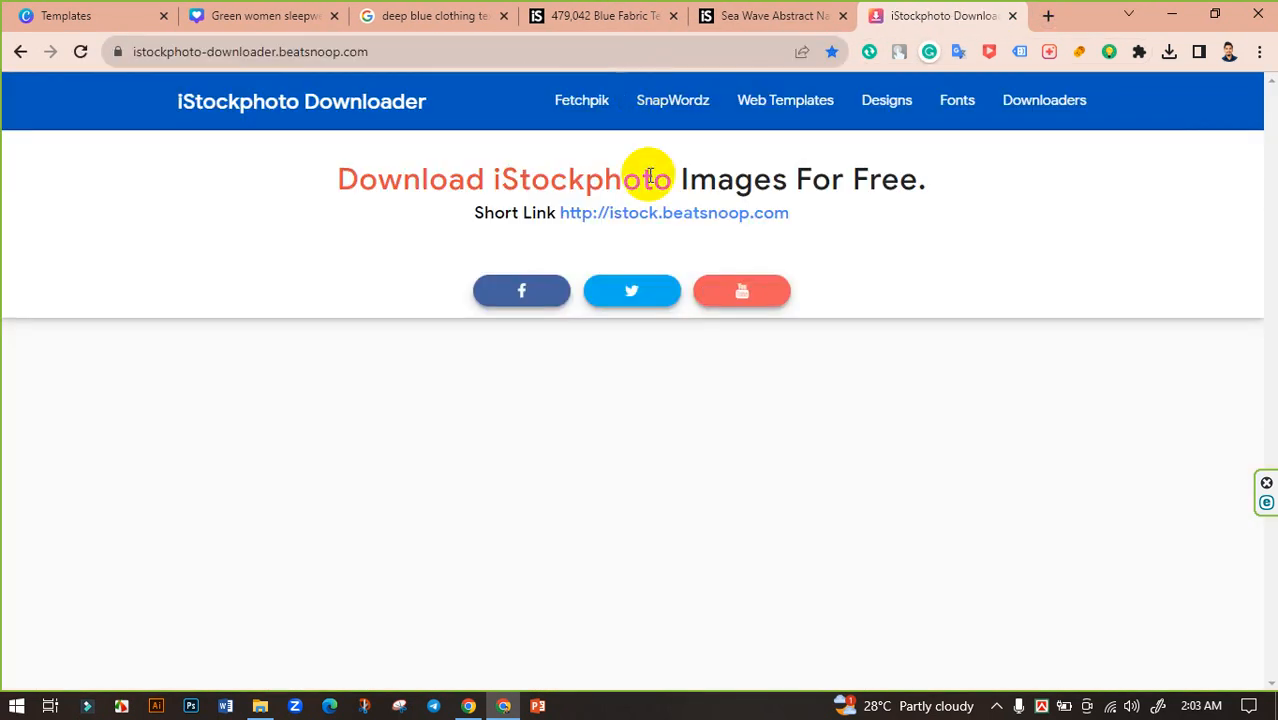
scroll(674, 363, down, 5)
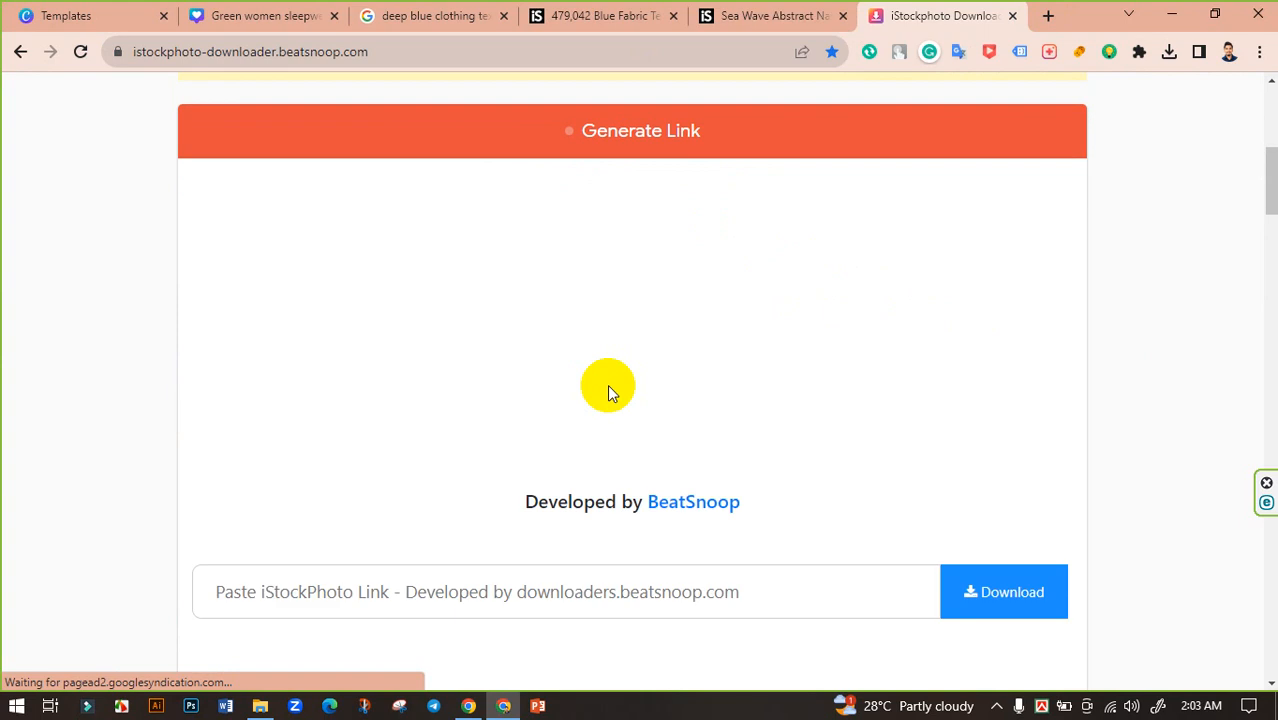
click(341, 562)
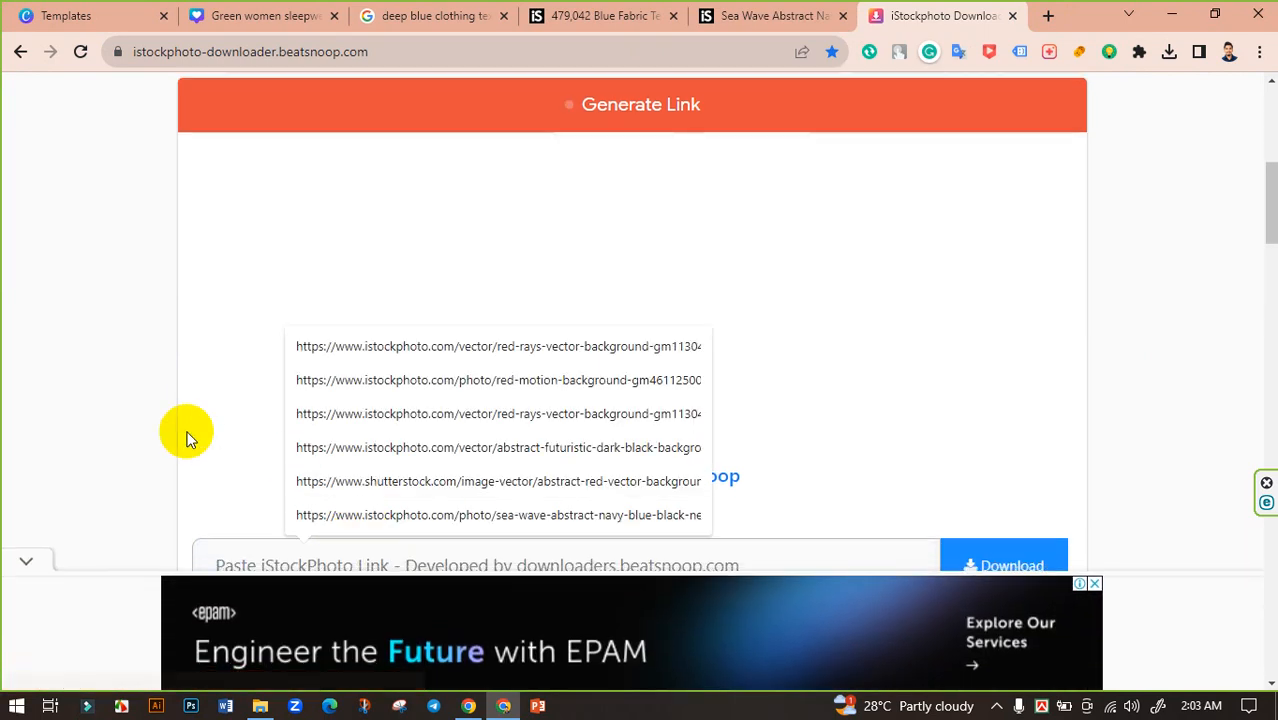
scroll(171, 426, down, 2)
key(ctrl+v)
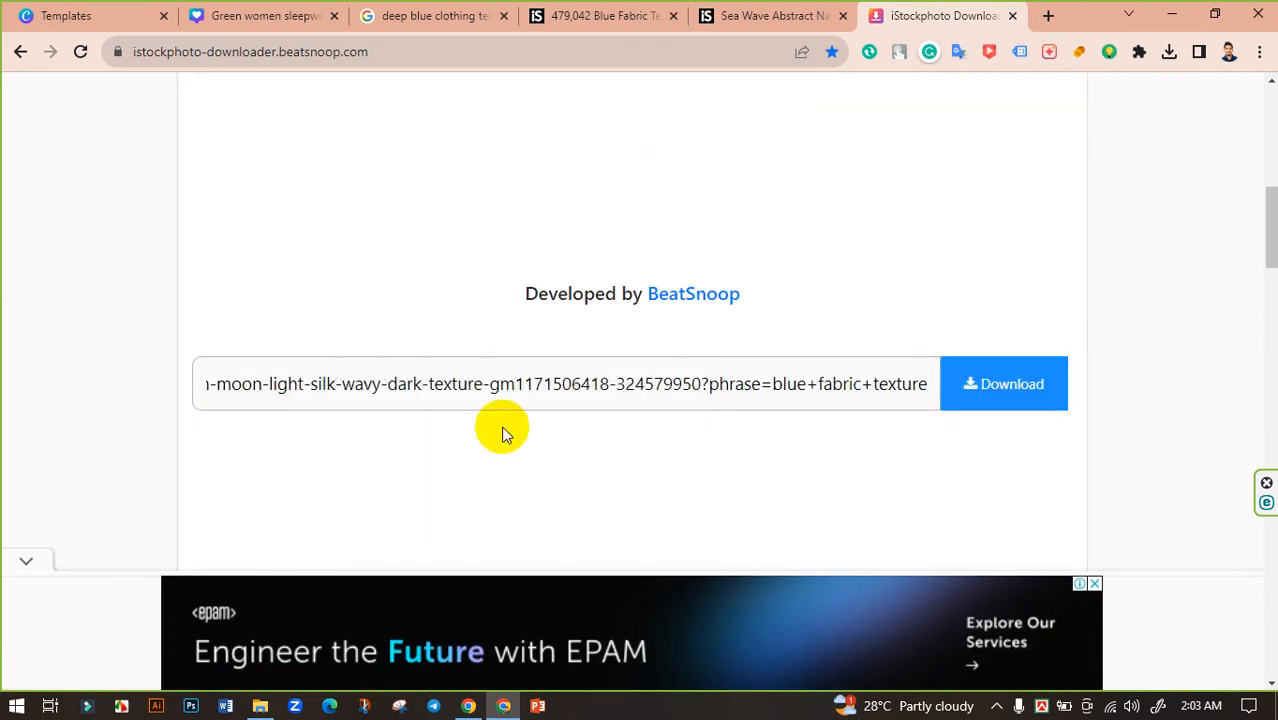
click(1012, 396)
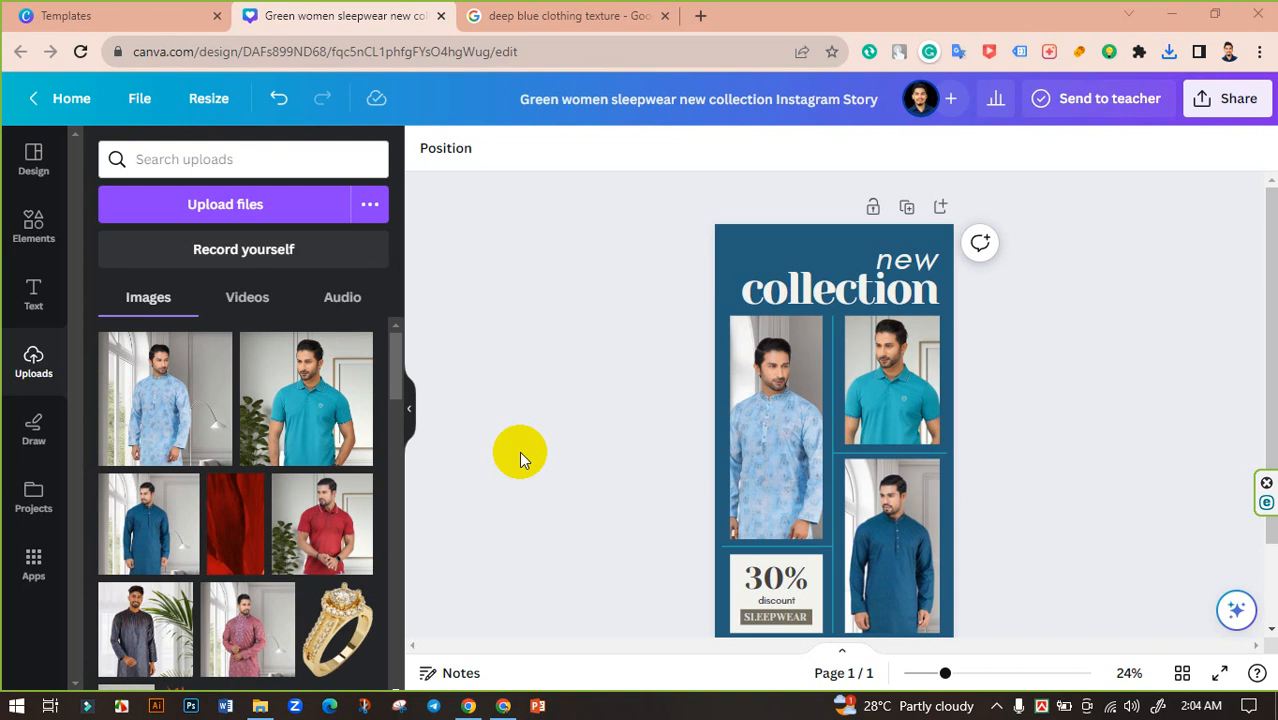
Upload dl.beatsnoop.com-3000-AKa9DRhi5c.jpg from Downloads to the Canva design and add the blue fabric image to the page.
click(224, 206)
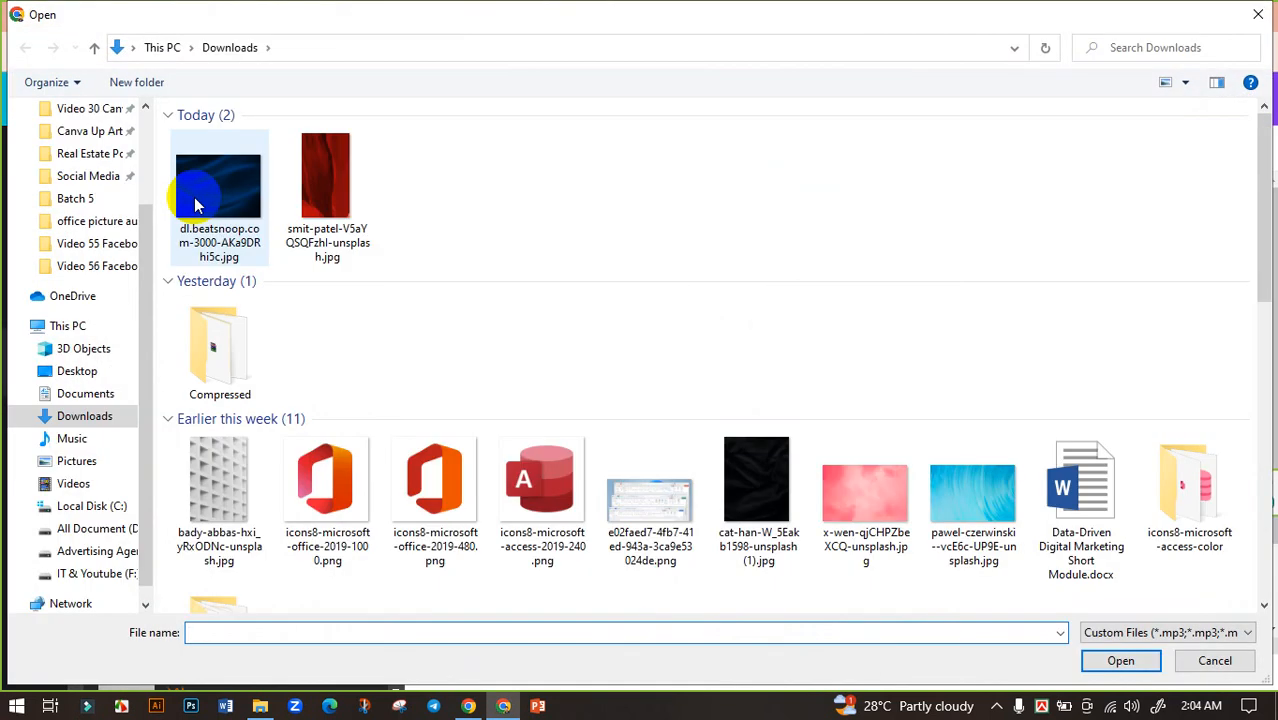
click(215, 195)
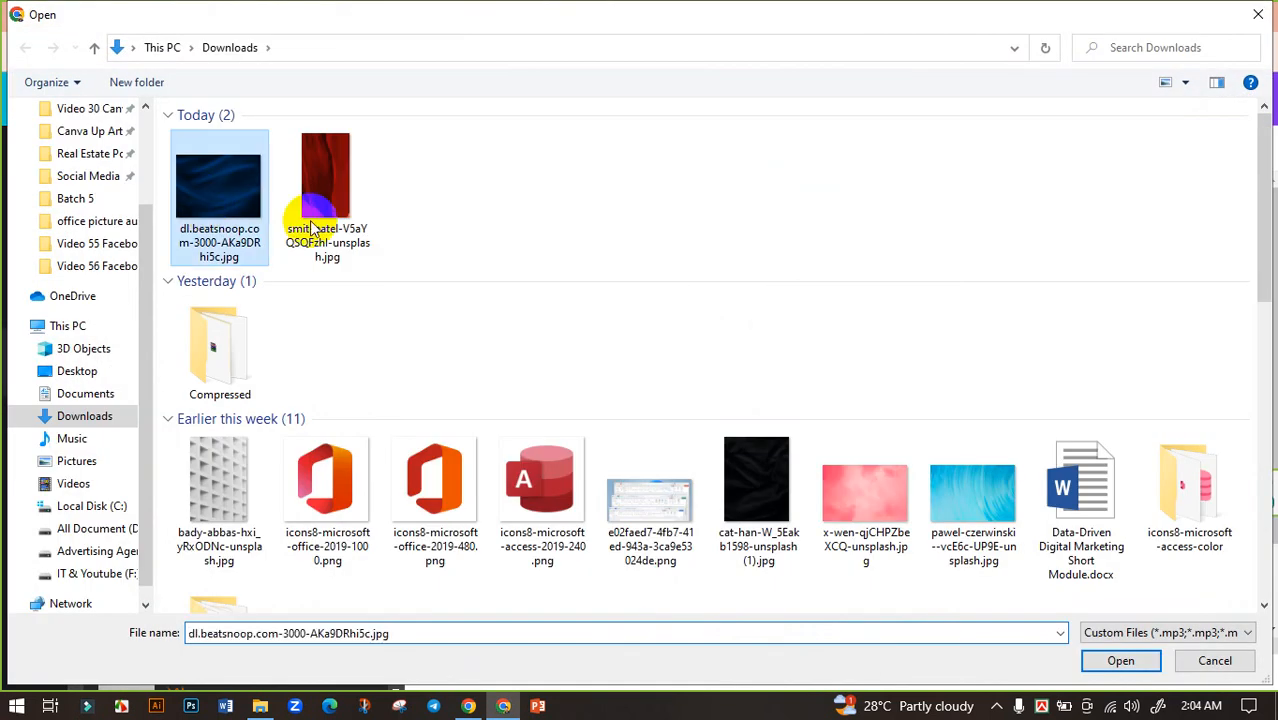
click(1112, 656)
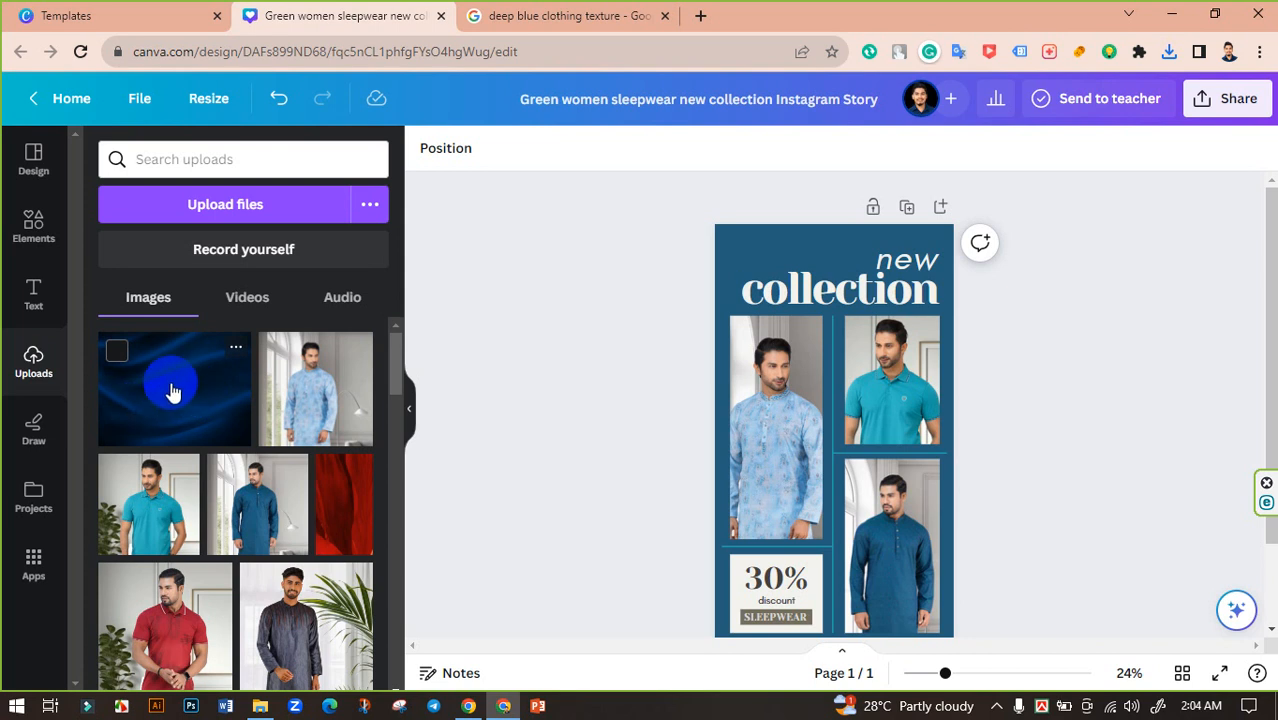
drag(167, 397, 200, 402)
click(193, 398)
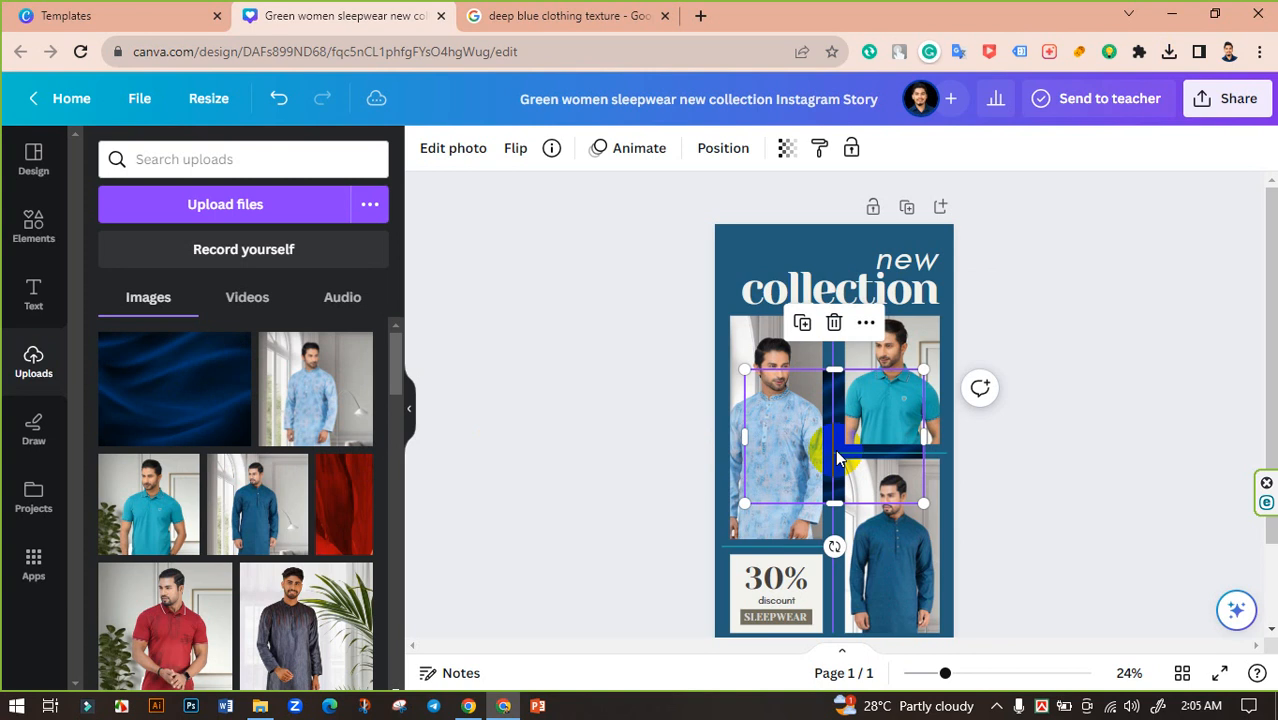
Stretch the blue fabric image on all four sides so it extends past the page edges and covers the whole background.
scroll(843, 402, down, 2)
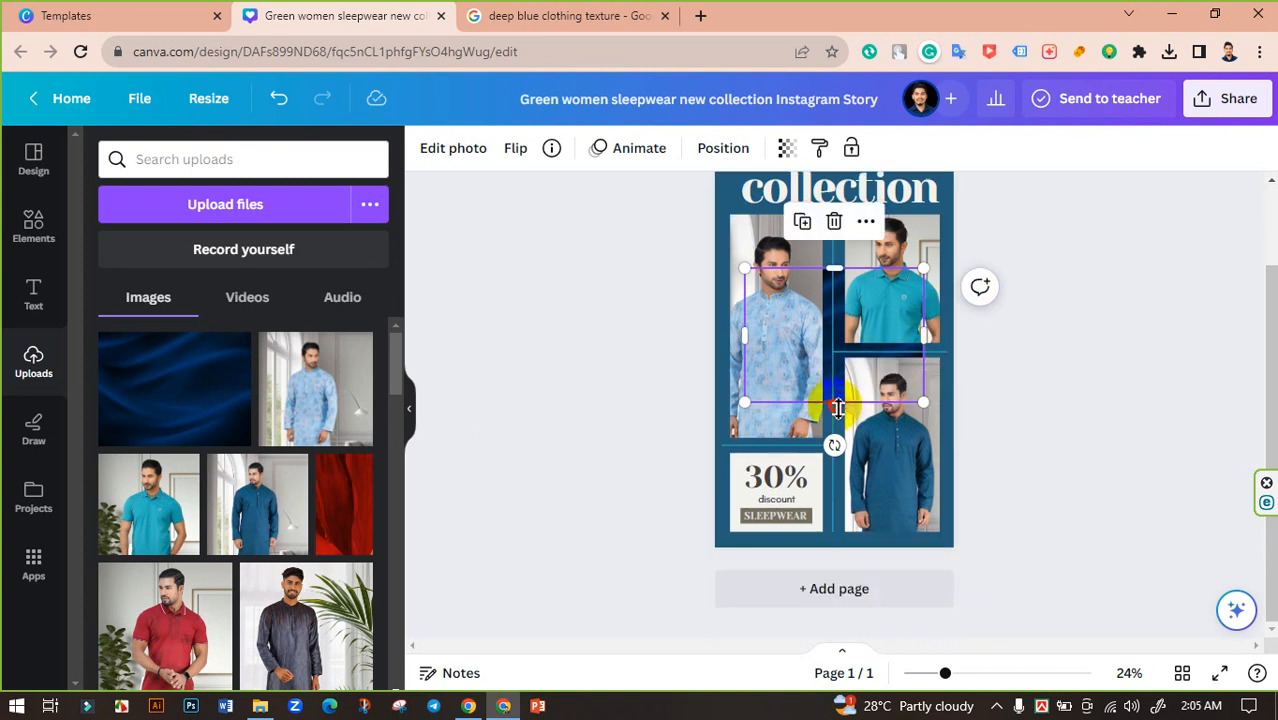
drag(838, 407, 840, 560)
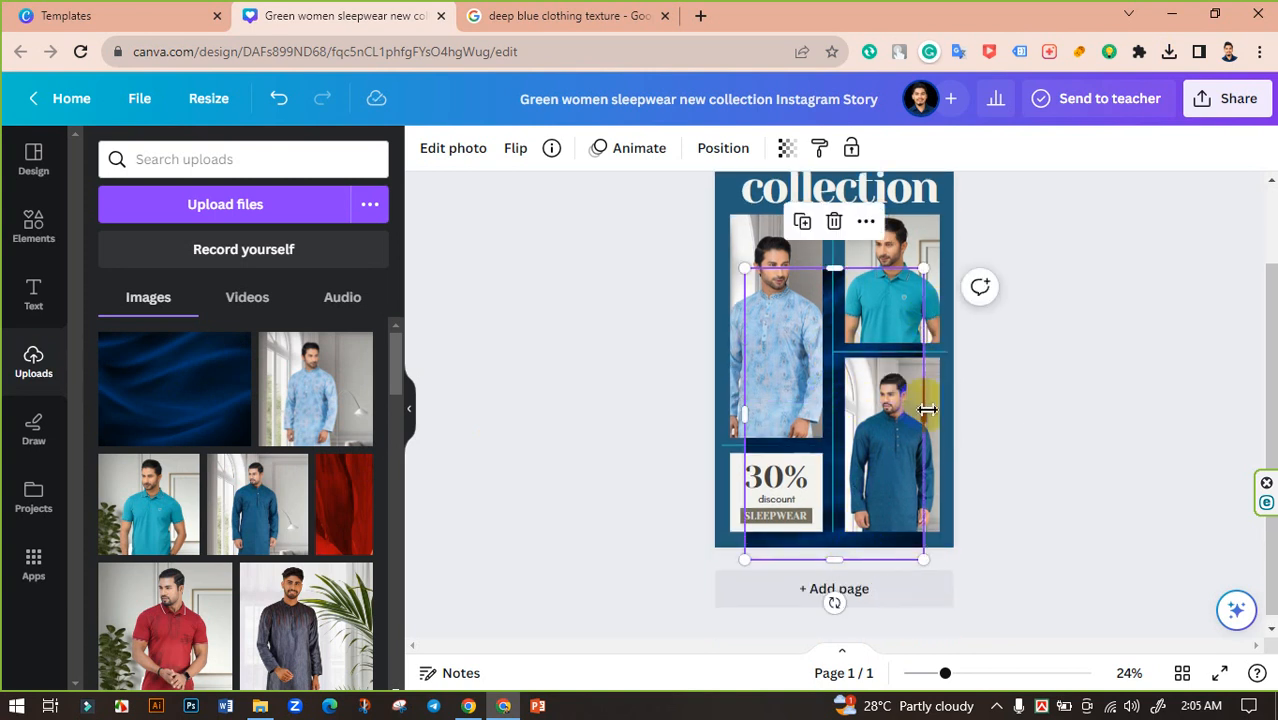
drag(926, 410, 976, 414)
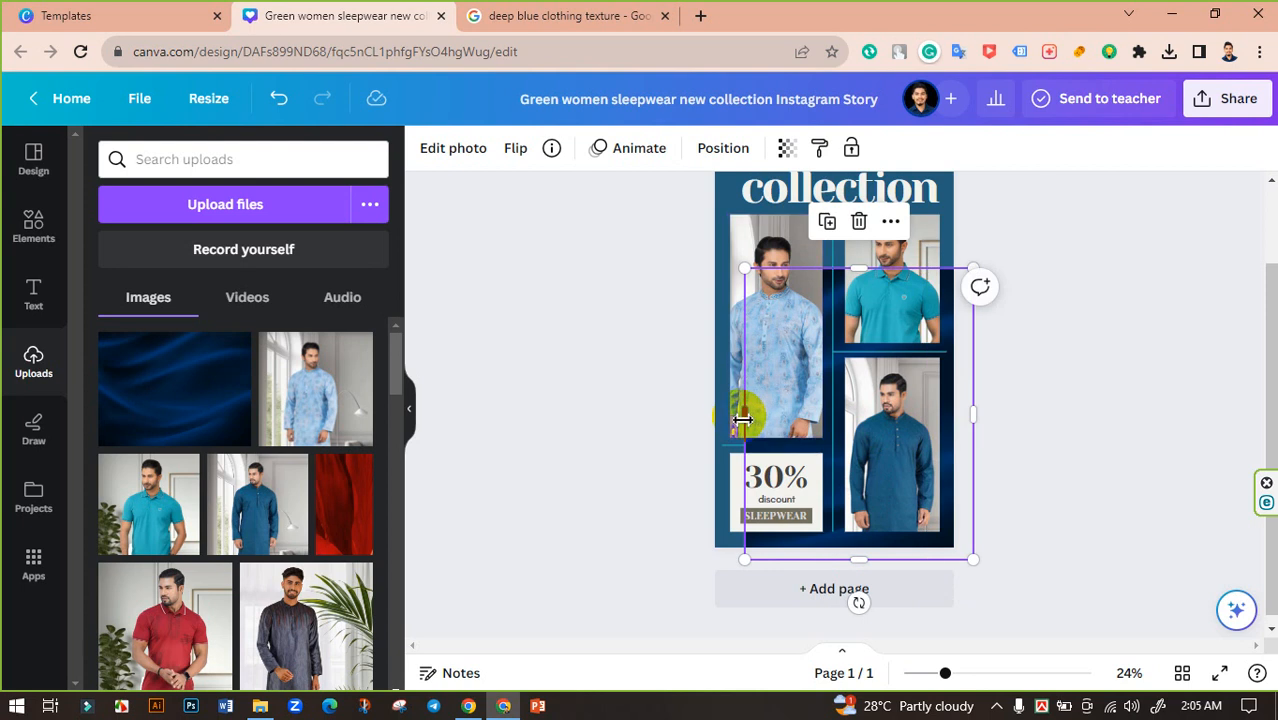
drag(742, 419, 696, 417)
scroll(860, 400, up, 2)
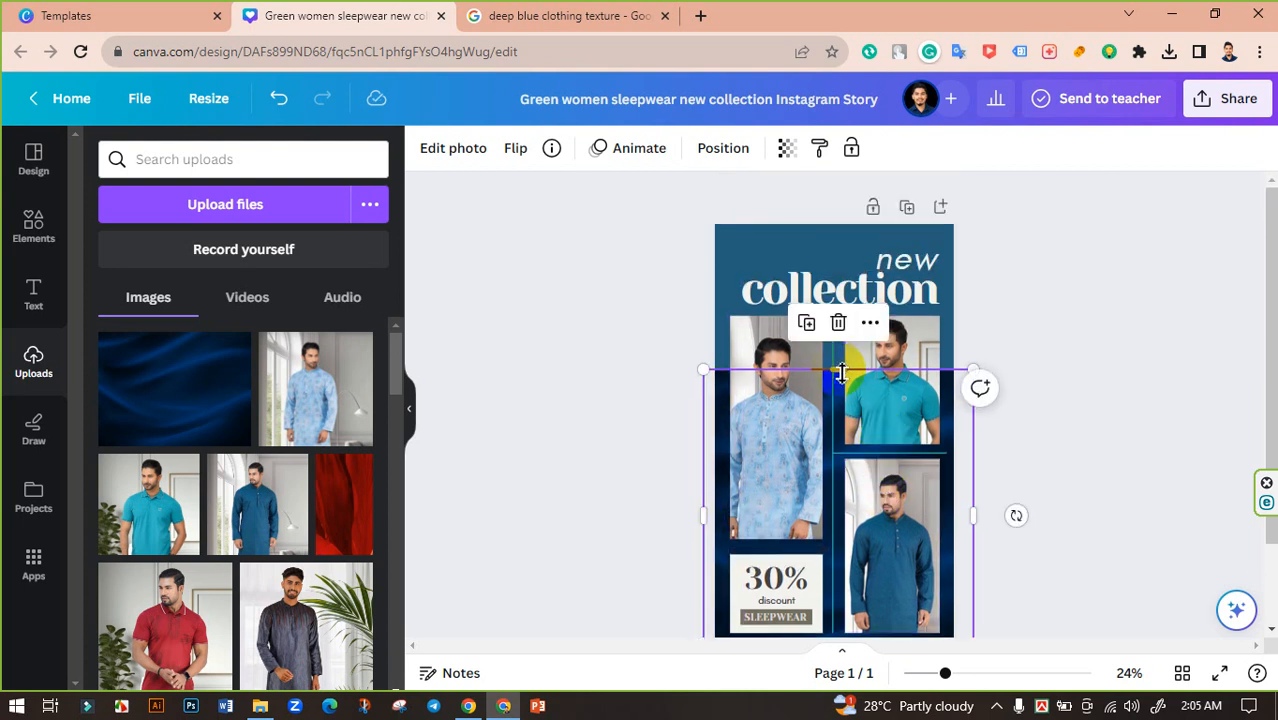
drag(842, 372, 829, 206)
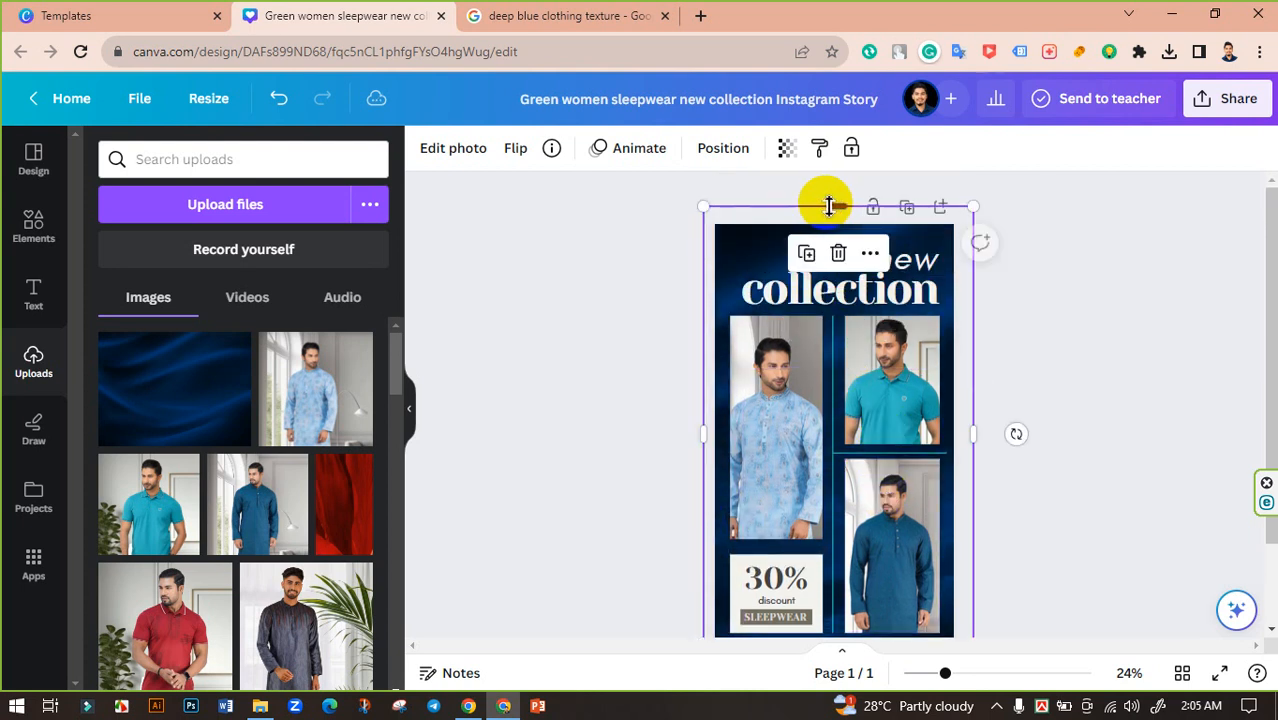
Set the blue fabric image's transparency to 40 and review the whole page.
click(786, 148)
drag(783, 230, 673, 230)
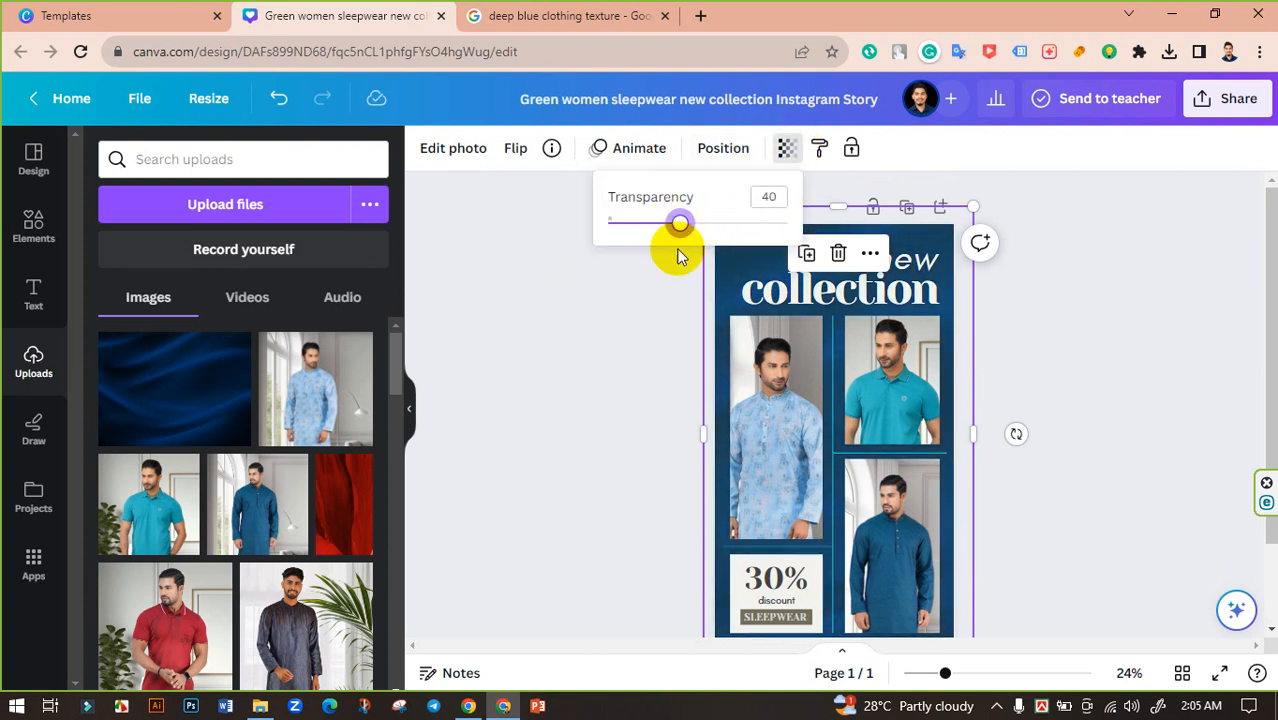
click(639, 334)
scroll(1008, 563, down, 1)
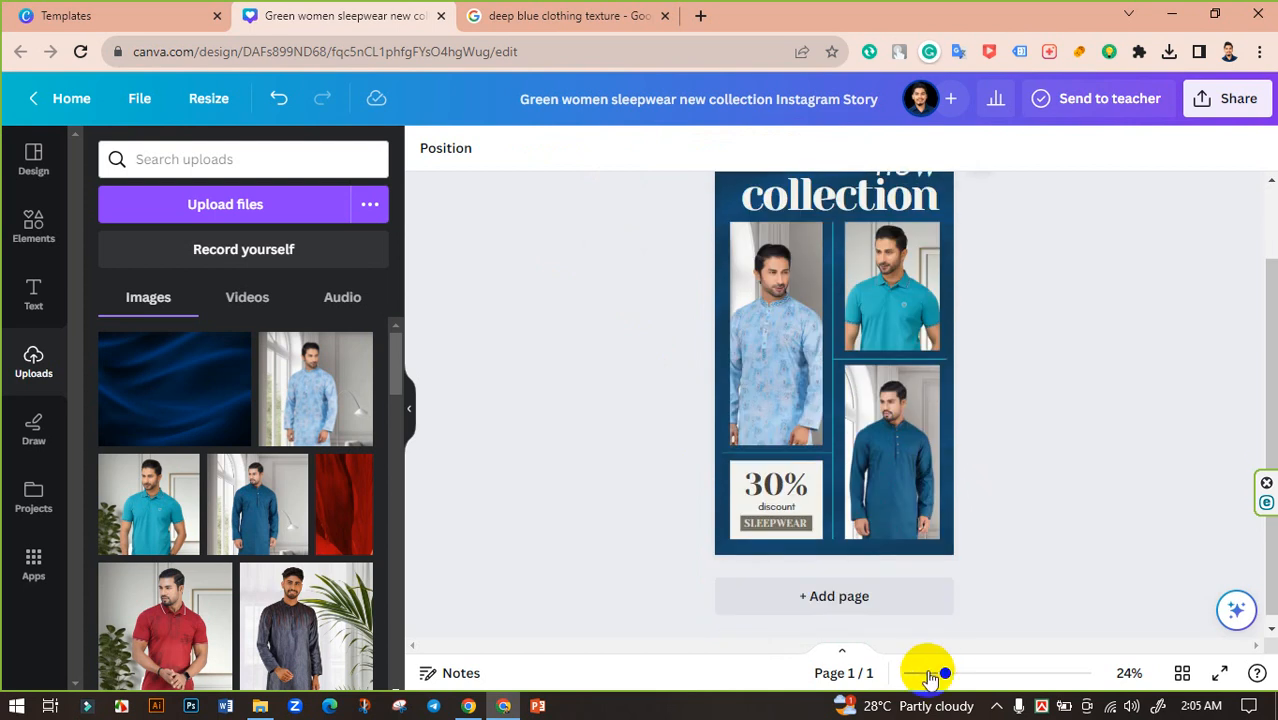
mouse_move(955, 673)
mouse_down()
mouse_move(981, 673)
mouse_move(951, 677)
mouse_up()
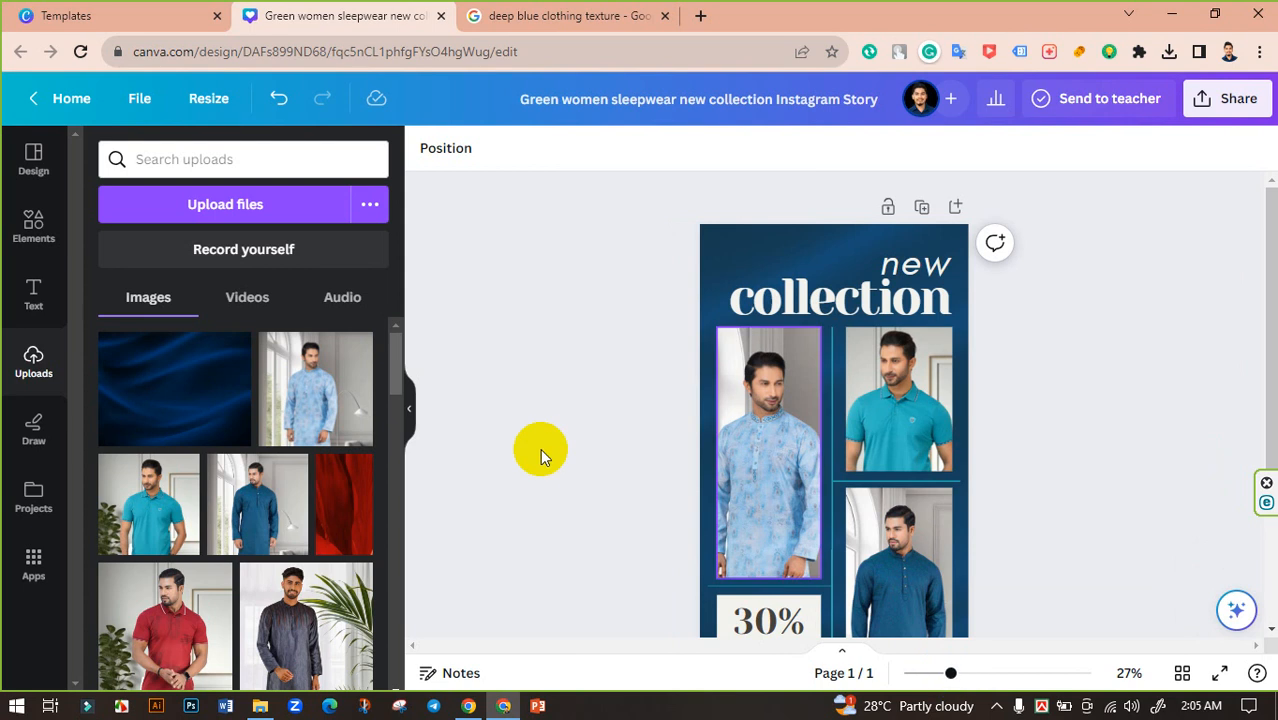
scroll(547, 395, down, 2)
scroll(563, 405, up, 2)
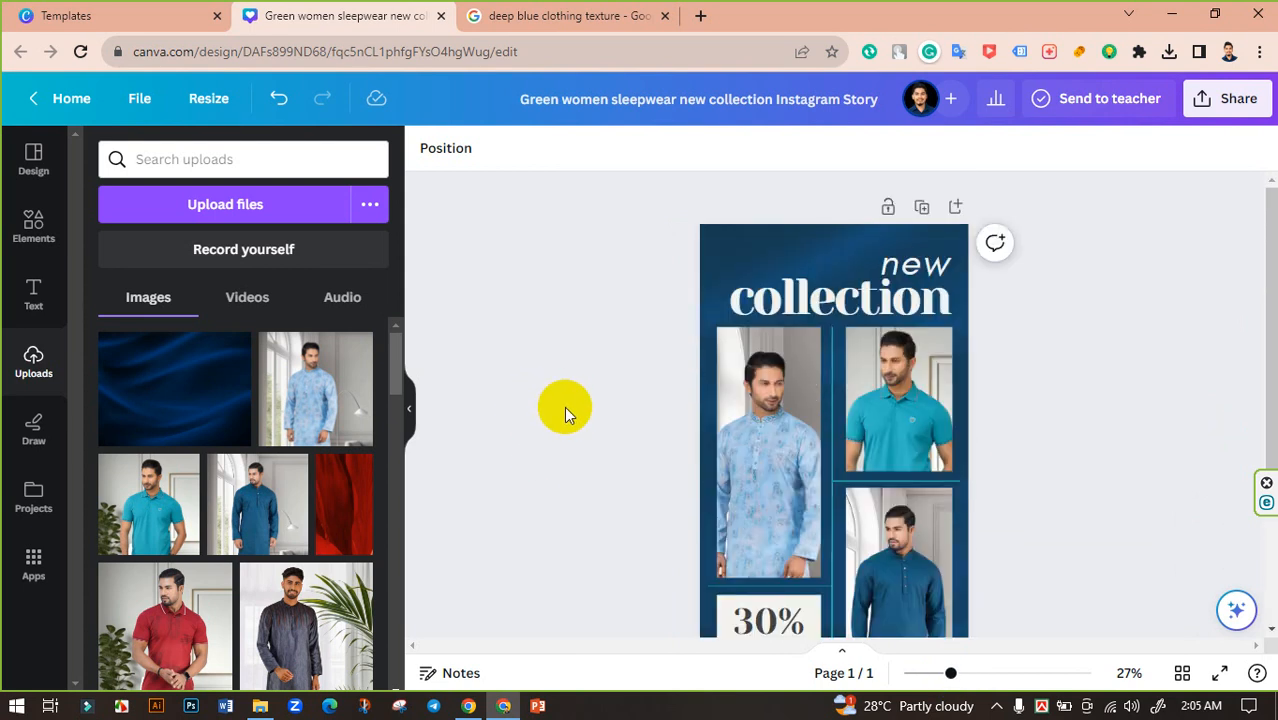
Delete the "collection" and "new" heading texts above the photos.
click(919, 303)
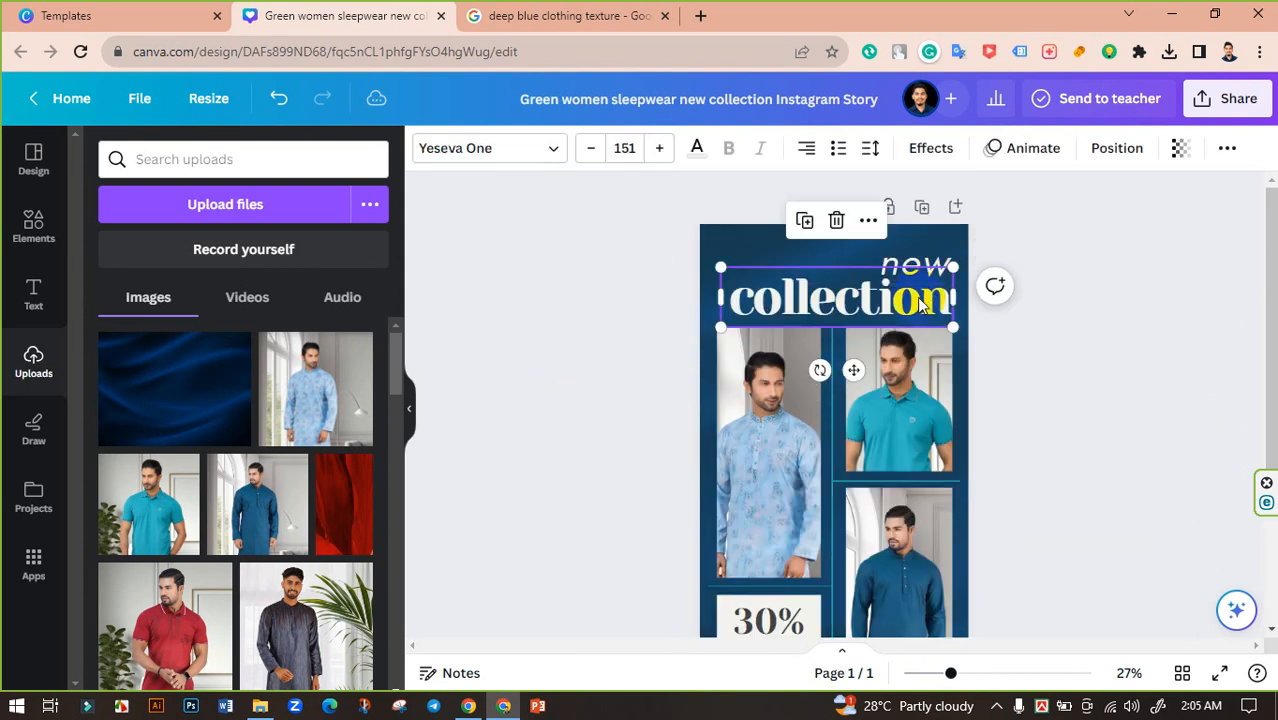
key(Delete)
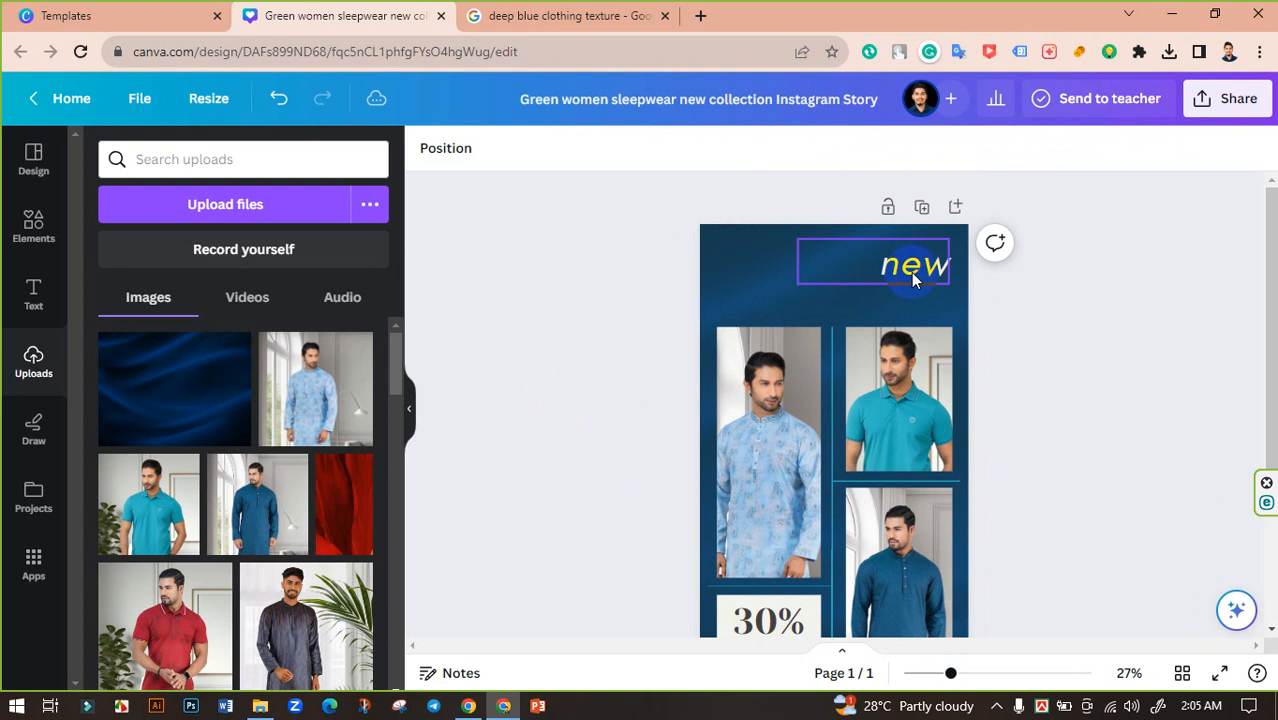
click(920, 270)
key(Delete)
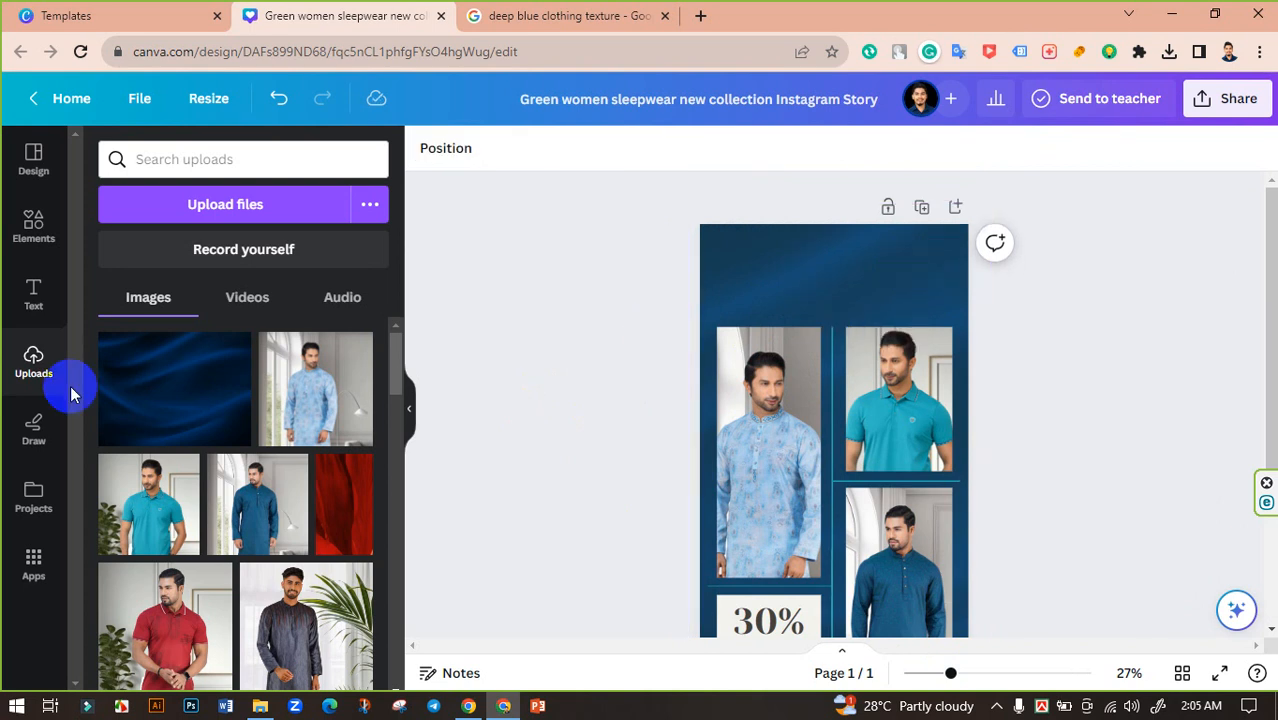
Browse the text styles, search them for "fashion" and look over the matching font combinations.
click(33, 294)
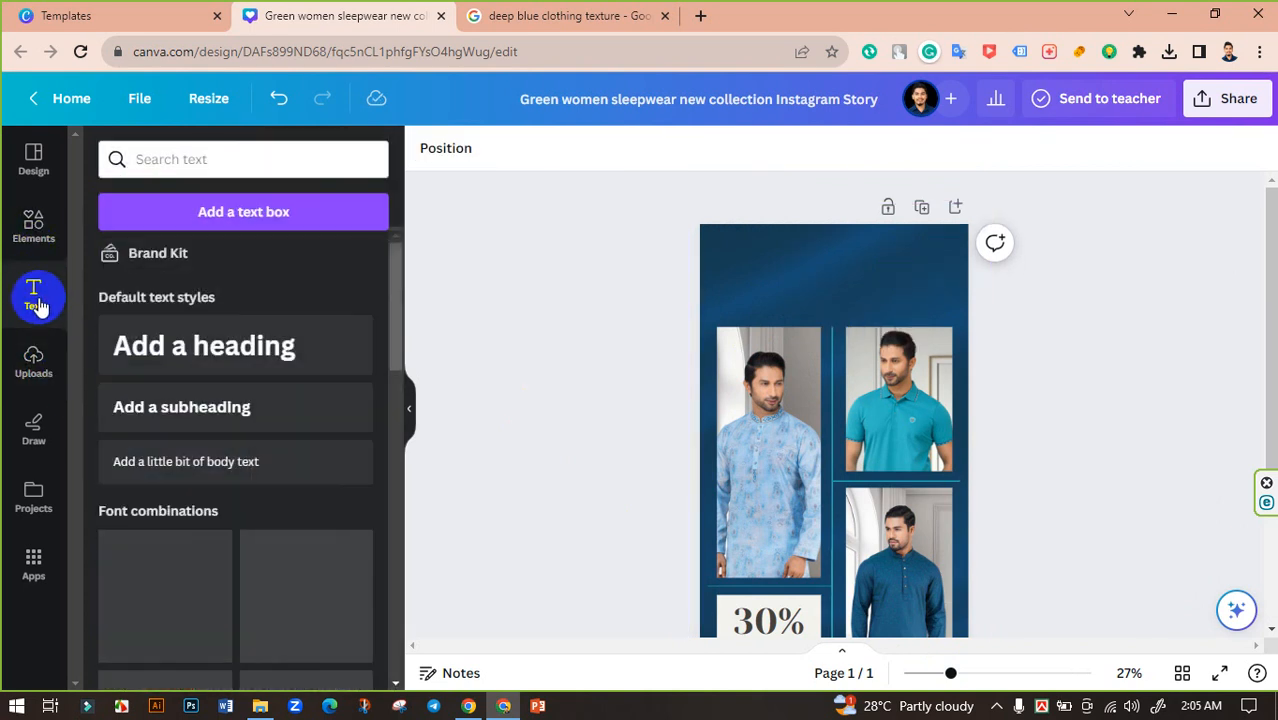
scroll(317, 428, down, 3)
scroll(317, 428, down, 5)
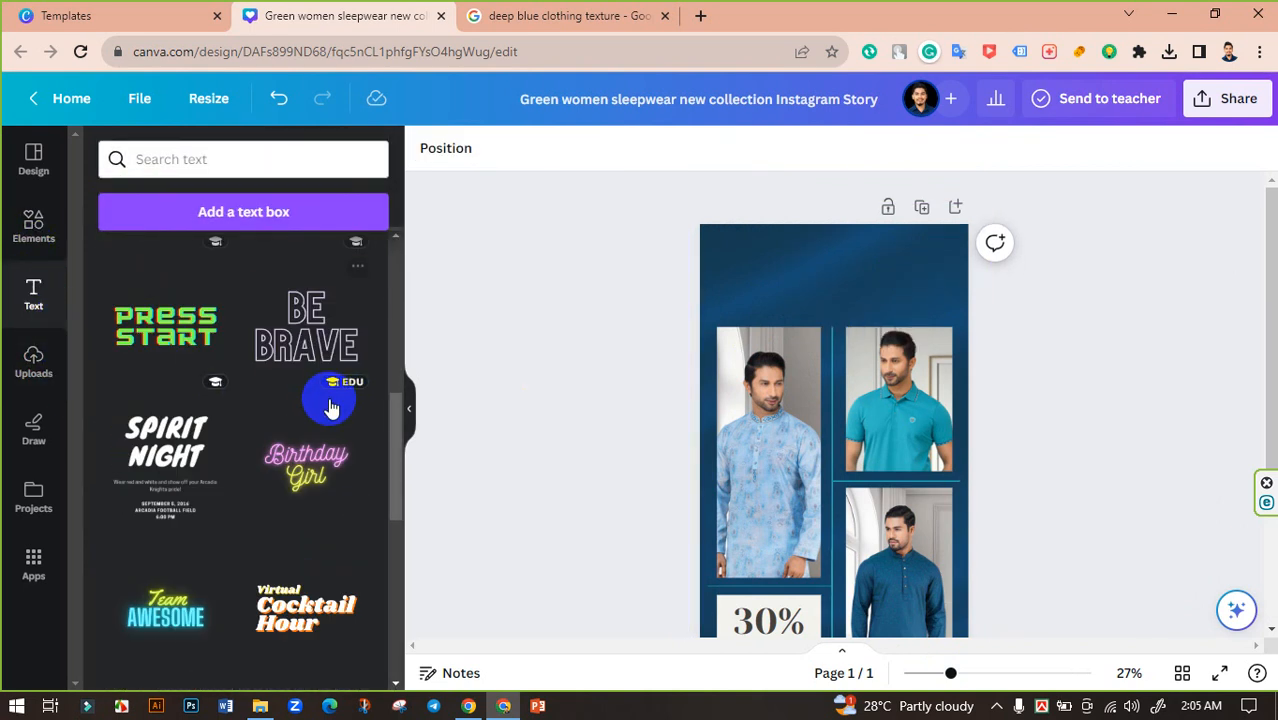
scroll(295, 420, down, 2)
click(196, 161)
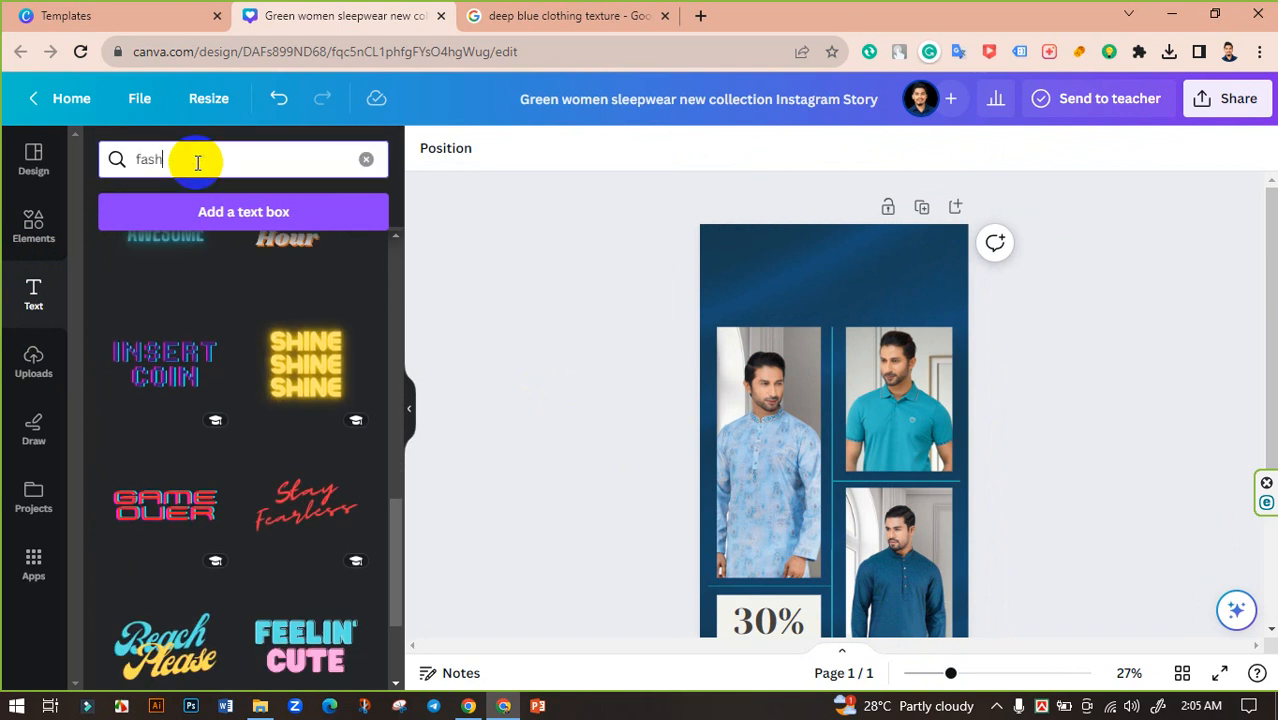
key(Return)
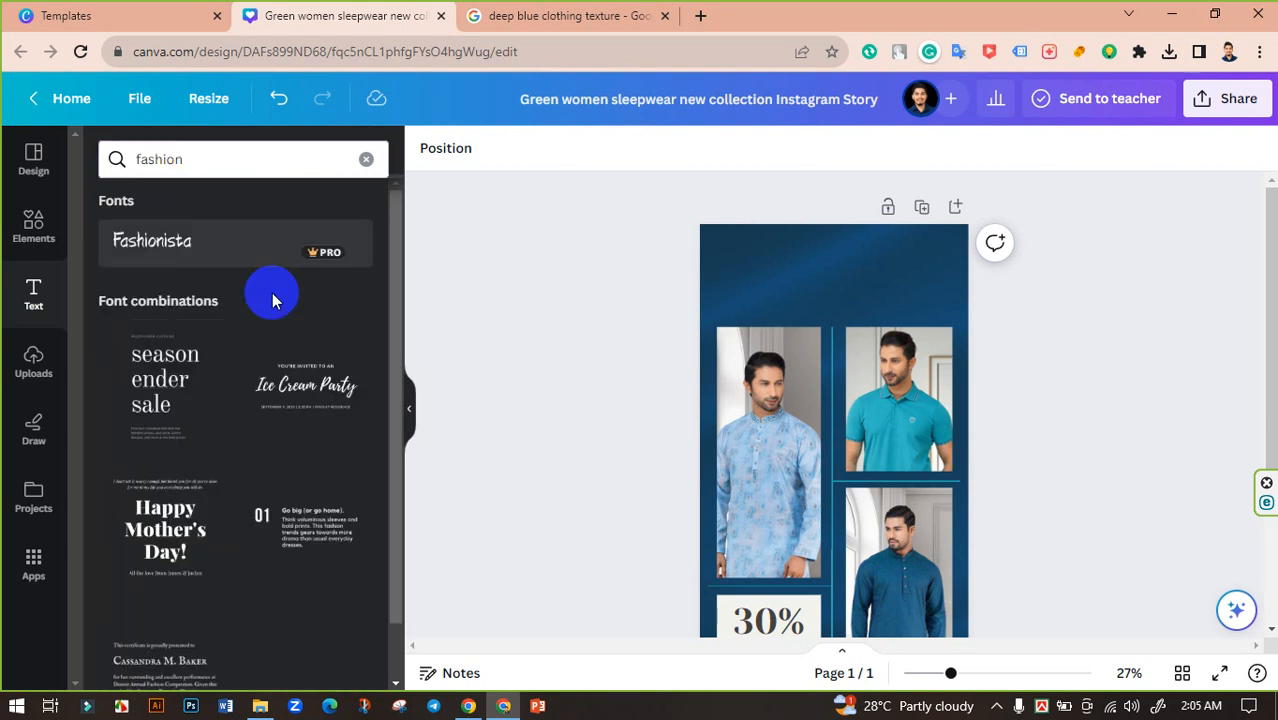
scroll(222, 407, down, 1)
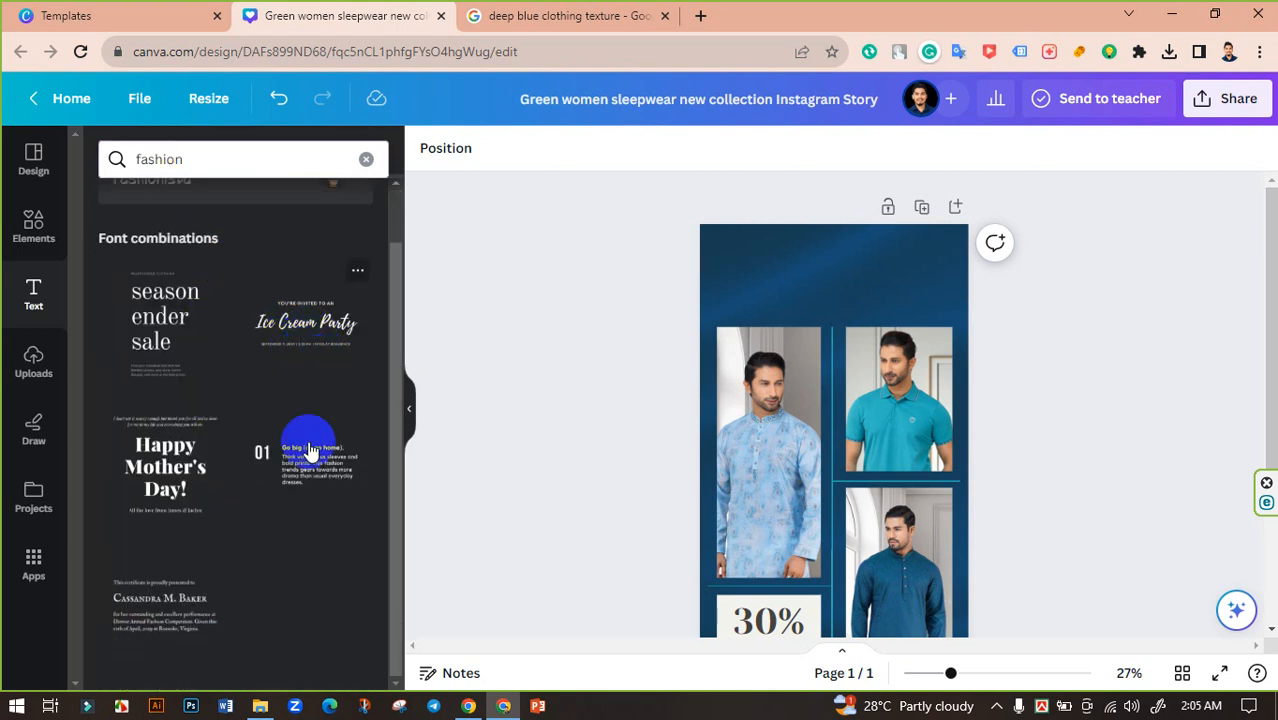
scroll(210, 484, up, 1)
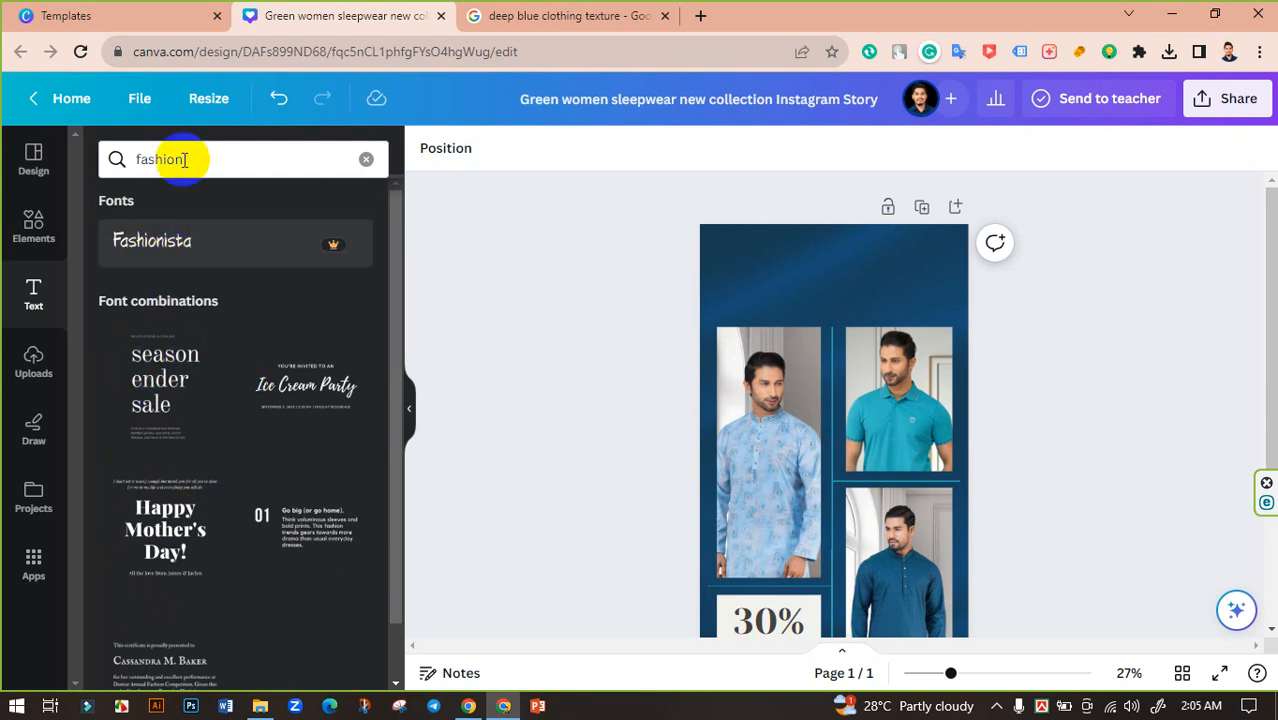
Clear the "fashion" text search and look through the full list of font combinations for a style suited to the new heading.
drag(178, 160, 133, 160)
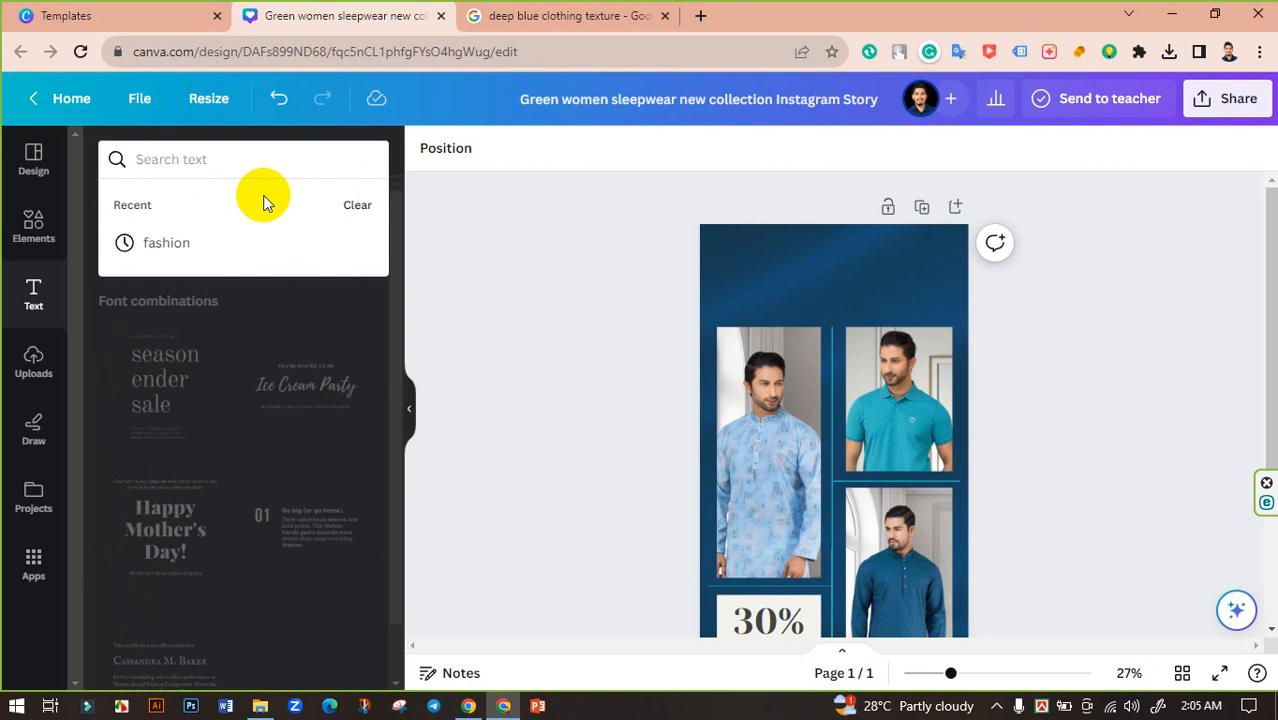
scroll(265, 342, down, 10)
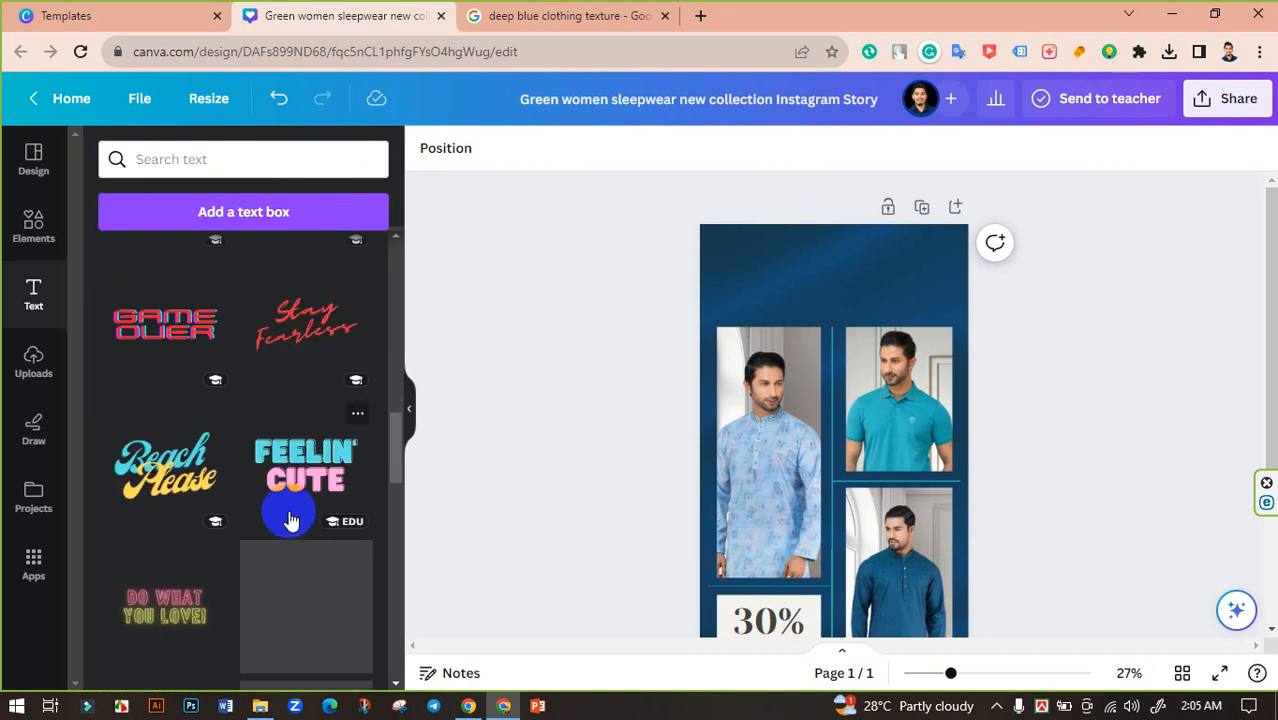
scroll(222, 456, up, 5)
scroll(337, 379, down, 5)
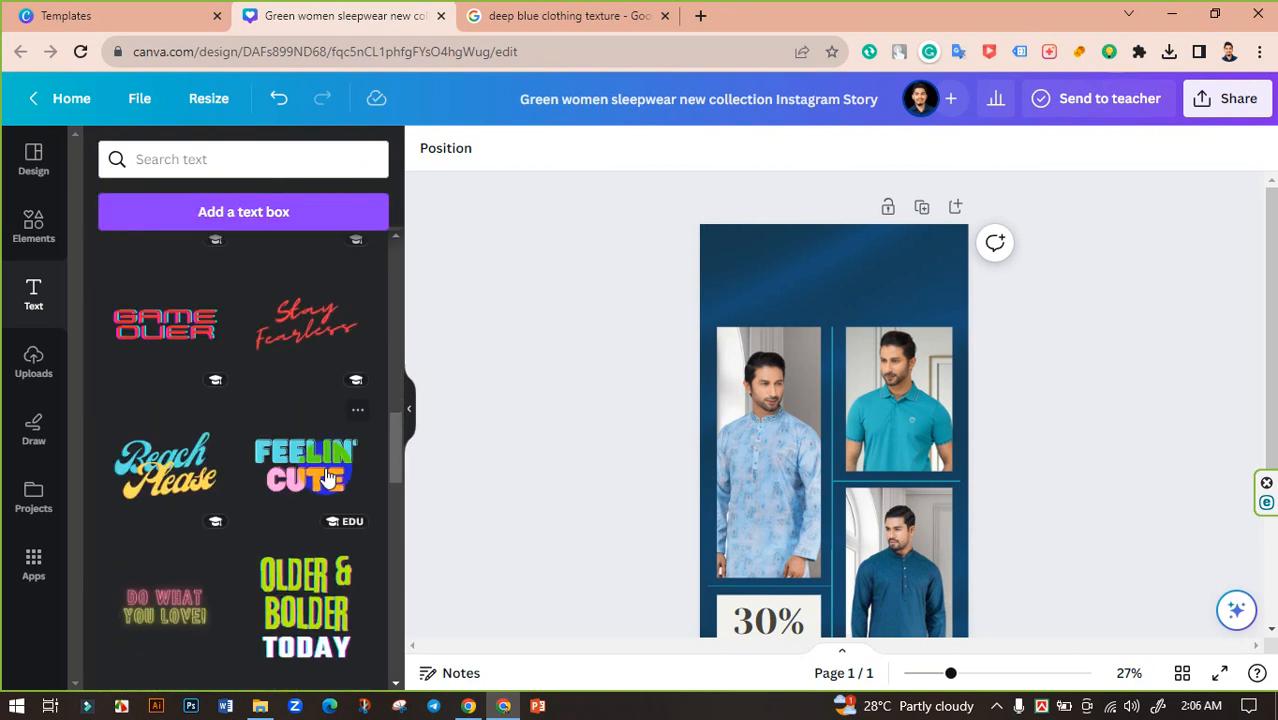
scroll(322, 500, down, 12)
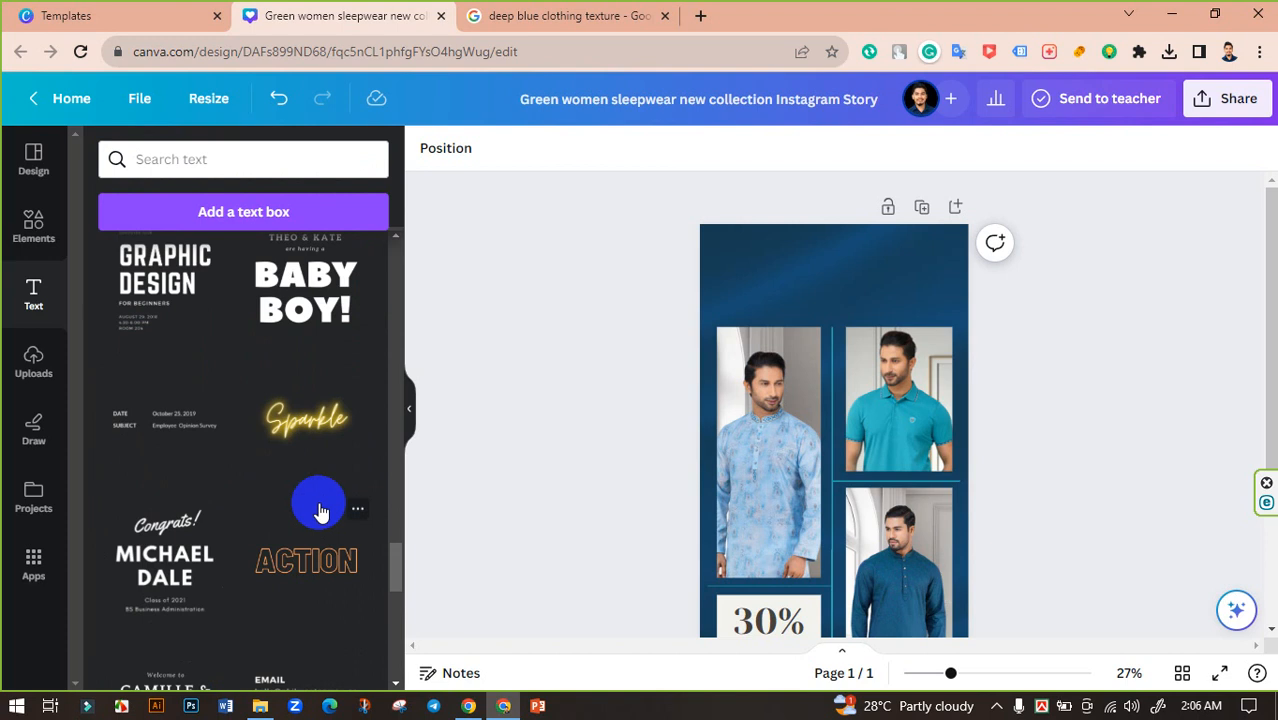
scroll(280, 348, up, 3)
scroll(305, 450, down, 3)
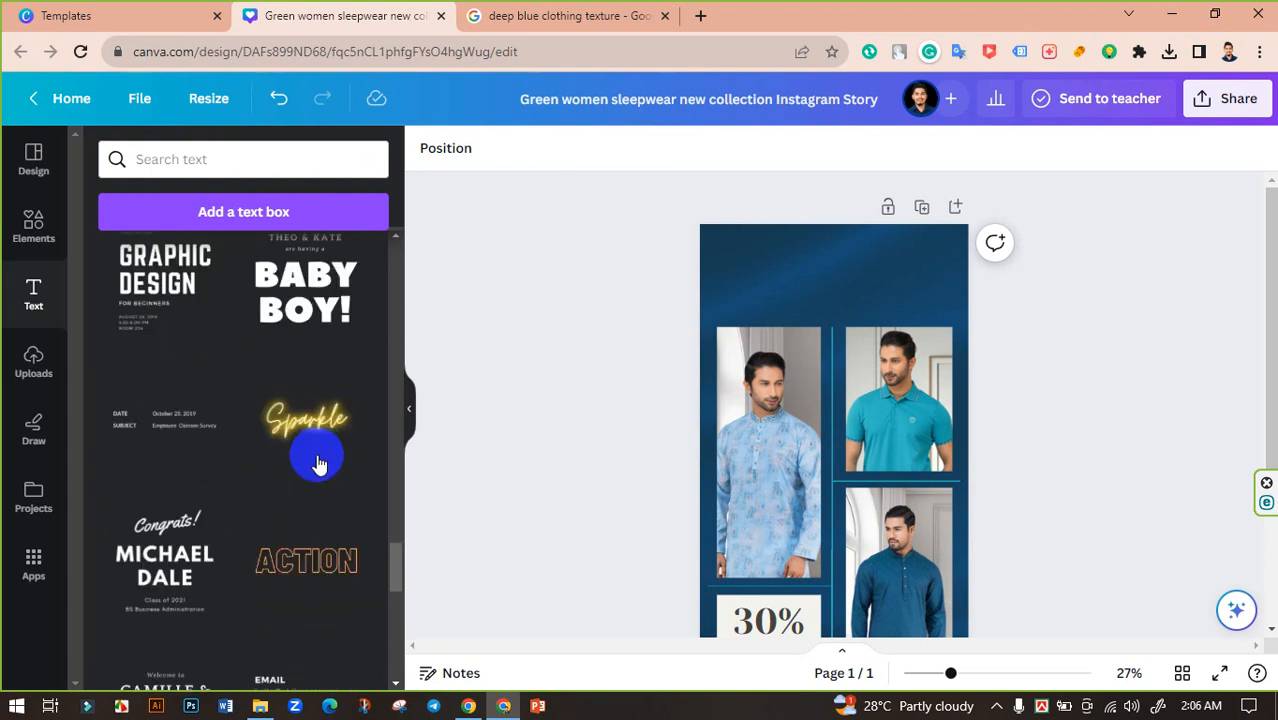
scroll(305, 475, down, 2)
scroll(285, 495, down, 3)
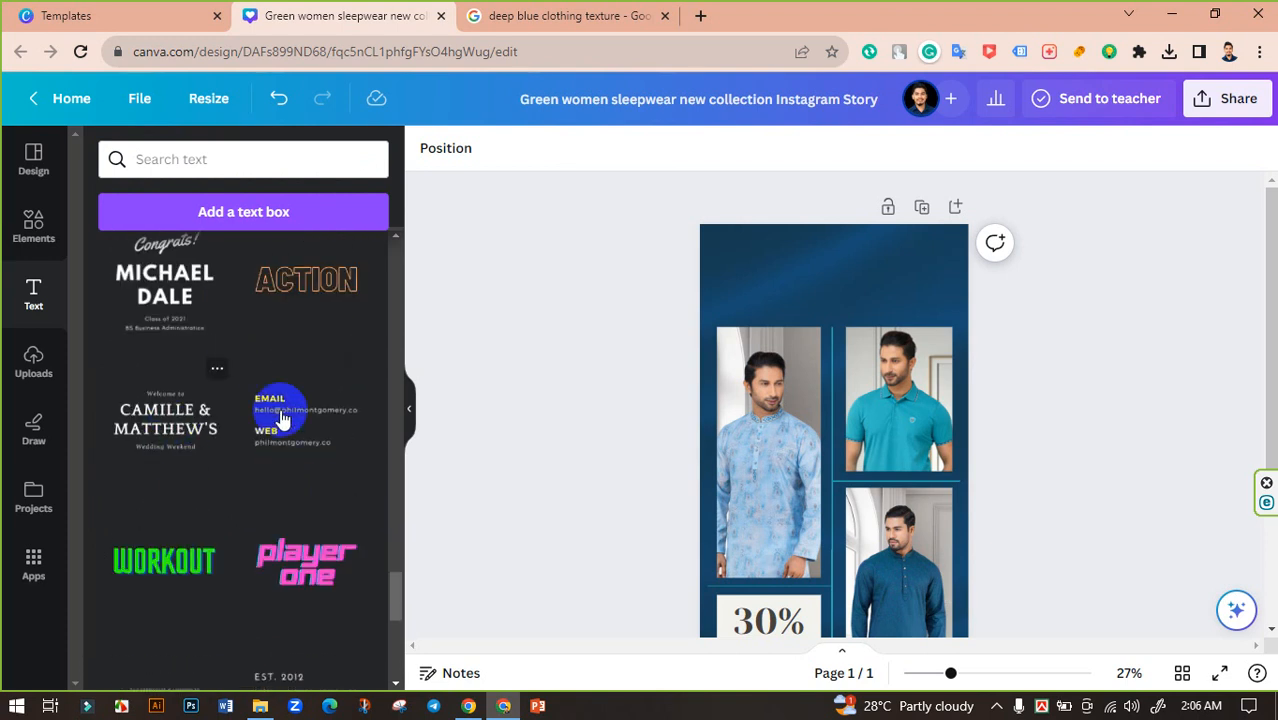
scroll(270, 430, down, 4)
scroll(277, 520, down, 1)
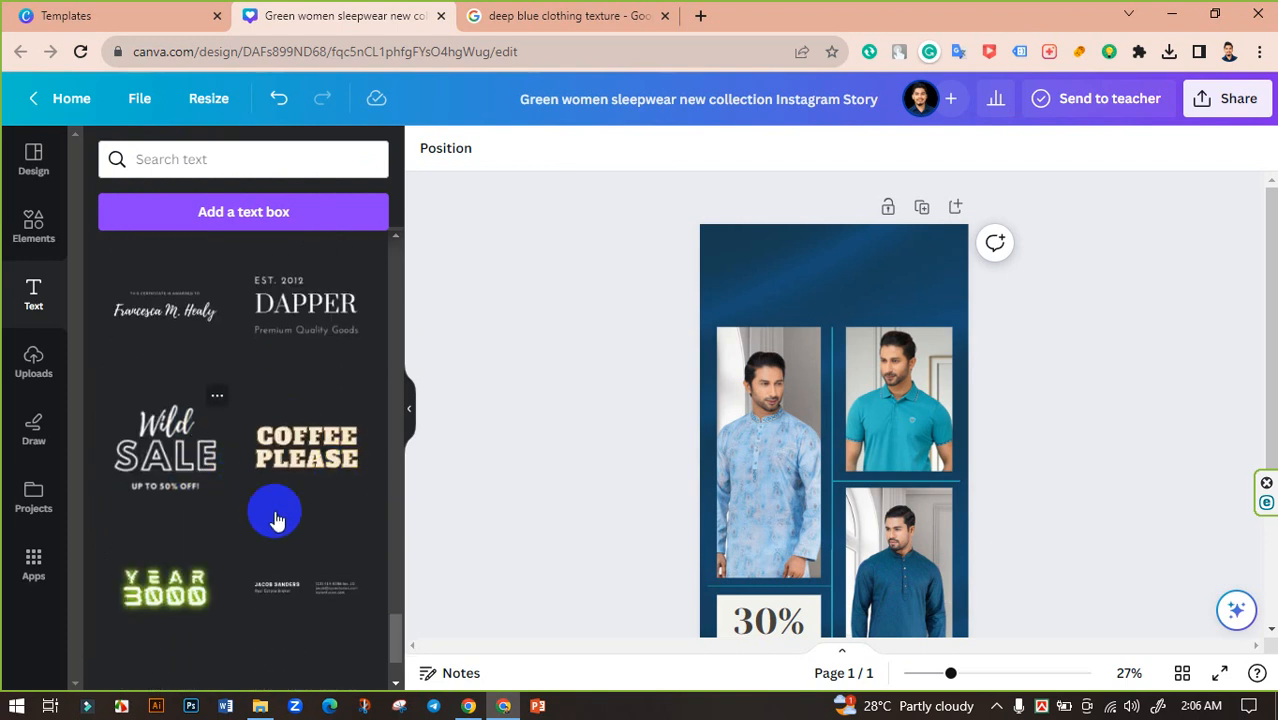
scroll(300, 520, down, 1)
scroll(337, 522, down, 2)
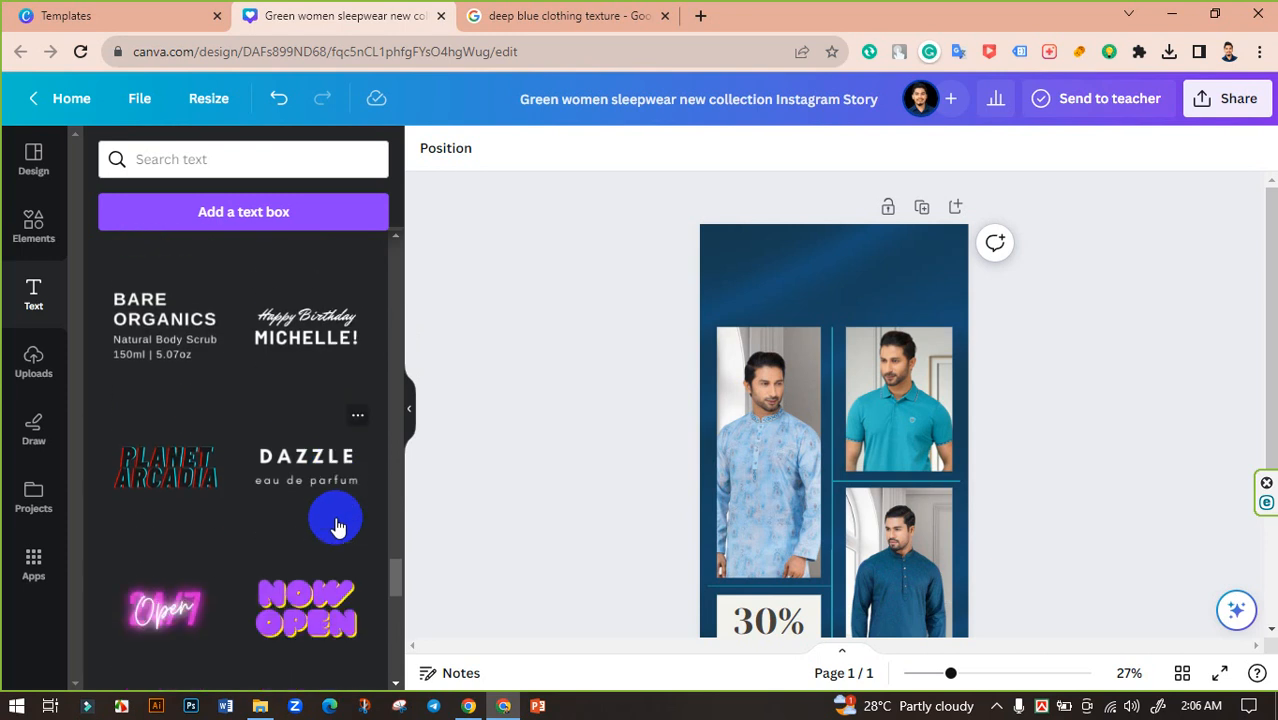
scroll(297, 483, down, 1)
scroll(297, 483, down, 4)
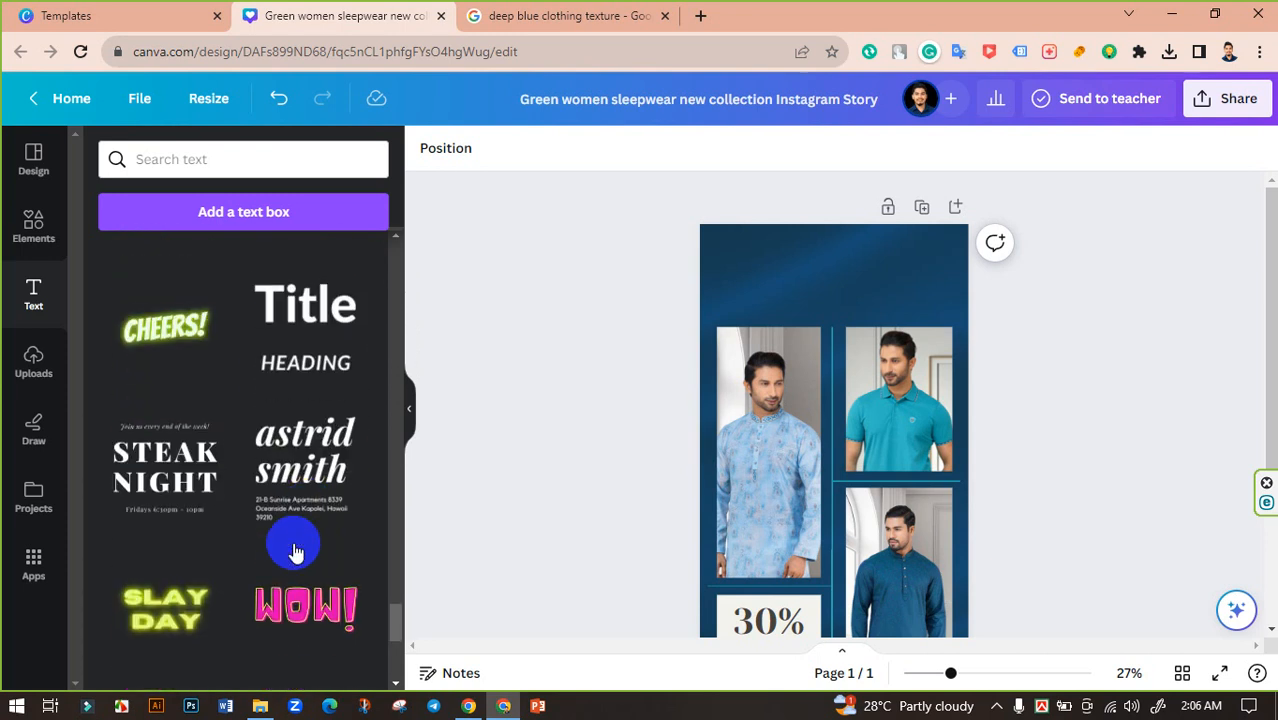
scroll(300, 490, down, 1)
scroll(300, 505, down, 5)
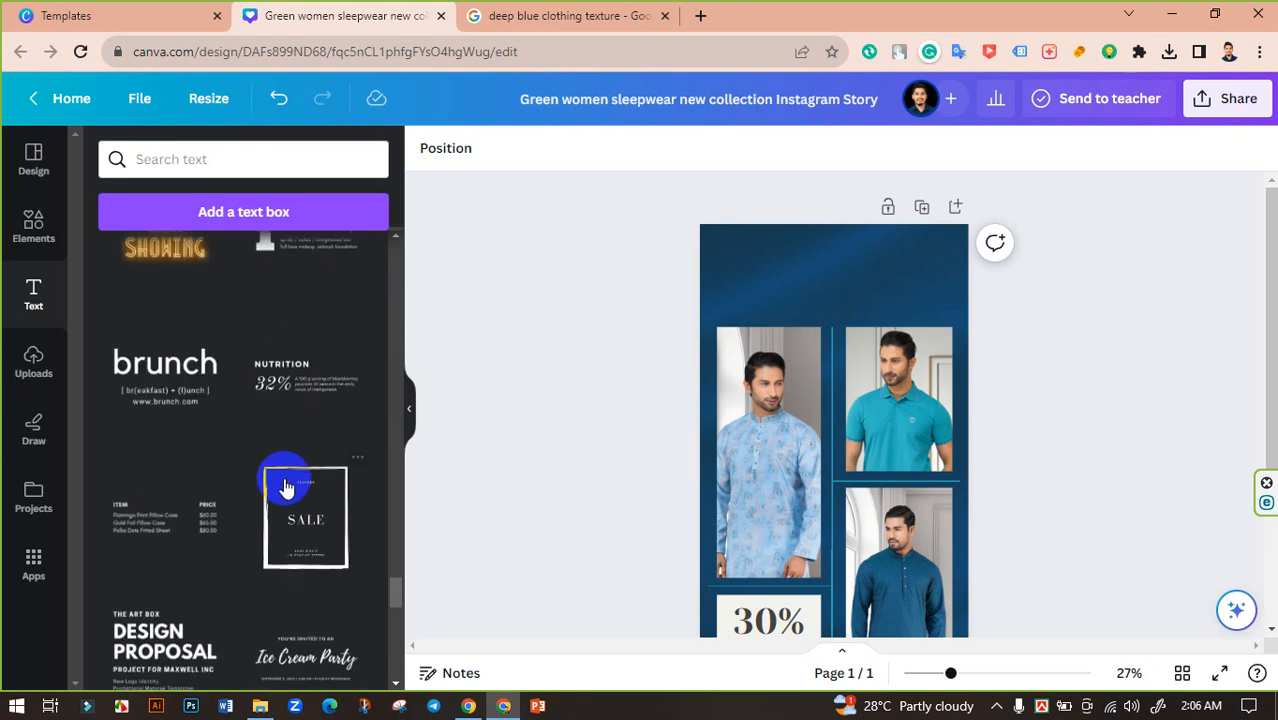
scroll(300, 530, down, 8)
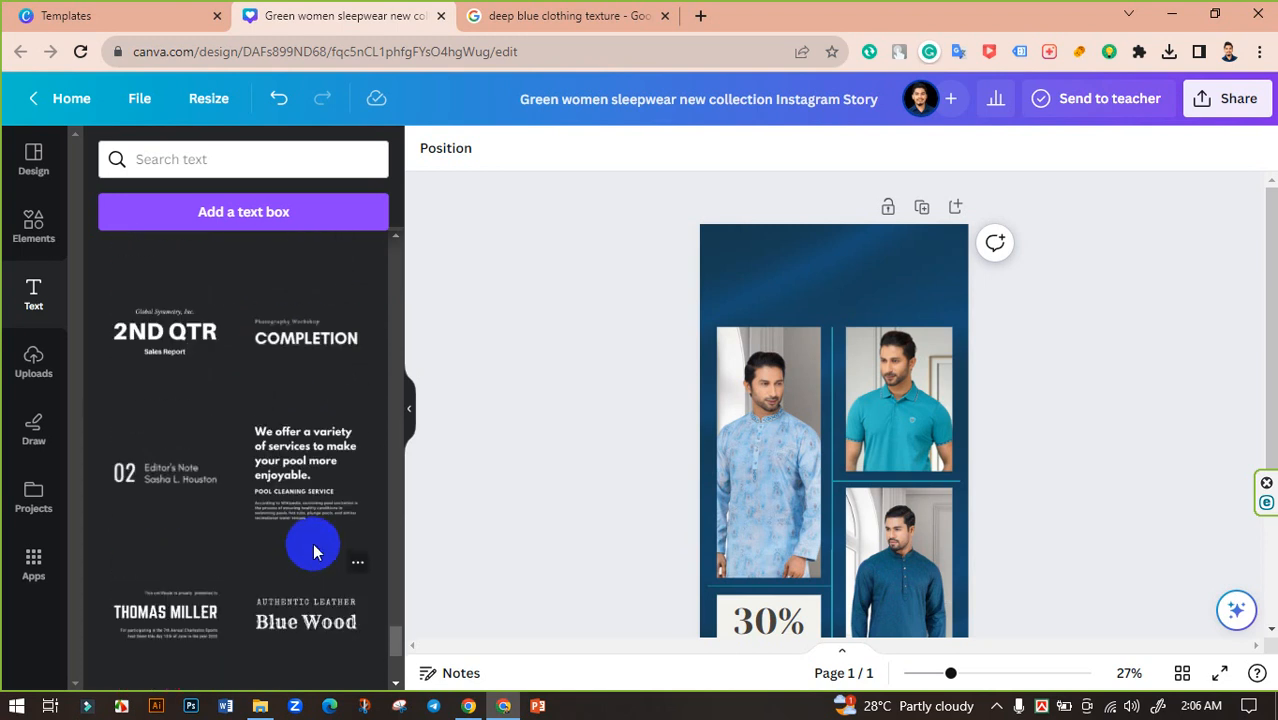
scroll(315, 545, down, 2)
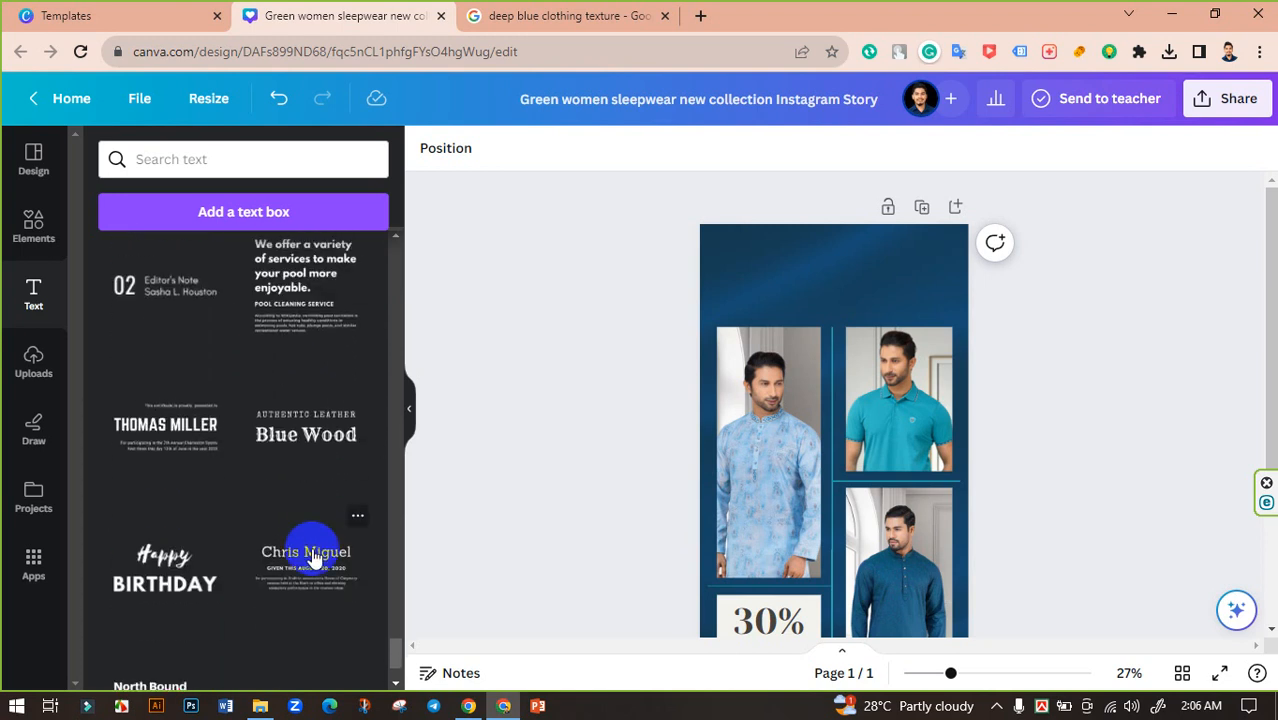
scroll(306, 445, down, 3)
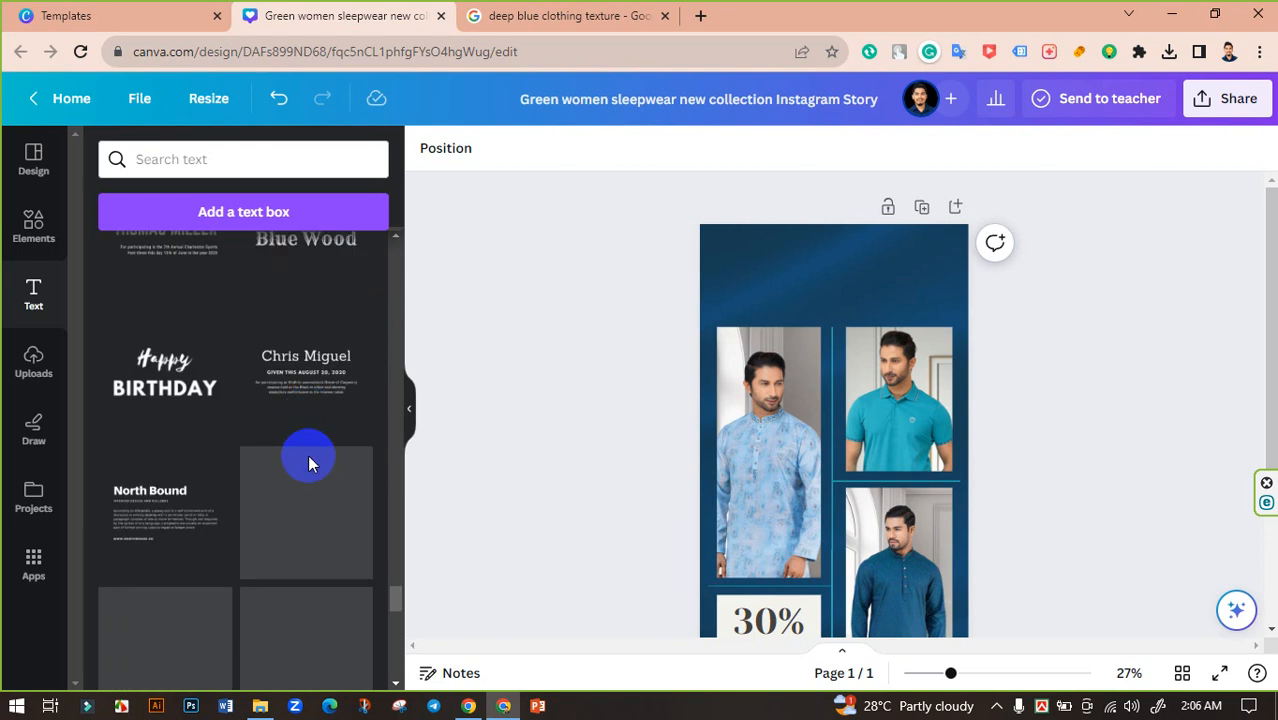
scroll(314, 434, down, 5)
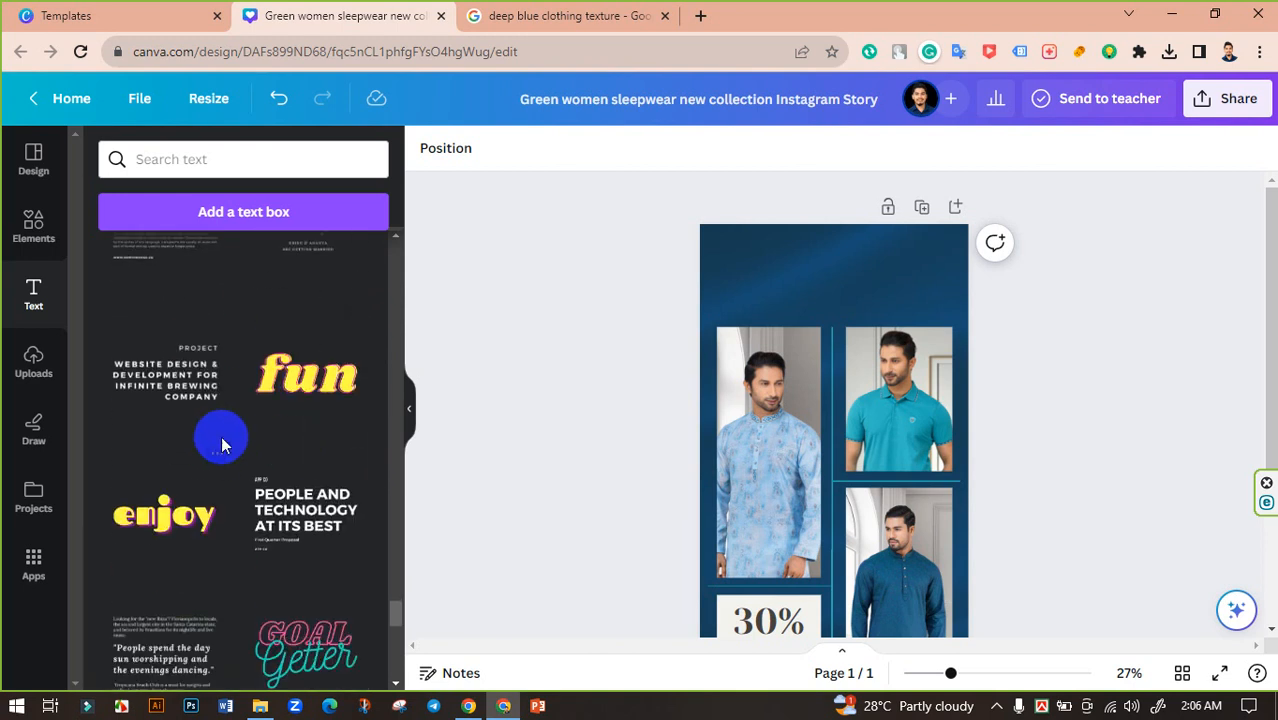
scroll(239, 466, down, 2)
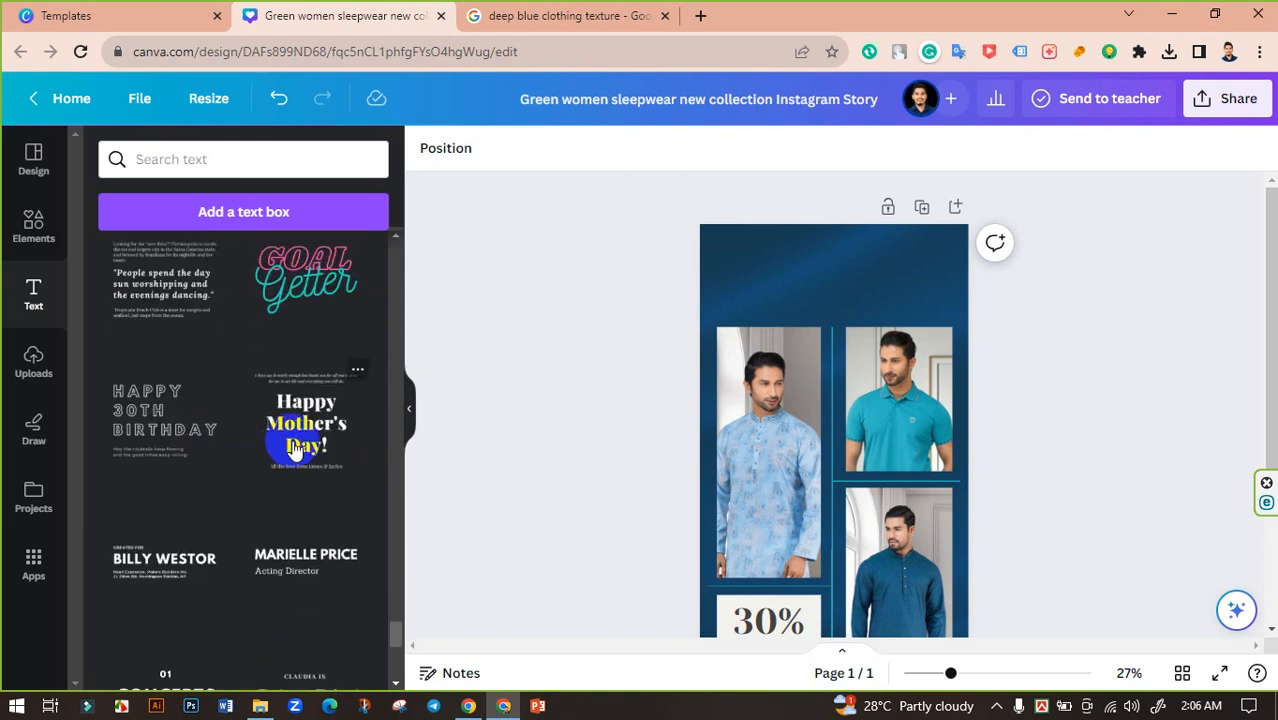
scroll(265, 446, down, 2)
scroll(300, 410, down, 3)
scroll(243, 420, up, 2)
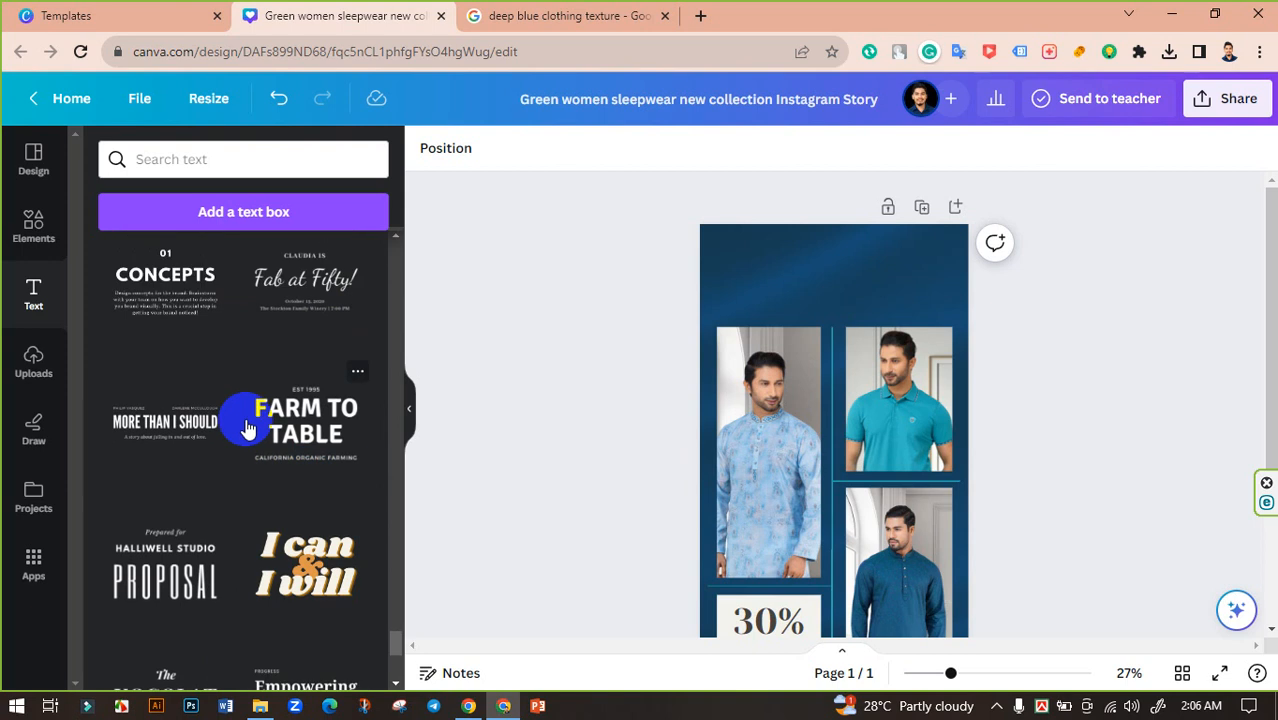
scroll(294, 350, down, 1)
scroll(296, 357, down, 4)
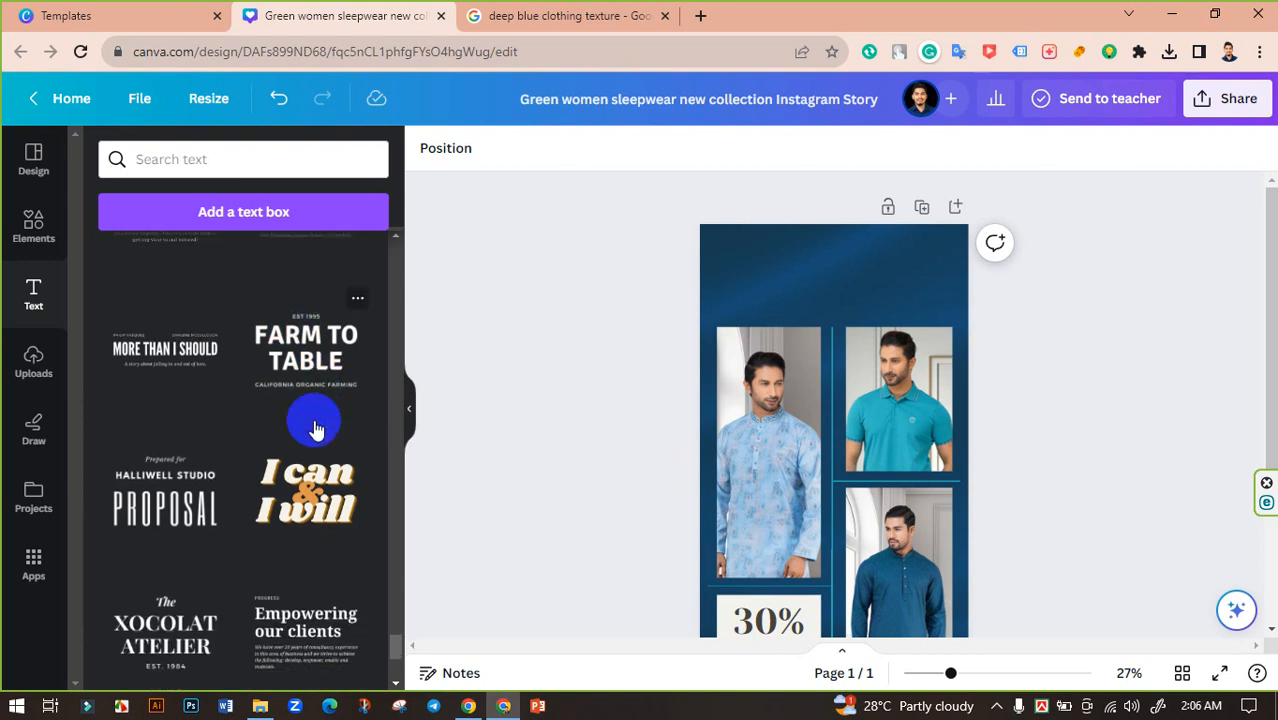
scroll(310, 430, down, 3)
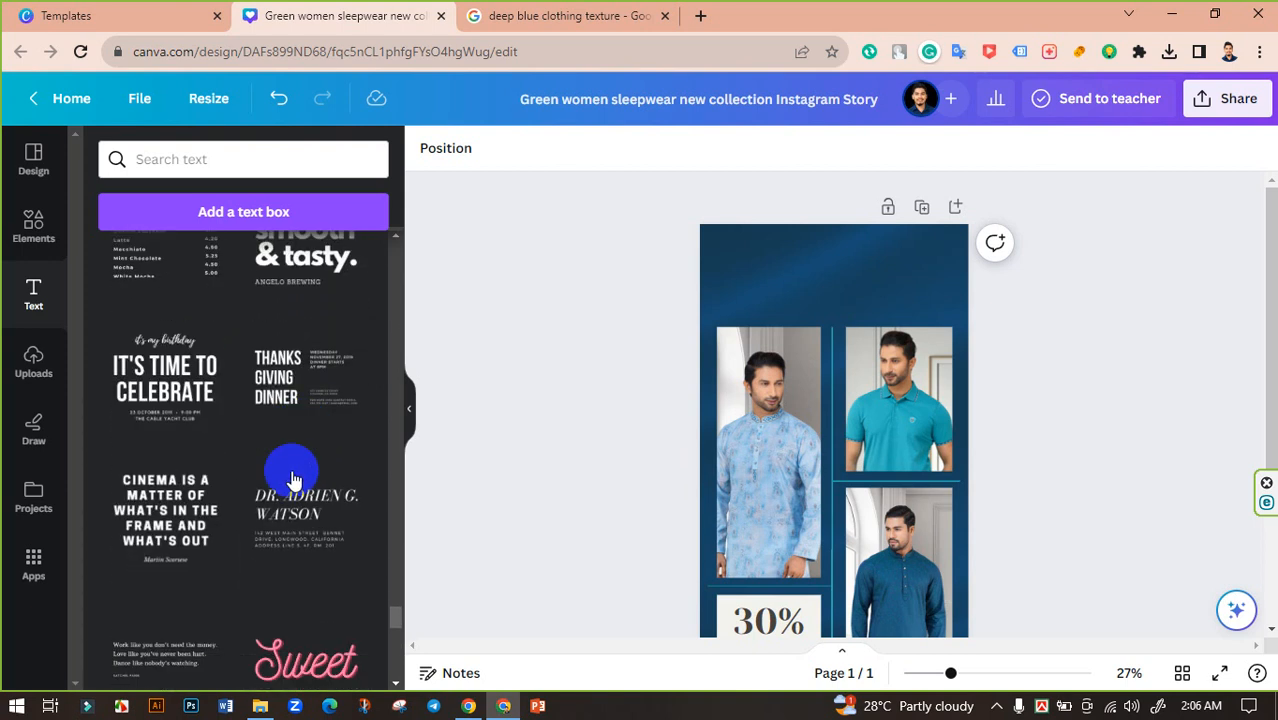
scroll(334, 440, down, 7)
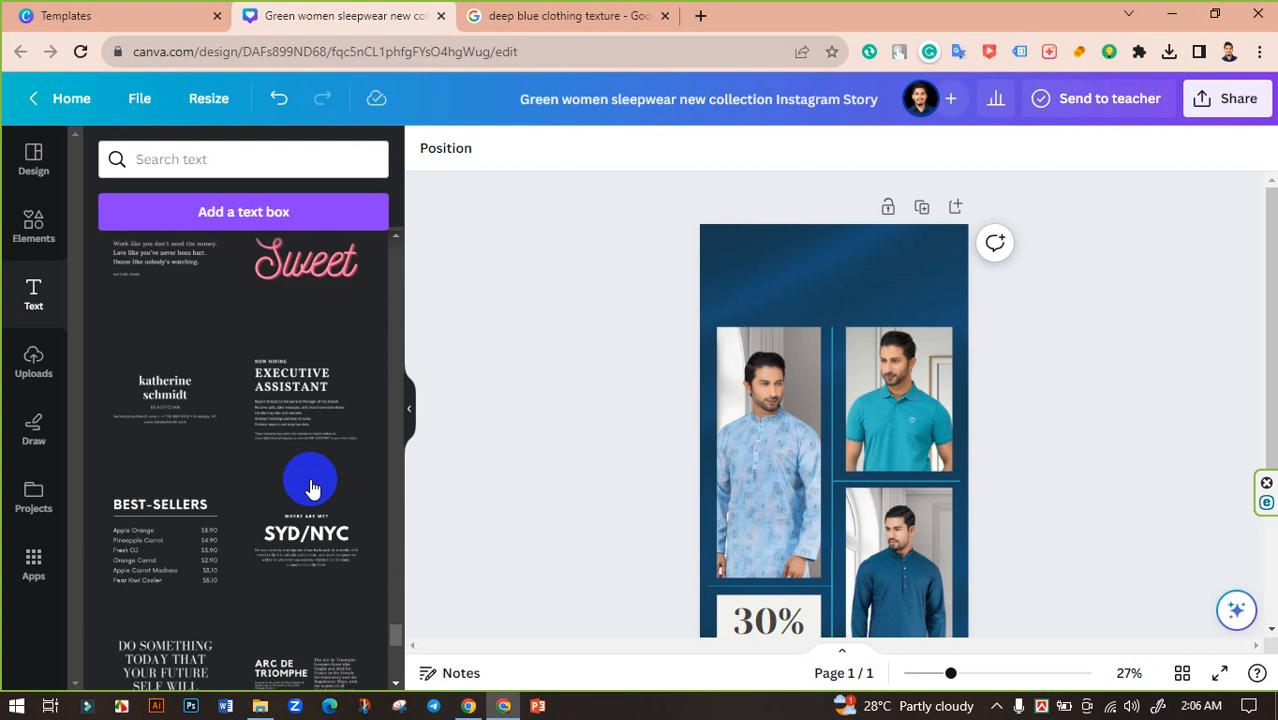
scroll(310, 500, down, 8)
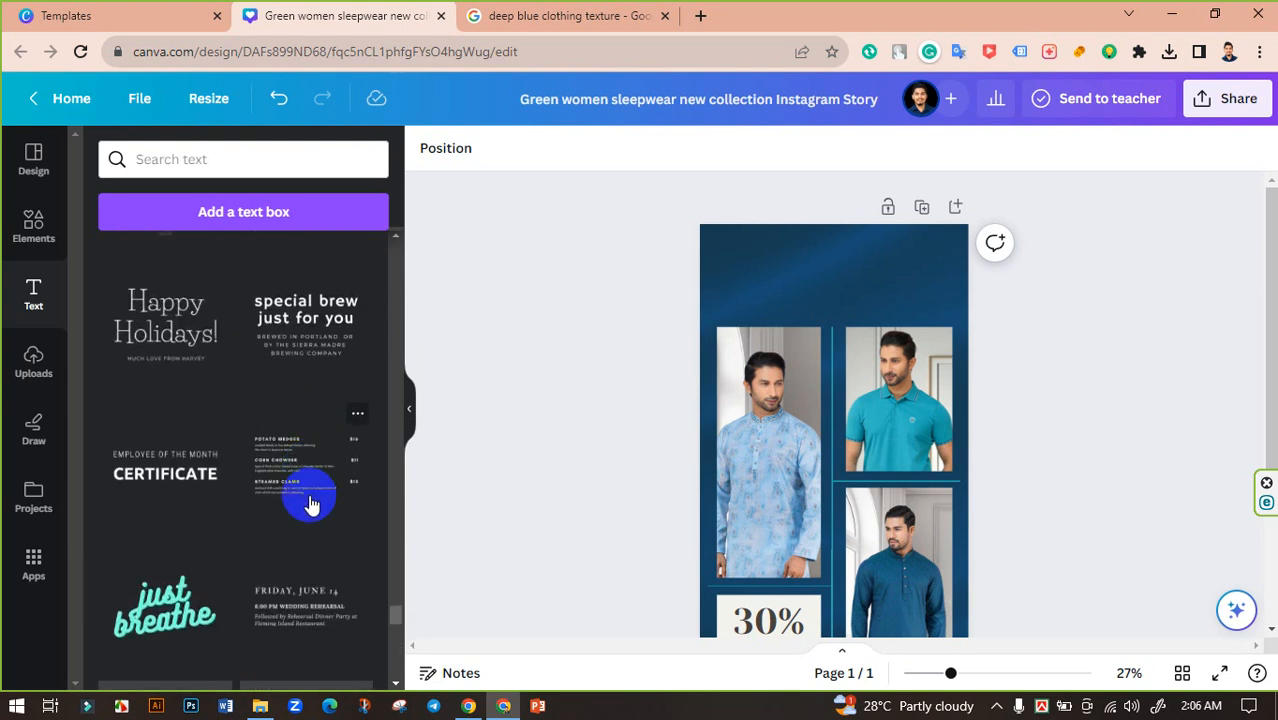
scroll(310, 503, down, 8)
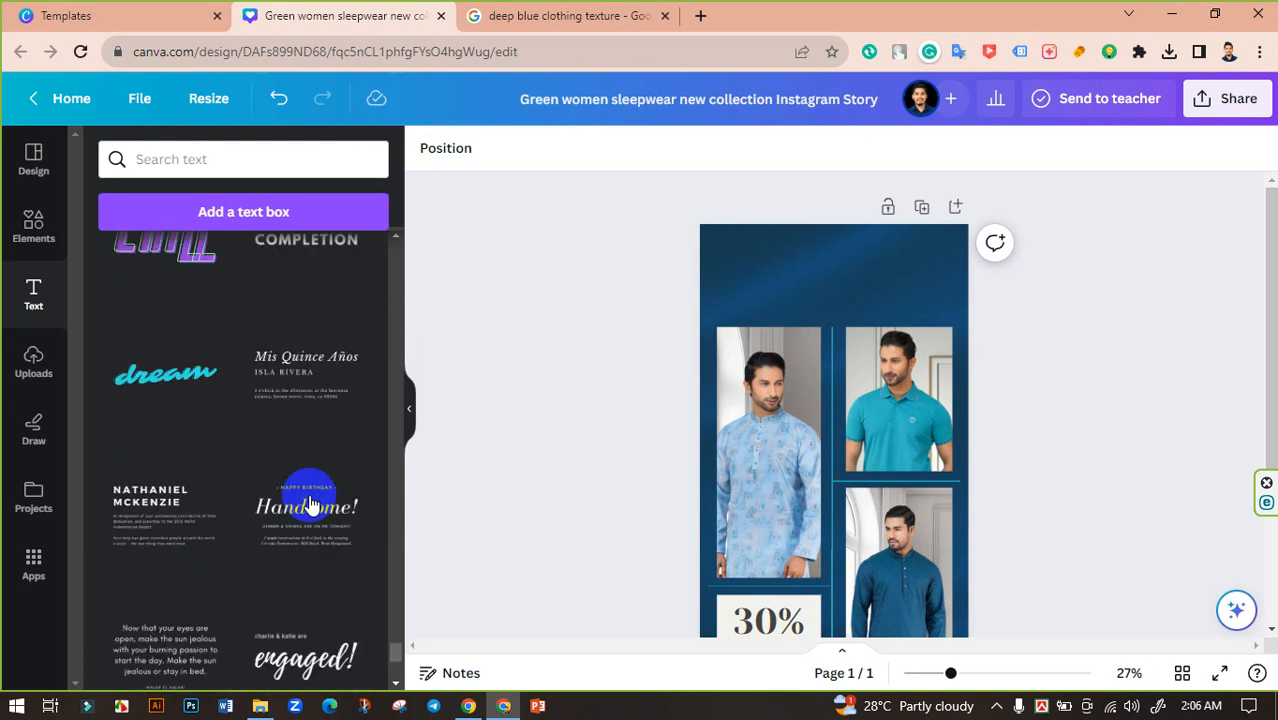
scroll(300, 523, up, 2)
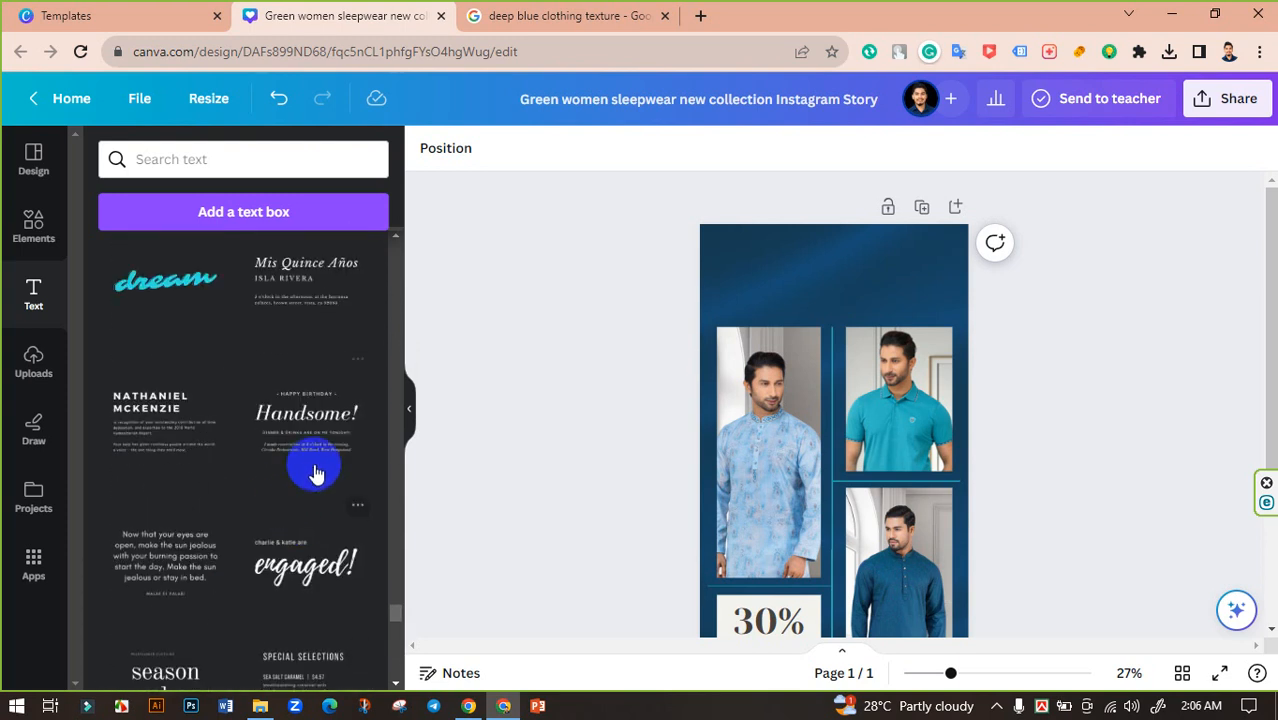
scroll(317, 474, down, 4)
scroll(320, 475, down, 5)
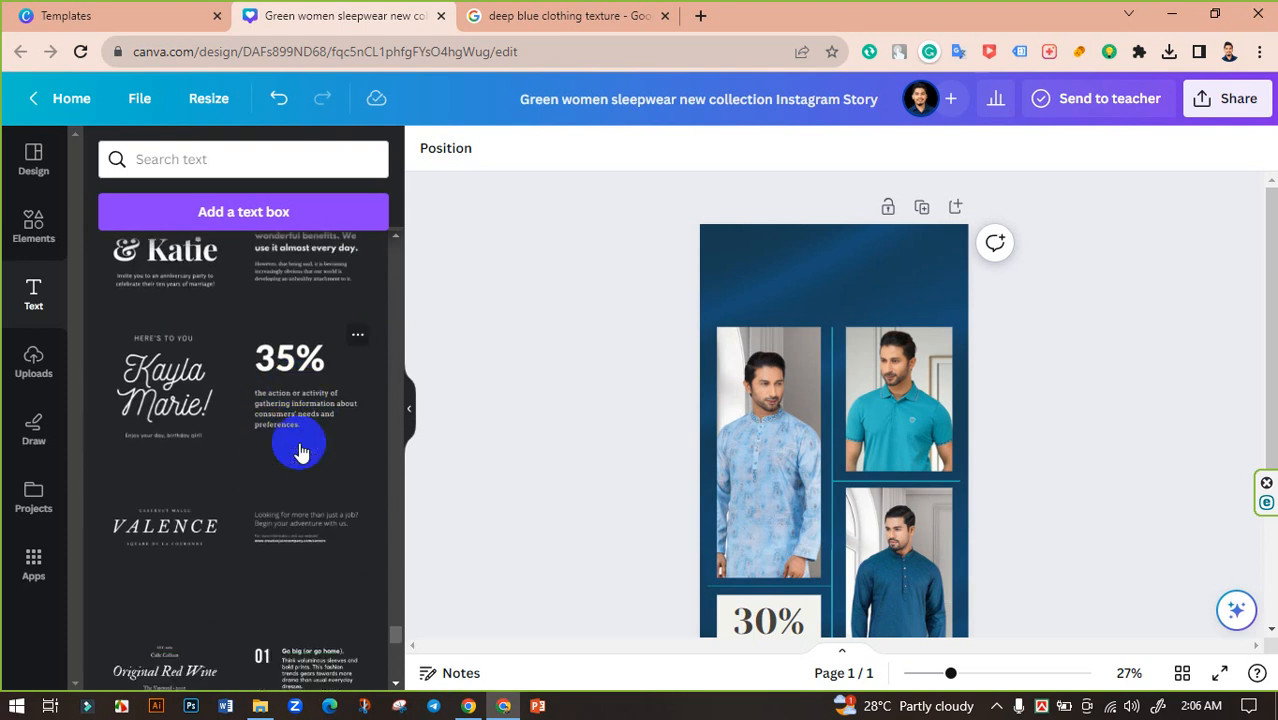
scroll(333, 460, down, 2)
scroll(332, 463, up, 1)
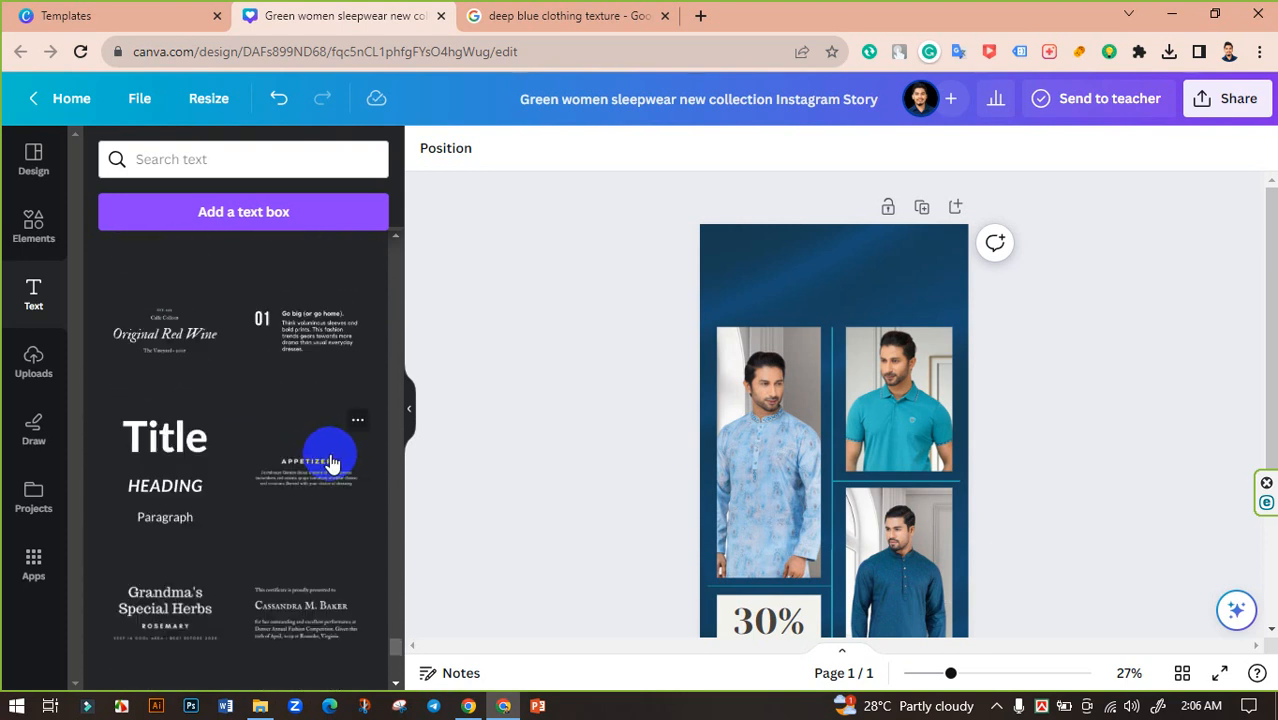
scroll(305, 422, down, 6)
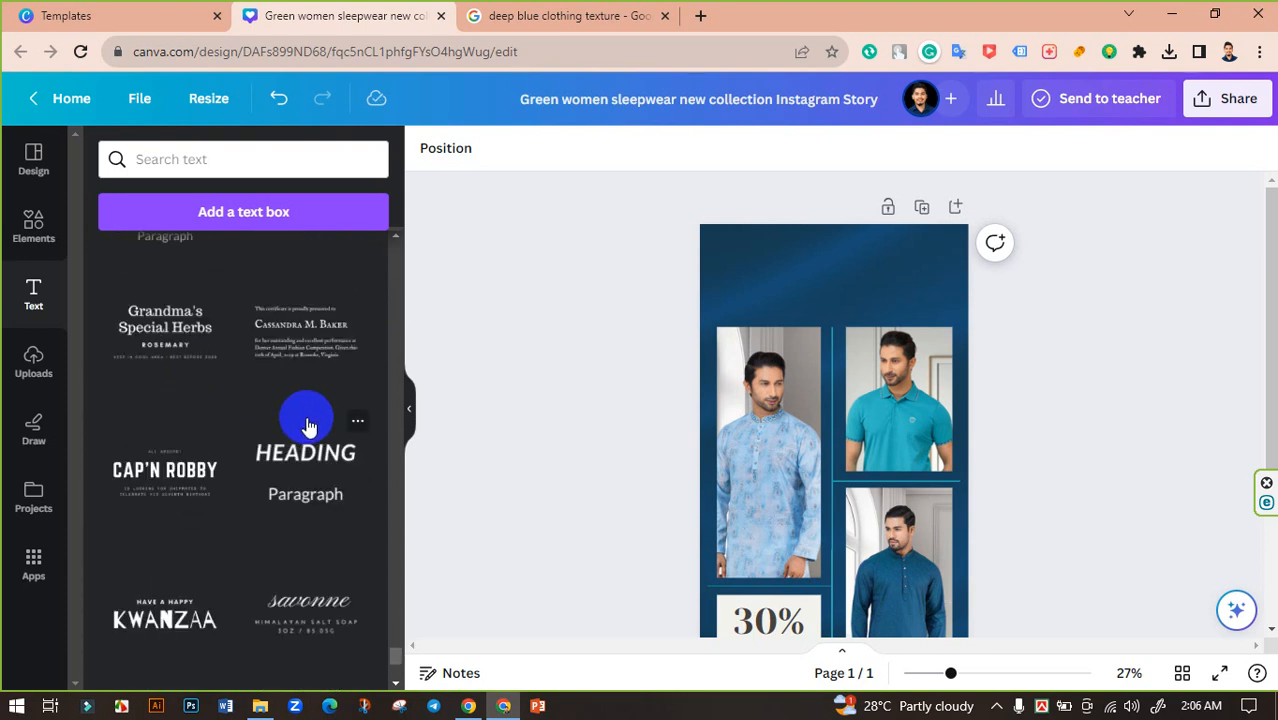
scroll(307, 427, up, 1)
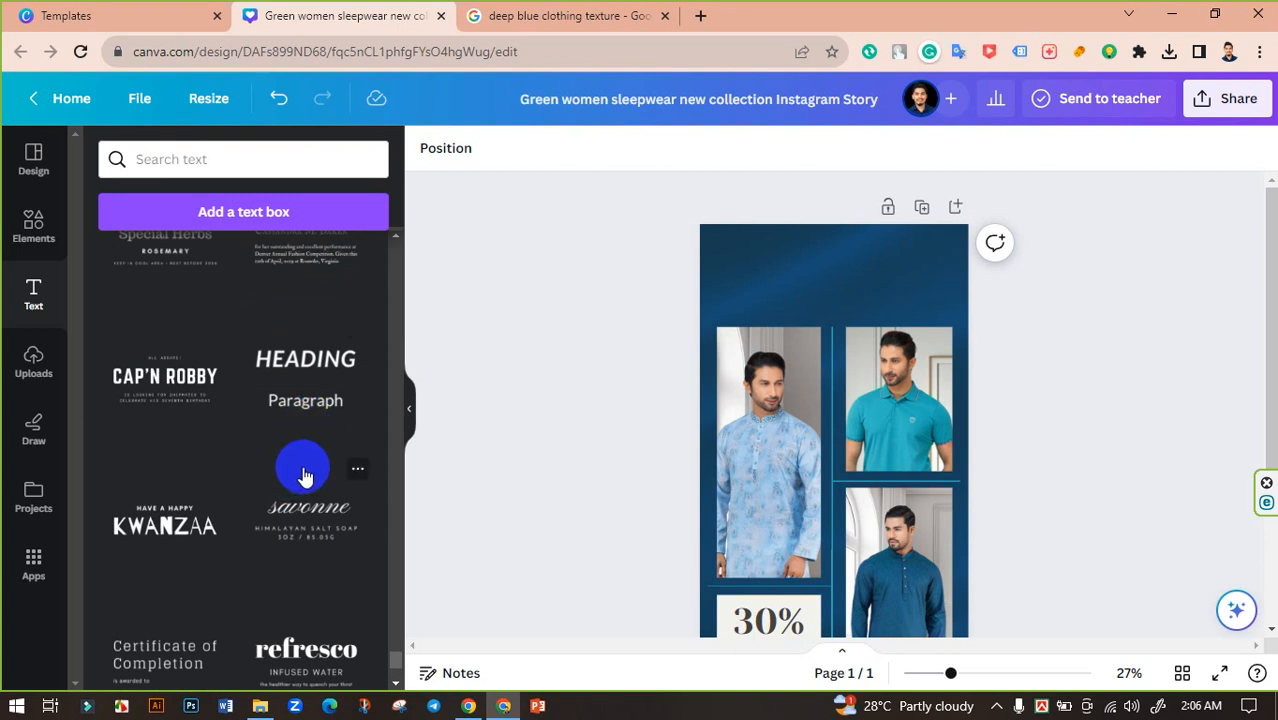
scroll(300, 430, down, 2)
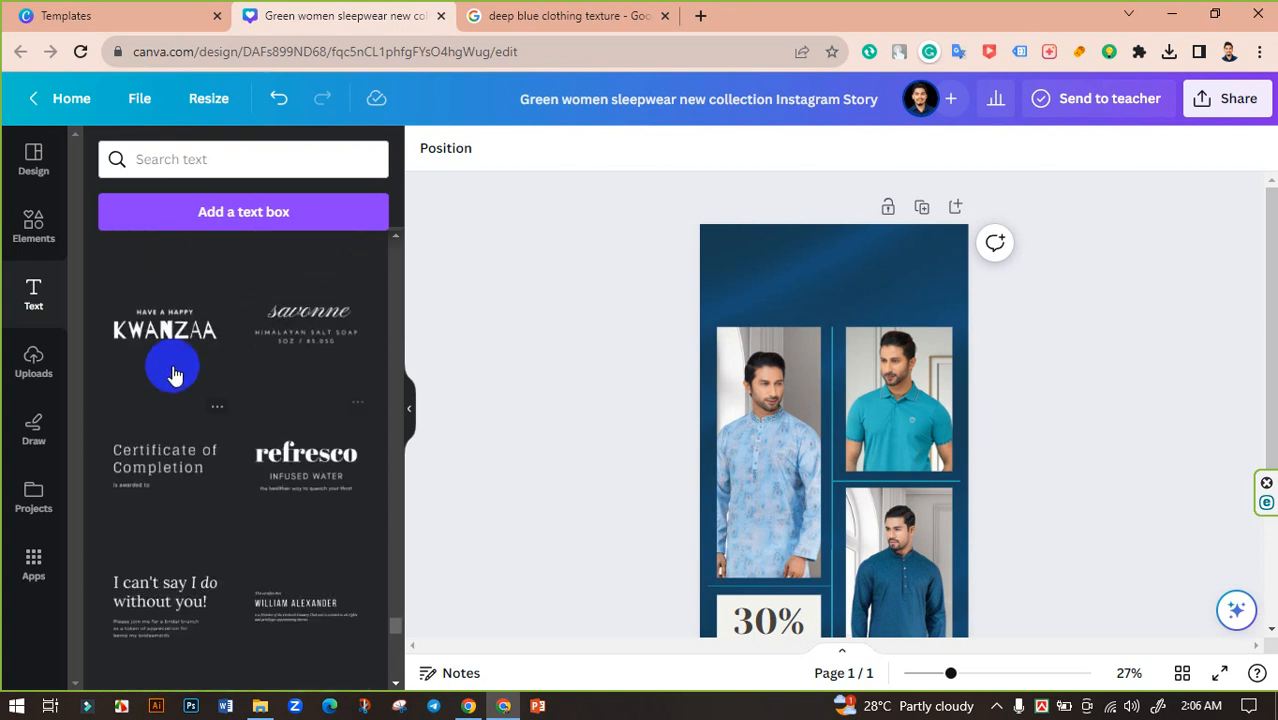
scroll(279, 410, down, 1)
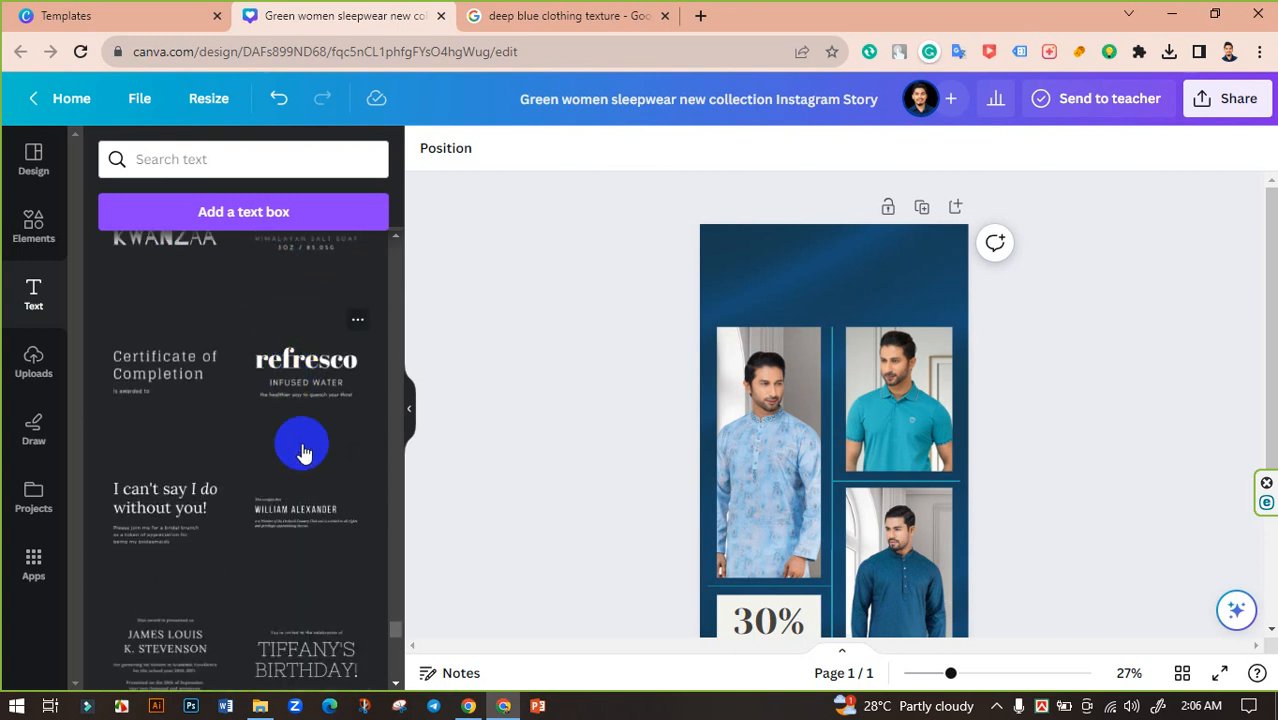
scroll(295, 458, down, 7)
scroll(230, 432, up, 1)
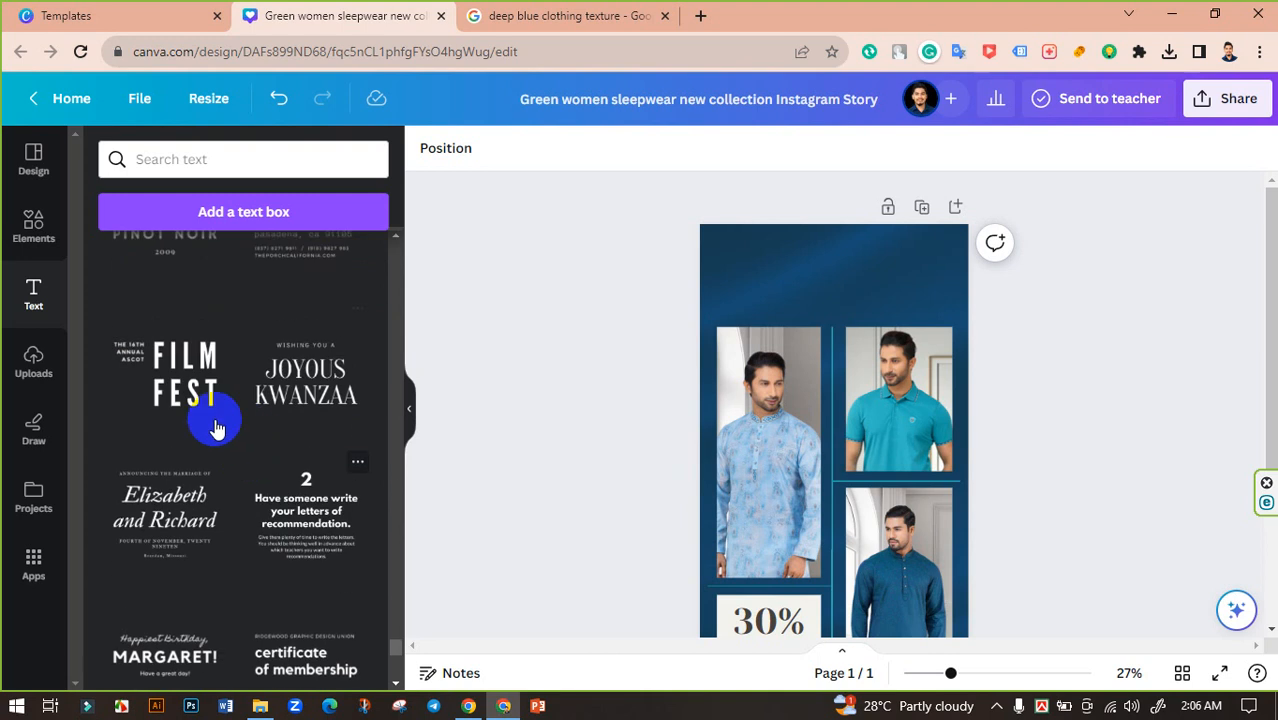
scroll(315, 415, down, 5)
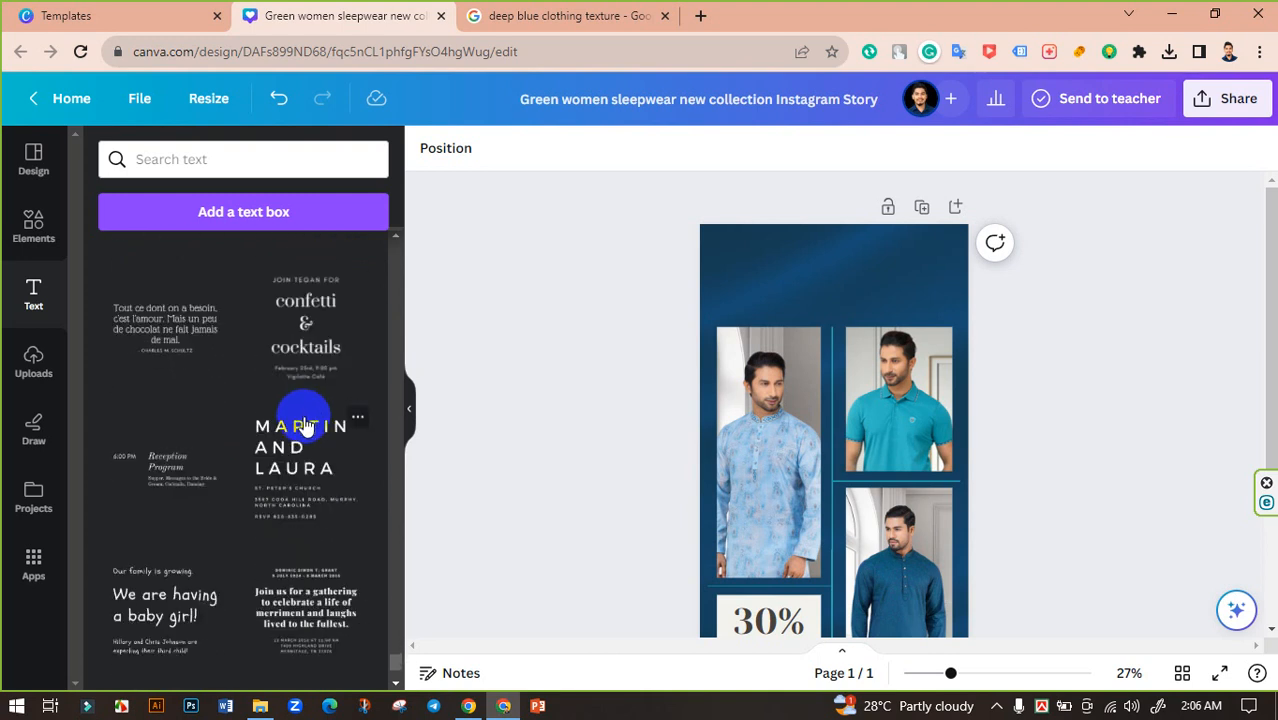
scroll(300, 460, down, 5)
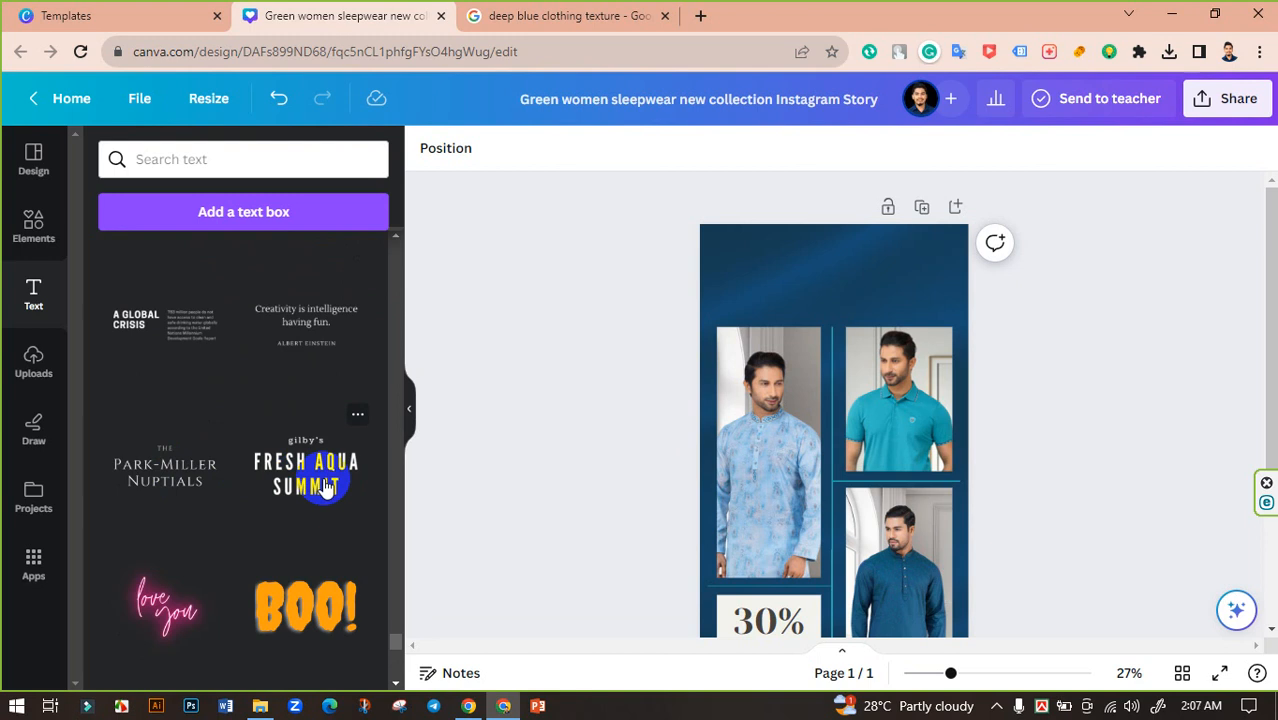
scroll(326, 487, down, 4)
scroll(326, 487, down, 3)
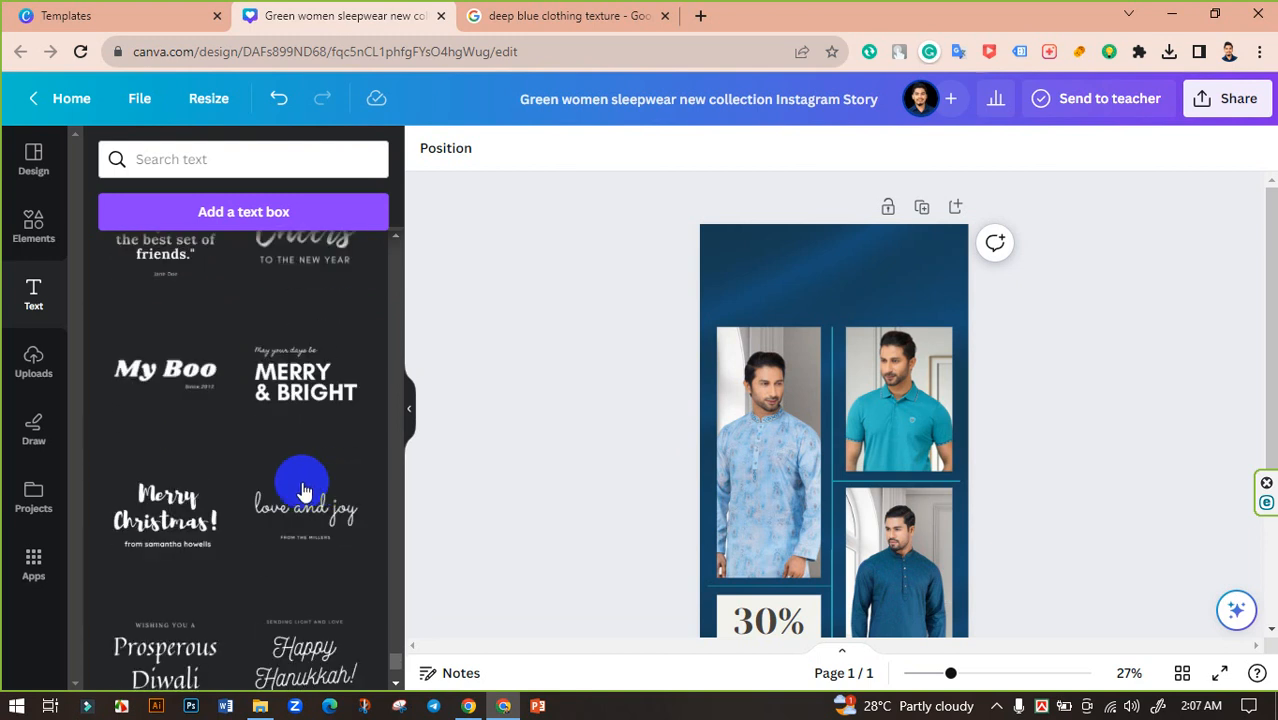
scroll(305, 490, up, 6)
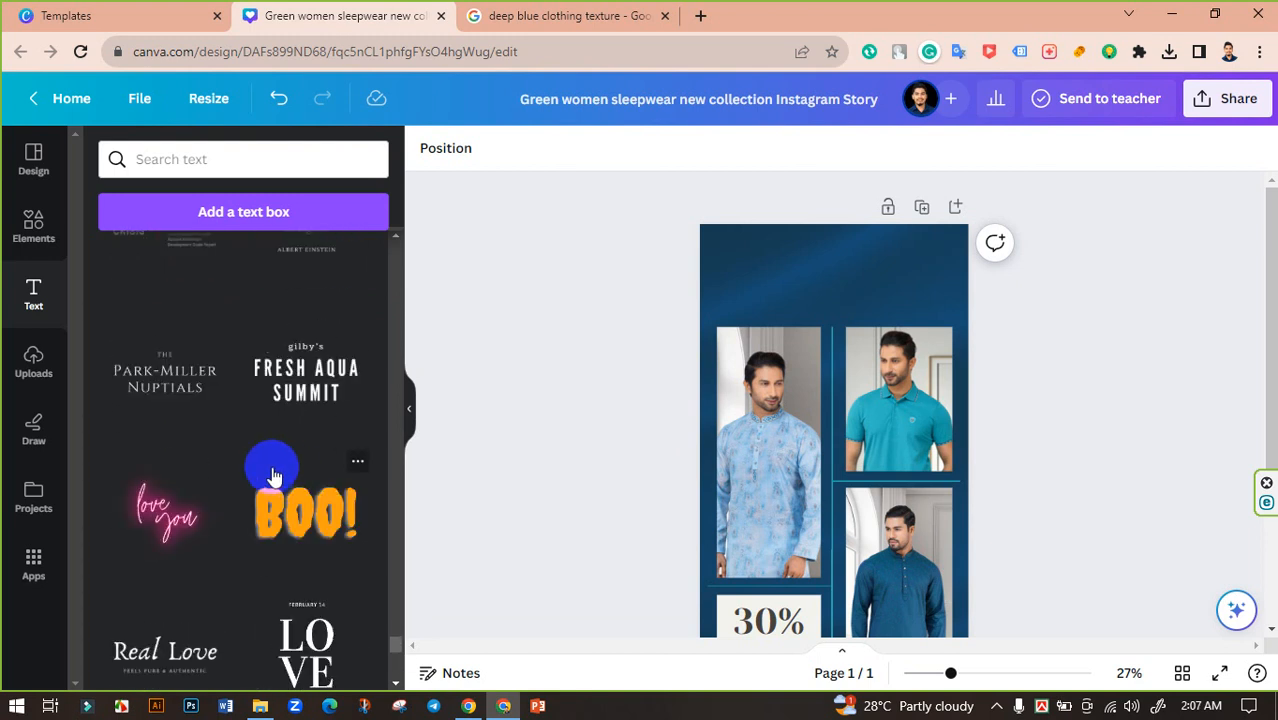
scroll(270, 465, up, 1)
scroll(274, 465, down, 9)
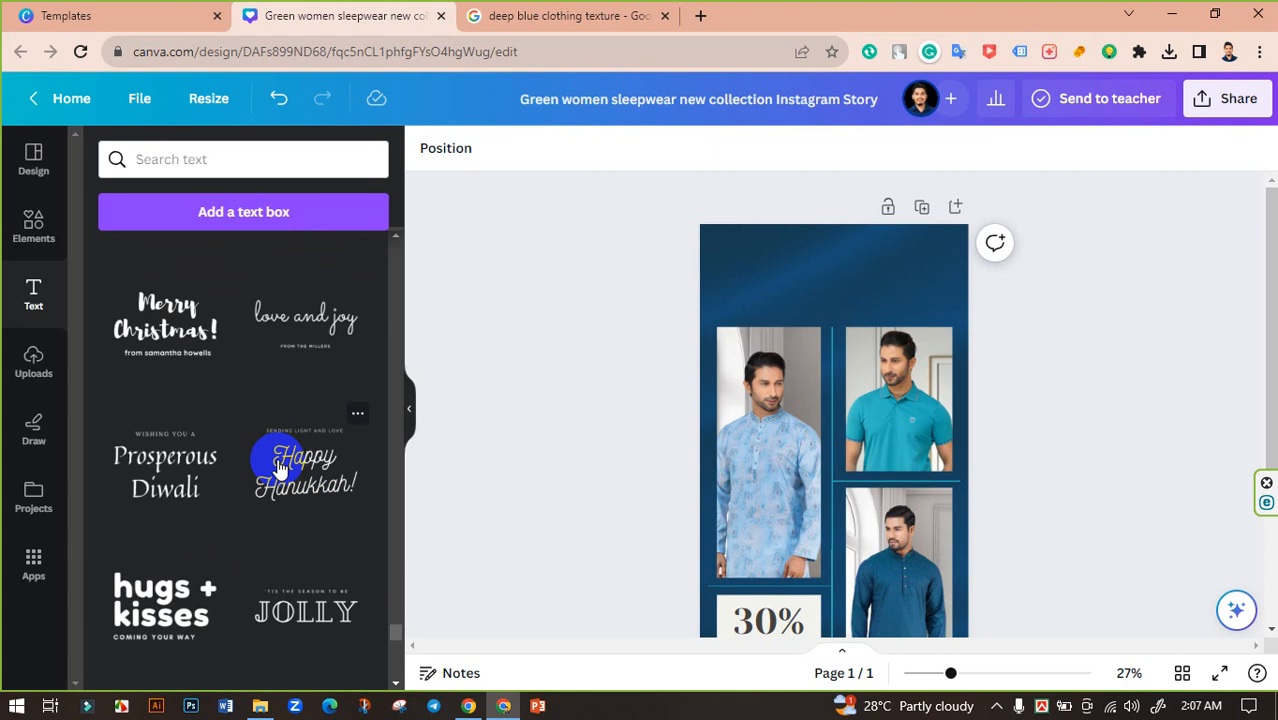
scroll(283, 466, down, 5)
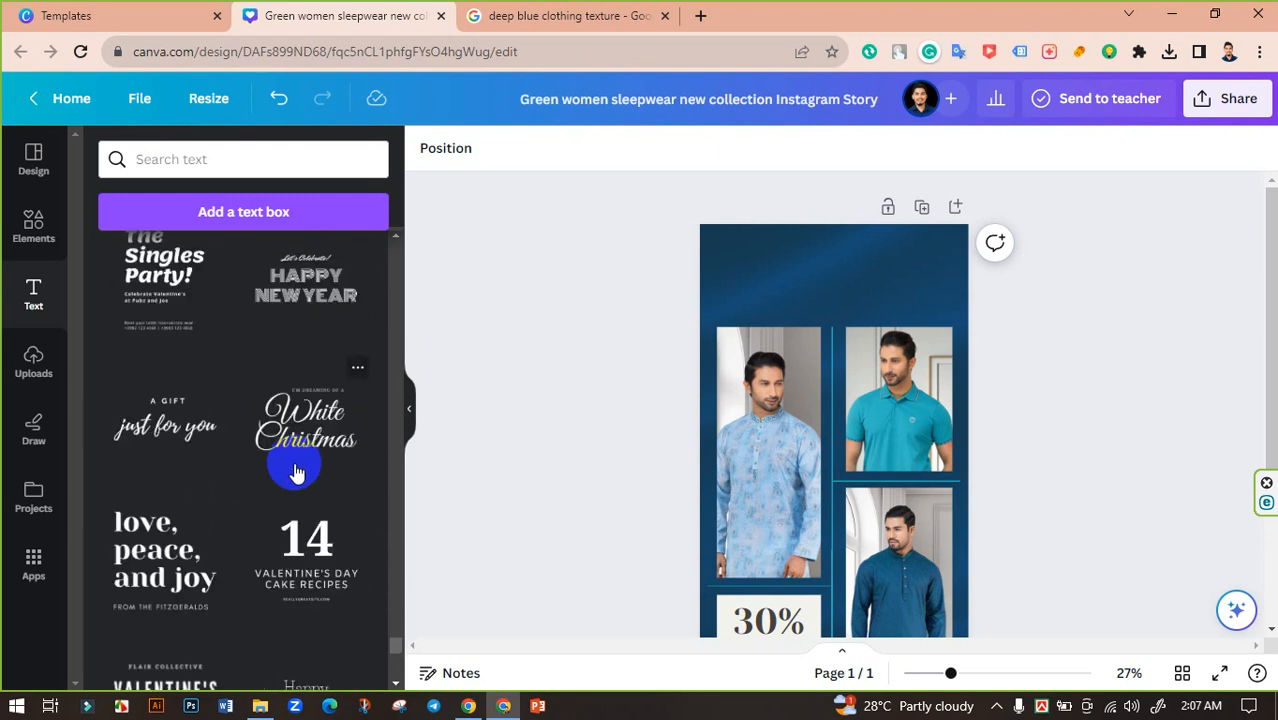
Add the "XOXO" font combination with the small "HUGS AND KISSES" line and place it in the empty area above the photos.
scroll(295, 473, down, 3)
scroll(294, 474, up, 2)
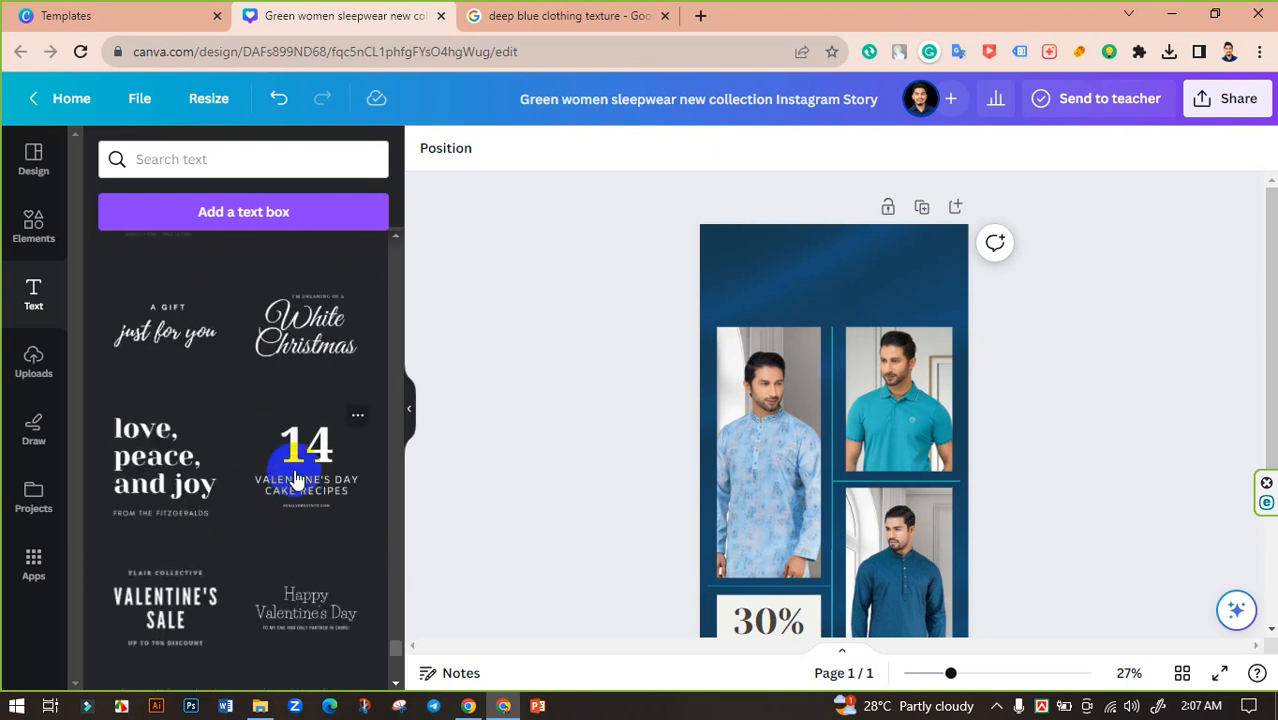
scroll(296, 478, down, 3)
scroll(310, 476, down, 6)
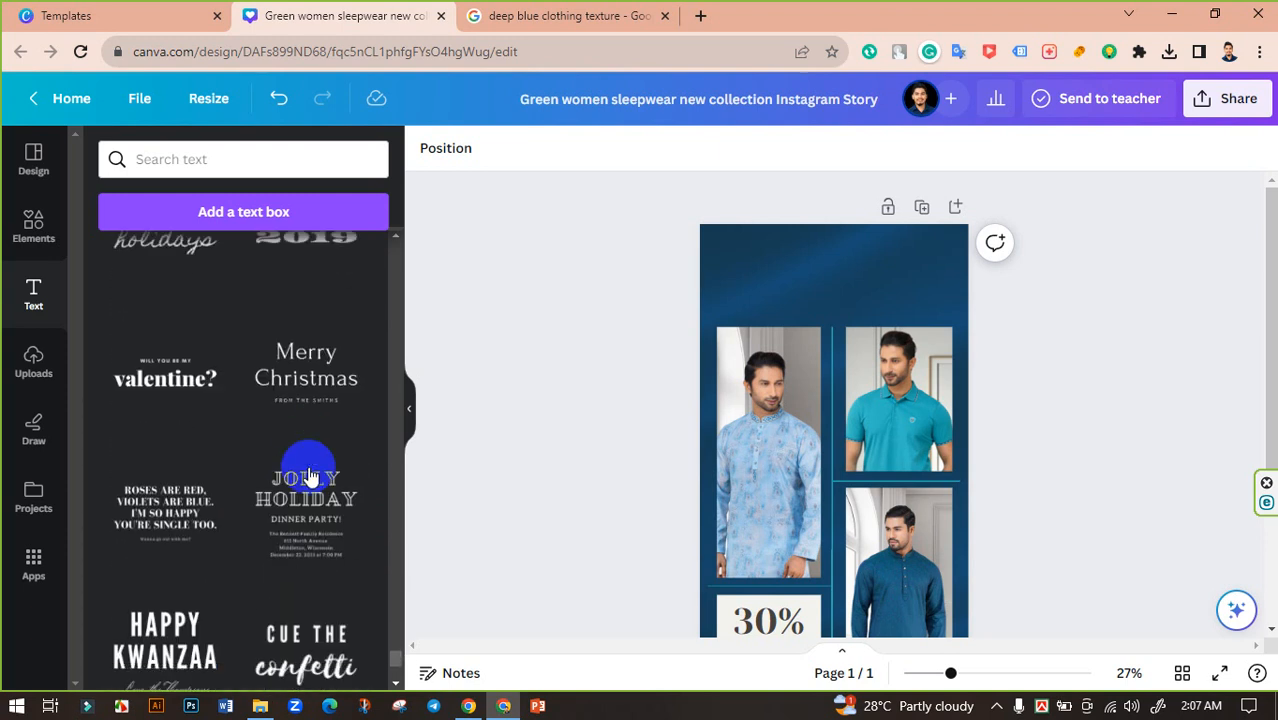
scroll(310, 476, up, 2)
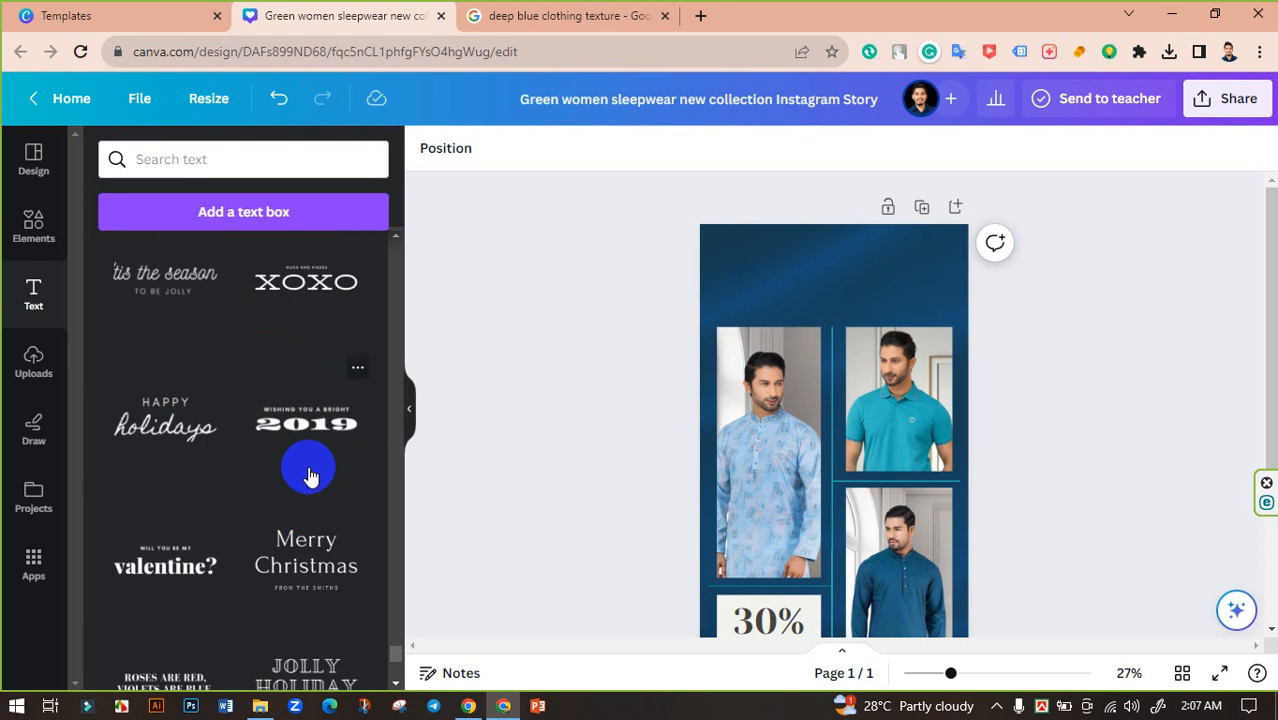
scroll(310, 476, down, 2)
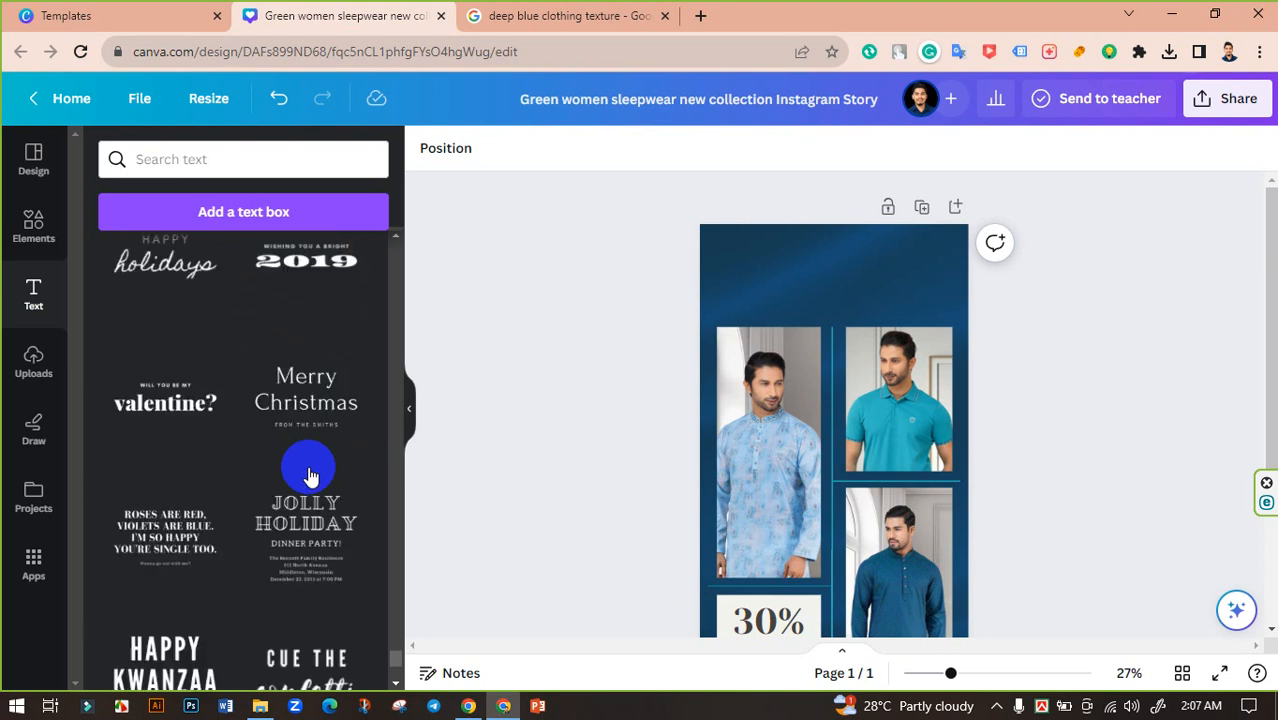
scroll(310, 470, up, 3)
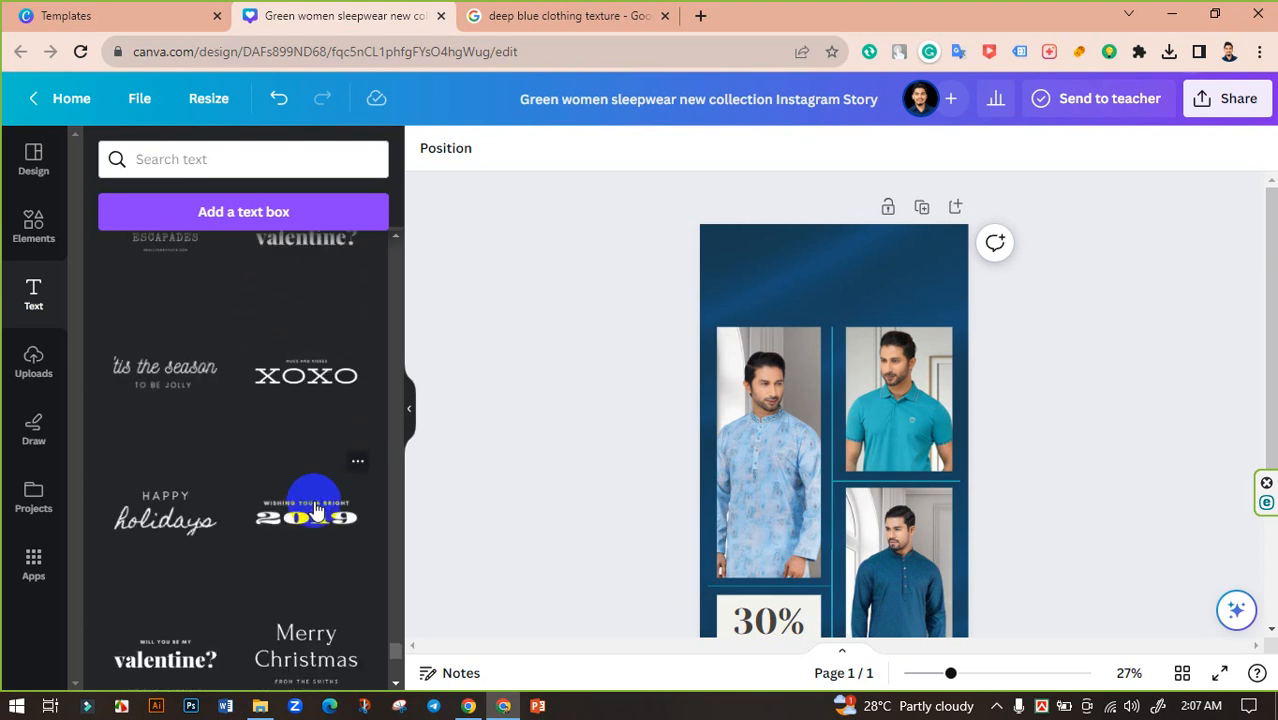
click(310, 400)
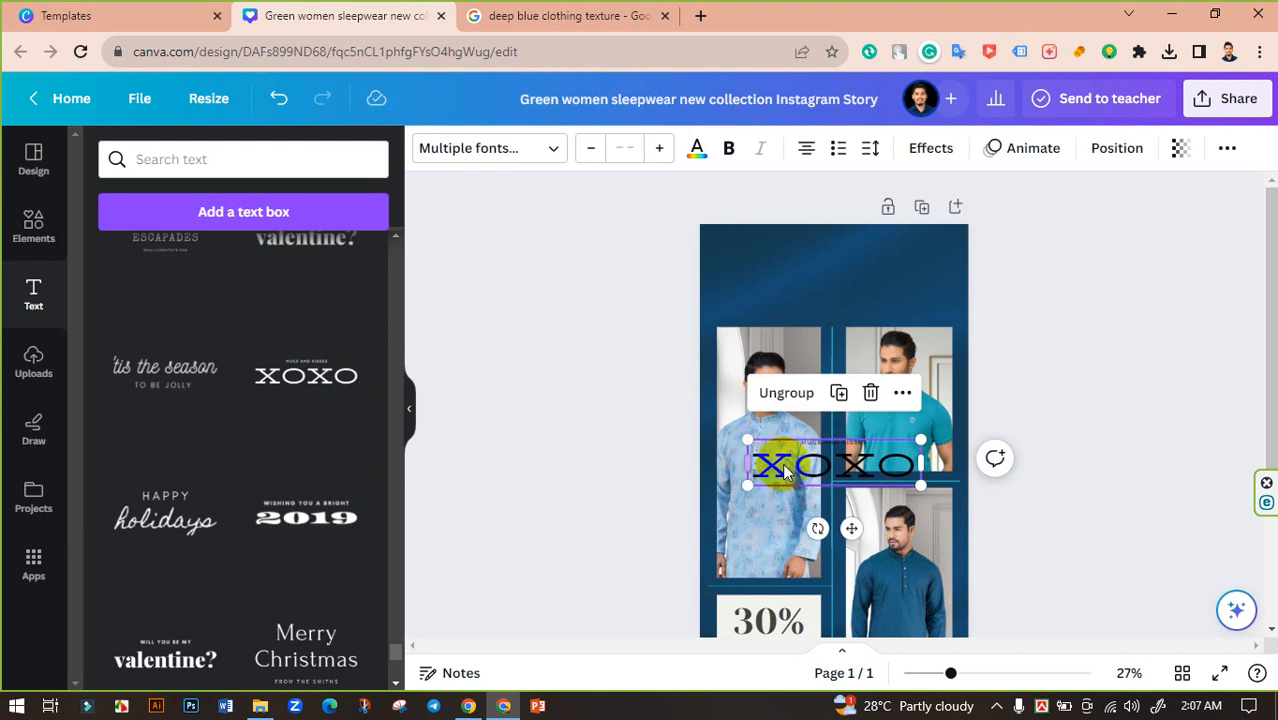
drag(884, 472, 870, 294)
Replace the "XOXO" text with "STYLE" and widen its box to the right edge of the photos.
double_click(862, 292)
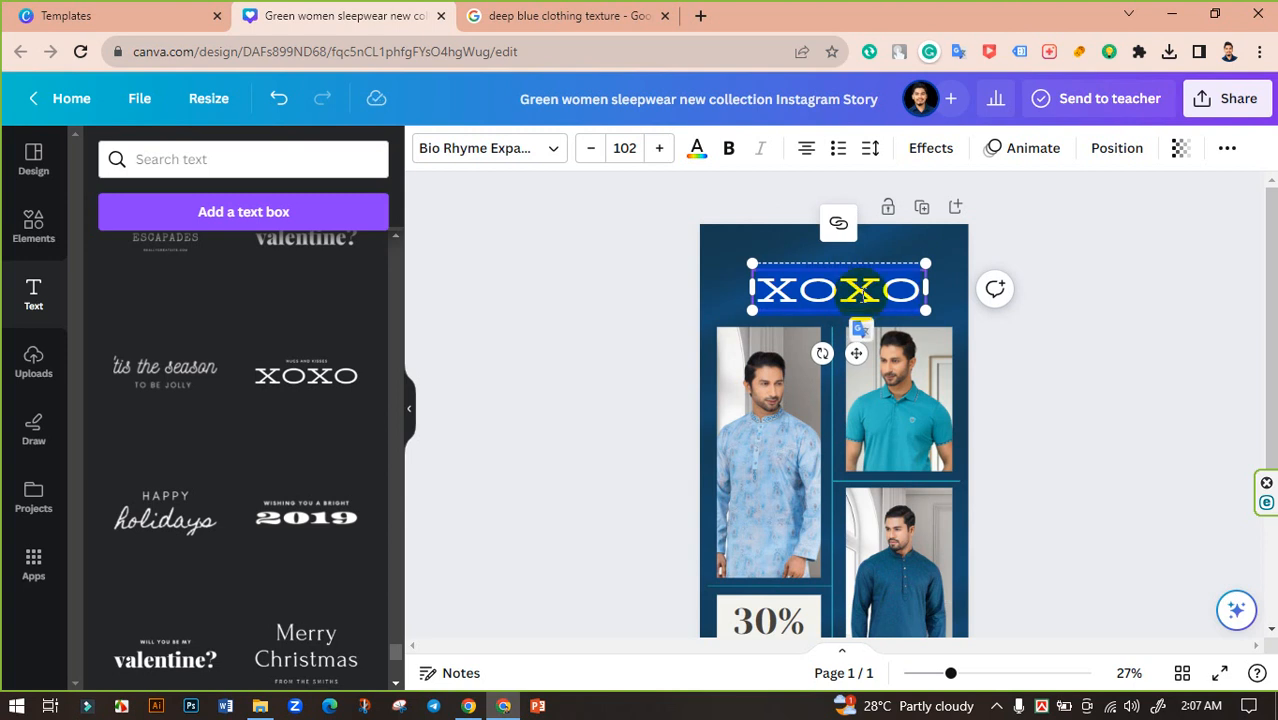
text(S)
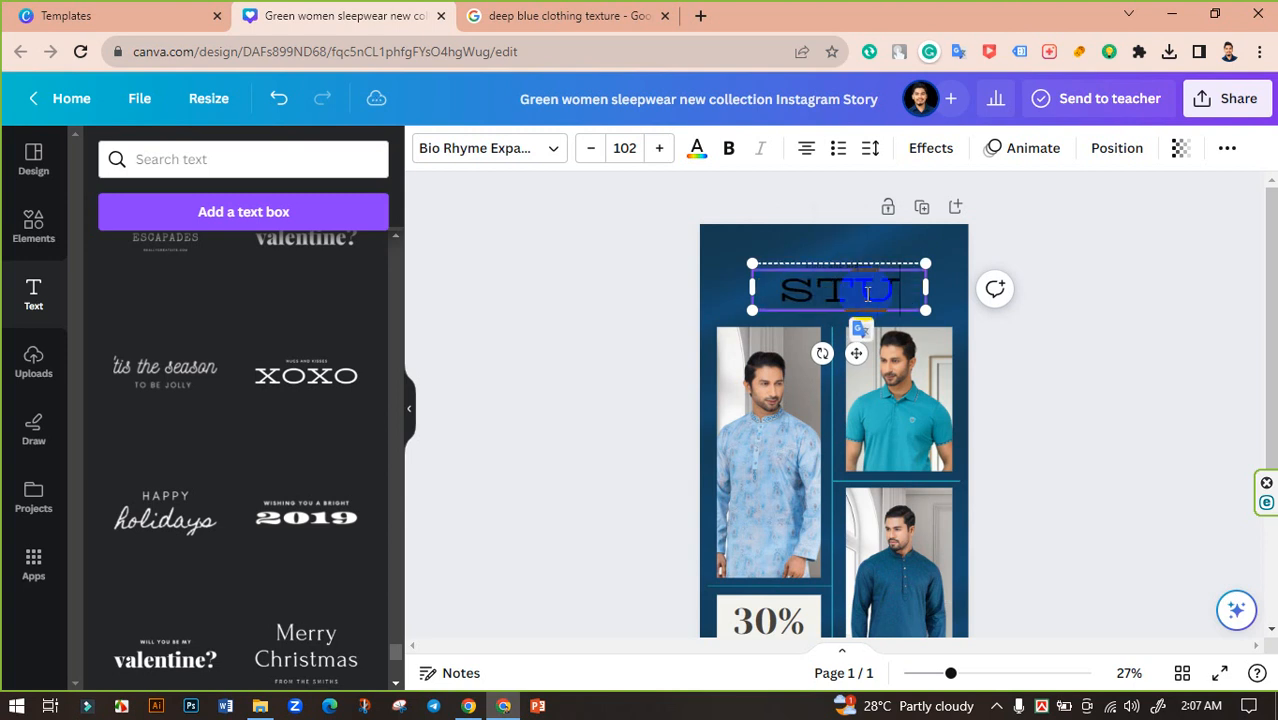
text(TYLE)
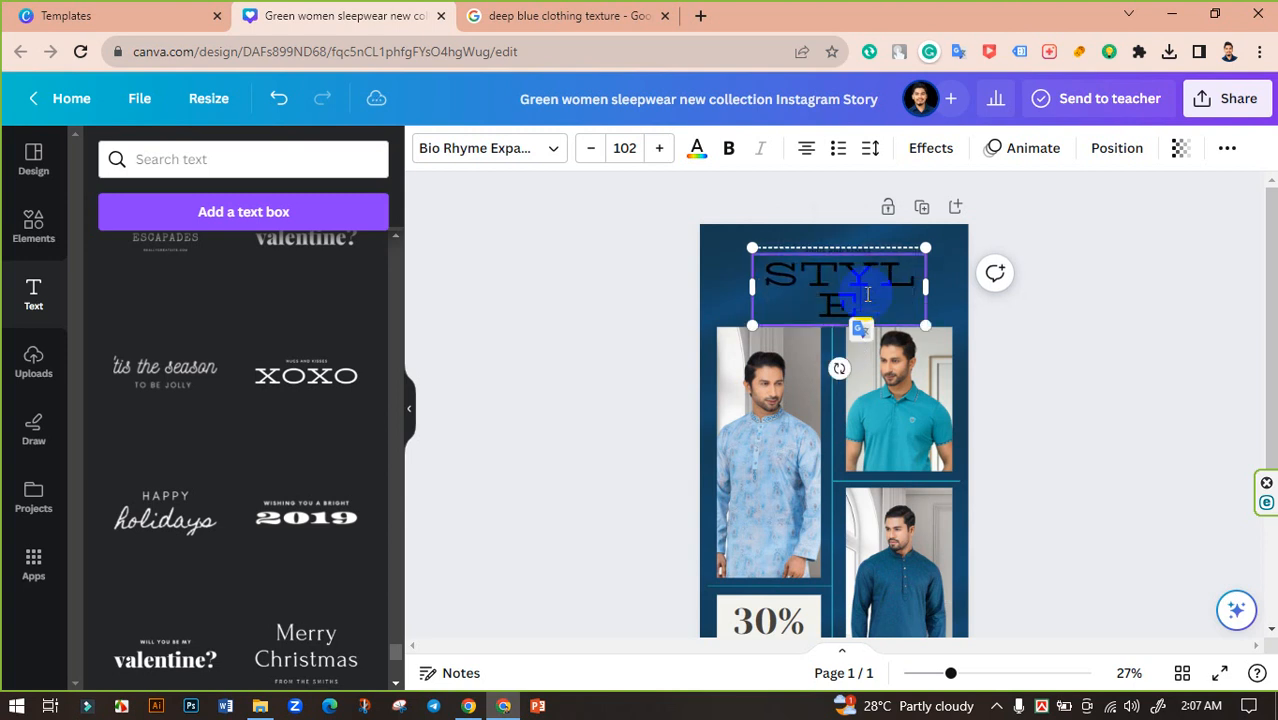
drag(934, 294, 965, 288)
Change the heading text to "FASHION", widen it to the full width of the photos and position it just above them.
click(924, 290)
click(924, 289)
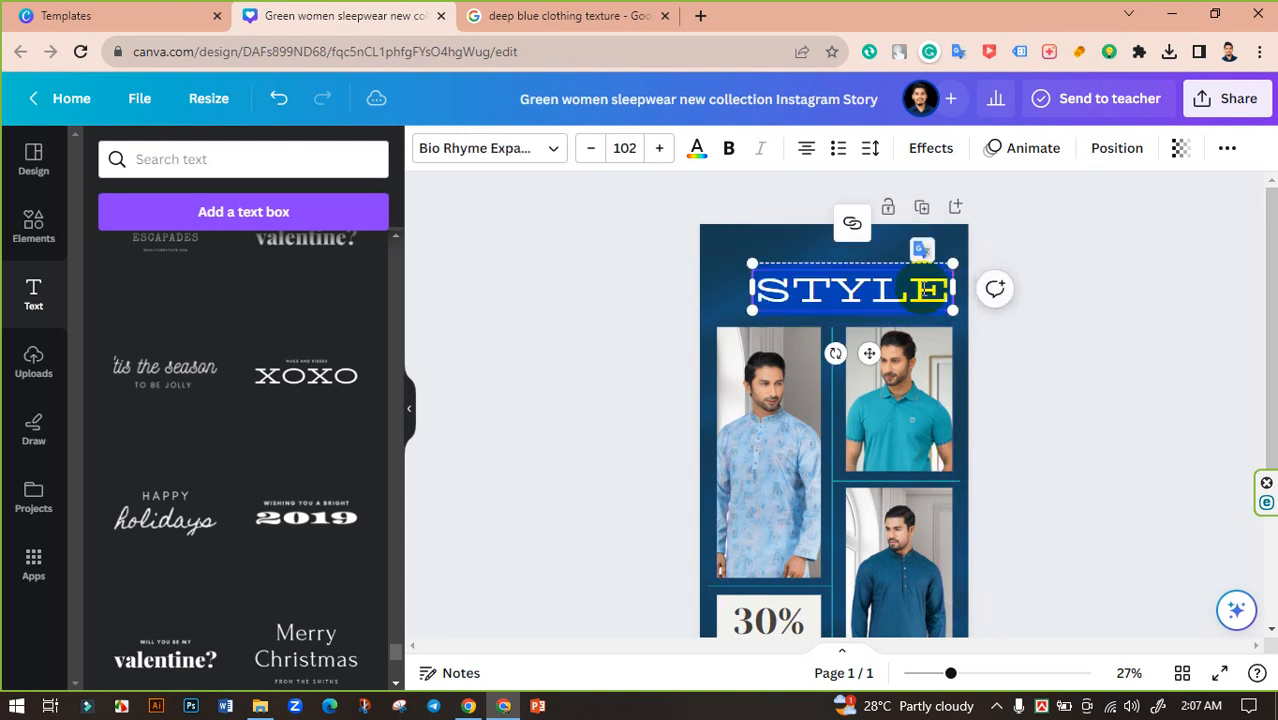
text(FASH)
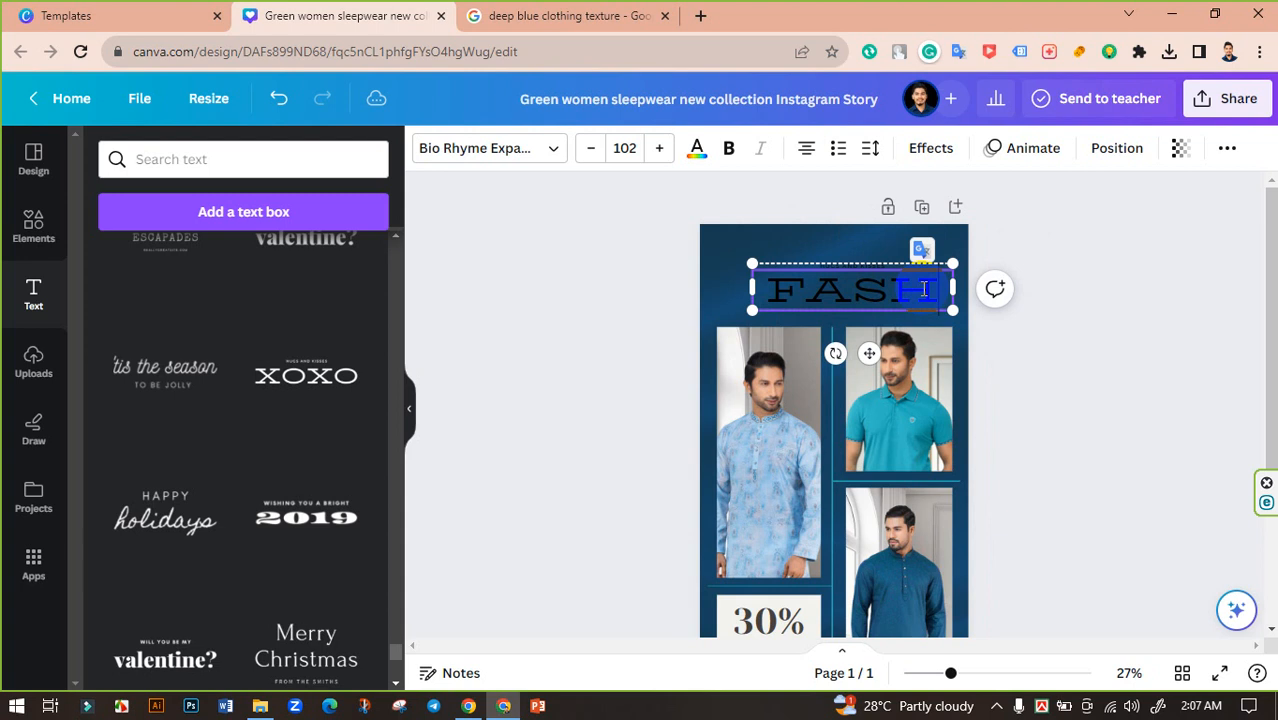
text(ION)
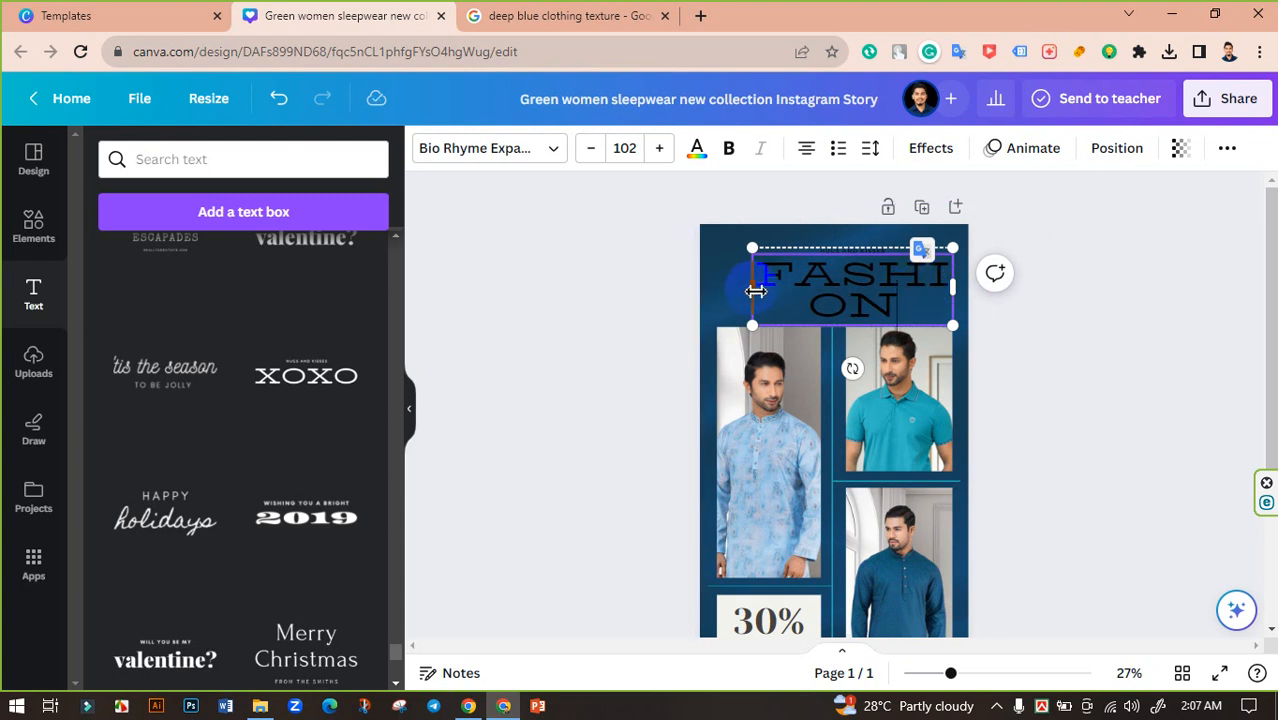
drag(753, 288, 724, 311)
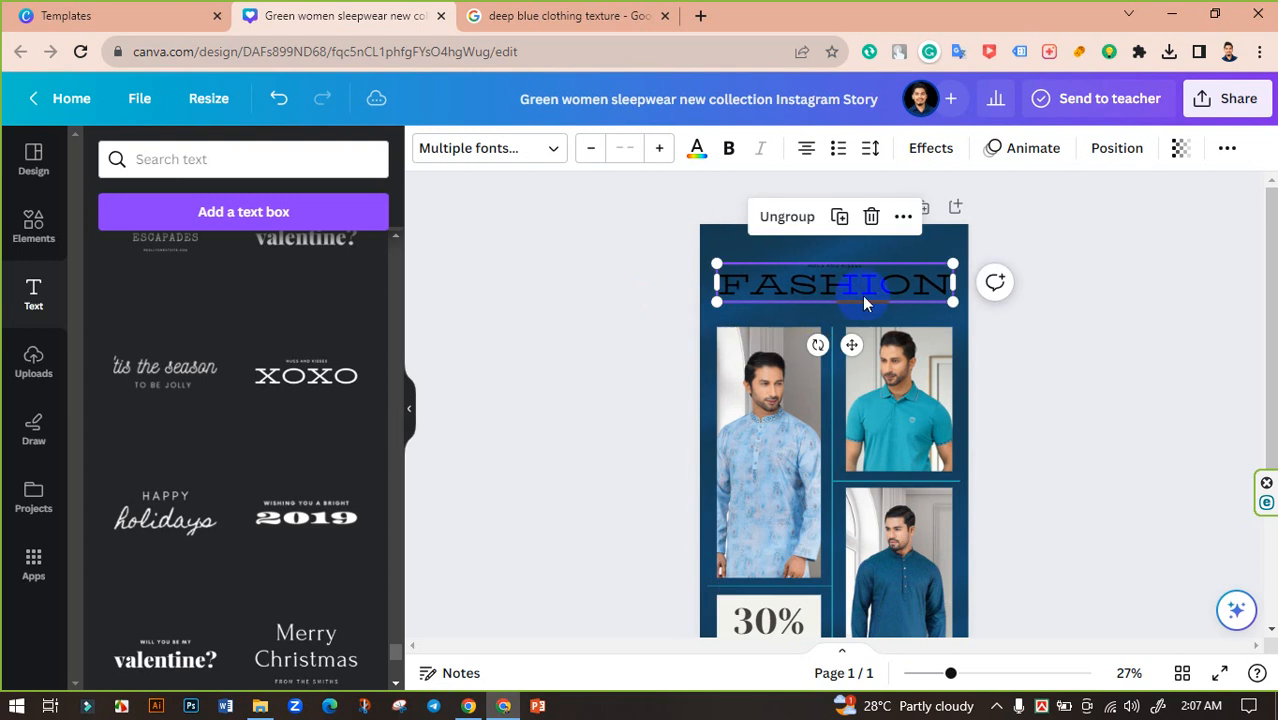
drag(866, 291, 840, 292)
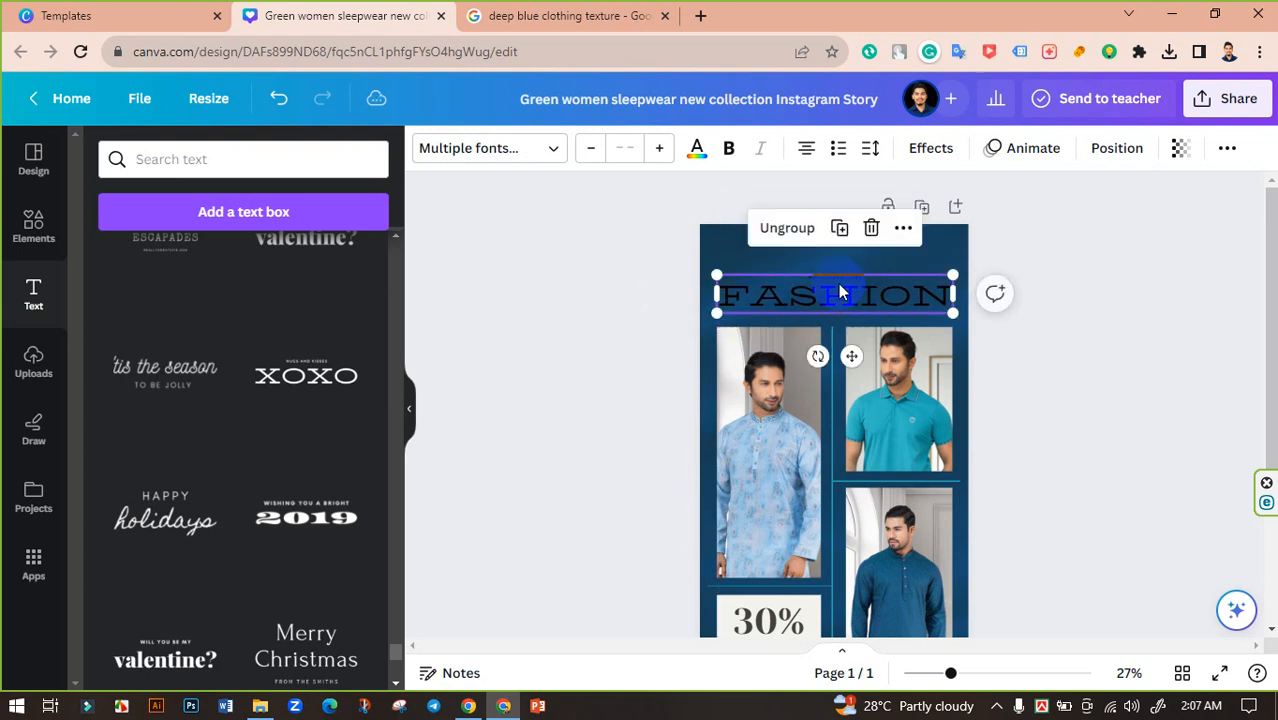
Ungroup the heading combination to separate the small "HUGS AND KISSES" line from "FASHION".
click(634, 280)
double_click(836, 280)
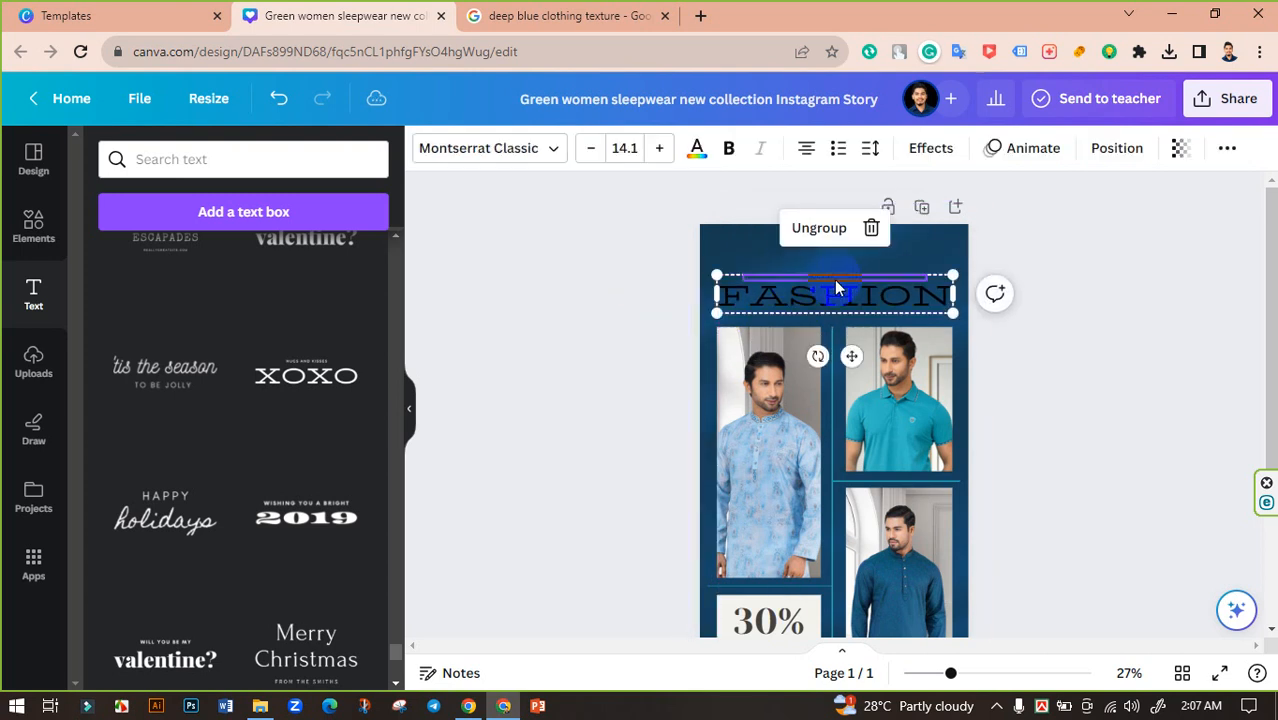
click(836, 287)
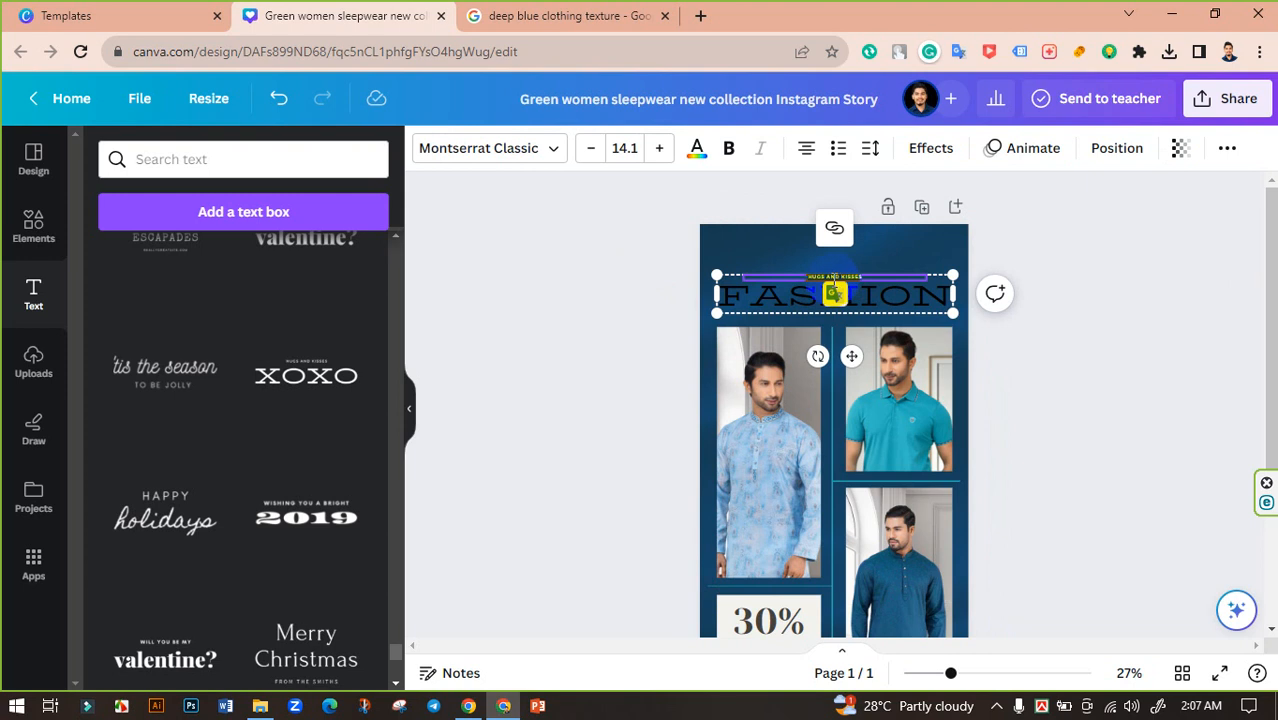
right_click(848, 293)
click(903, 482)
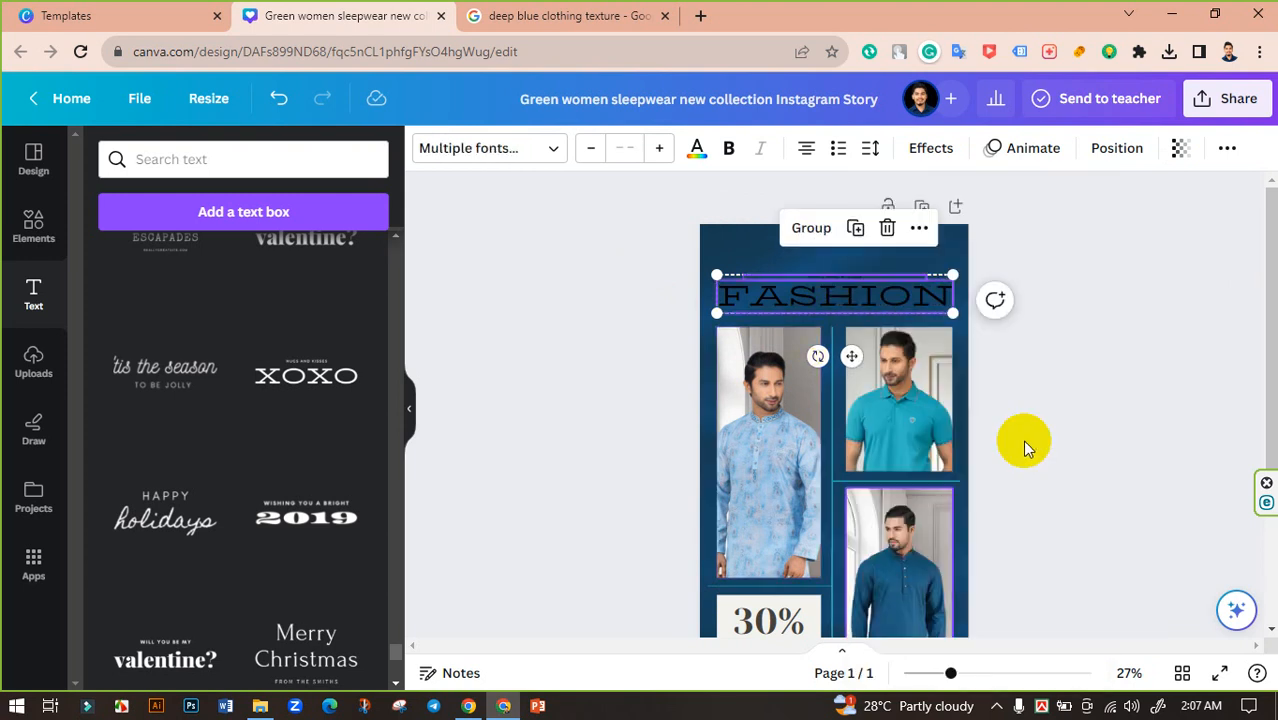
click(877, 315)
Increase the font size of the small "HUGS AND KISSES" line to 45.1.
click(833, 276)
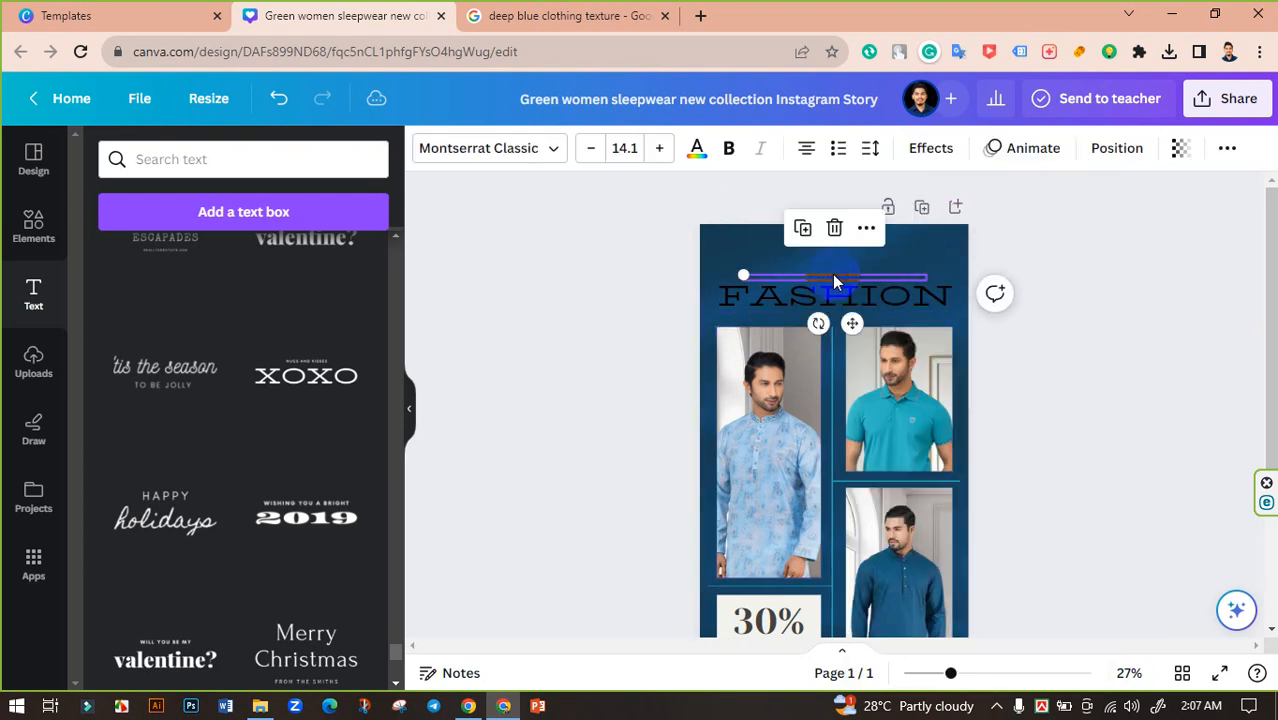
click(660, 148)
click(660, 148)
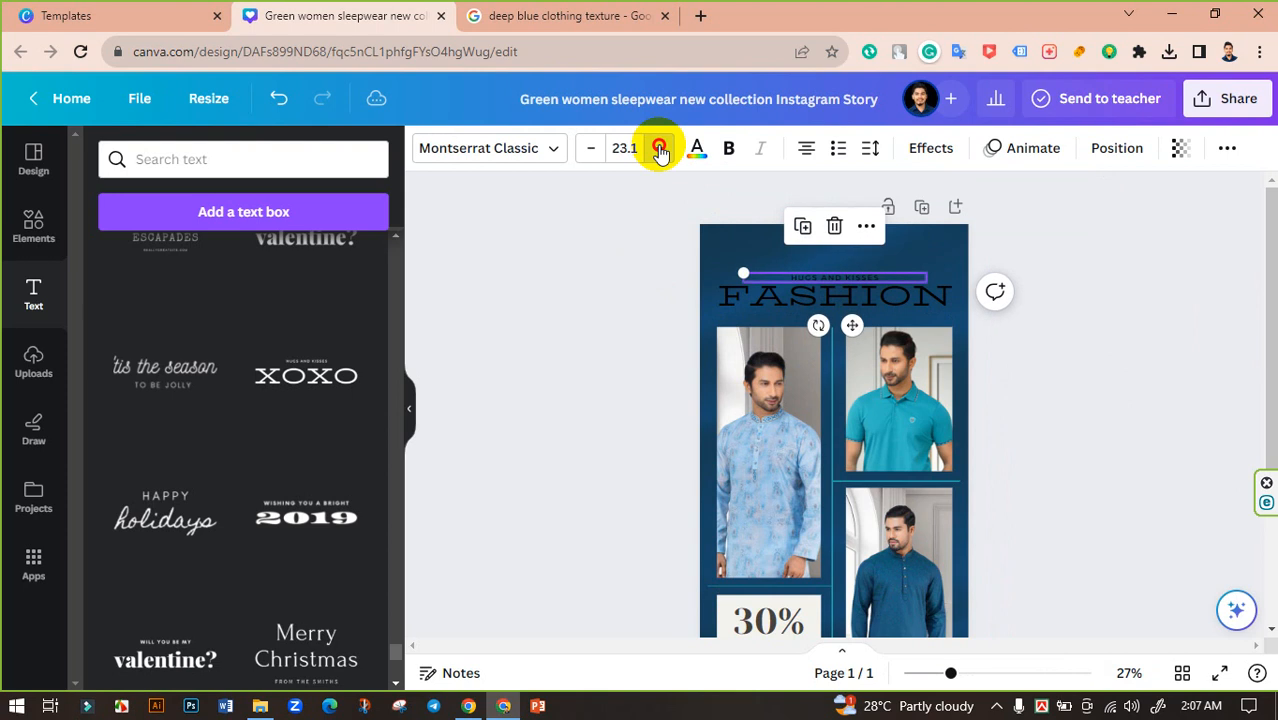
click(660, 148)
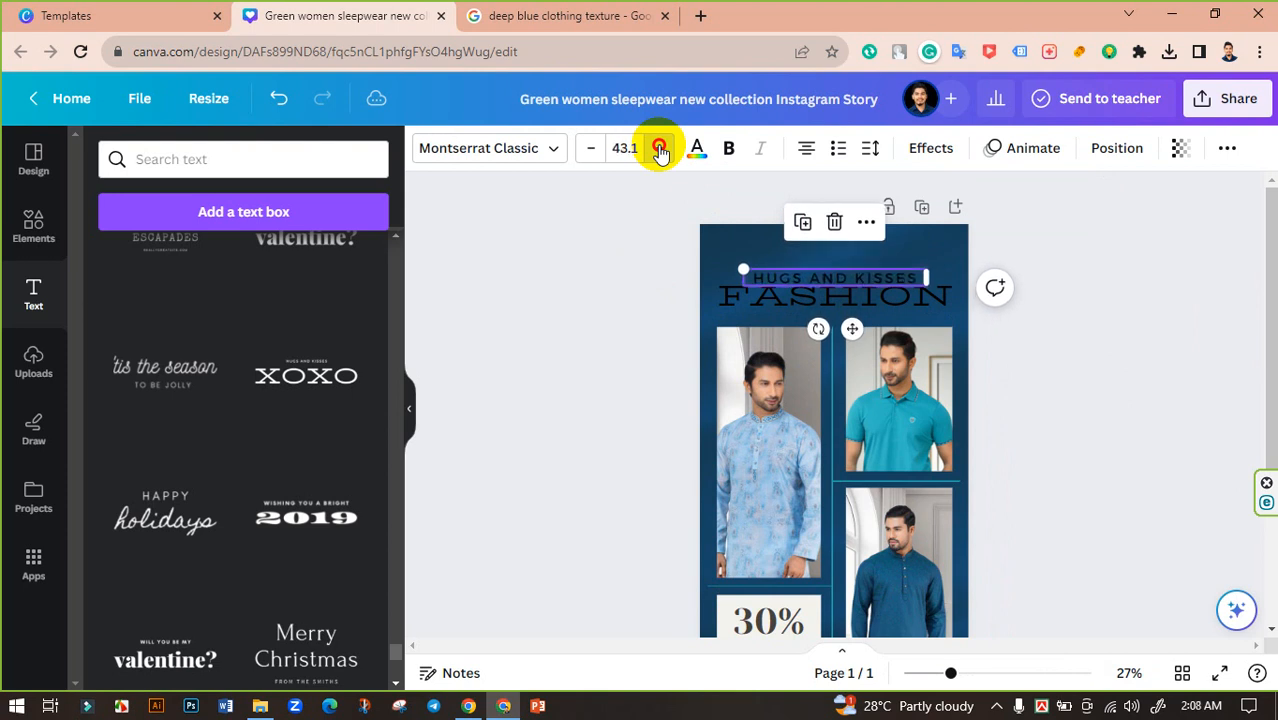
click(660, 148)
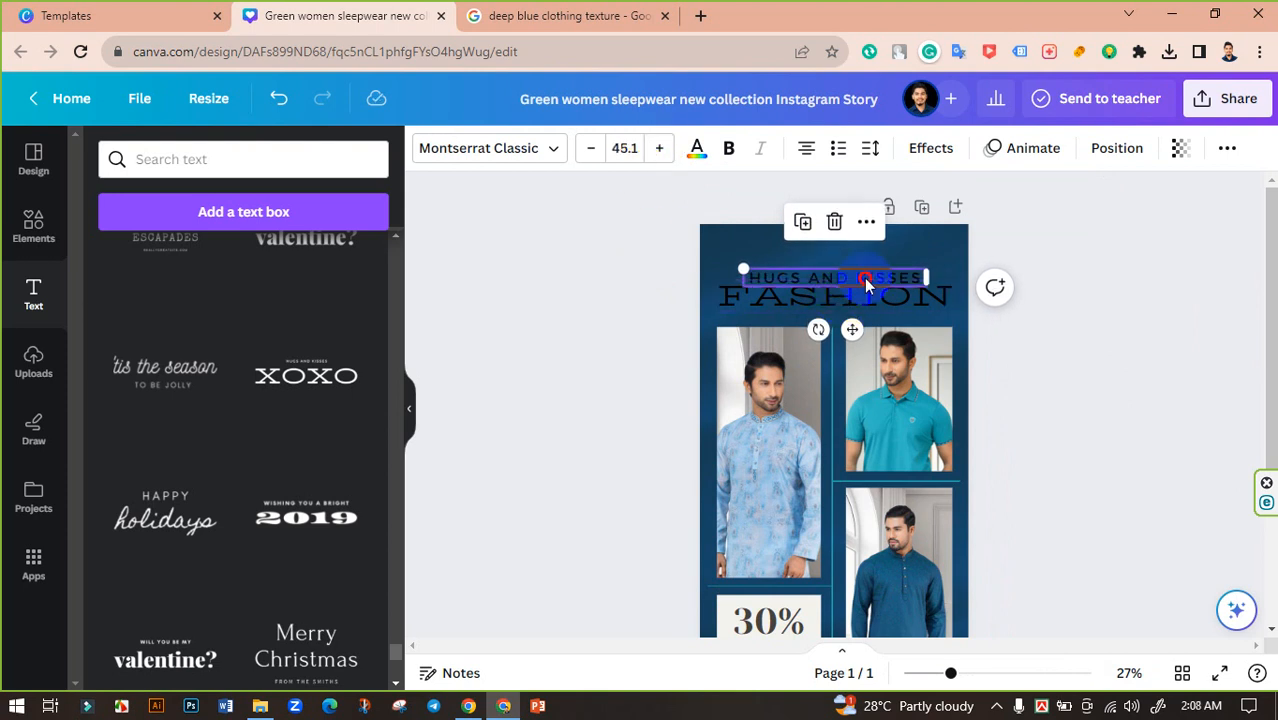
Move the small line up clear of "FASHION" and replace its text with "MEN'S NEW".
drag(864, 278, 863, 272)
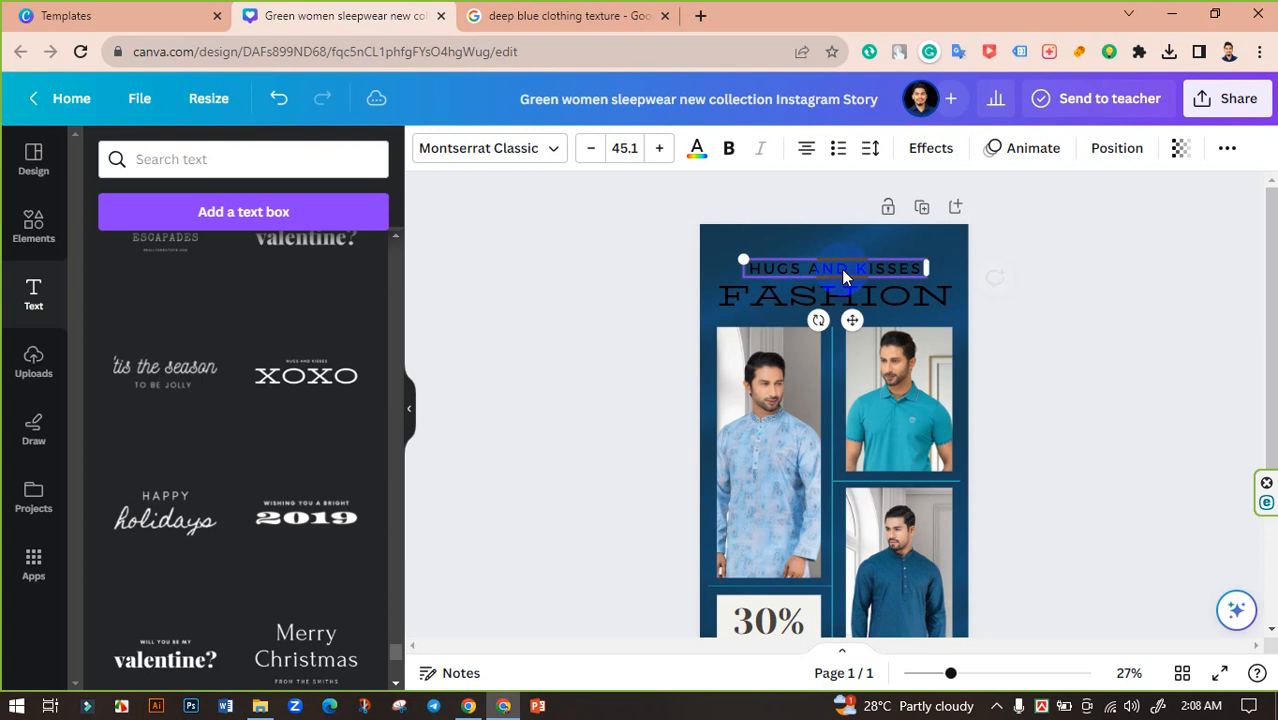
text(MEN'S NEW)
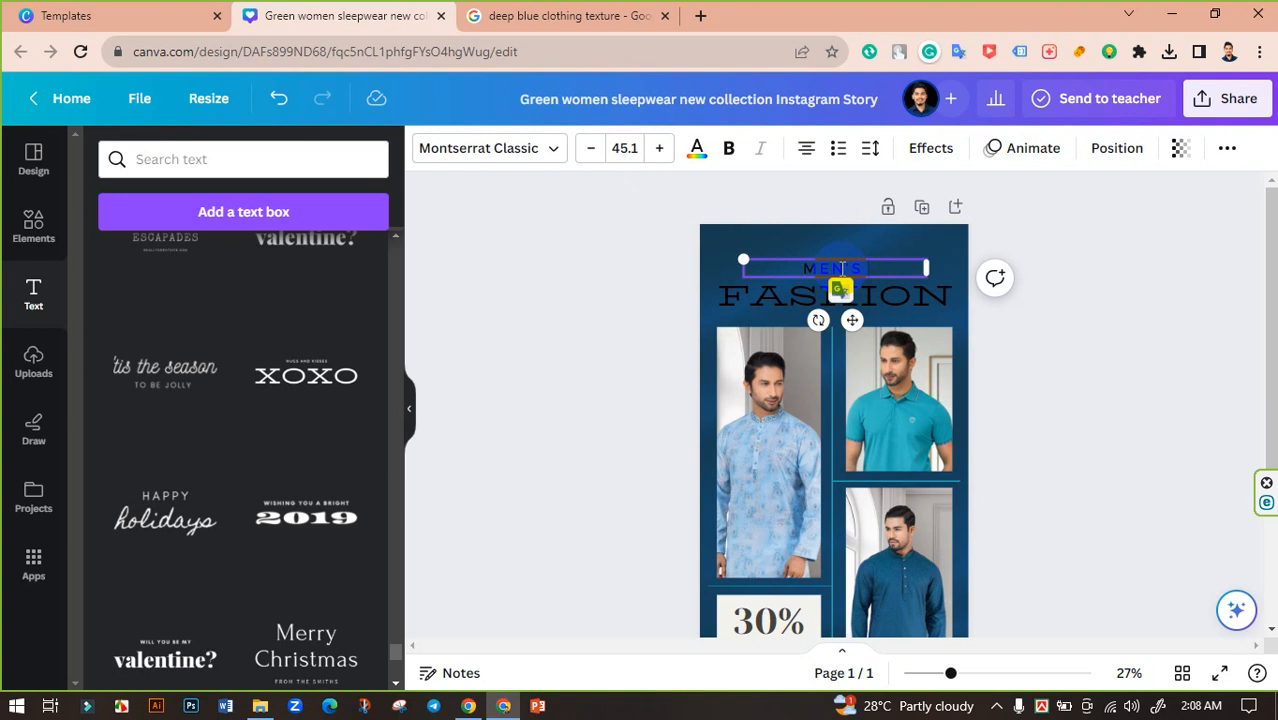
click(639, 274)
Recolour the "FASHION" heading with the off-white photo colour taken from the light blue kurta photo.
click(859, 295)
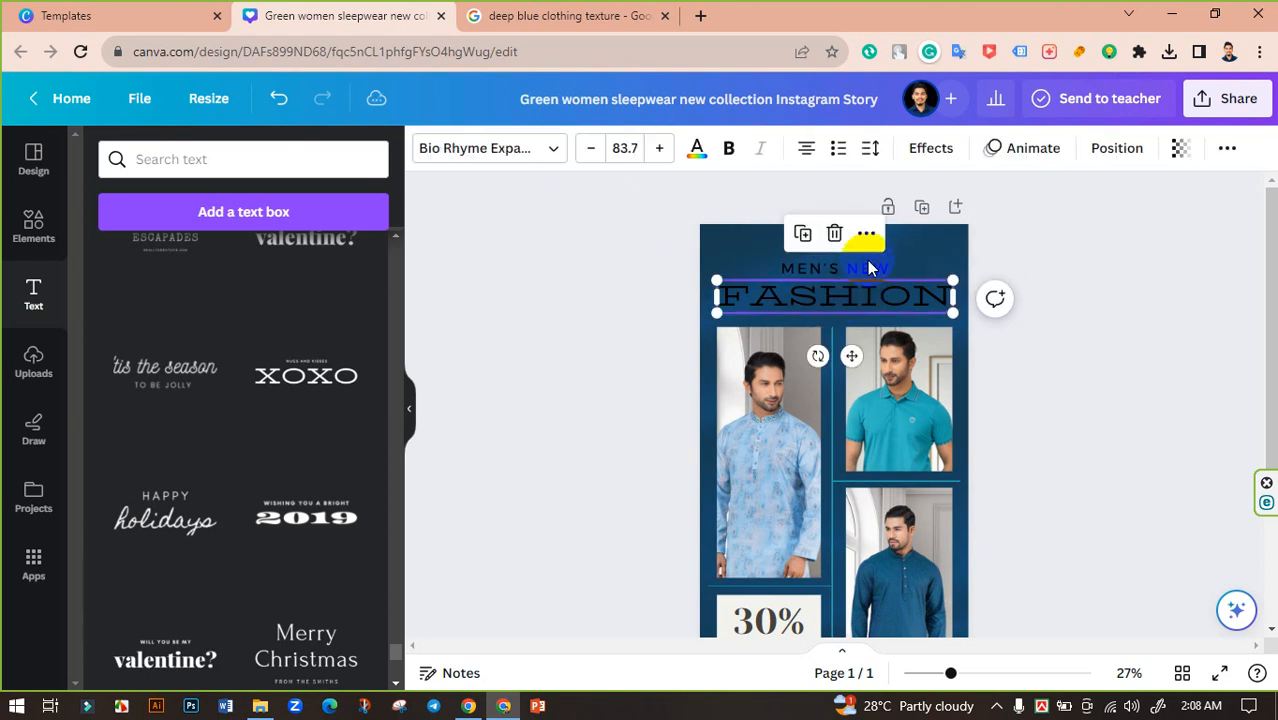
click(697, 152)
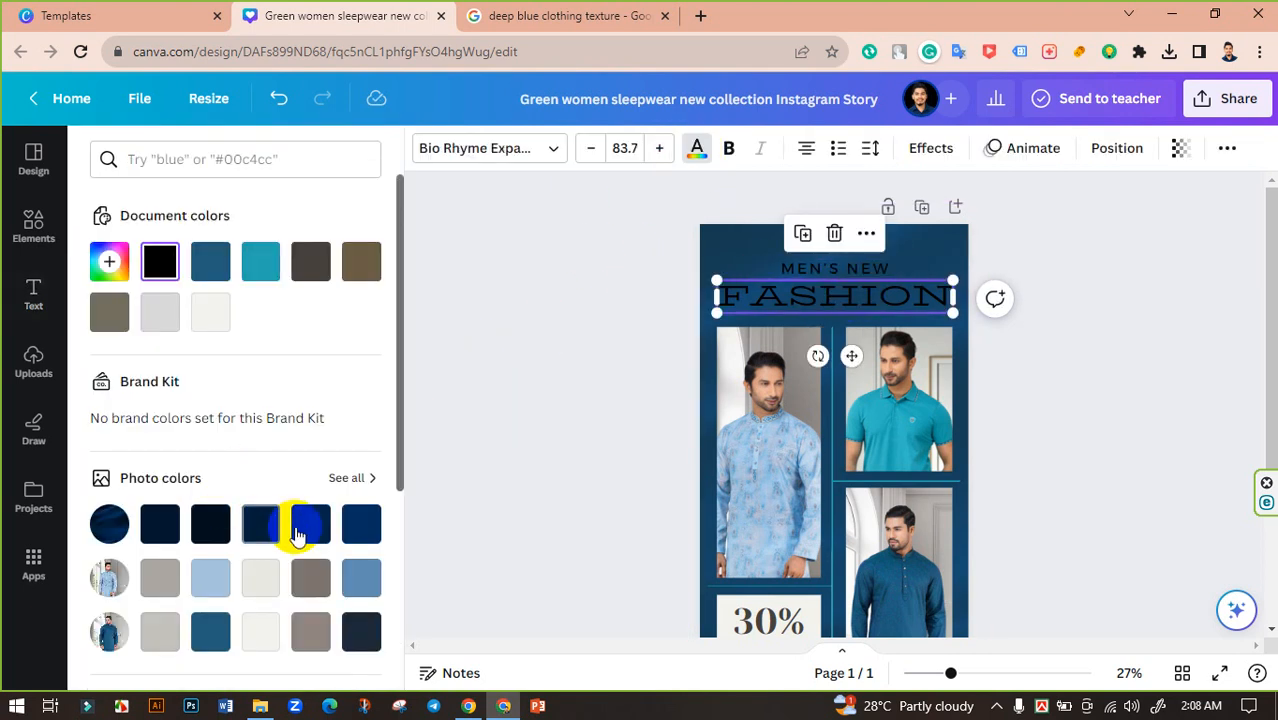
scroll(245, 510, down, 2)
click(212, 487)
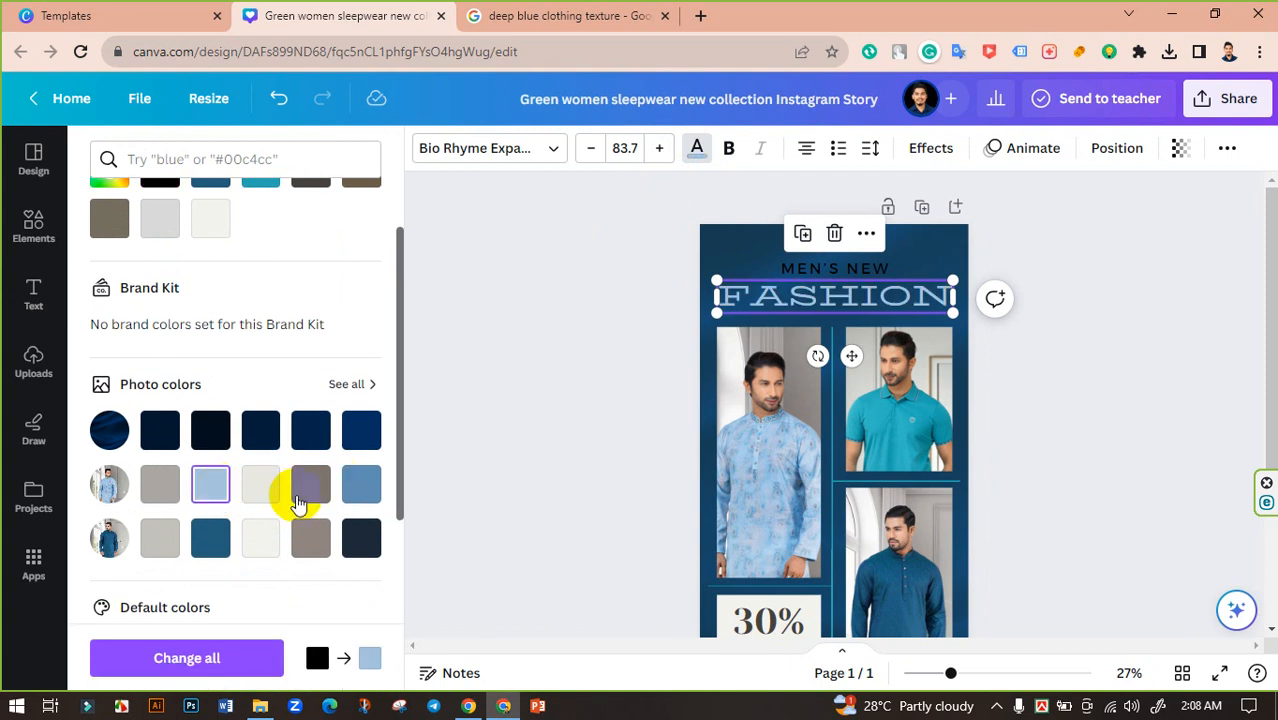
click(208, 540)
click(213, 498)
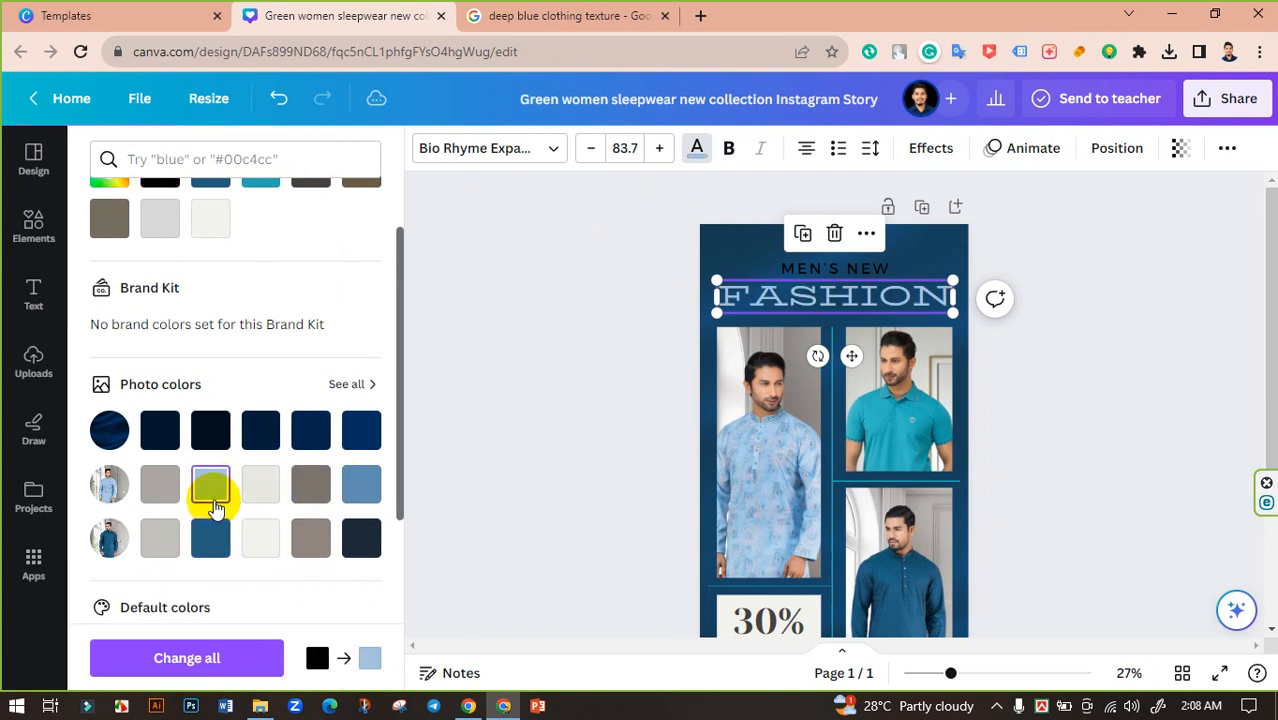
click(262, 486)
click(480, 390)
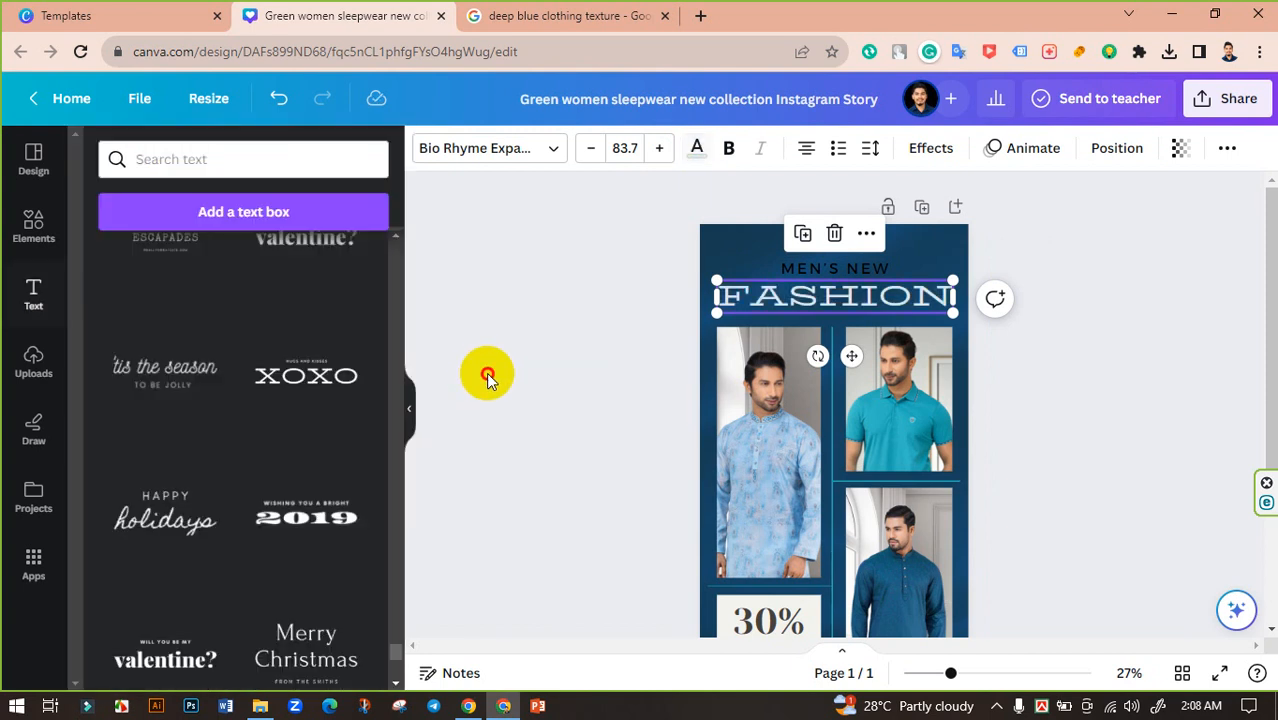
Increase the font size of the "MEN'S NEW" line to 66.1.
click(818, 274)
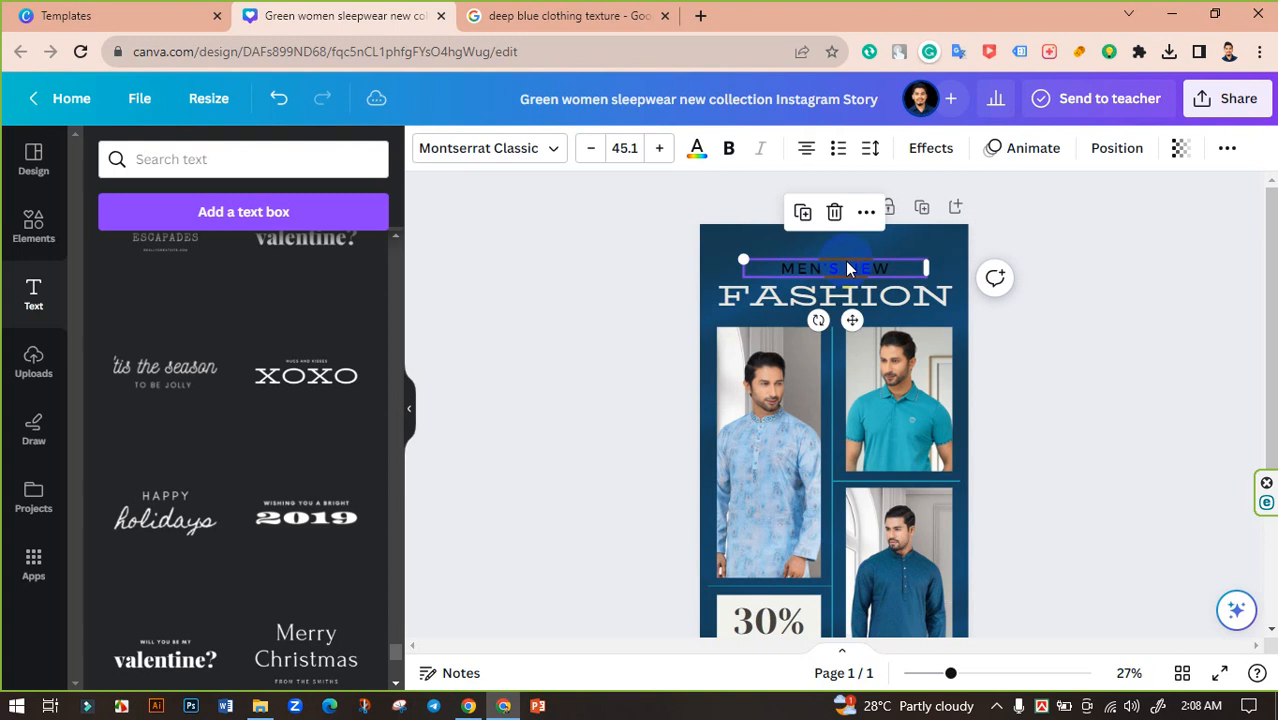
click(659, 148)
click(660, 148)
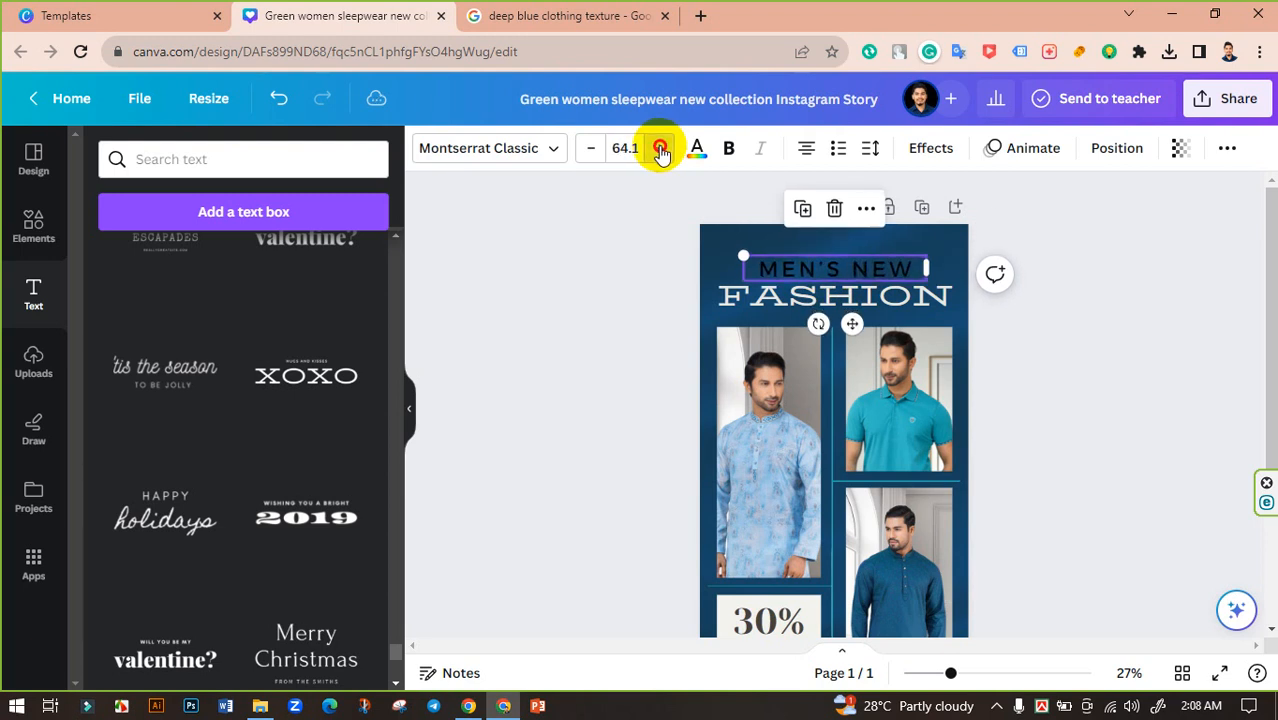
click(660, 148)
Try off-white and medium blue on the "MEN'S NEW" line and settle on the light blue photo colour.
click(697, 148)
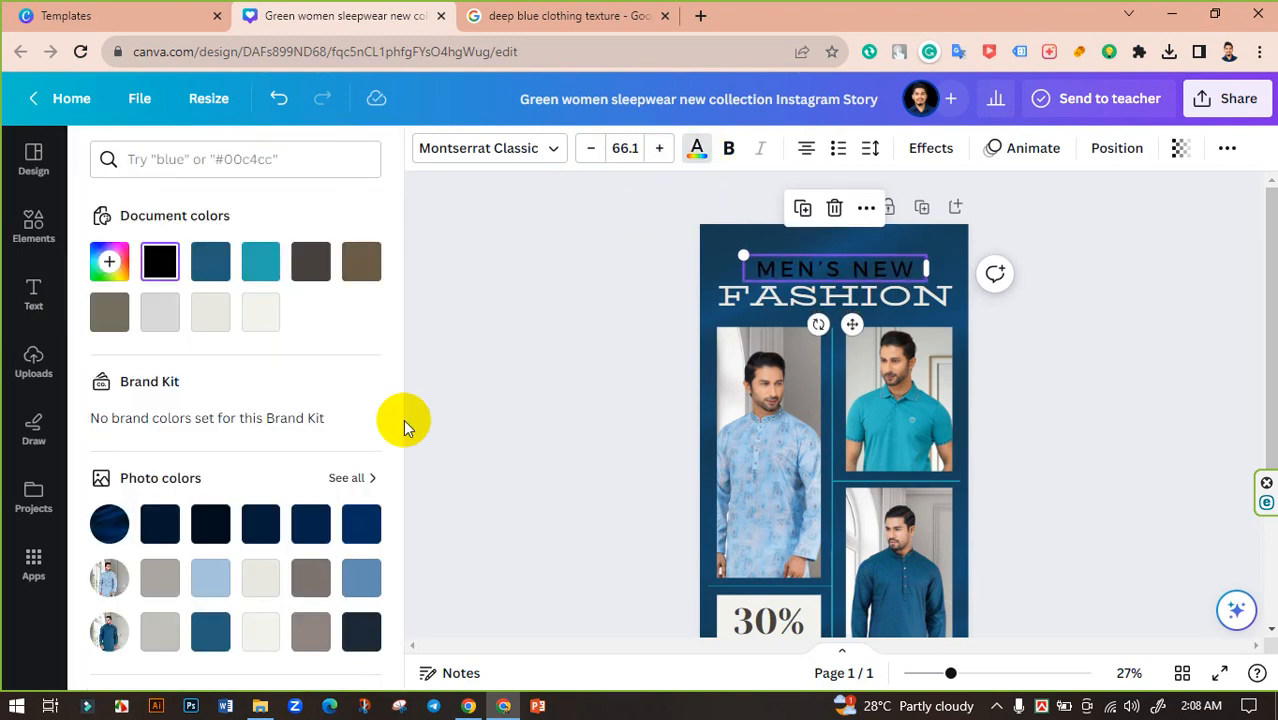
click(260, 578)
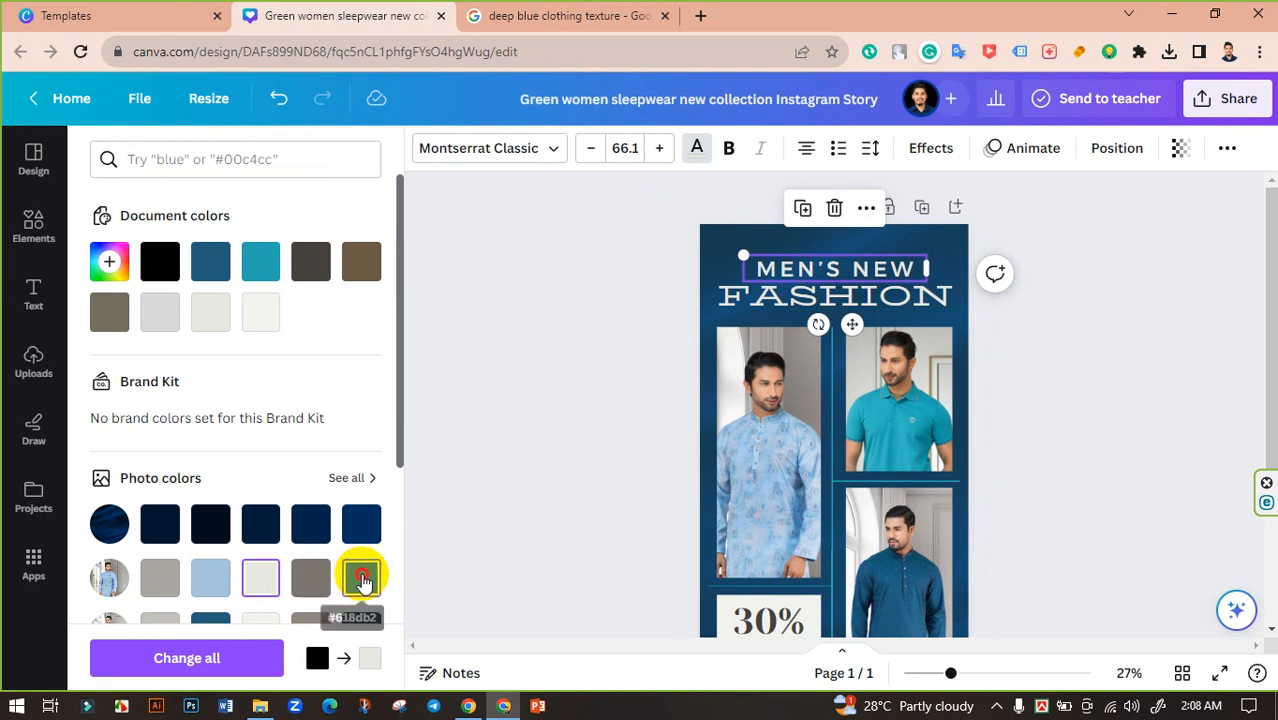
click(363, 580)
scroll(222, 561, down, 2)
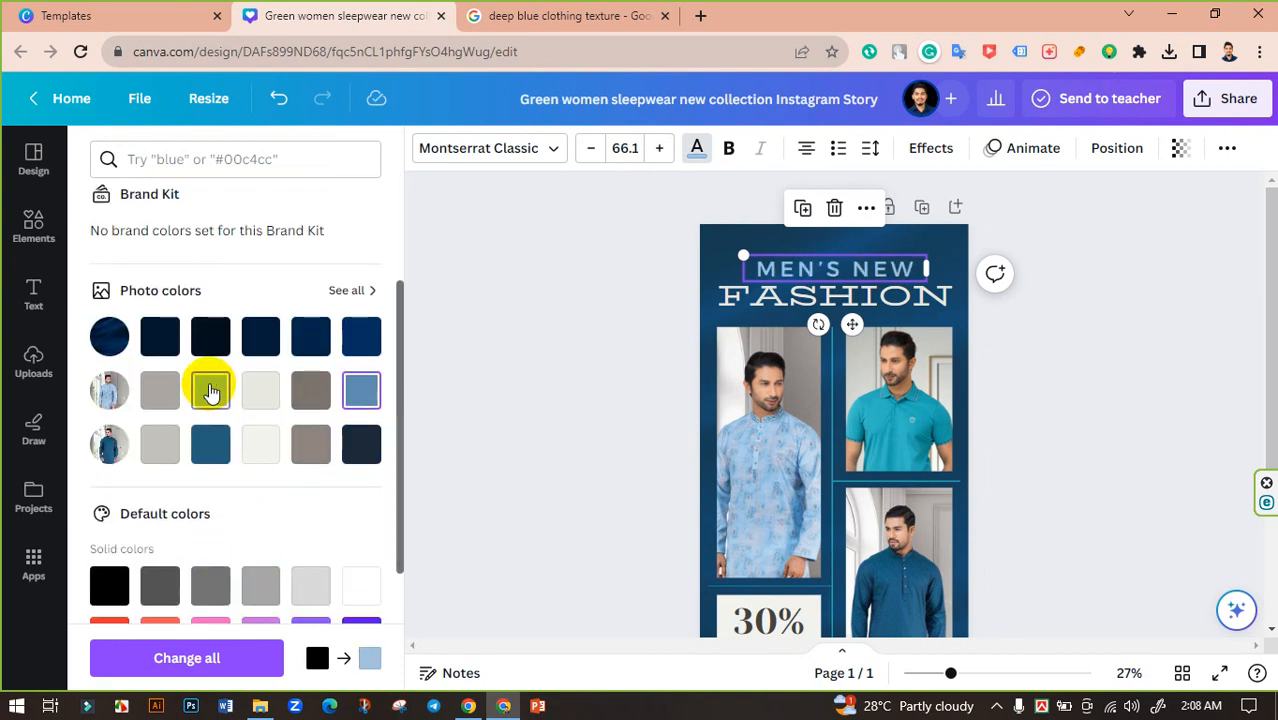
click(513, 308)
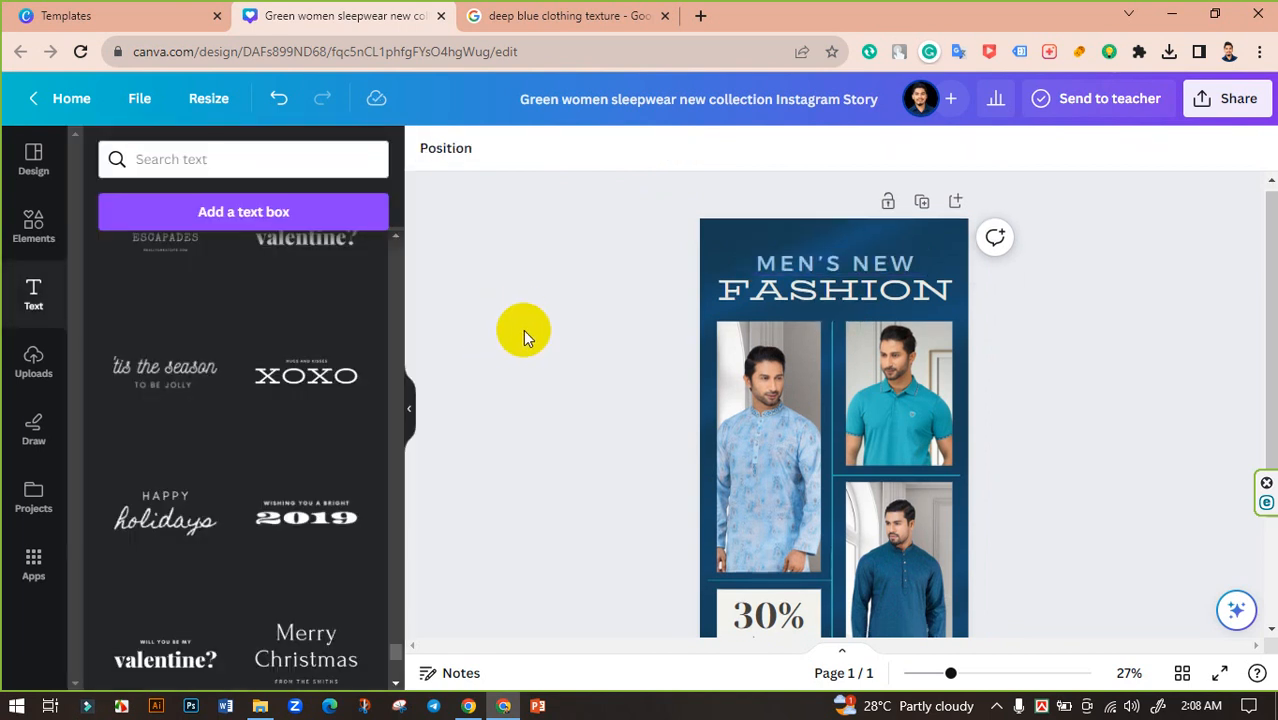
scroll(525, 331, down, 1)
scroll(530, 328, up, 1)
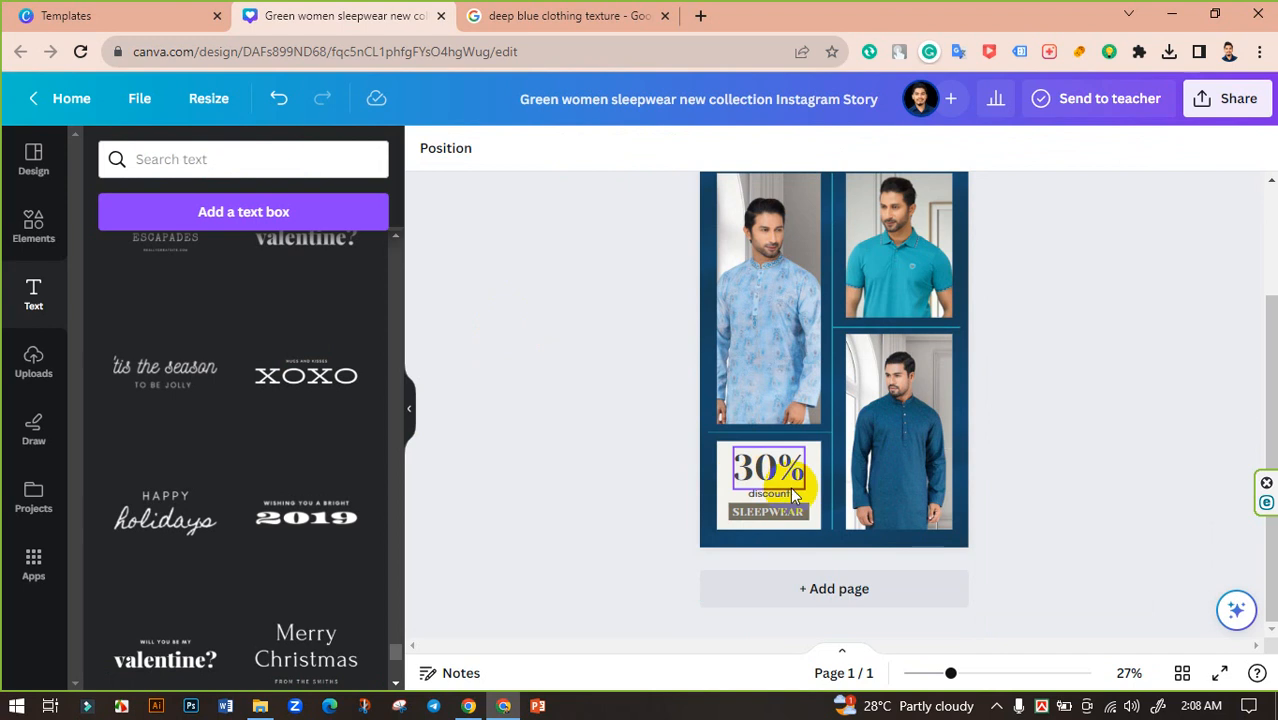
Recolour the "30%" text, trying navy and settling on the medium blue photo colour from the dark blue kurta photo.
click(773, 480)
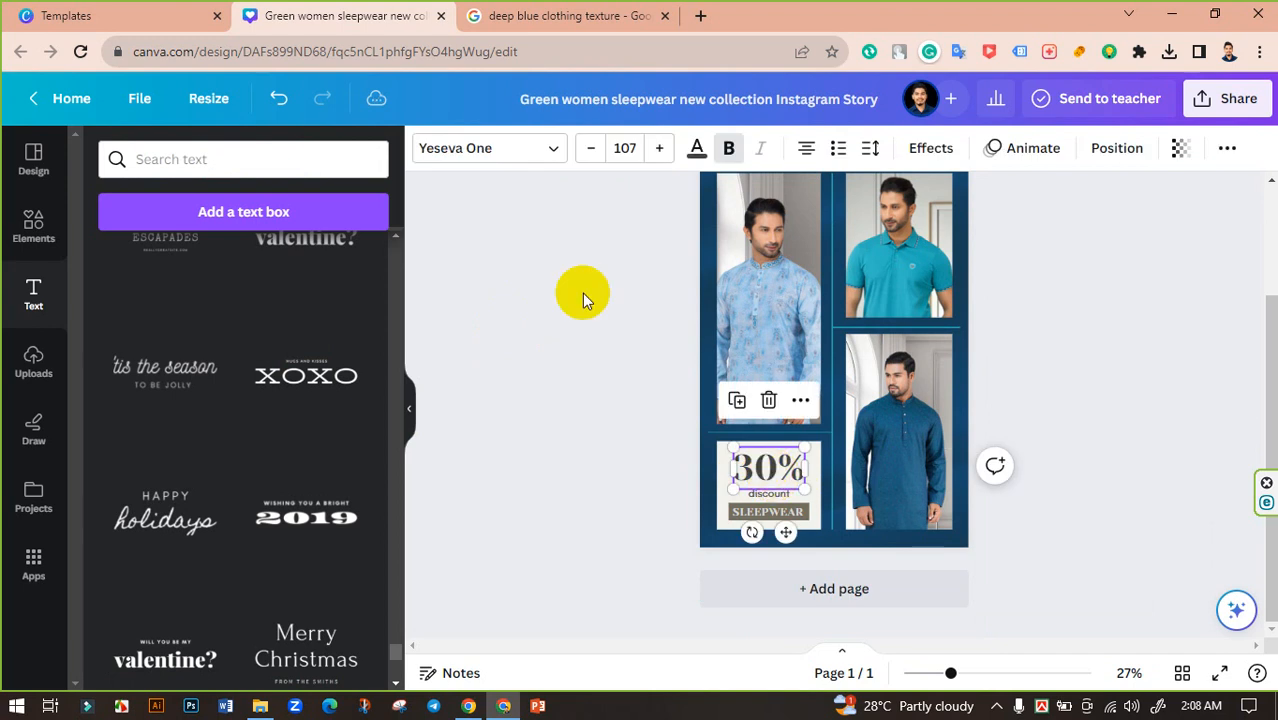
click(698, 148)
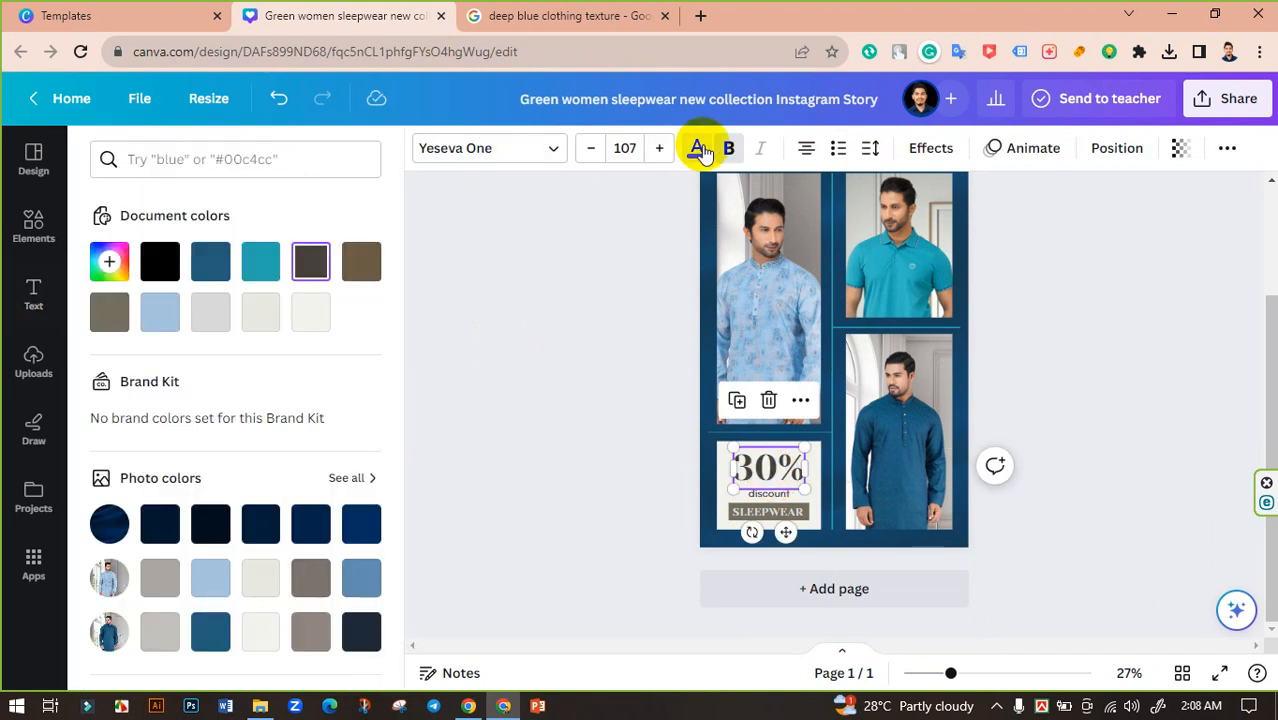
click(362, 524)
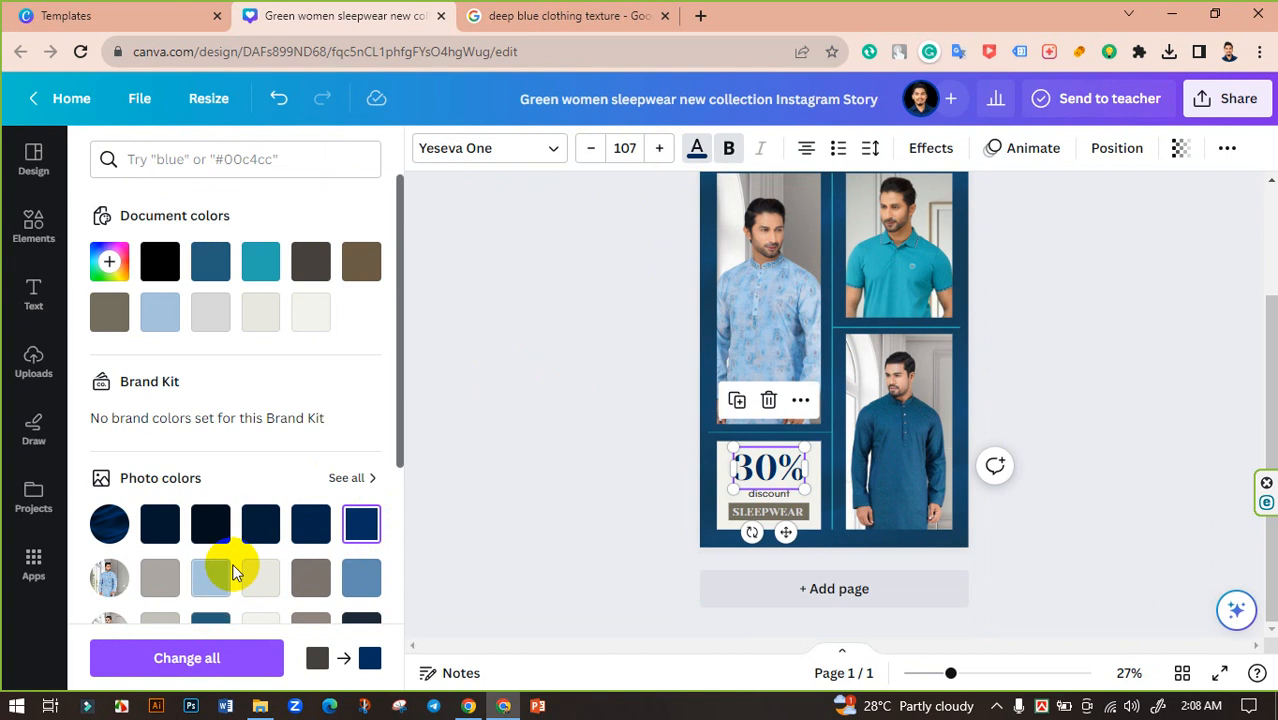
scroll(228, 565, down, 2)
click(212, 537)
click(550, 448)
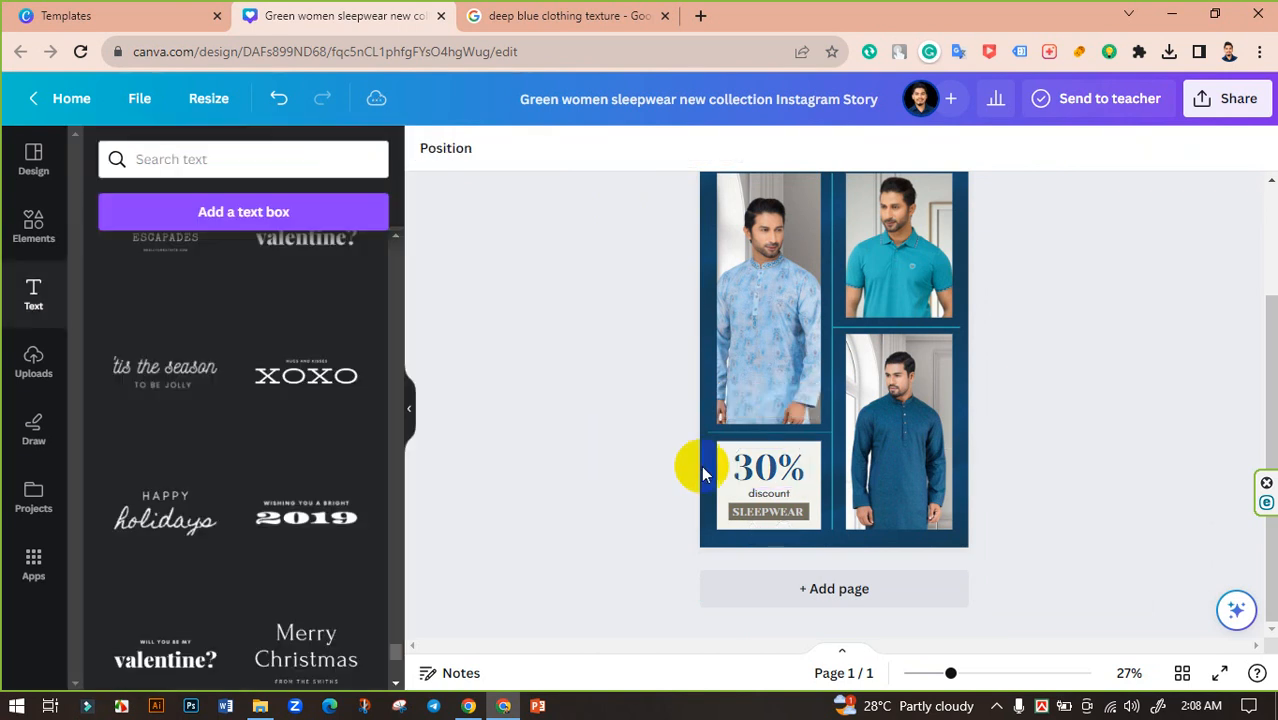
Enlarge the "discount" text under "30%" to font size 51.3, fit its box to the word and centre it beneath the number.
drag(951, 678, 993, 673)
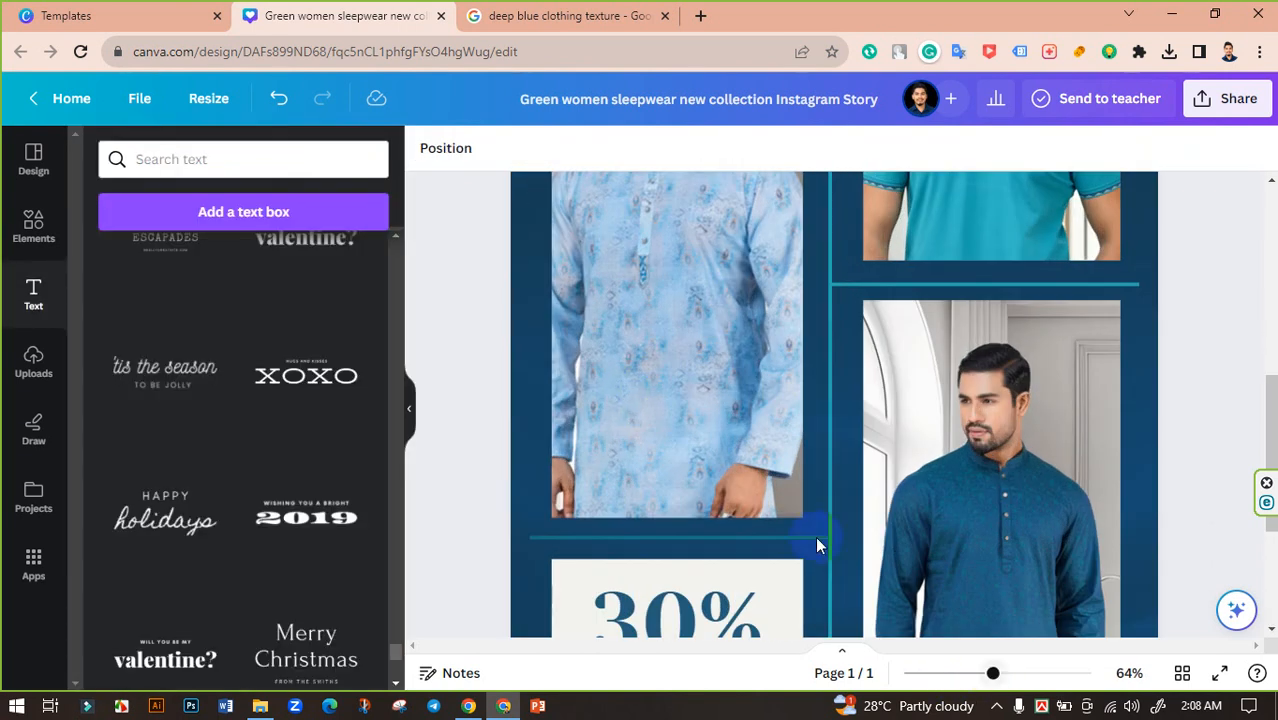
drag(686, 416, 661, 408)
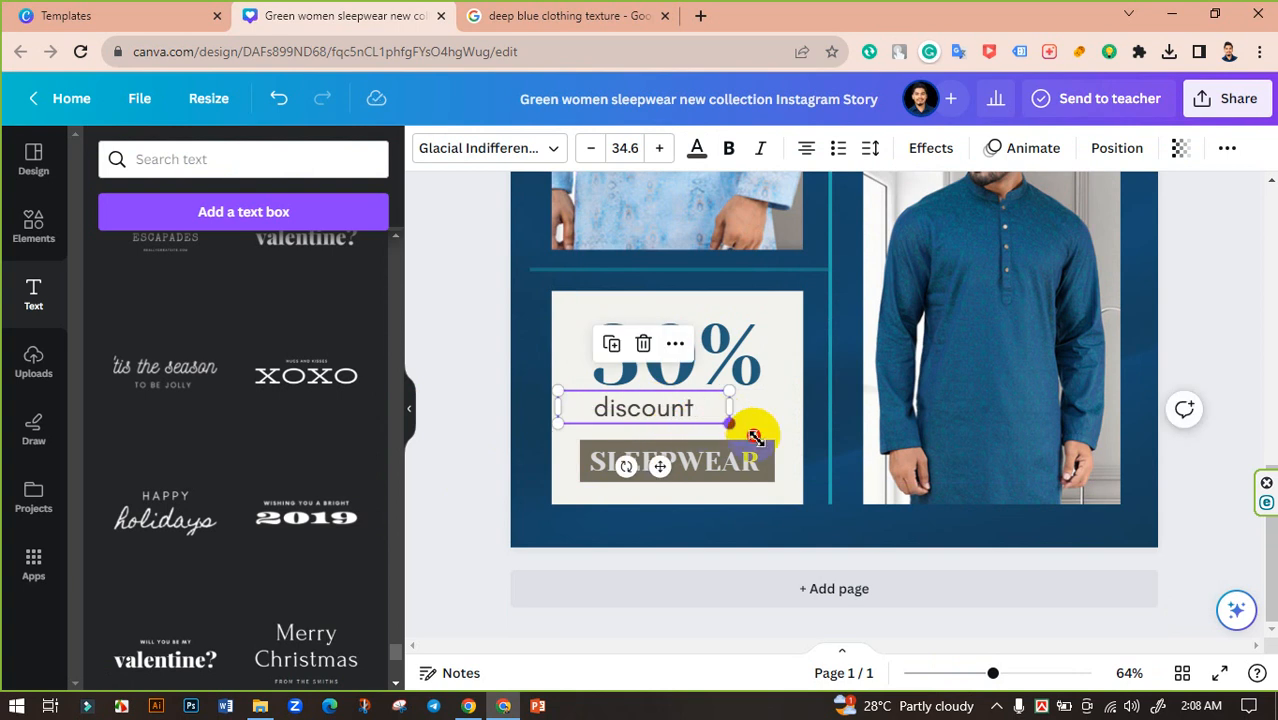
drag(733, 424, 783, 434)
drag(685, 414, 681, 410)
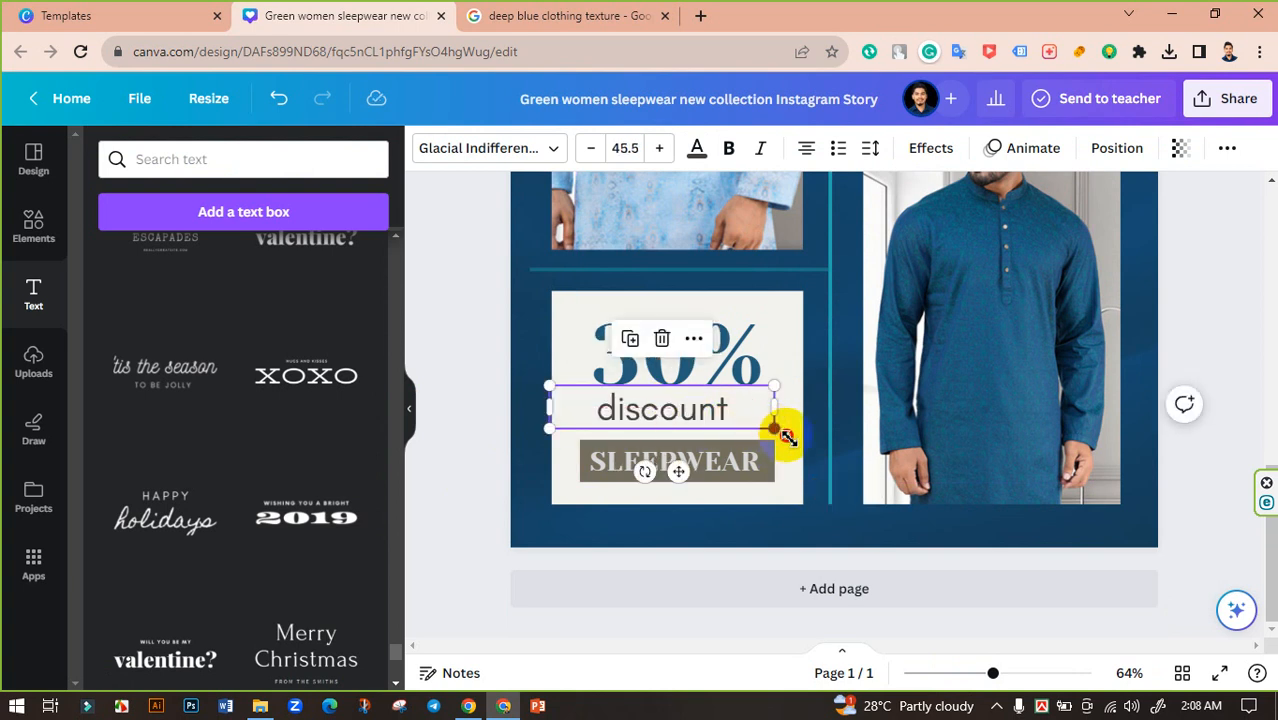
drag(786, 437, 763, 416)
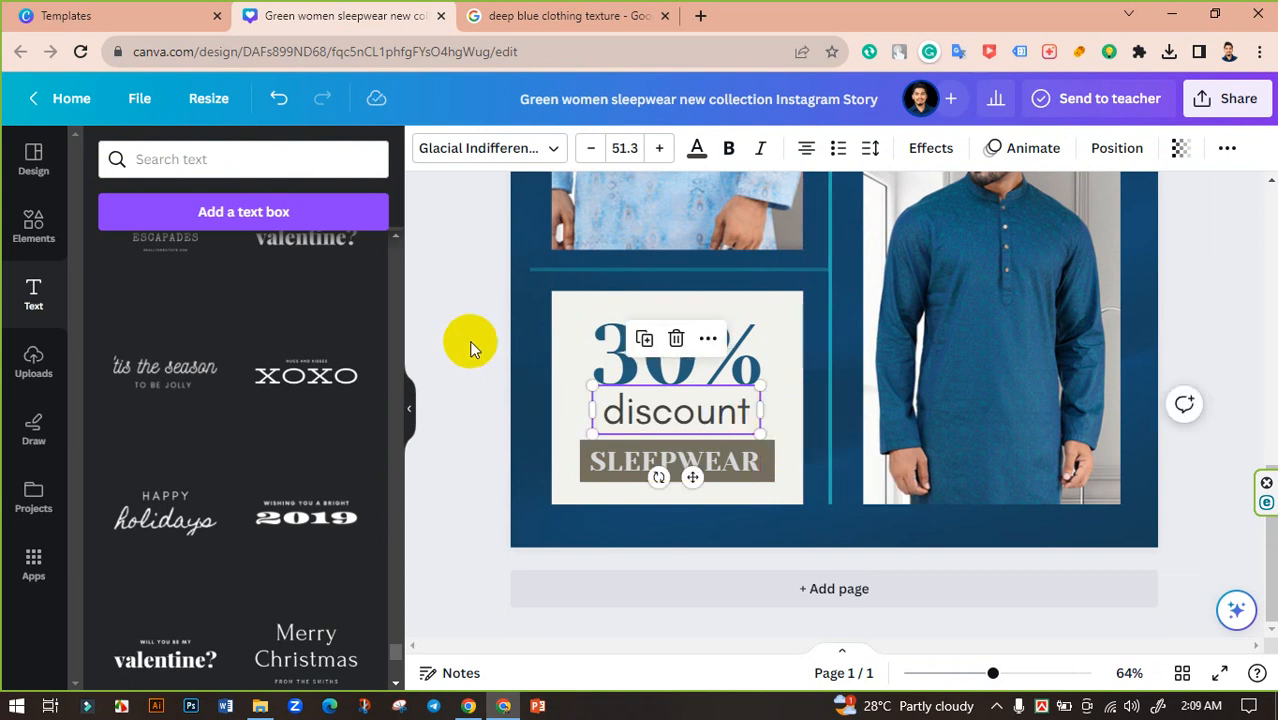
Try light blue and navy on the "discount" text and settle on the medium blue photo colour from the dark blue kurta photo.
click(471, 343)
click(693, 416)
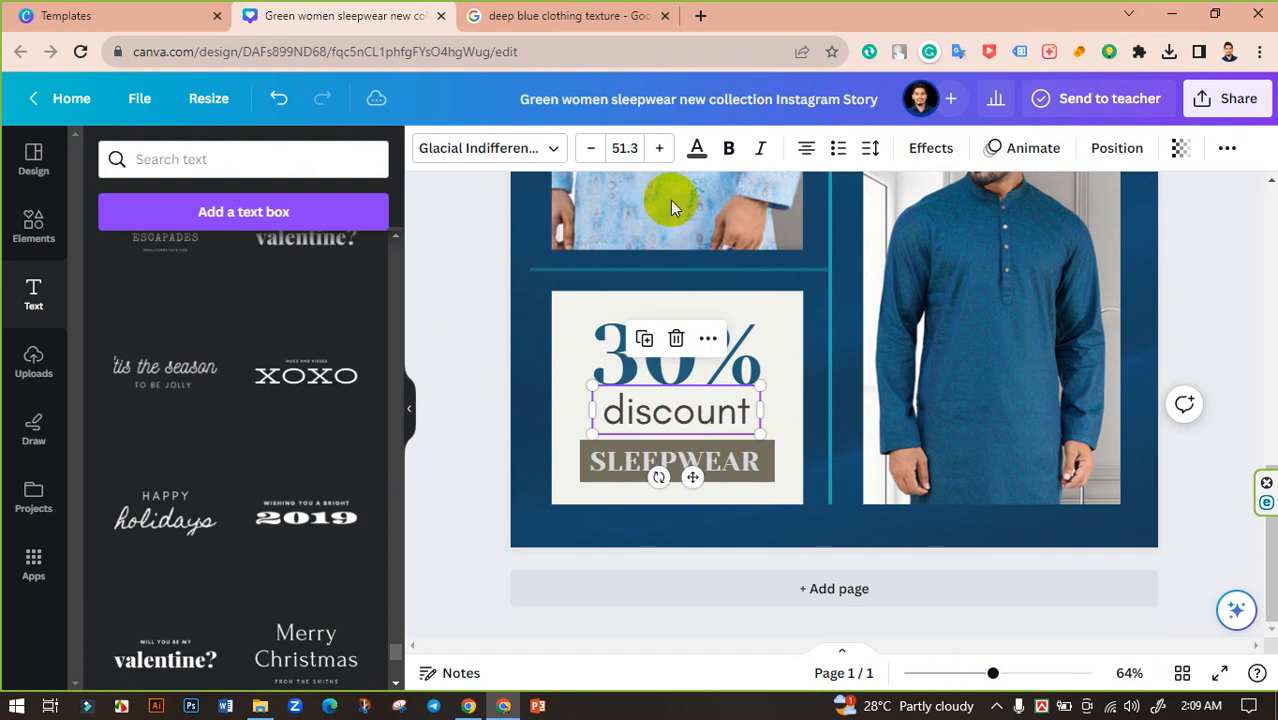
click(697, 150)
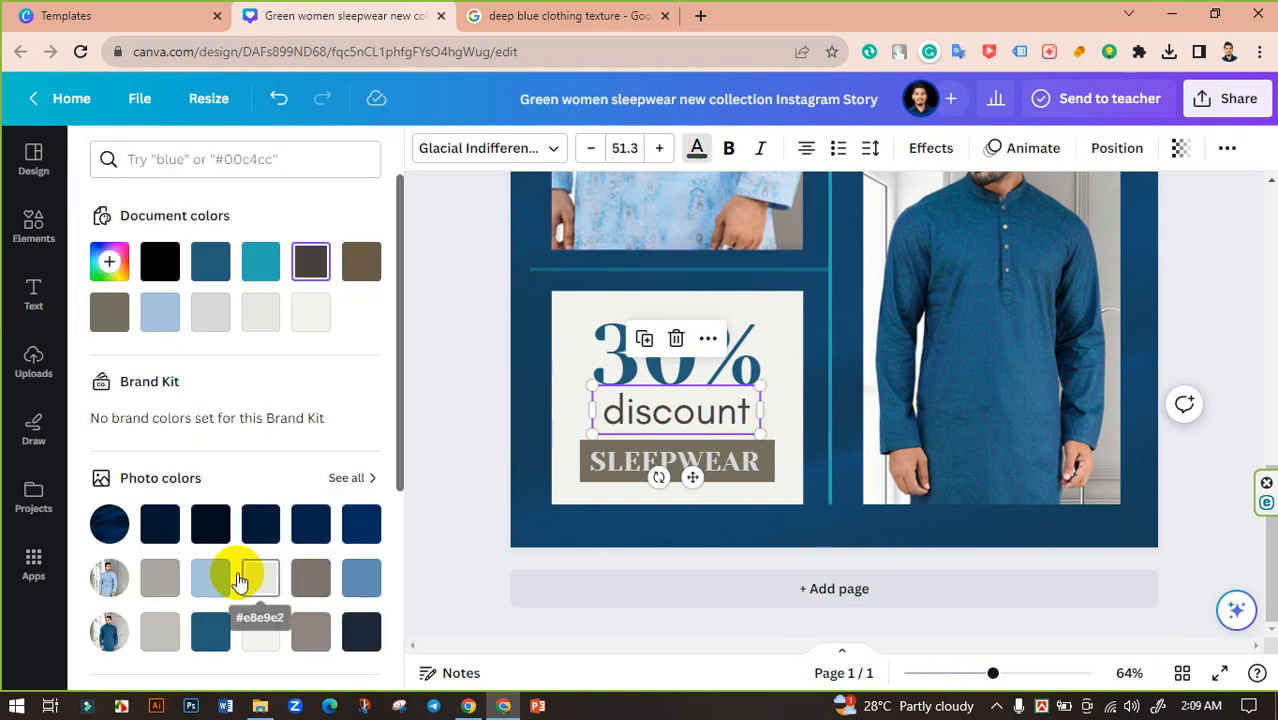
click(212, 576)
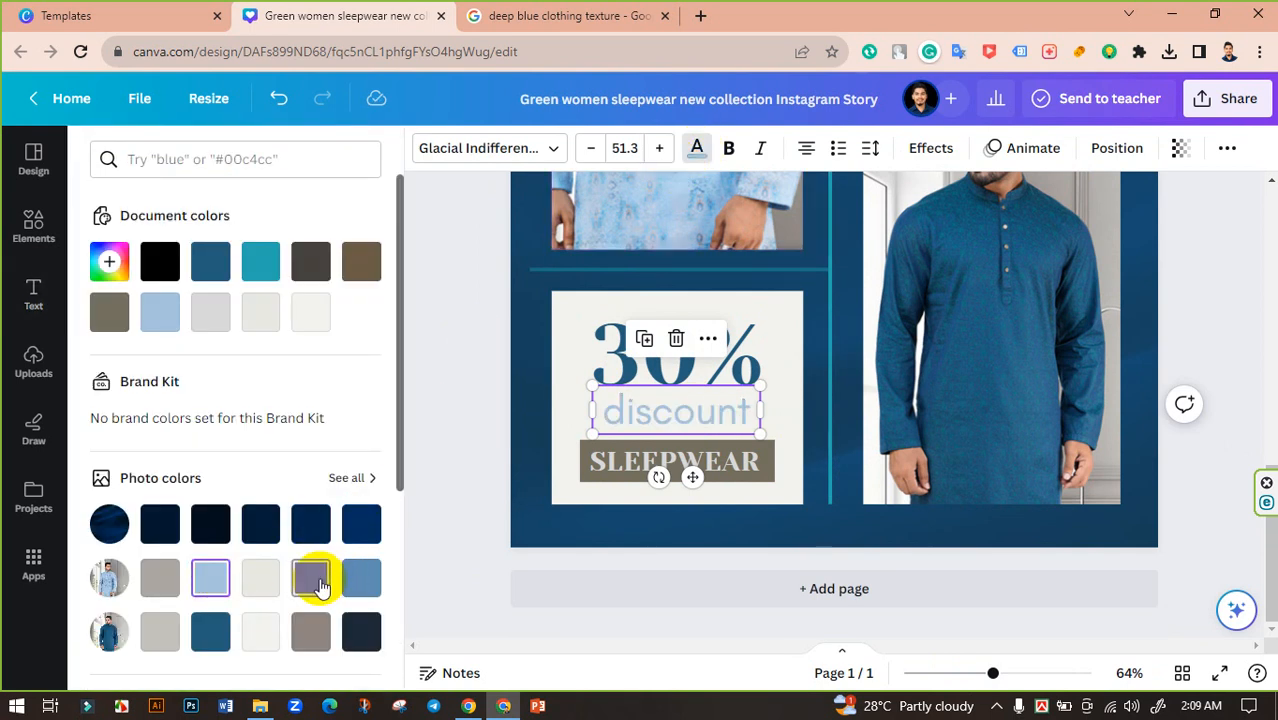
click(360, 527)
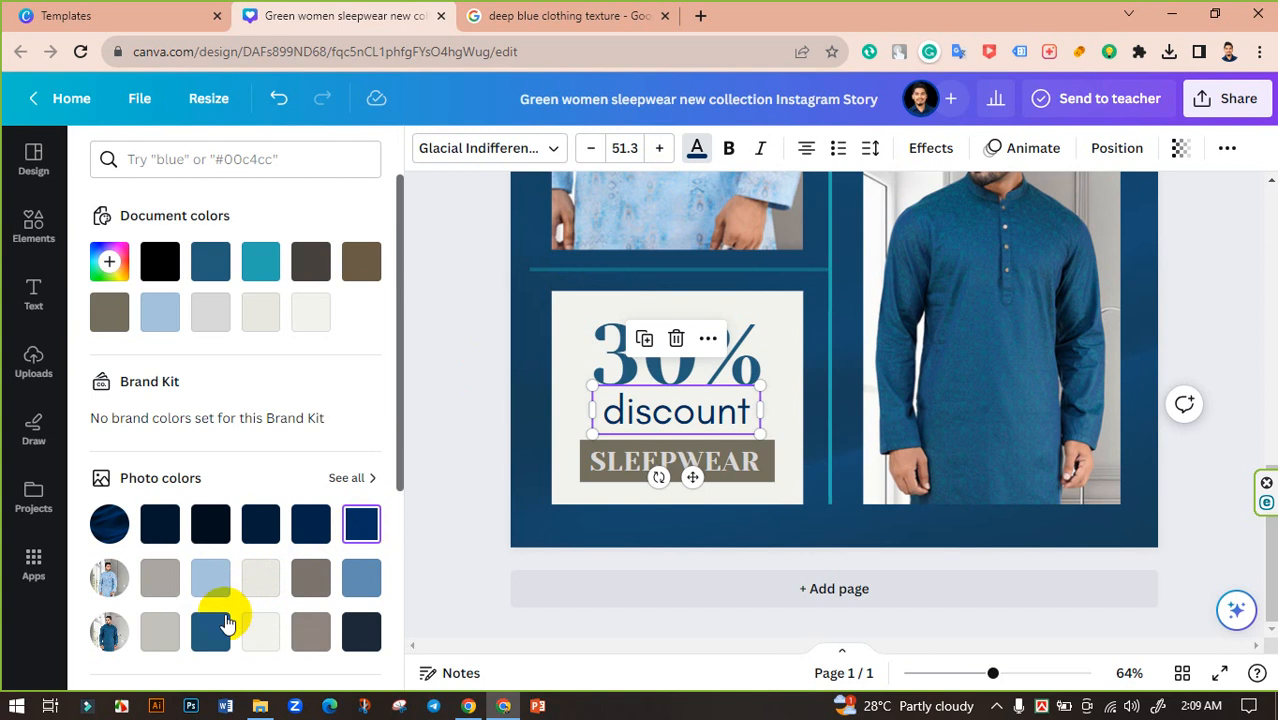
click(480, 403)
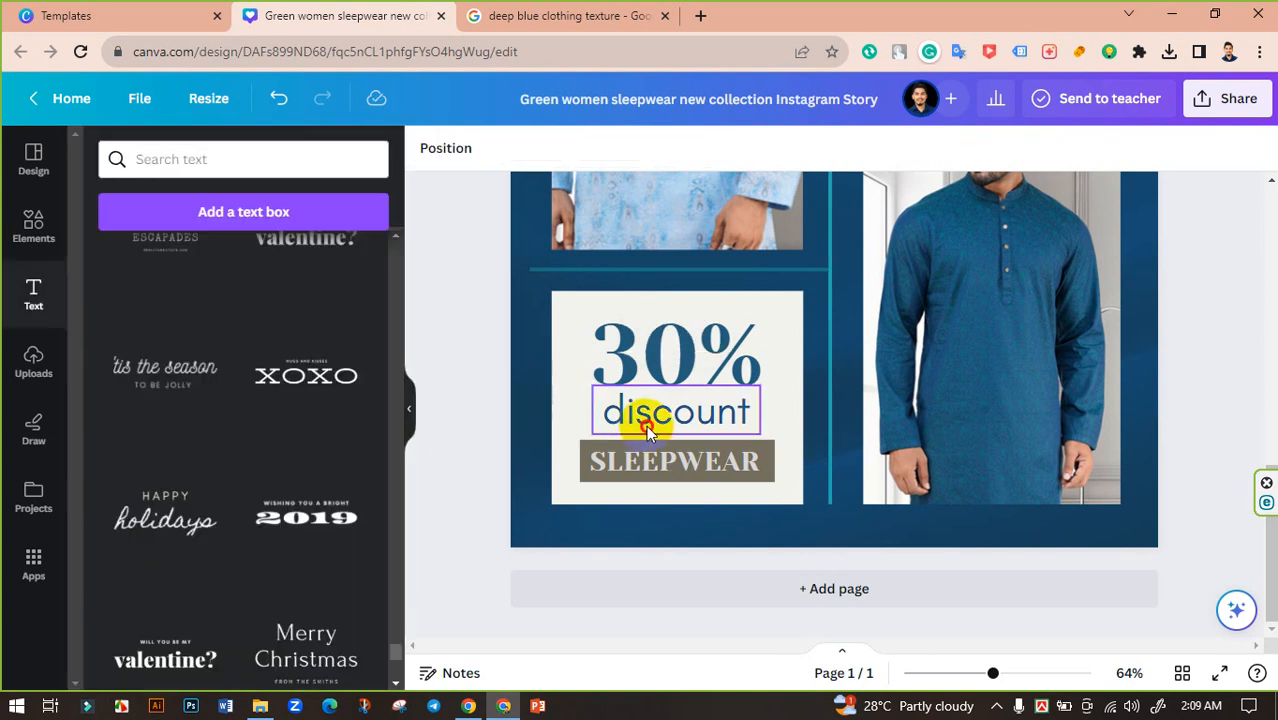
Nudge the "discount" text slightly up and to the left to sit closer beneath "30%".
click(643, 425)
key(Up)
key(Up)
key(Up)
key(Up)
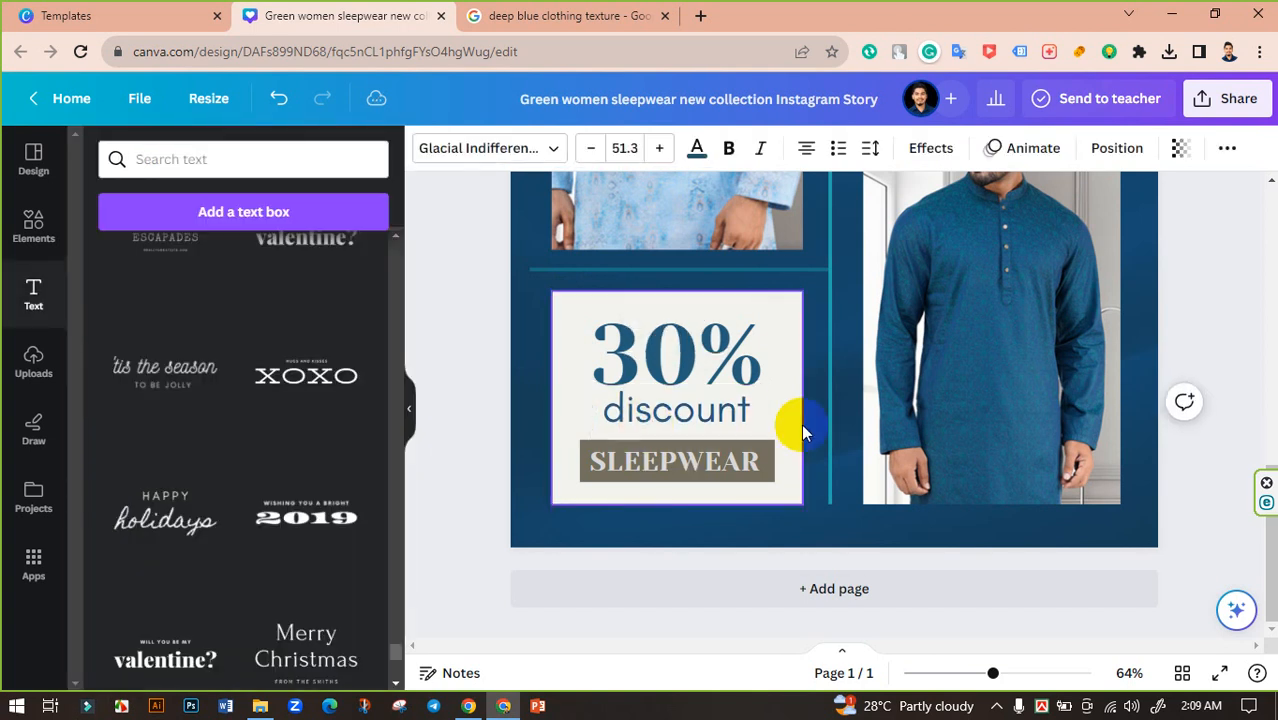
key(Left)
key(Left)
key(Left)
key(Up)
key(Up)
key(Up)
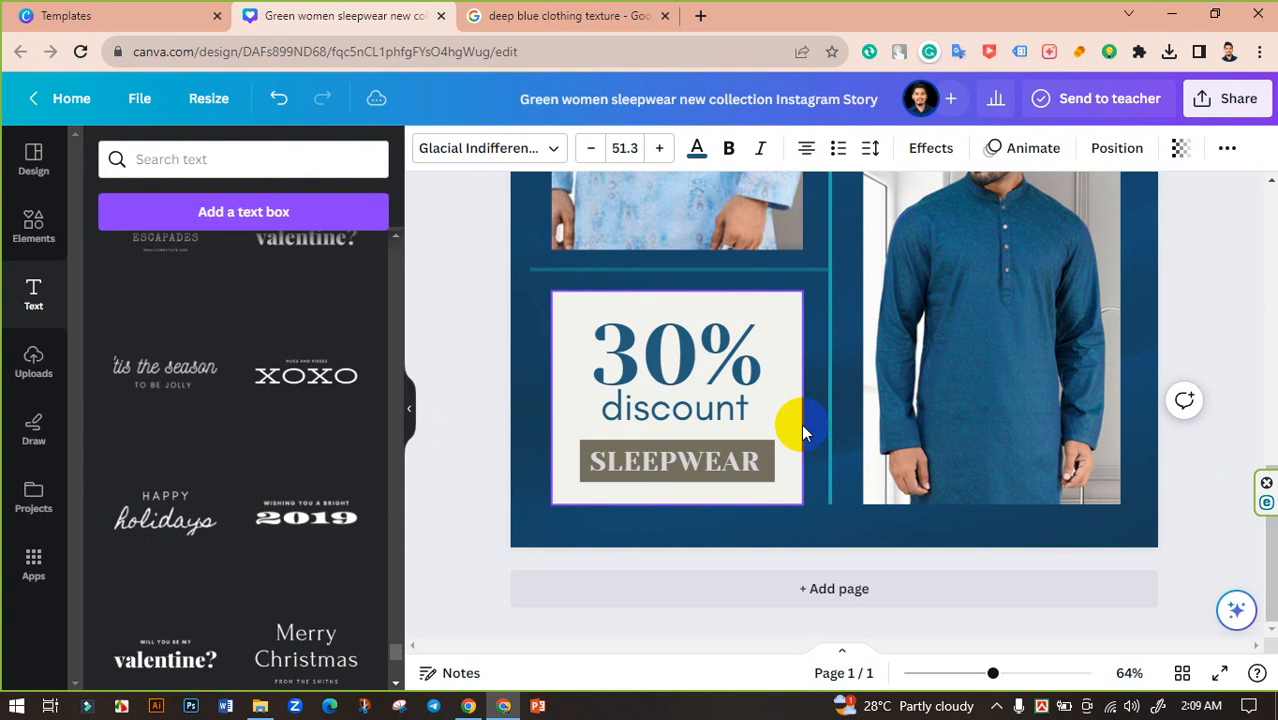
Capitalise the first letter so the line reads "Discount" and enlarge the text slightly to match the width of "30%".
click(643, 421)
click(610, 415)
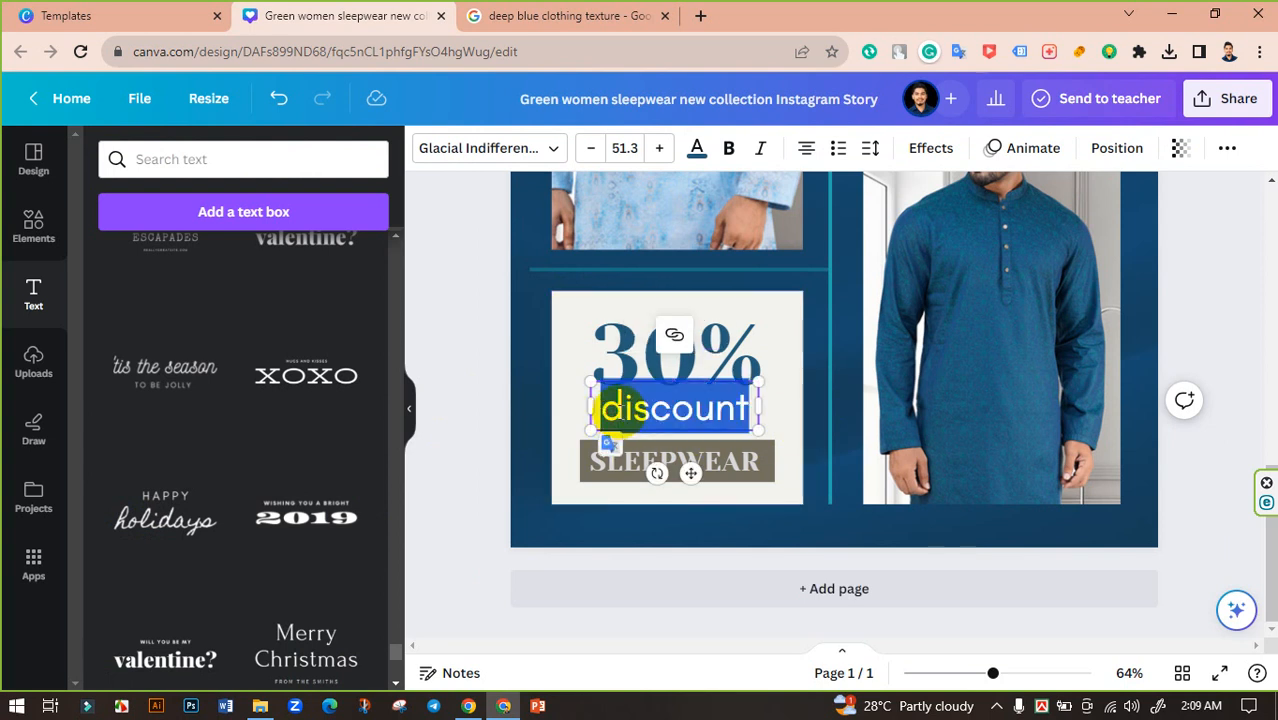
click(607, 407)
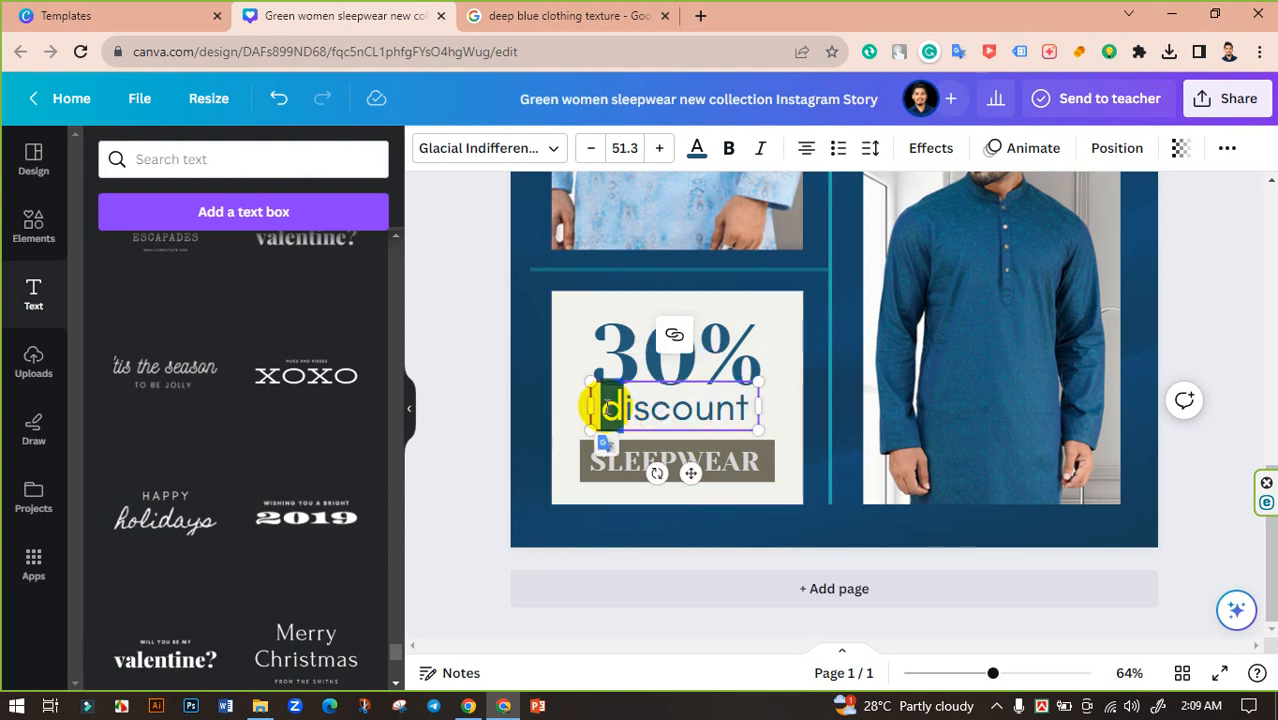
text(D)
click(482, 407)
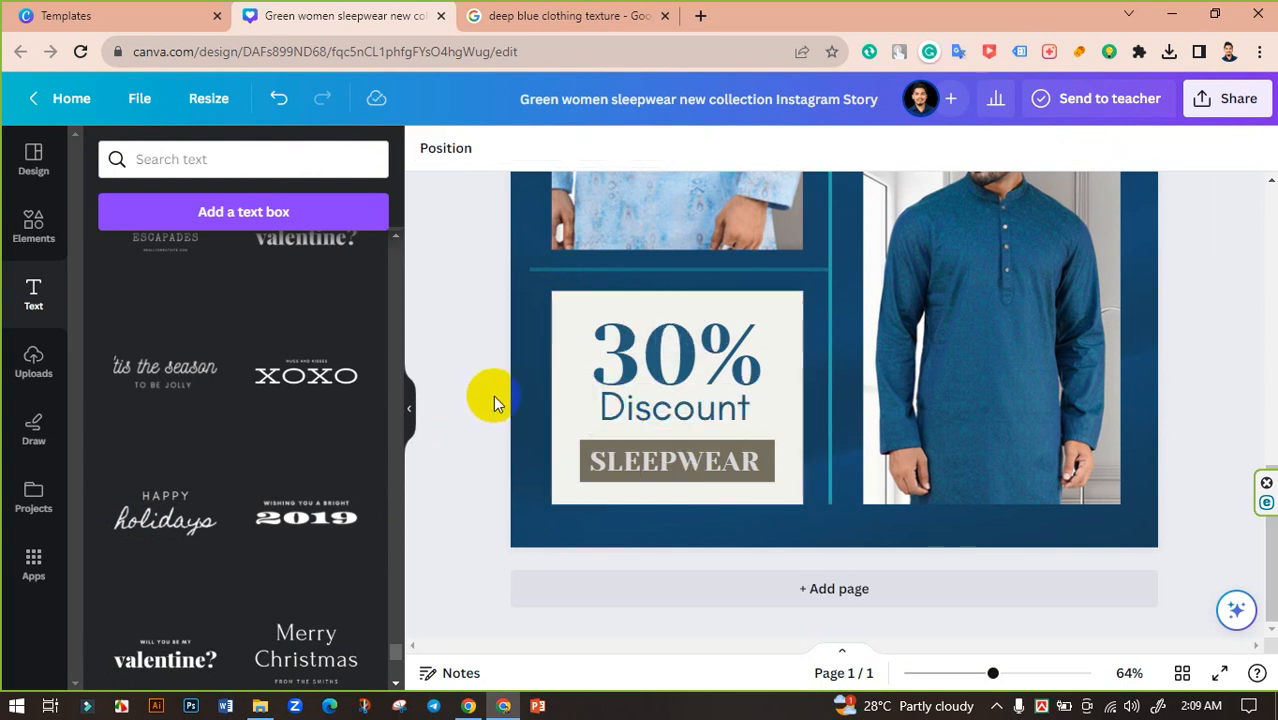
click(673, 408)
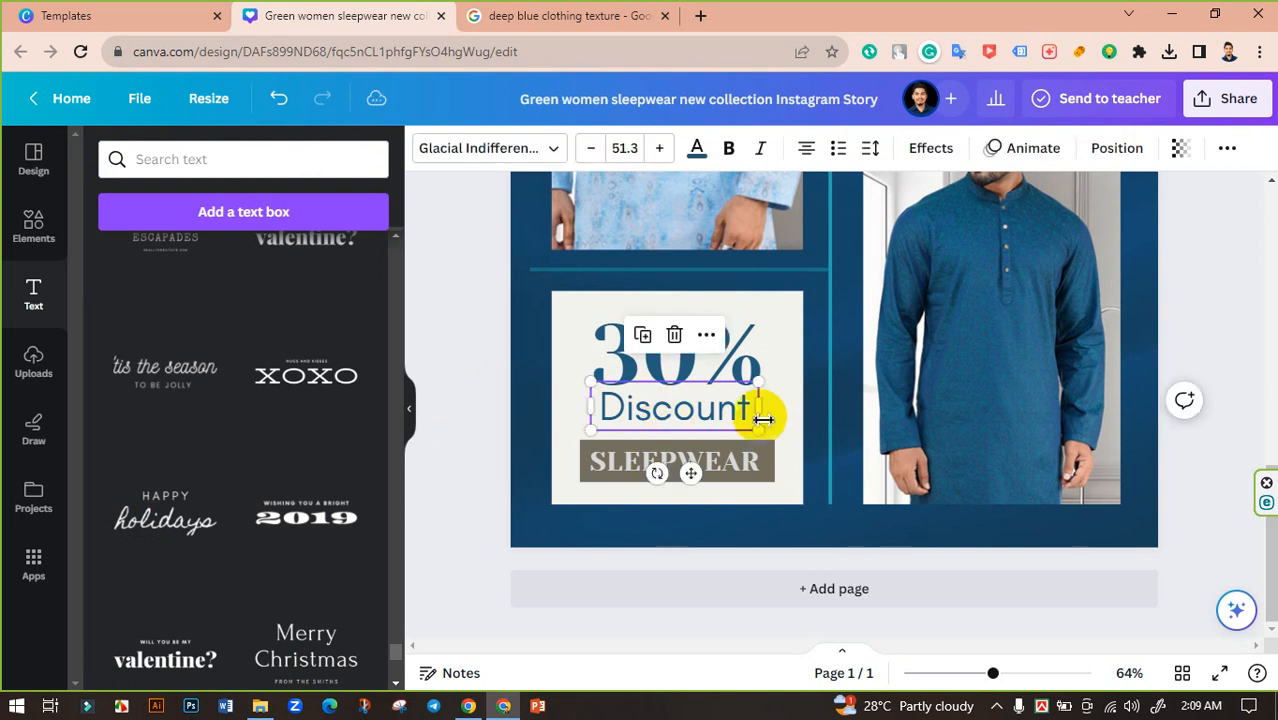
drag(760, 432, 762, 431)
click(467, 360)
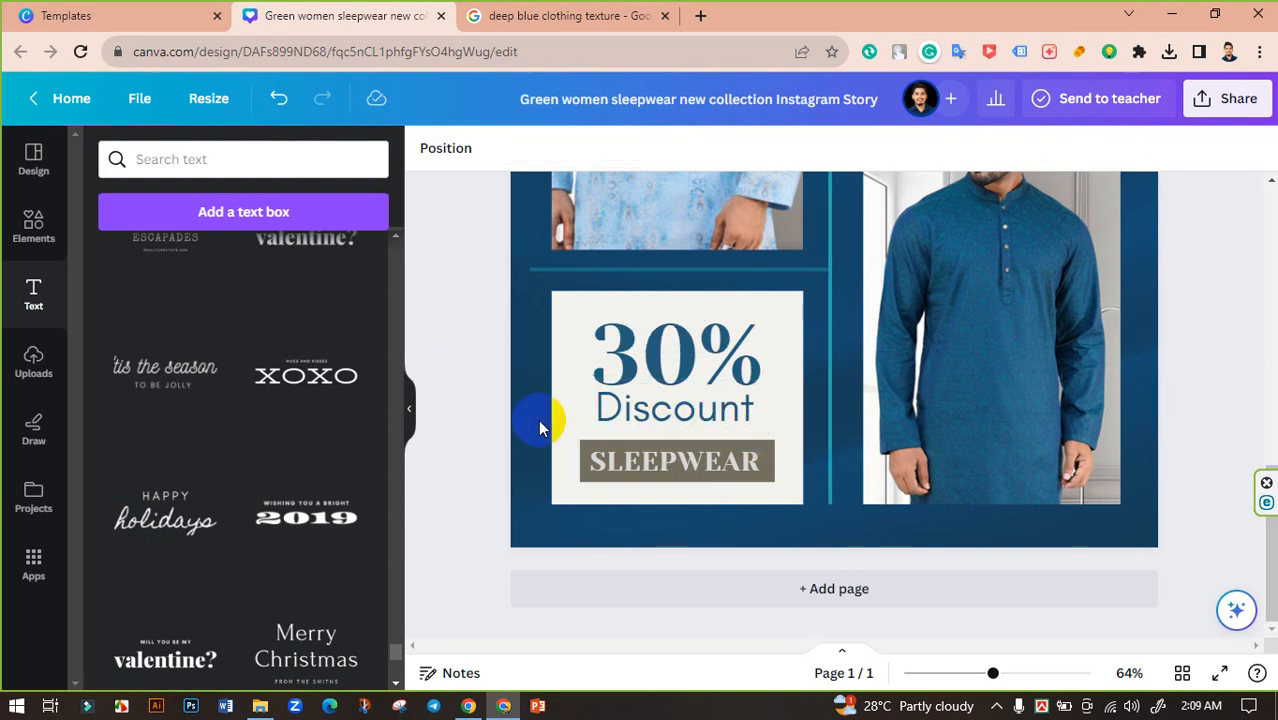
Replace the "SLEEPWEAR" text in the discount box with "SHOP NOW".
click(688, 465)
double_click(690, 464)
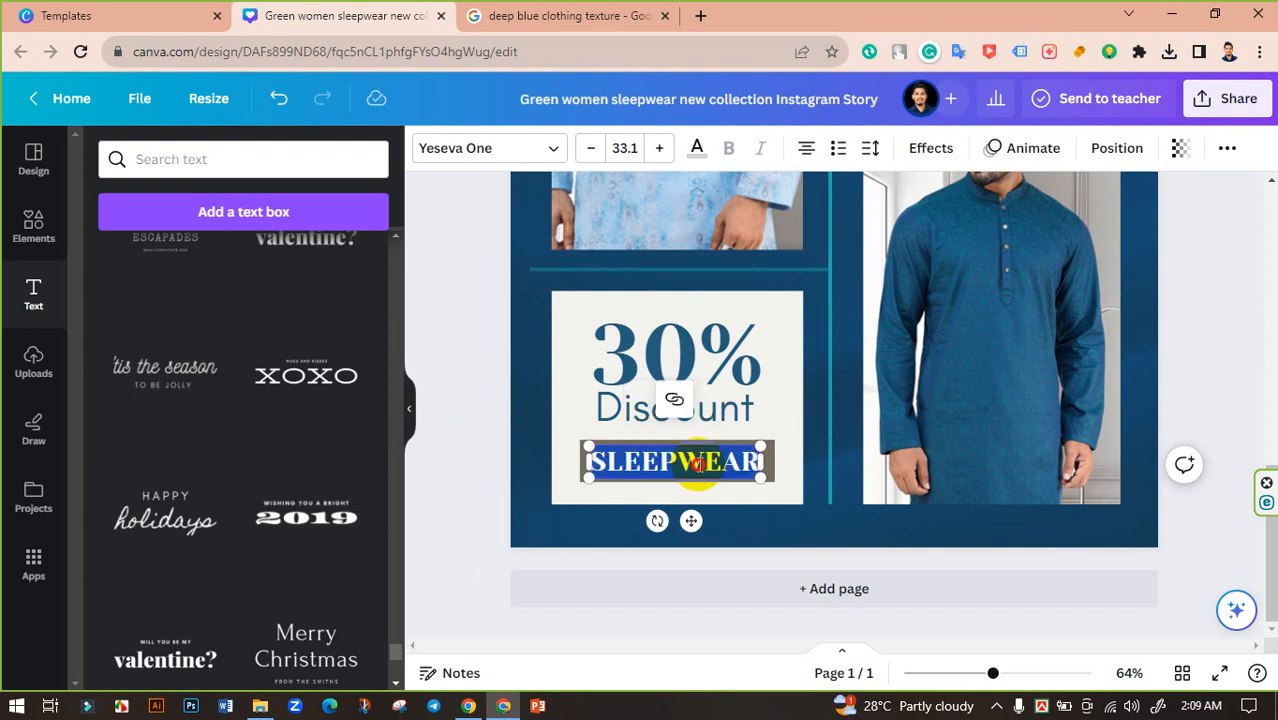
text(S)
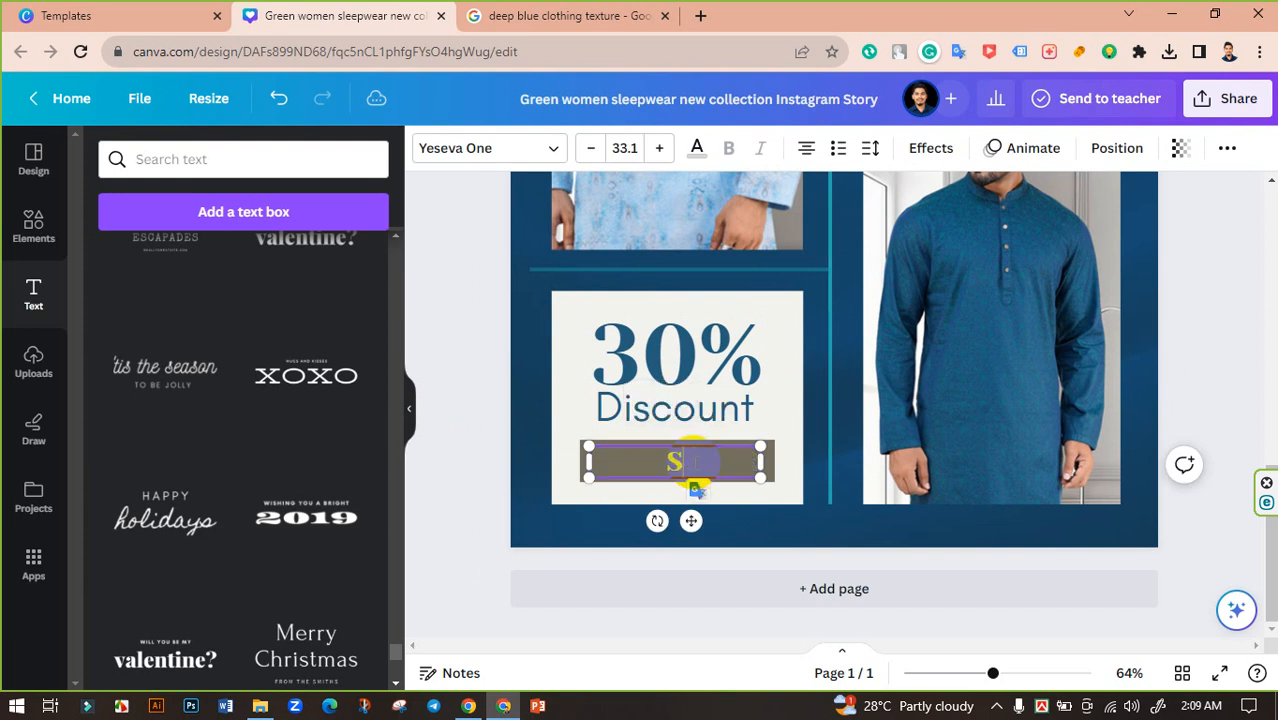
text(HOP NOW)
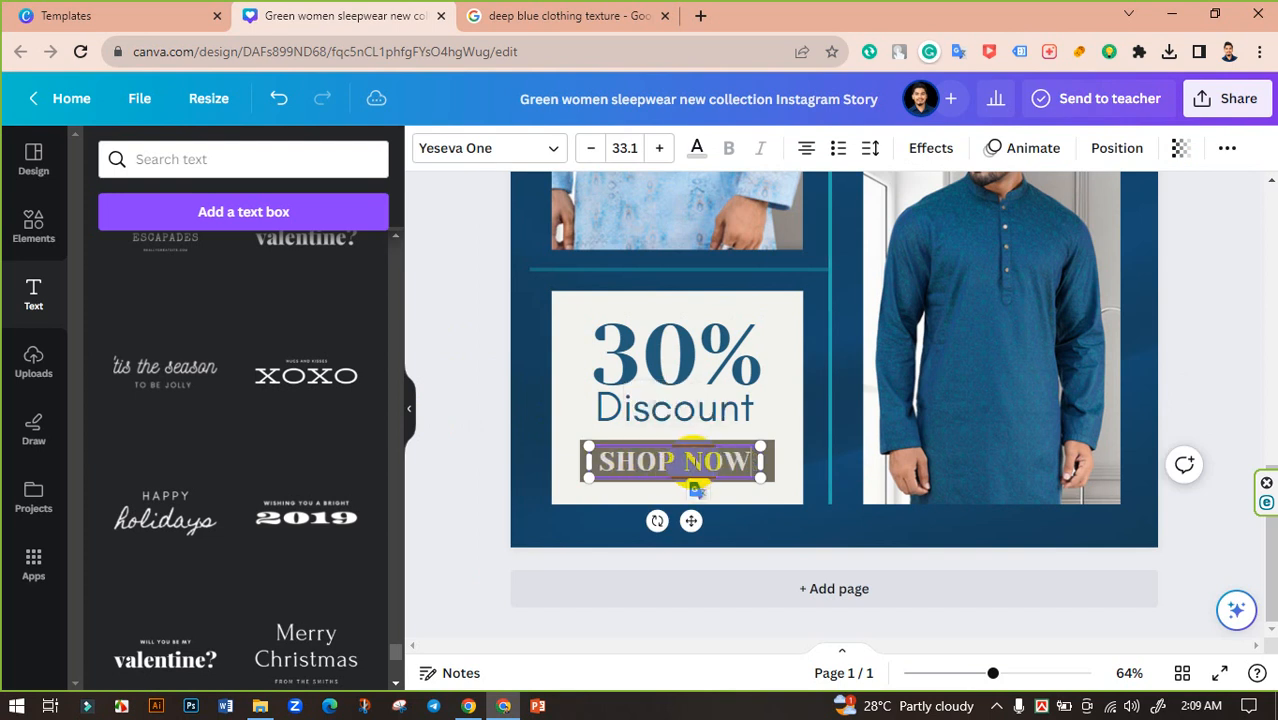
click(465, 428)
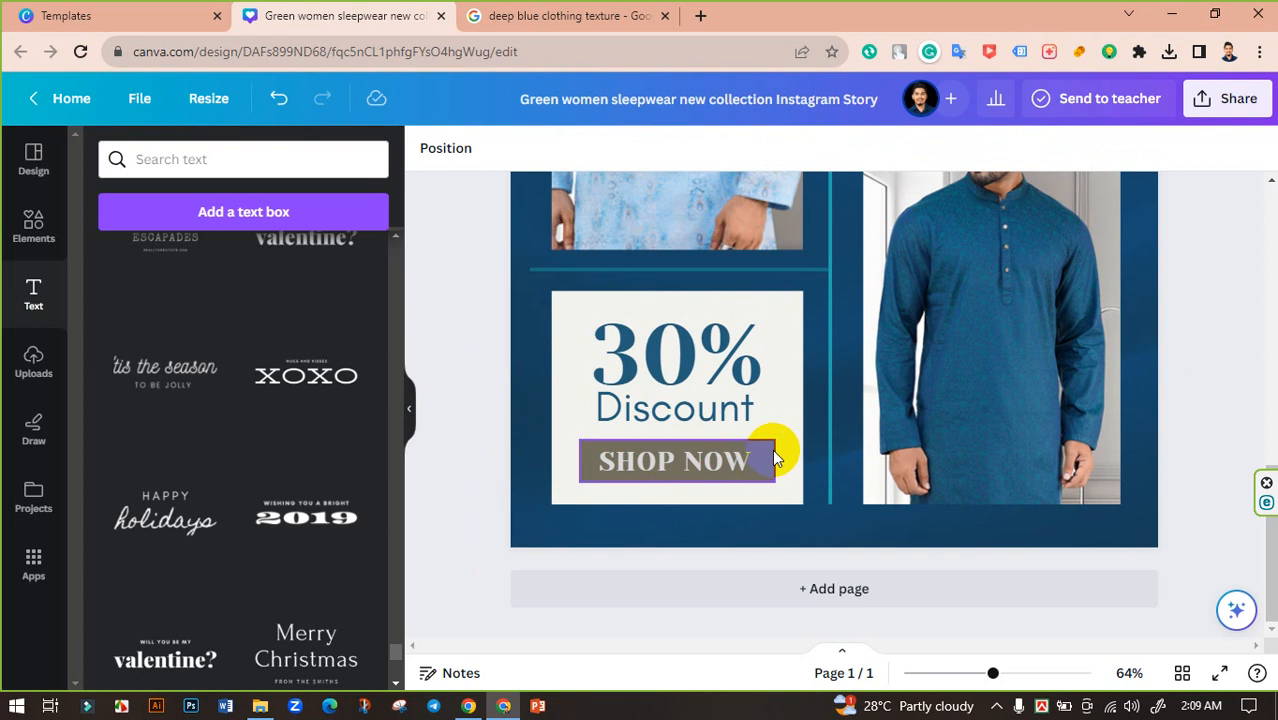
Fill the bar behind "SHOP NOW" with the medium blue photo colour from the dark blue kurta photo.
click(772, 452)
click(520, 150)
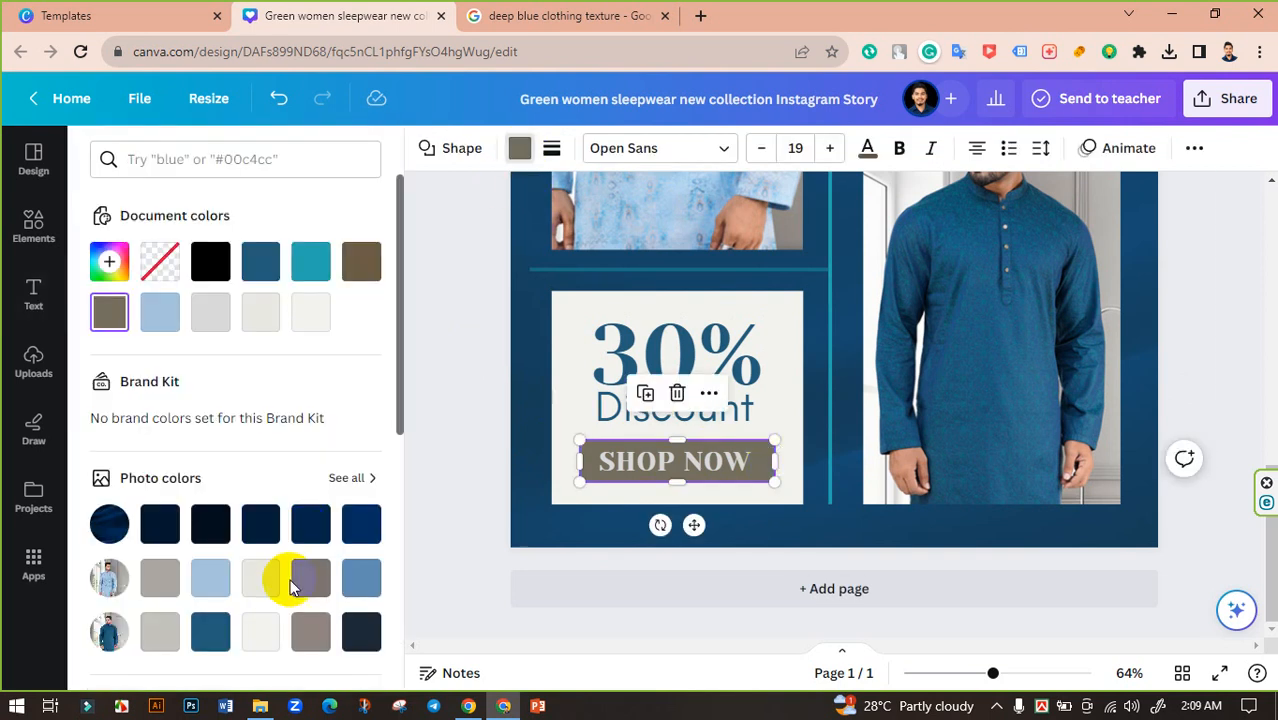
click(210, 630)
click(415, 418)
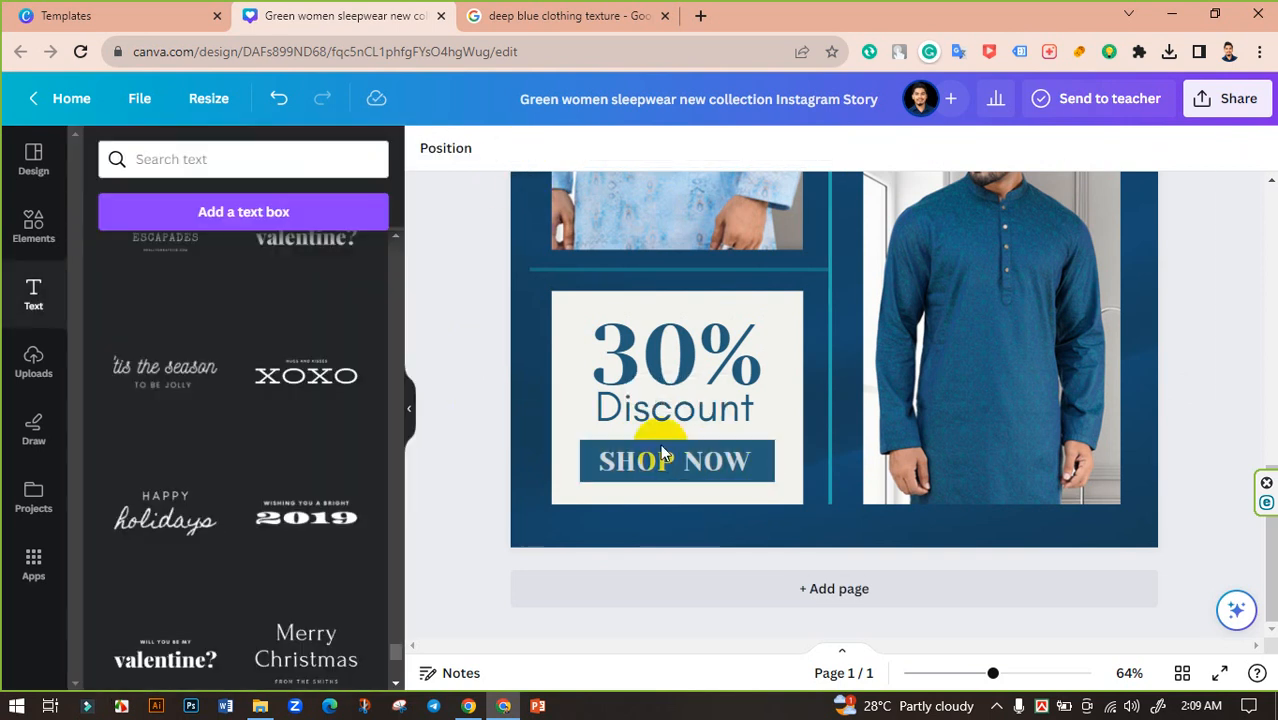
Recolour the "SHOP NOW" text with the off-white photo colour from the light blue kurta photo.
click(665, 460)
click(697, 148)
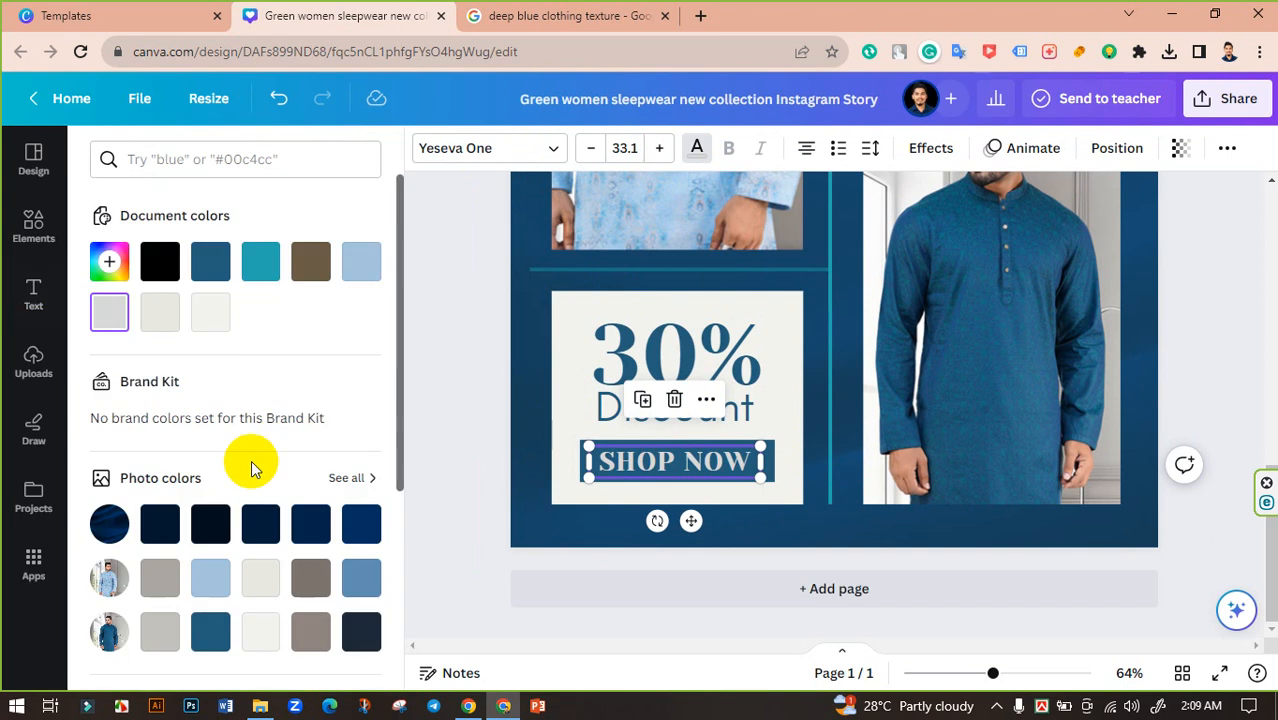
click(258, 580)
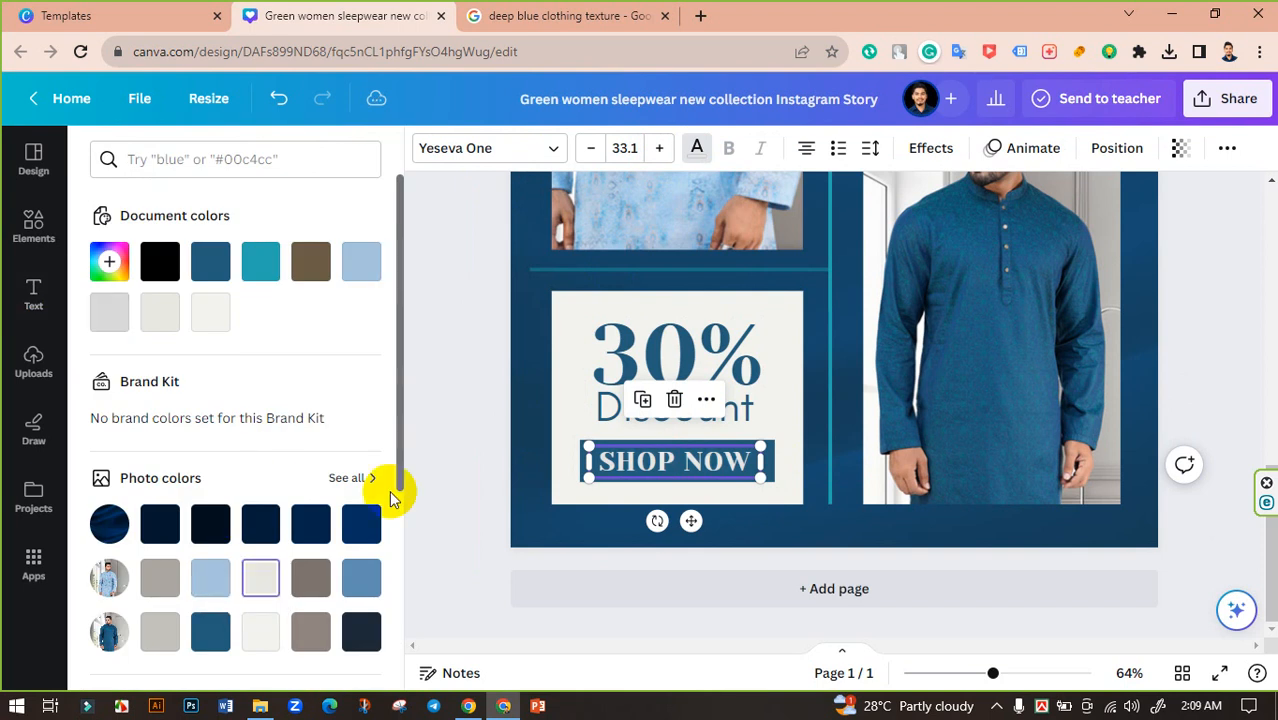
key(Escape)
click(450, 386)
Browse the graphics library and its collections for a decorative element that suits the story page.
drag(990, 672, 948, 684)
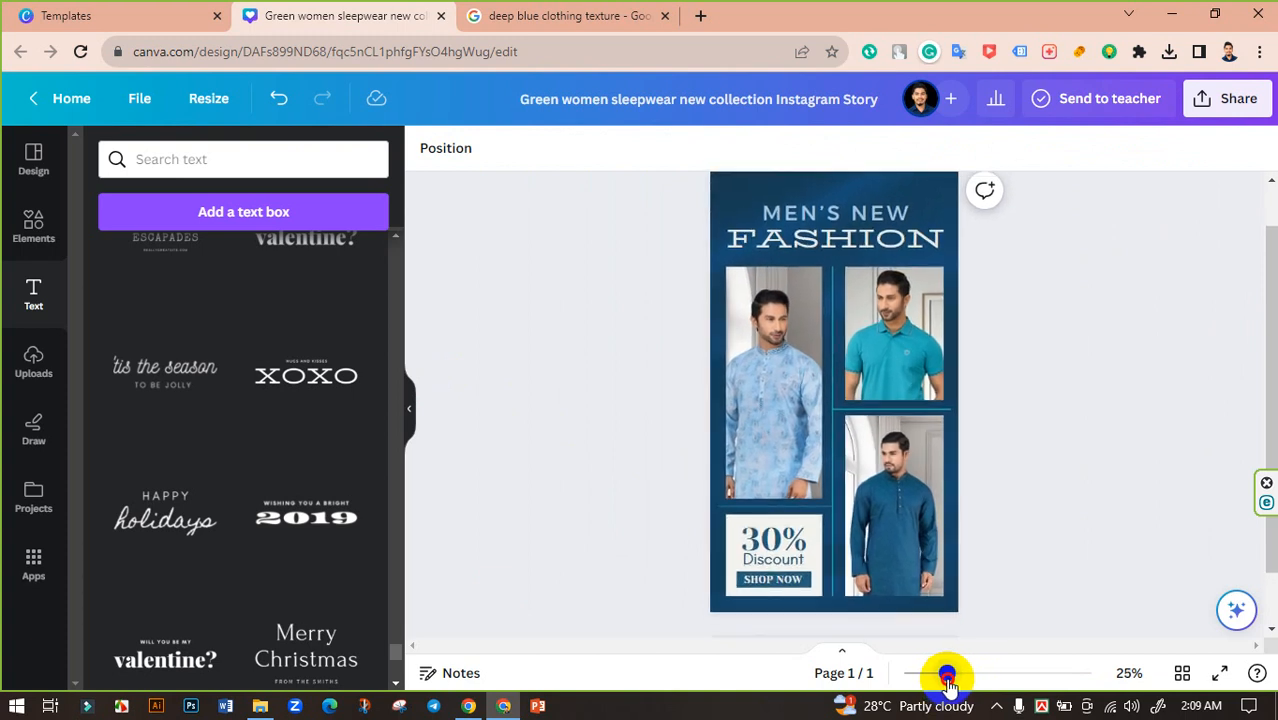
click(710, 268)
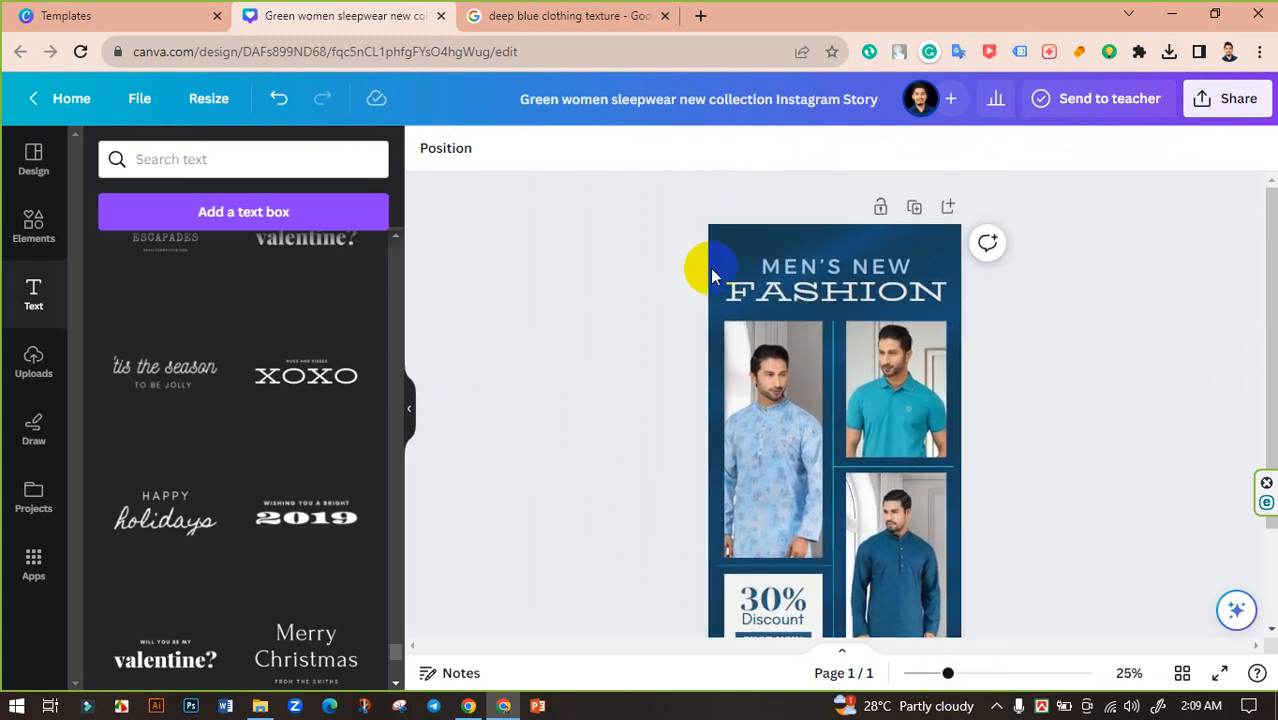
click(20, 232)
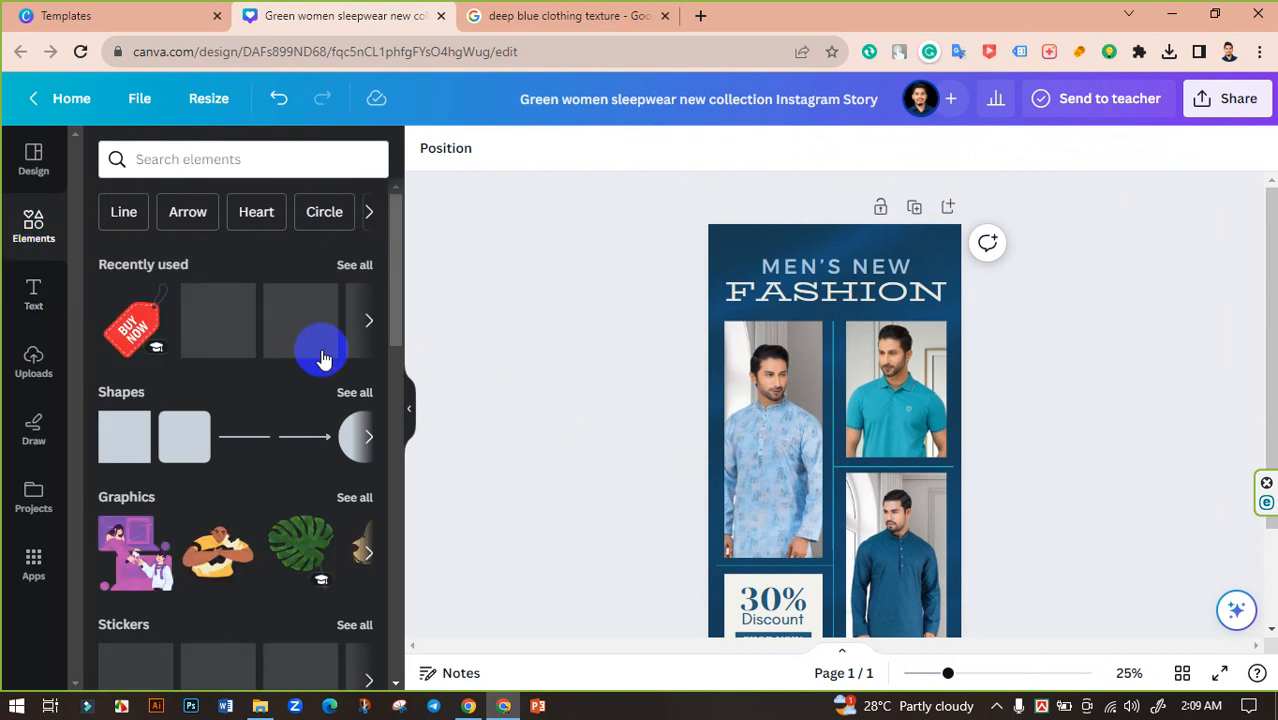
click(354, 497)
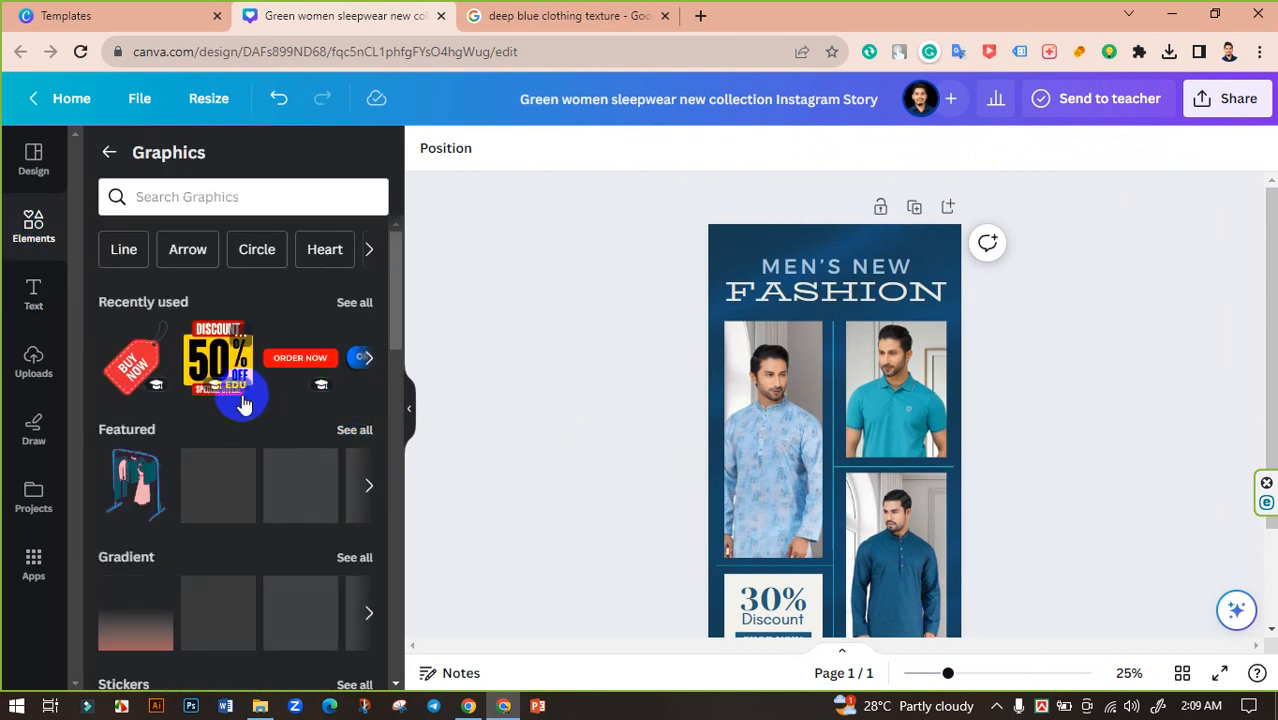
scroll(300, 470, down, 5)
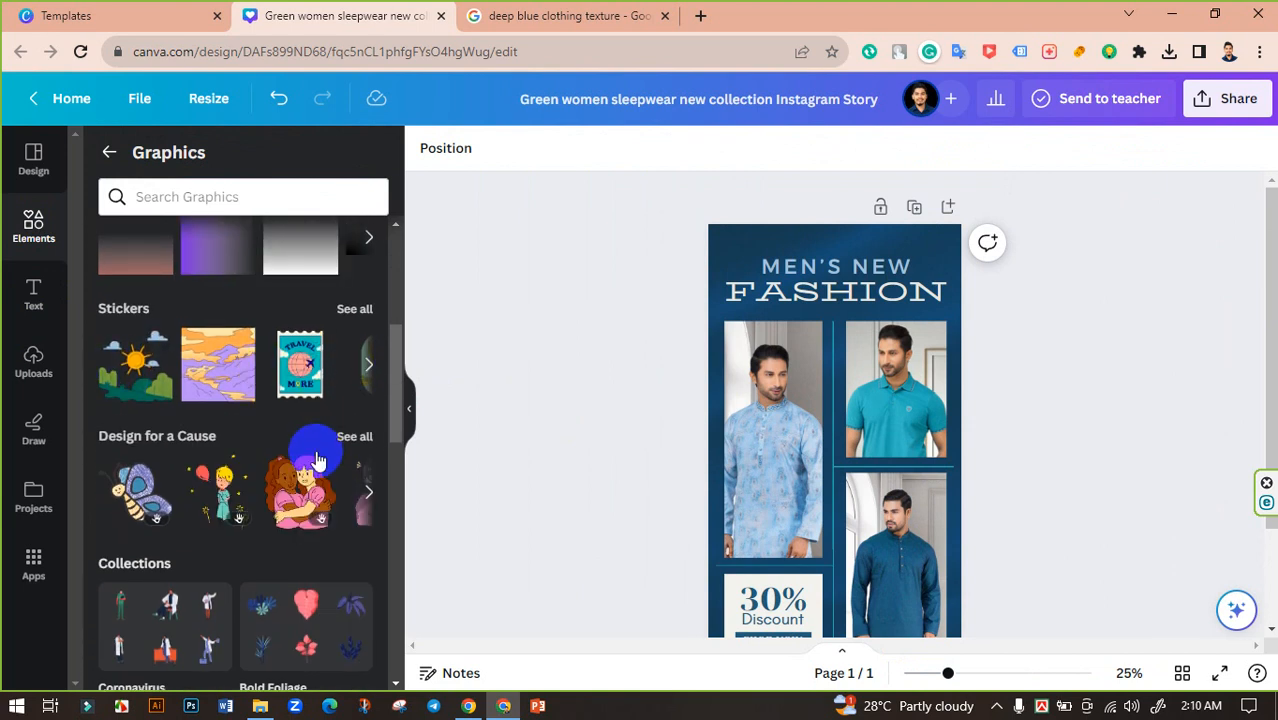
scroll(316, 468, down, 3)
scroll(375, 493, down, 3)
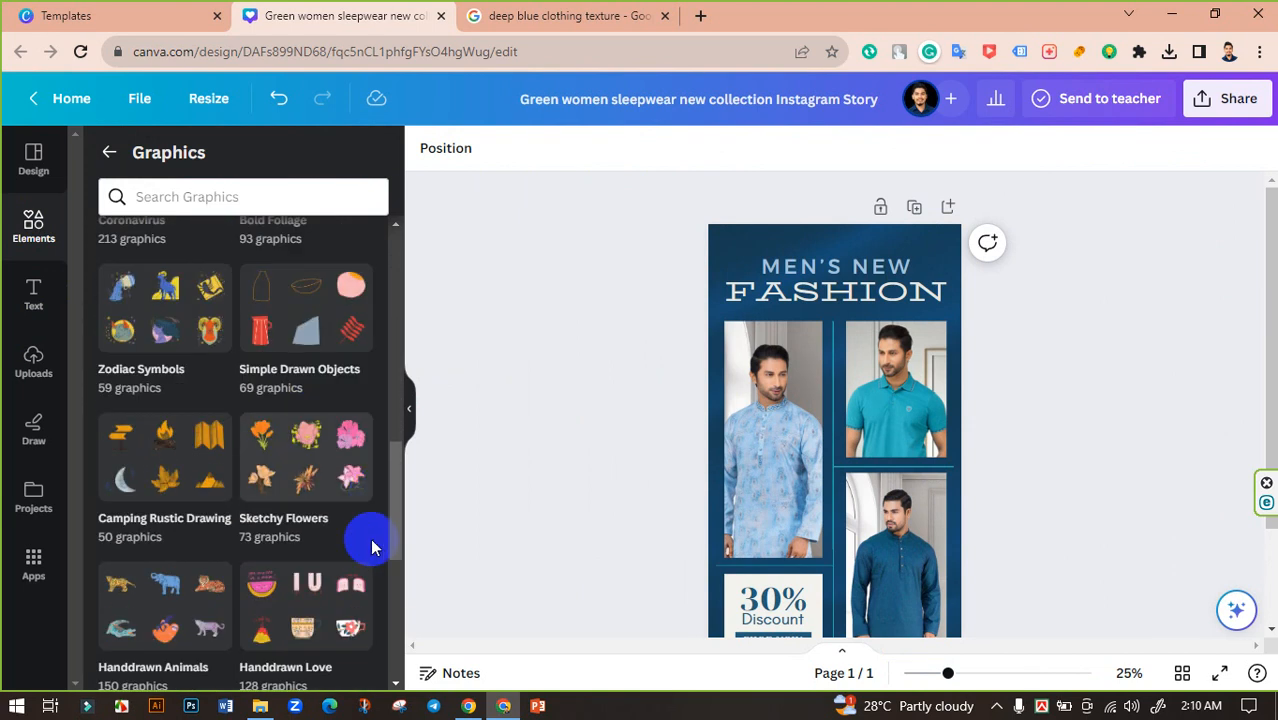
scroll(320, 524, down, 2)
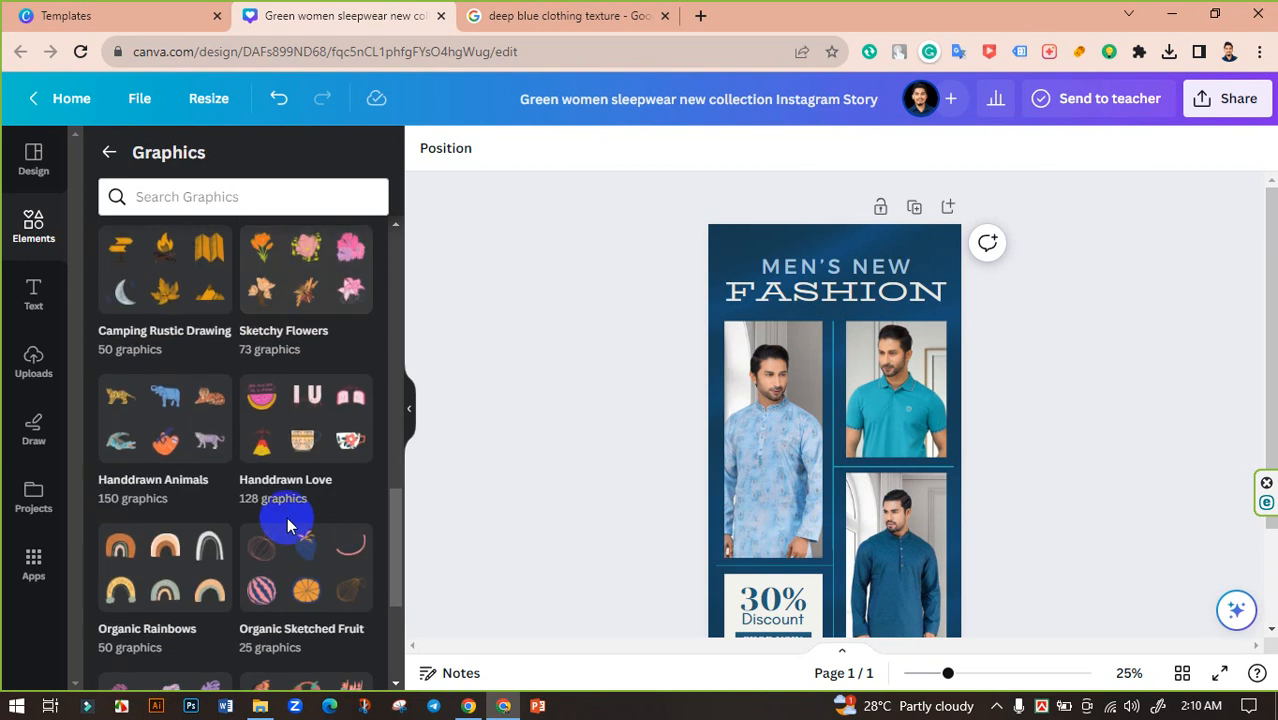
scroll(285, 520, up, 6)
scroll(278, 516, up, 5)
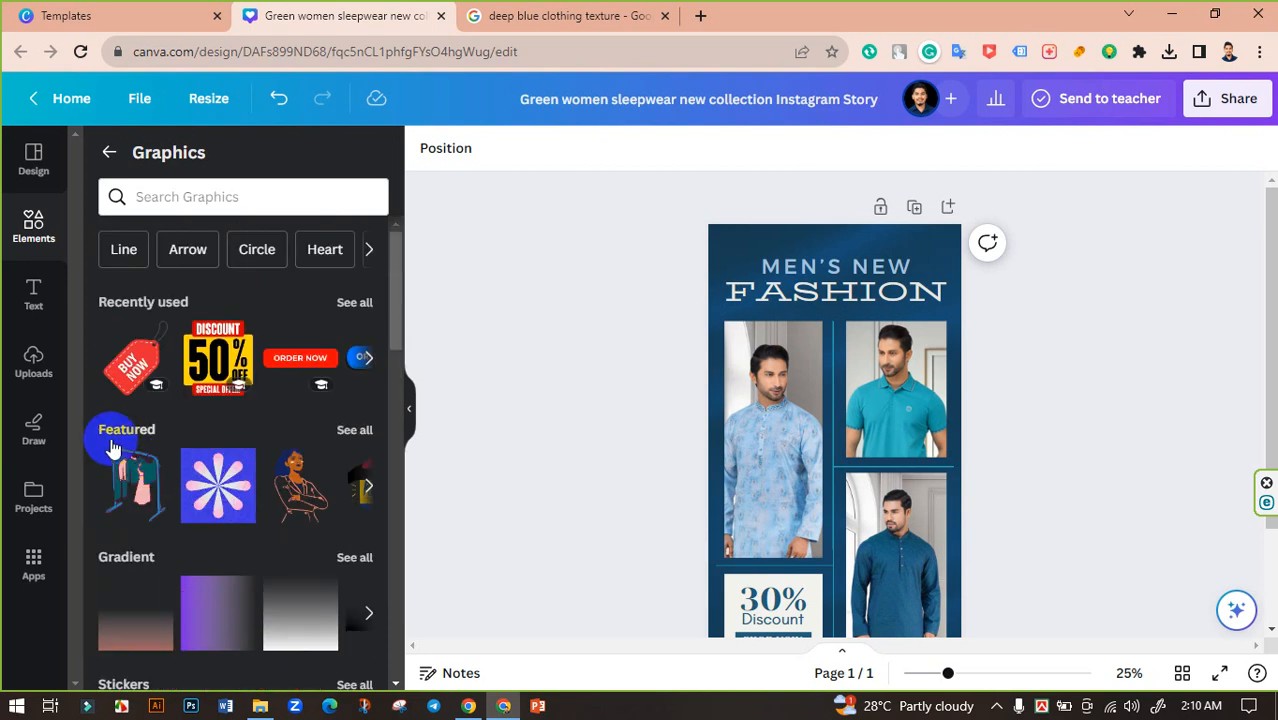
Add the recently used dot-grid graphic, scale it to about 372 × 204 px and centre it horizontally over the page's top edge.
click(368, 358)
click(368, 358)
click(368, 358)
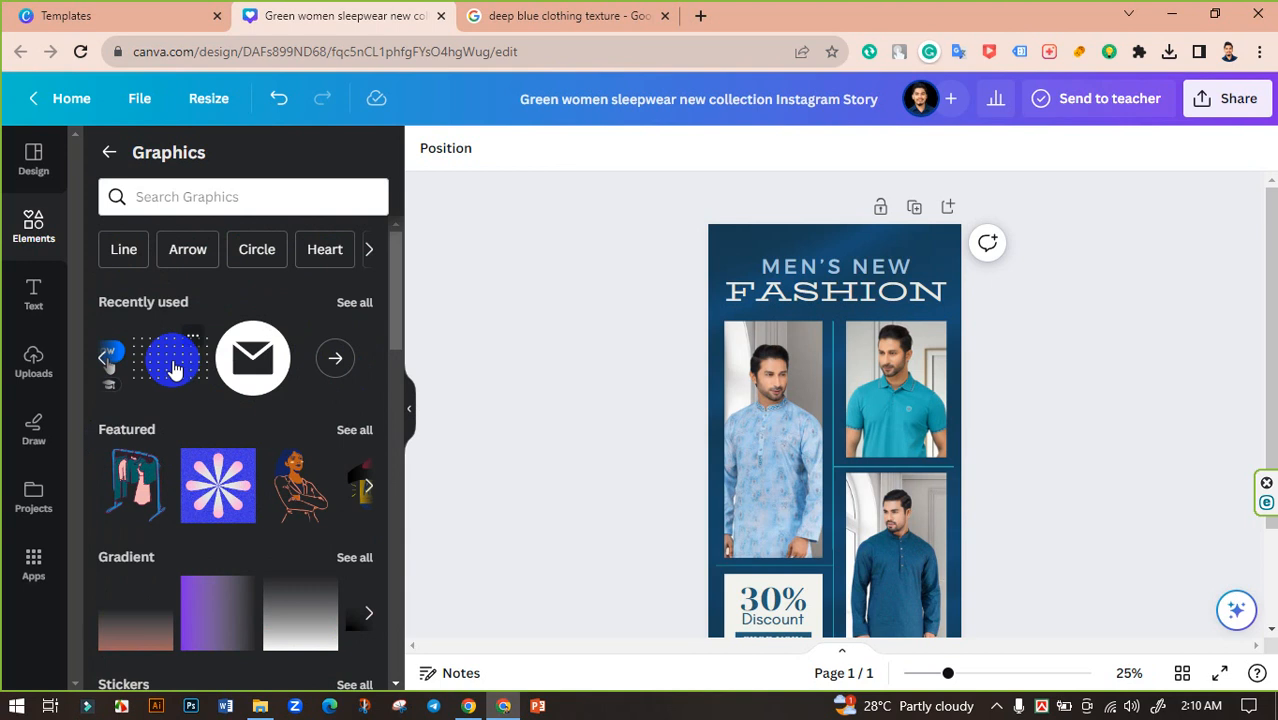
click(174, 369)
drag(855, 372, 787, 245)
click(579, 241)
click(800, 239)
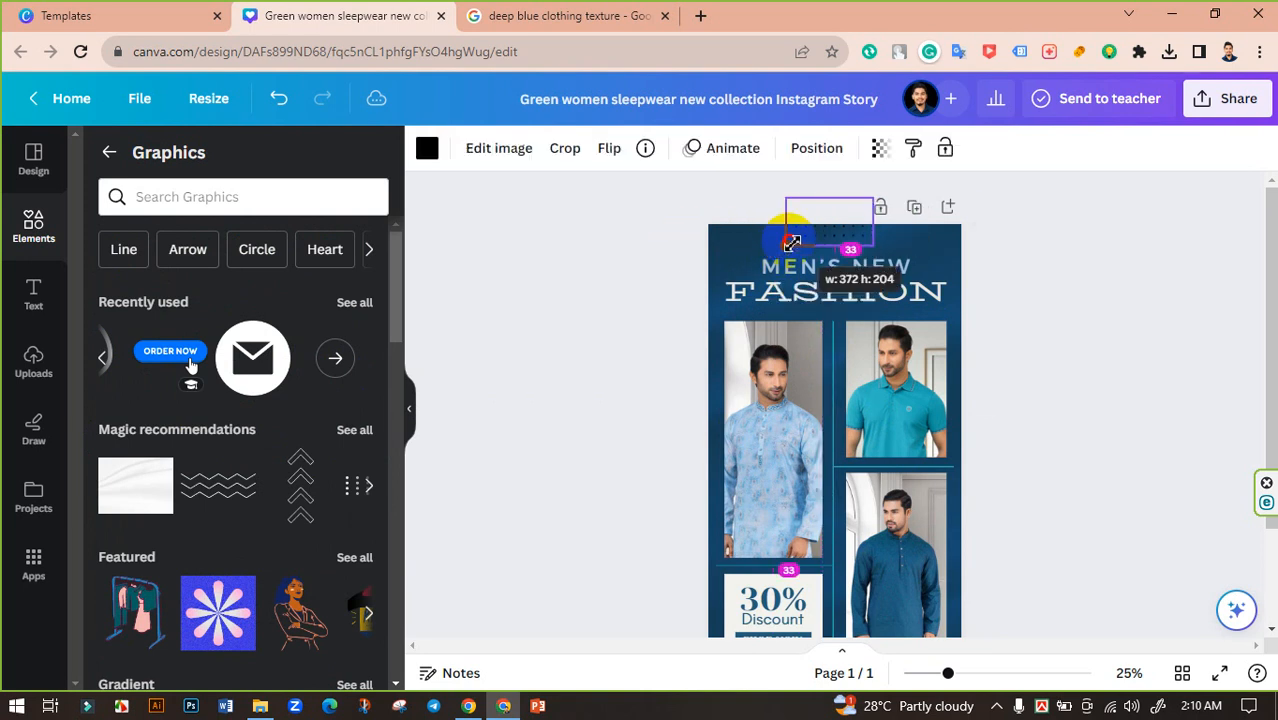
click(820, 148)
click(291, 362)
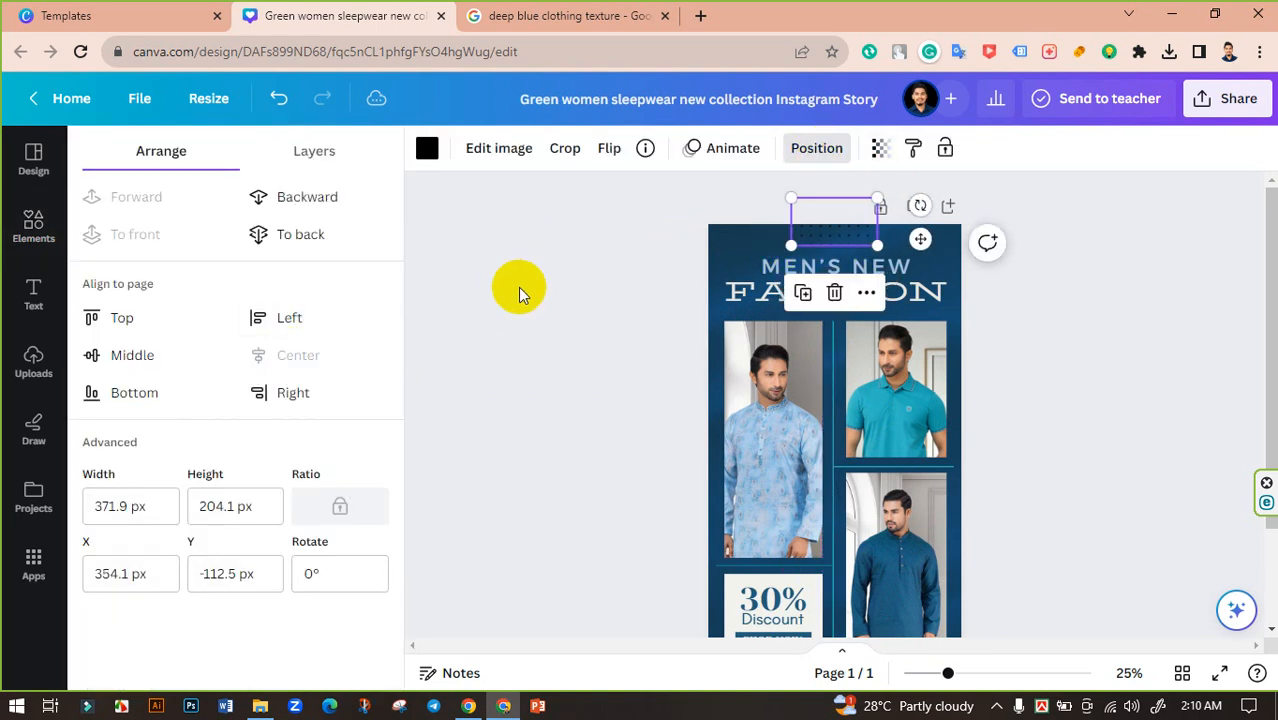
Recolour the dot grid above the heading with the light blue photo colour from the light blue kurta photo.
click(568, 274)
click(805, 245)
click(424, 150)
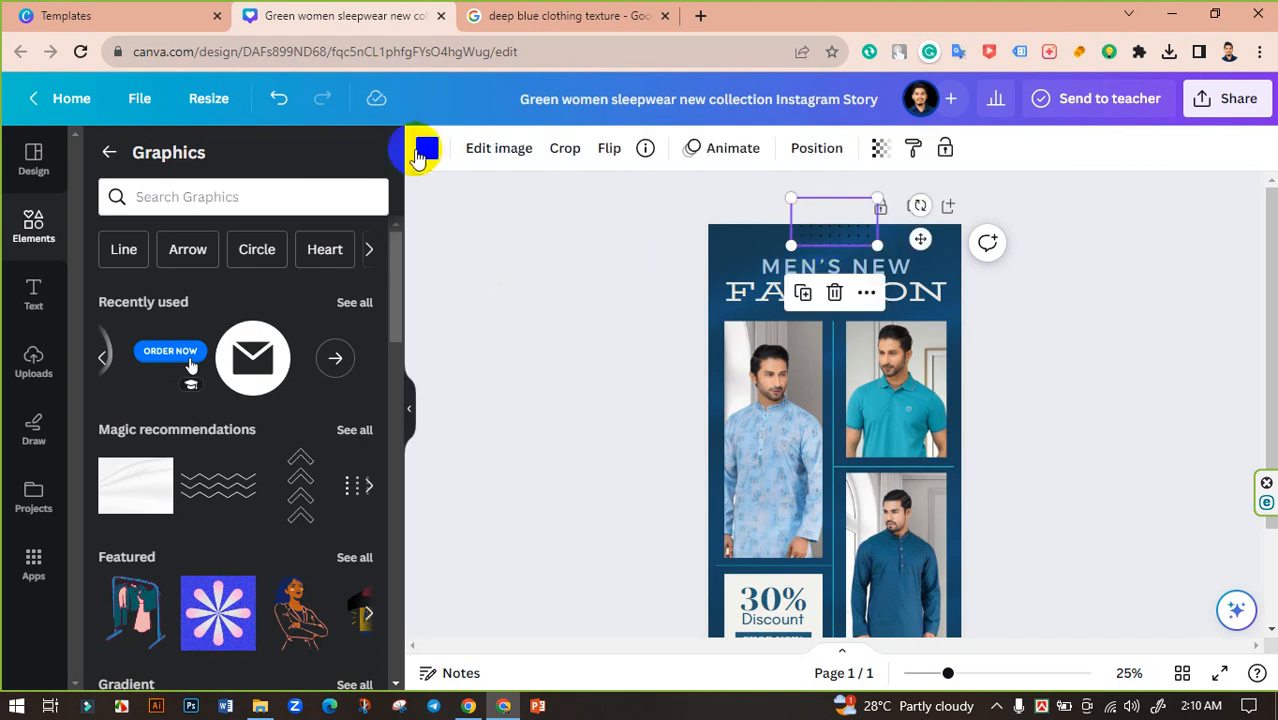
click(212, 579)
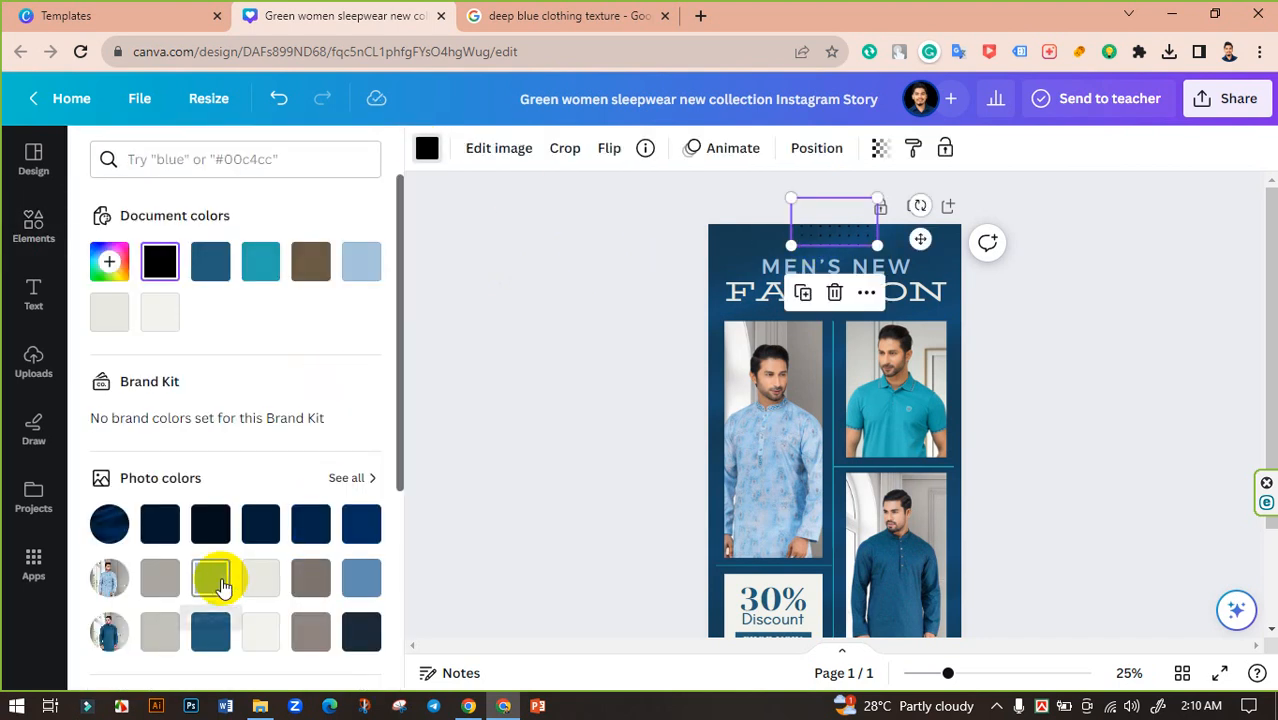
click(502, 334)
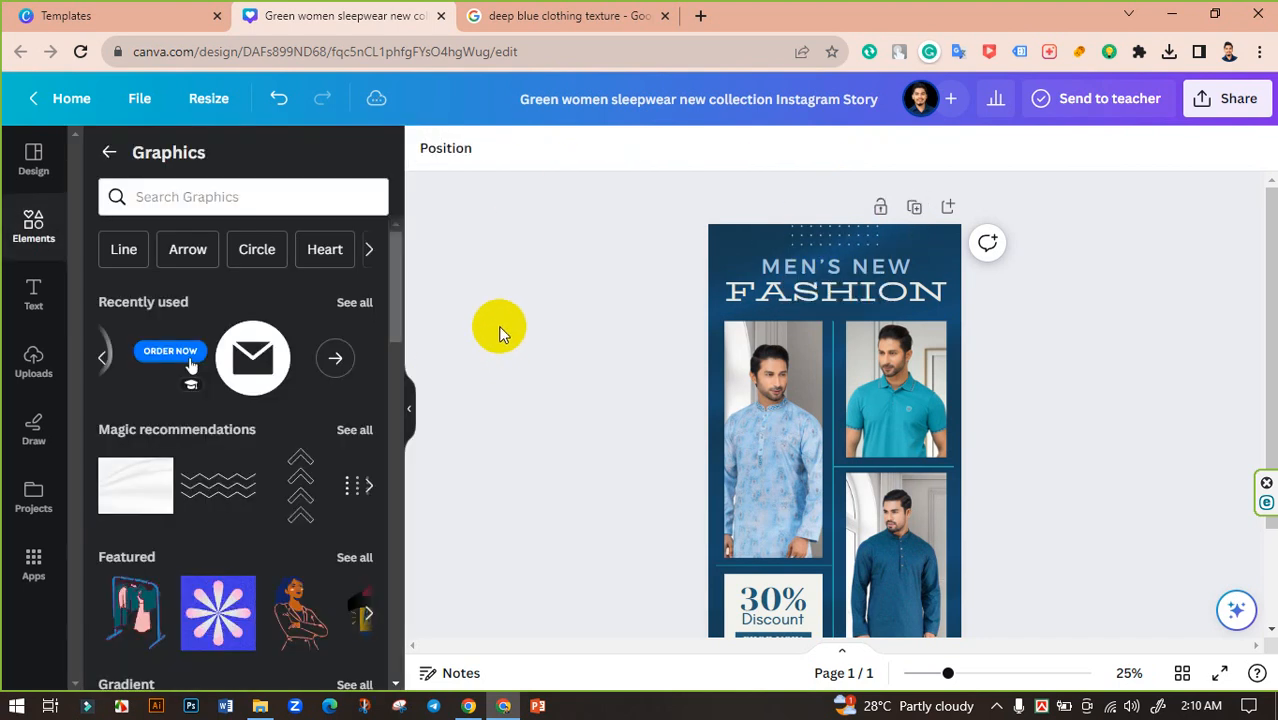
Review the page layout and browse the magic-recommended graphics for another matching dotted decoration.
scroll(503, 337, down, 2)
scroll(500, 337, up, 2)
scroll(502, 342, down, 2)
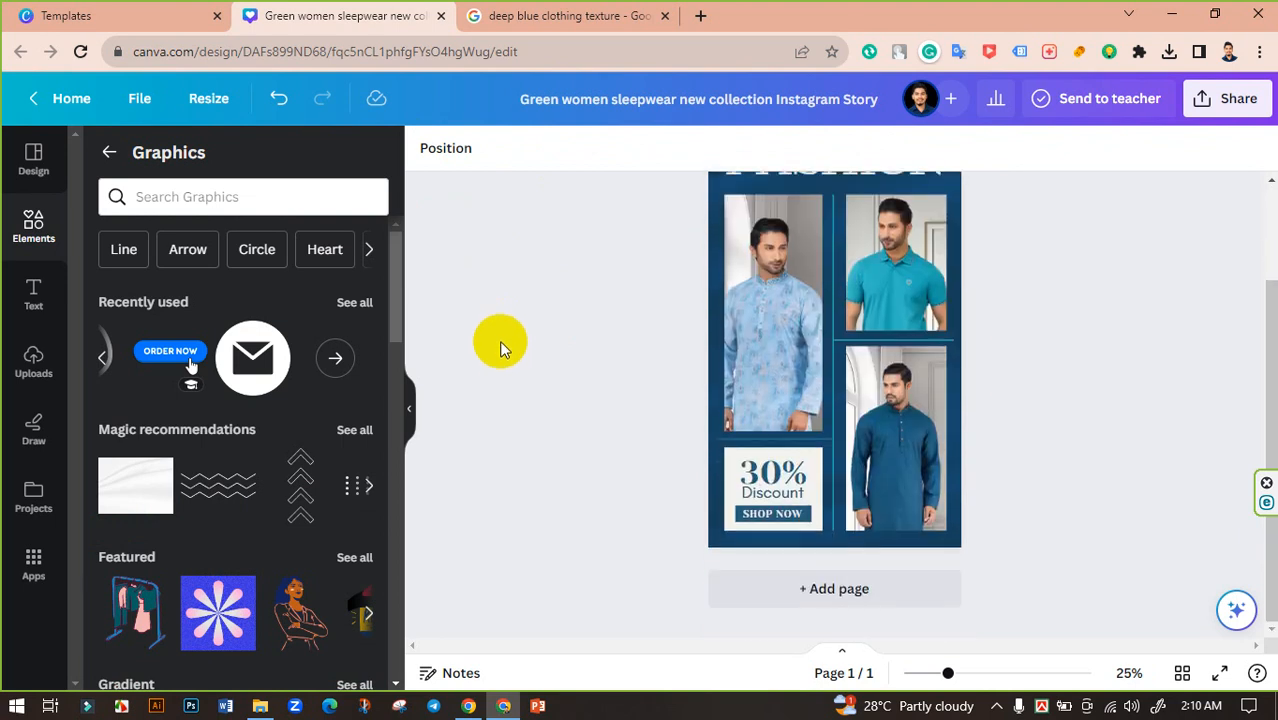
scroll(502, 356, up, 2)
scroll(542, 380, up, 1)
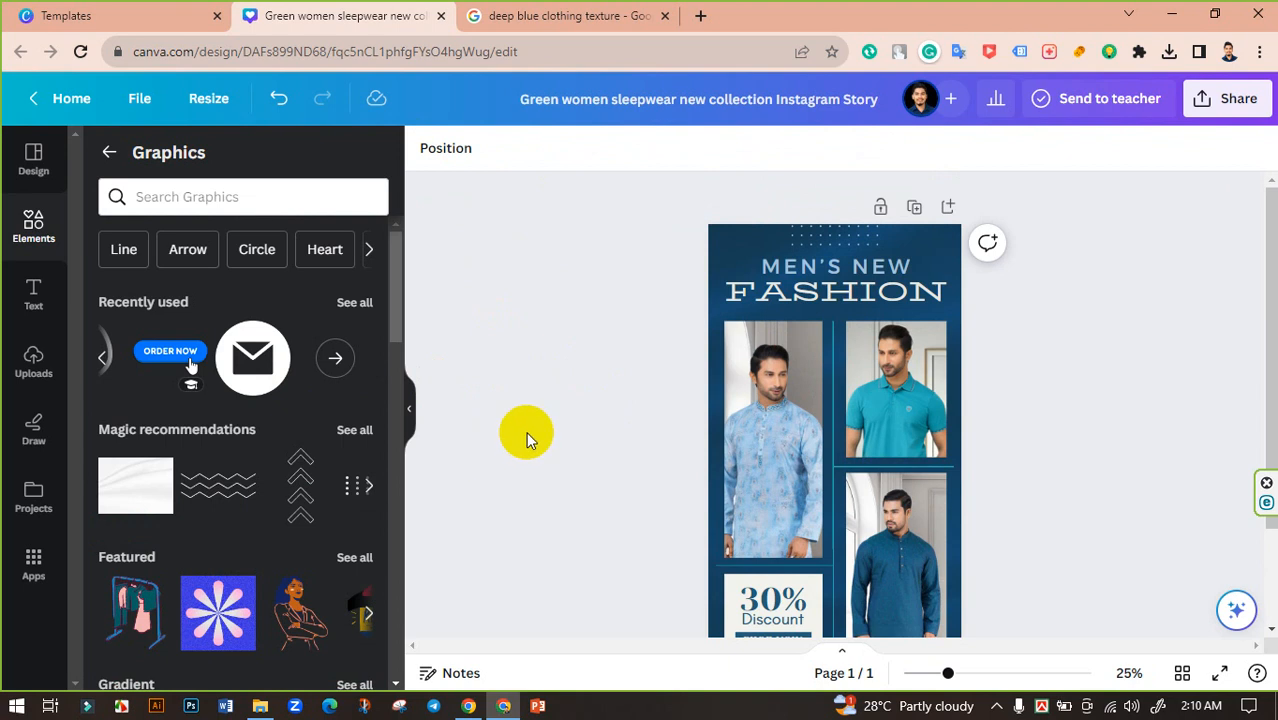
scroll(525, 435, down, 2)
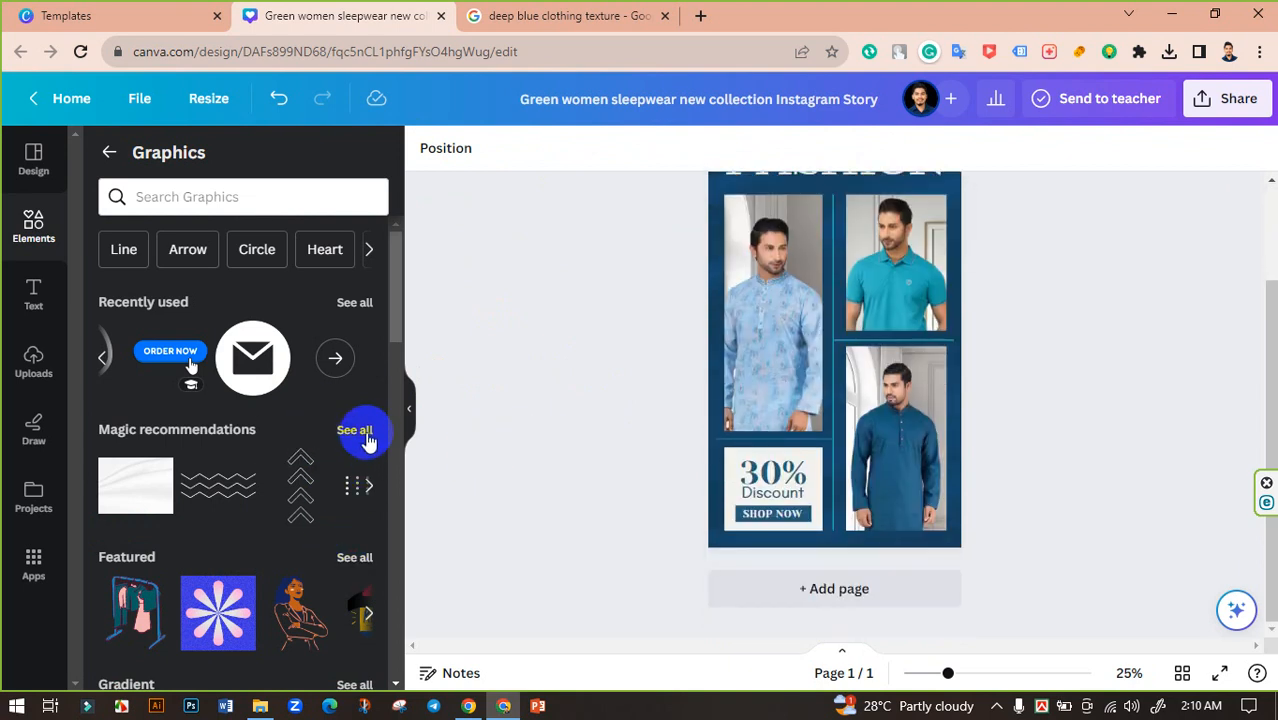
click(354, 429)
scroll(337, 510, down, 4)
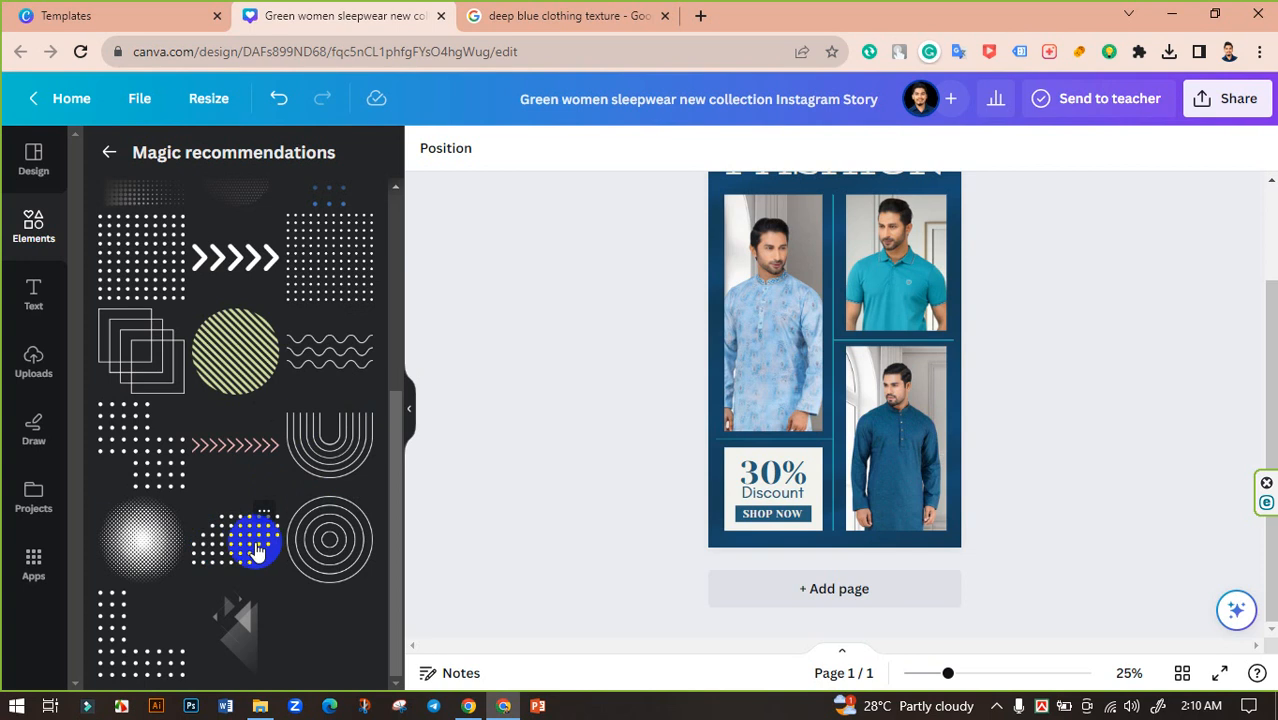
scroll(158, 620, up, 4)
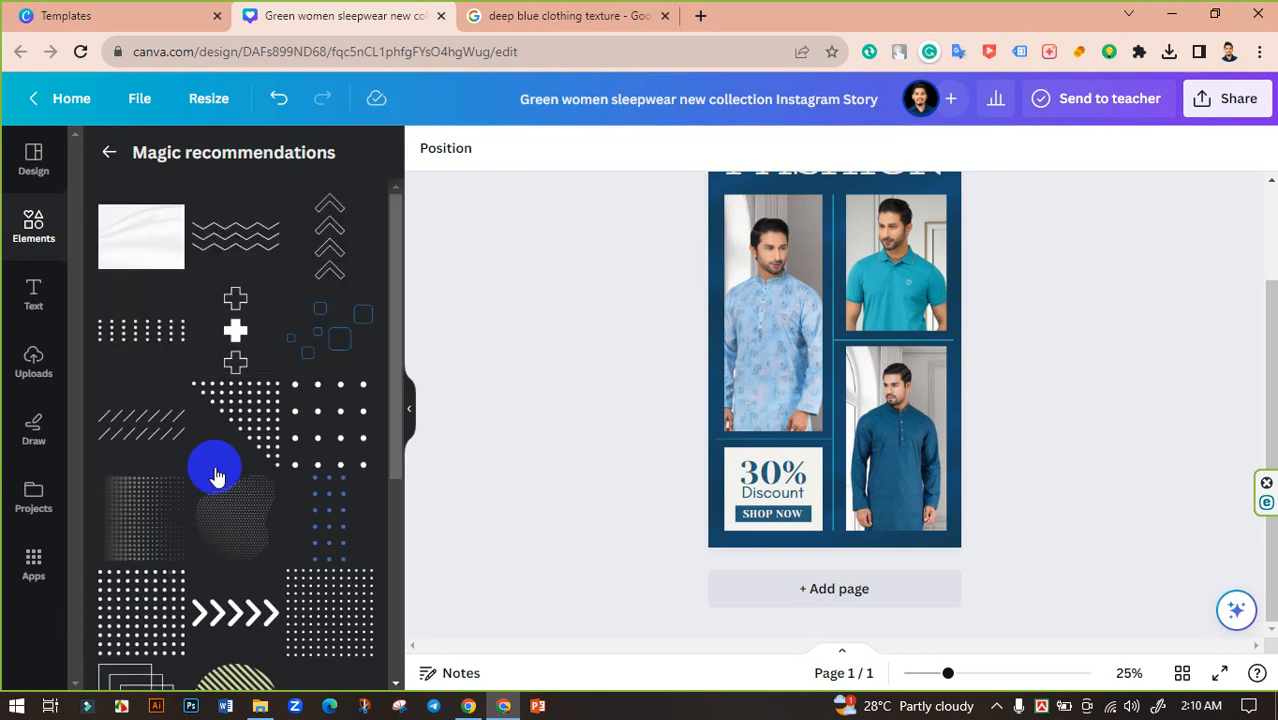
scroll(265, 470, down, 3)
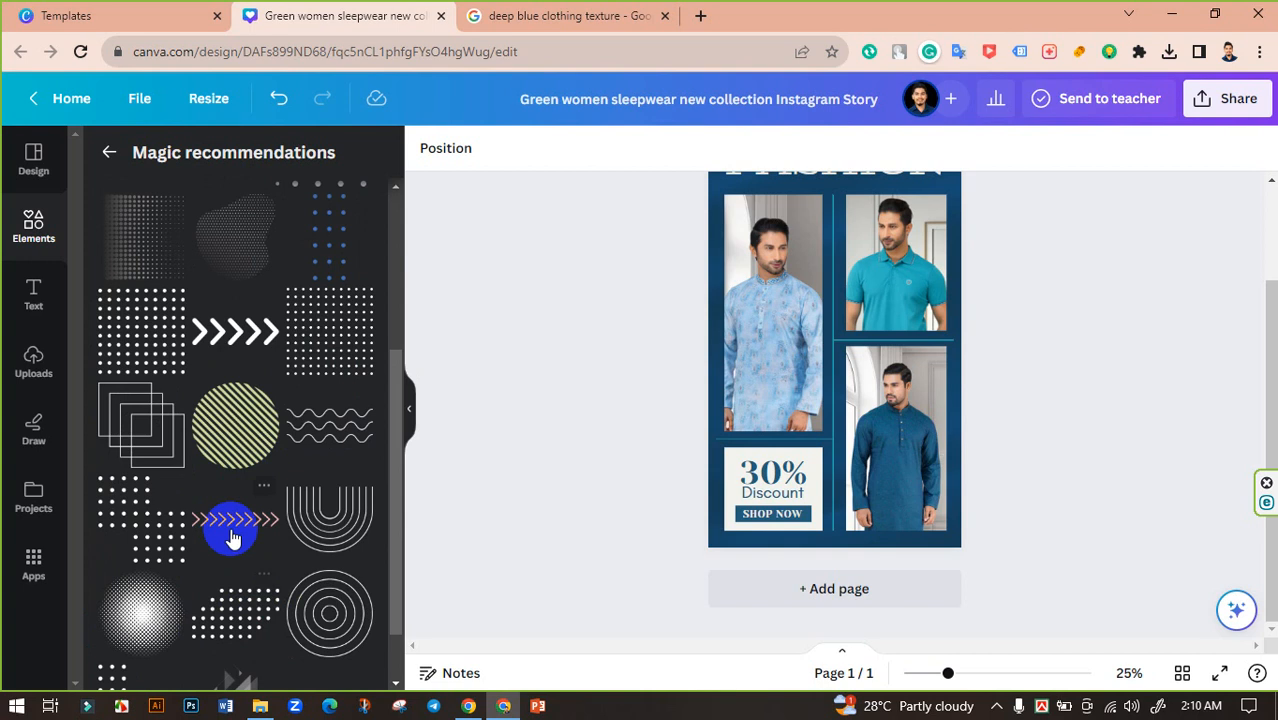
scroll(228, 535, up, 3)
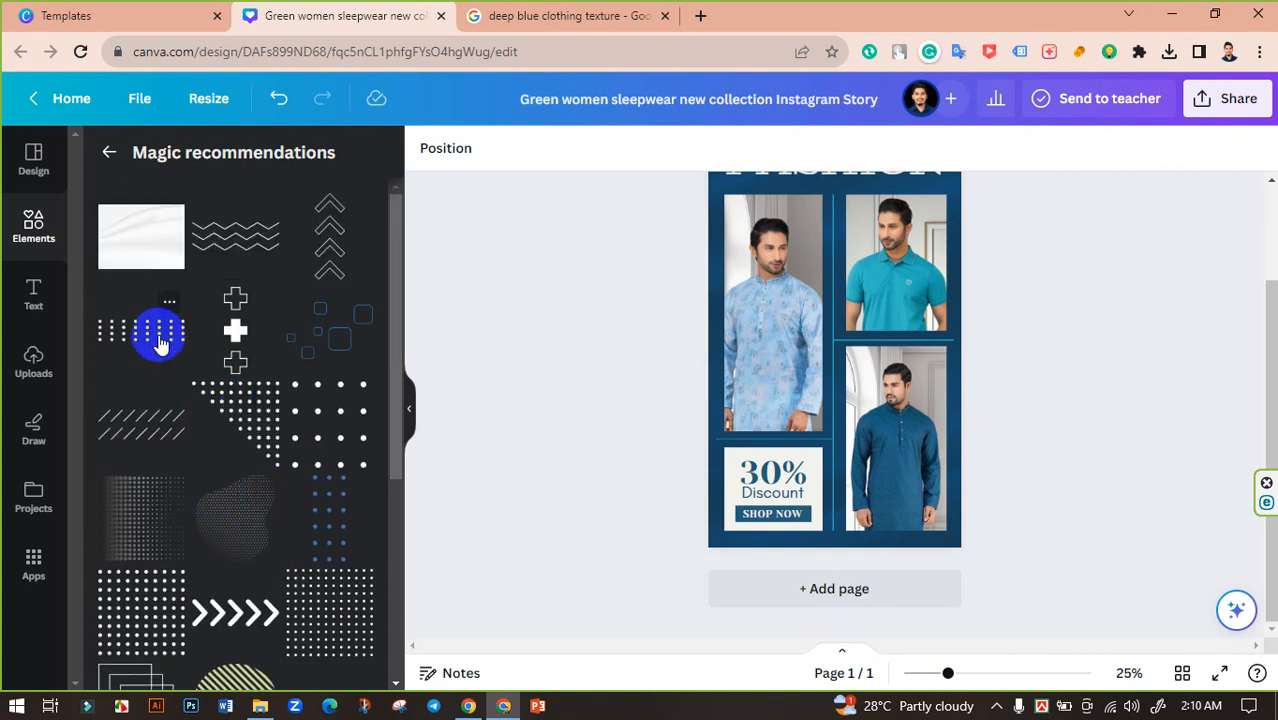
scroll(340, 528, down, 4)
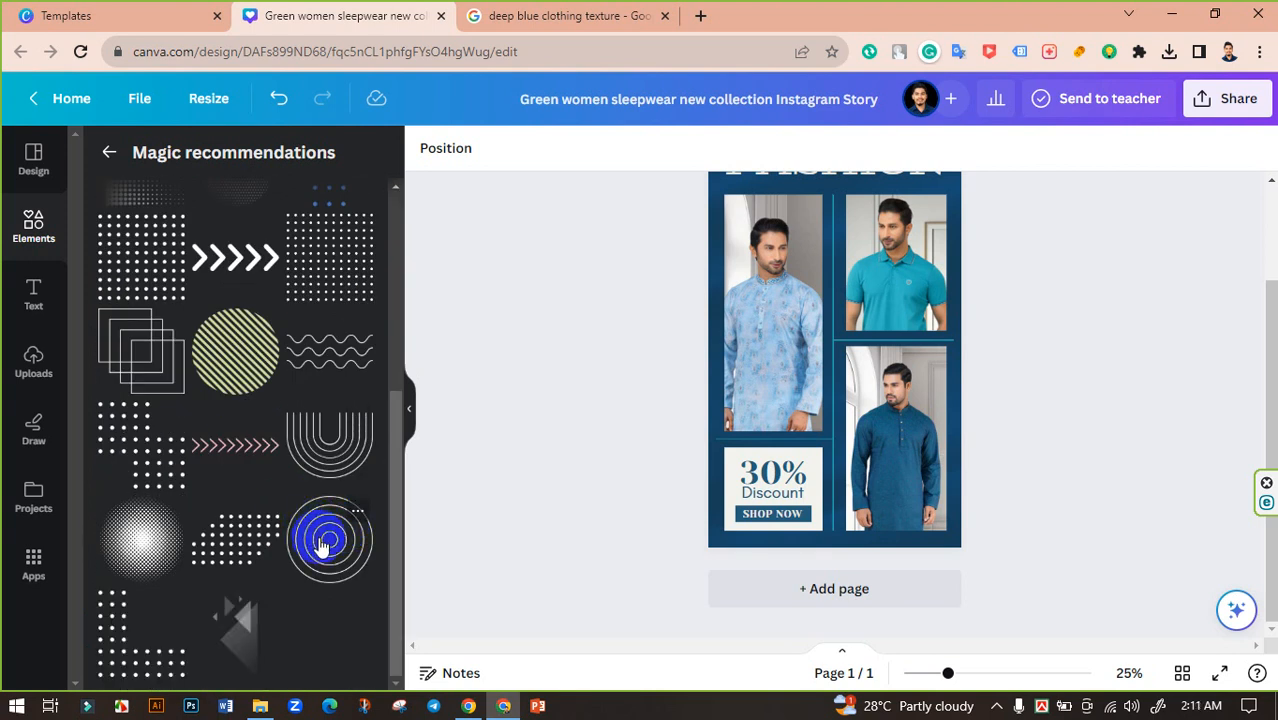
Add the L-shaped dot pattern and shrink it into the page's lower-left corner beside the discount box.
click(103, 653)
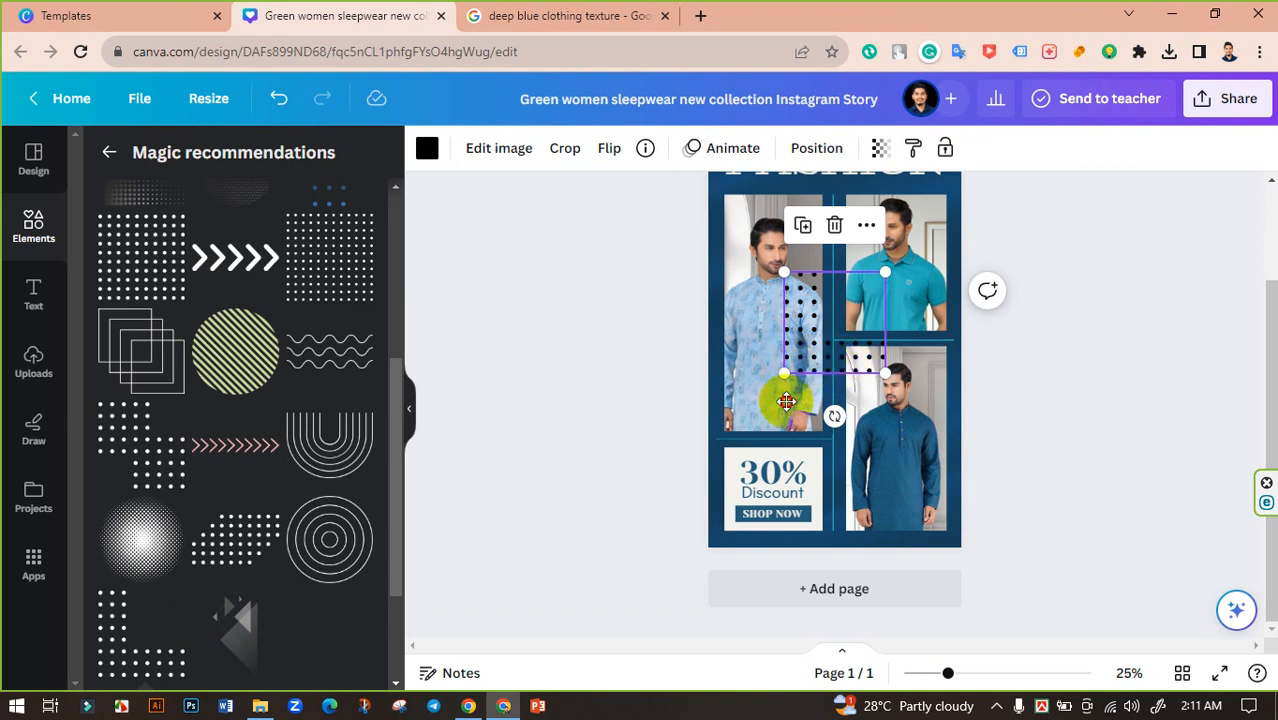
drag(812, 372, 744, 533)
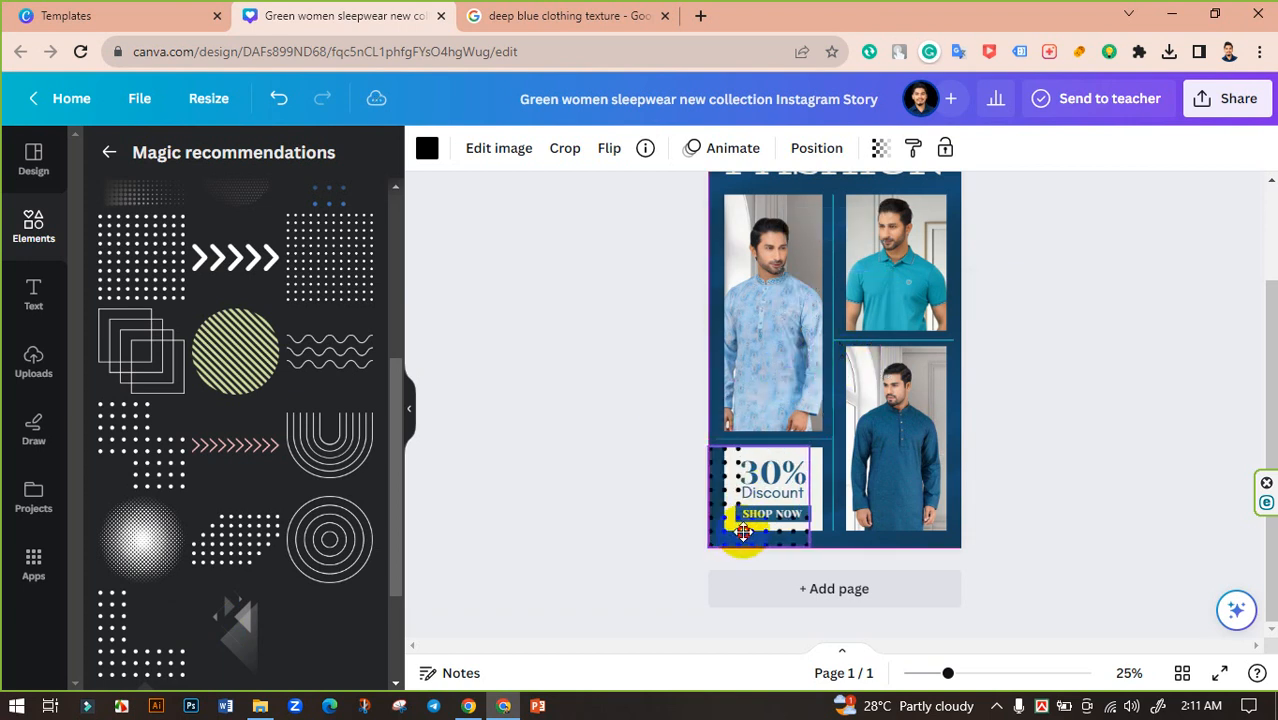
drag(805, 456, 749, 517)
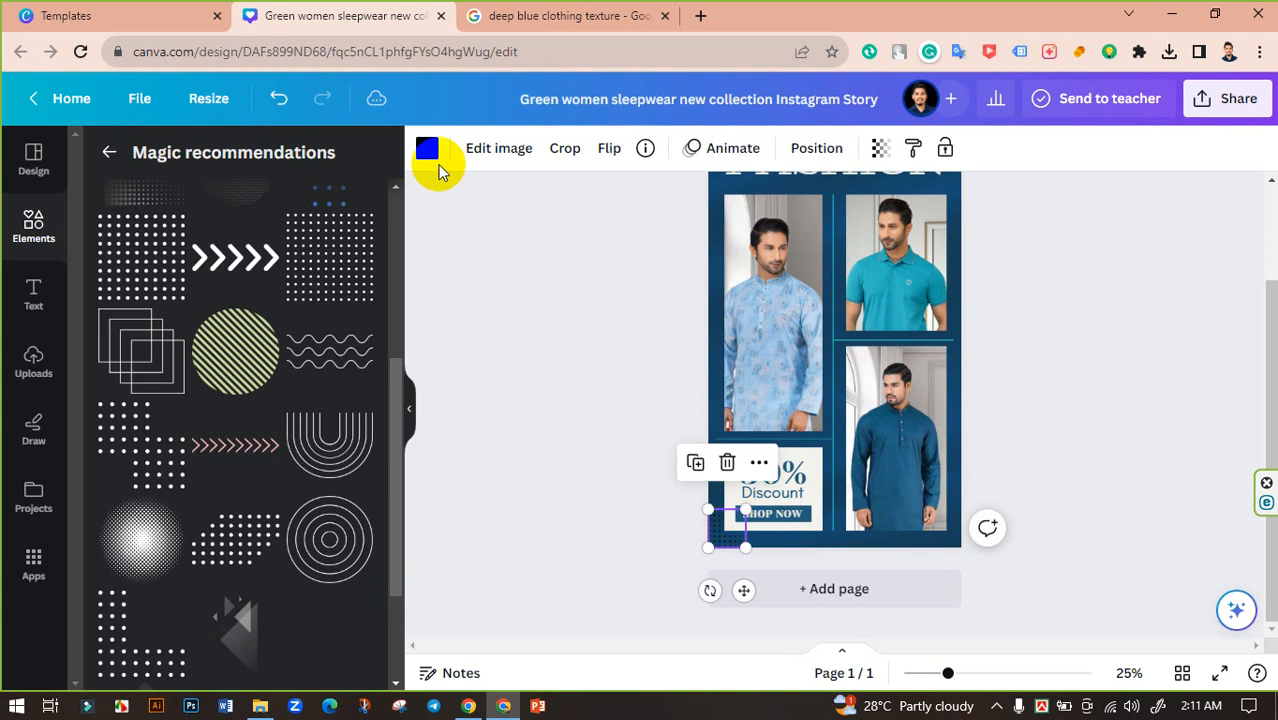
Recolour the L-shaped dot pattern with the light blue photo colour from the light blue kurta photo.
click(427, 148)
click(210, 580)
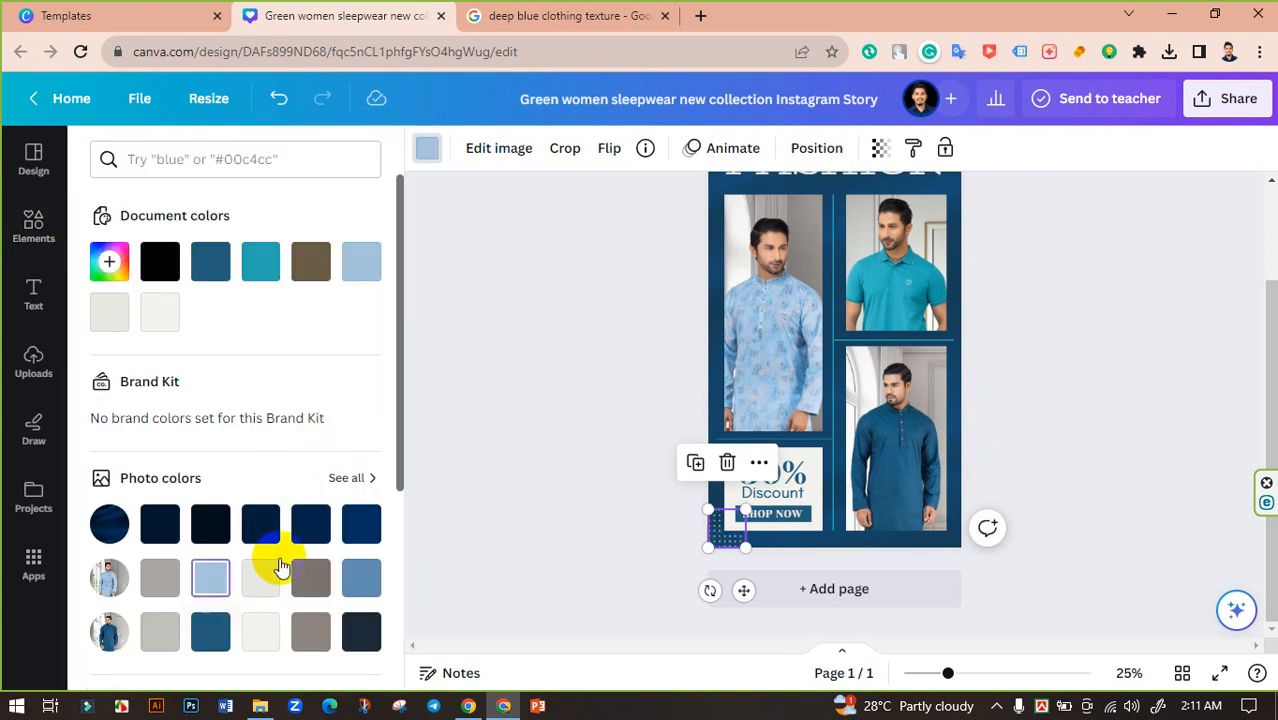
click(576, 467)
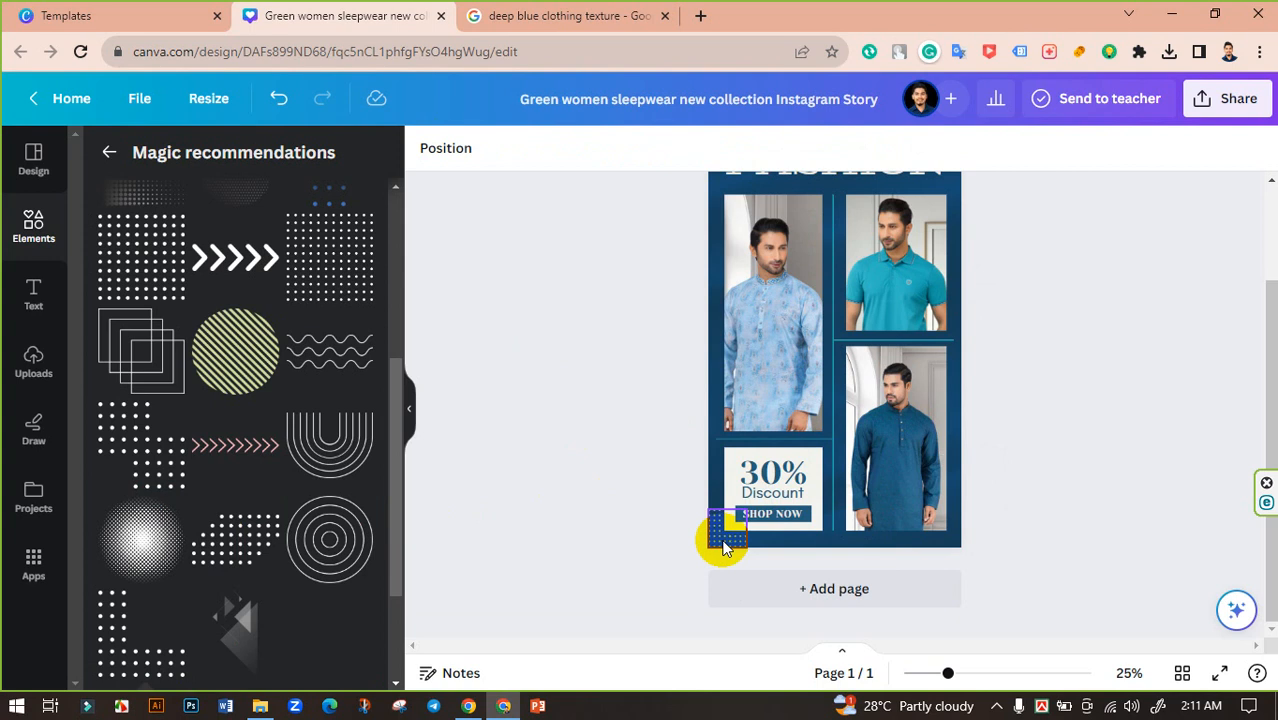
Copy the L-shaped dot pattern to the page's lower-right corner and flip the copy horizontally.
drag(725, 545, 934, 536)
click(609, 148)
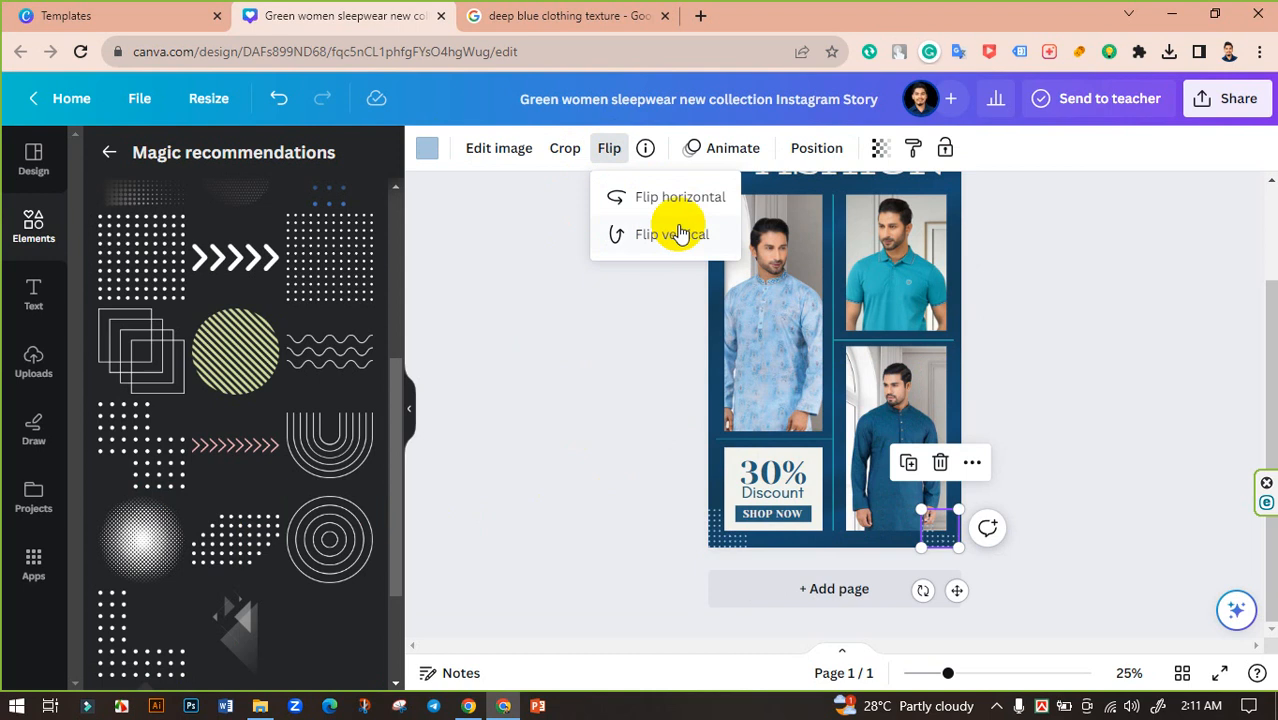
click(606, 388)
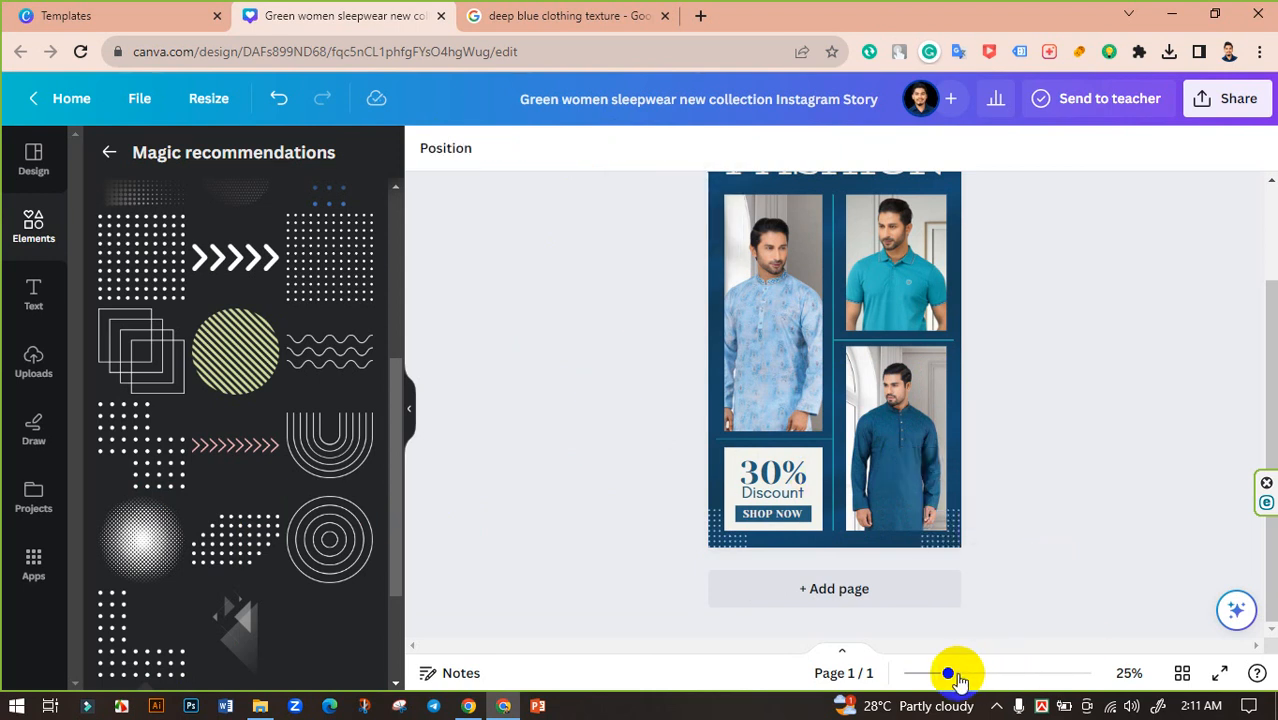
Shift the flipped dot pattern slightly so it sits flush with the page's right edge.
drag(957, 678, 983, 674)
scroll(1099, 537, down, 3)
click(1075, 530)
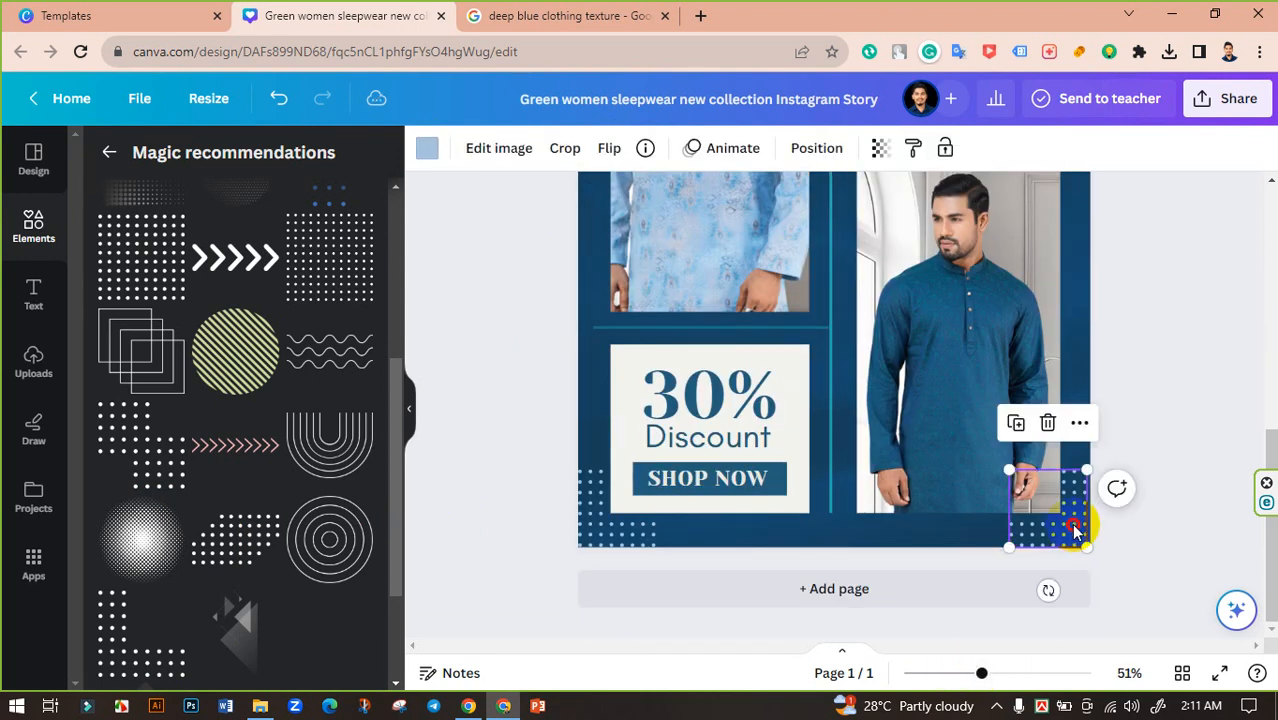
drag(1077, 524, 1080, 524)
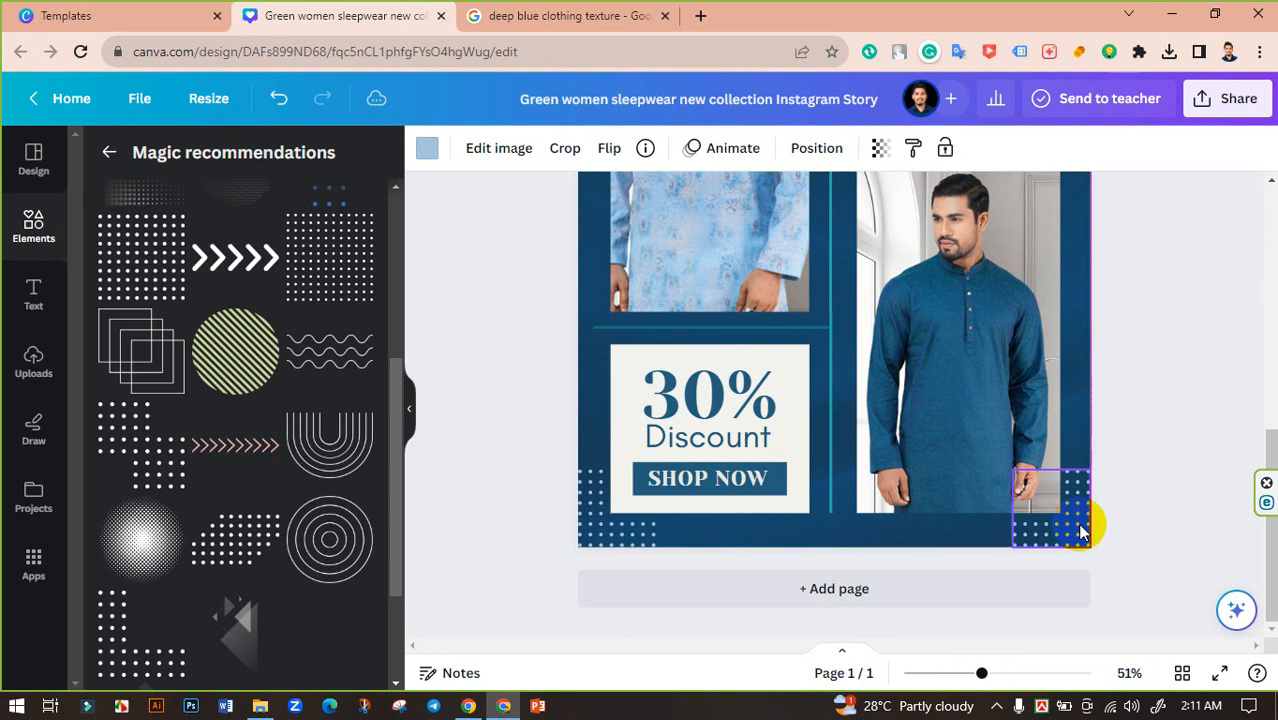
click(1141, 520)
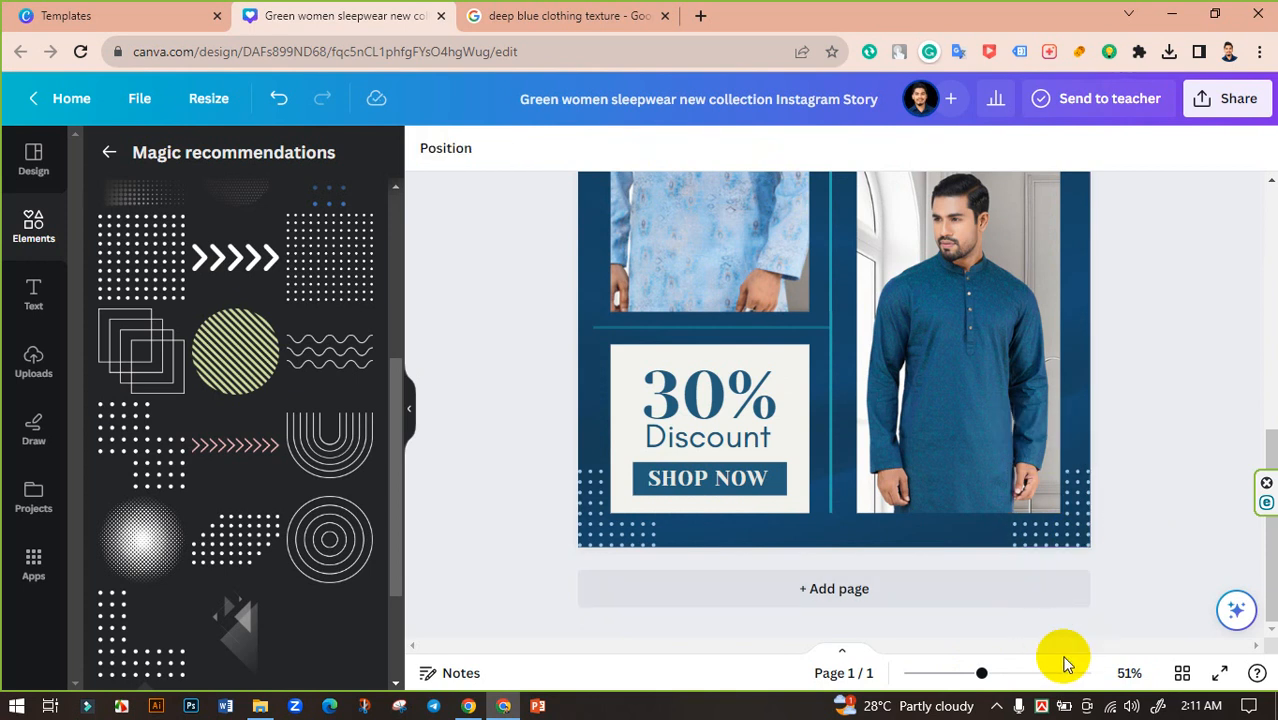
Hide the element library and review the whole story design from the heading to the discount box.
drag(981, 673, 953, 674)
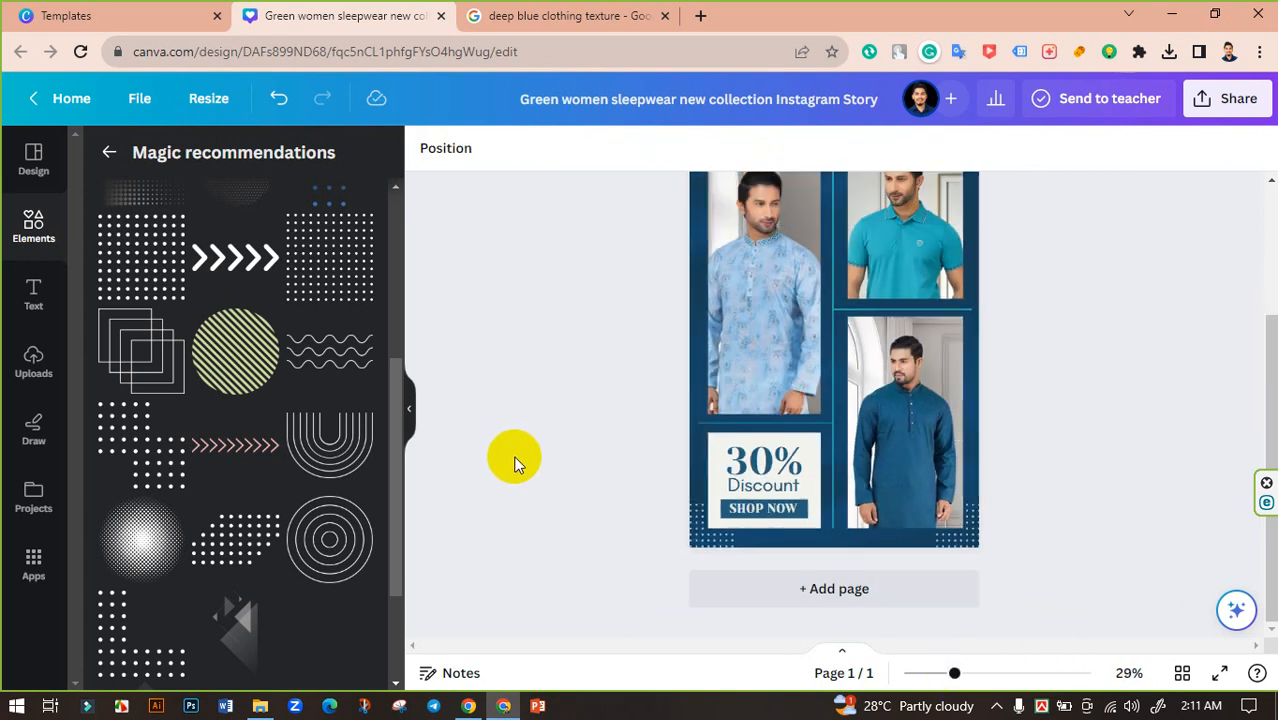
scroll(513, 457, up, 3)
click(417, 404)
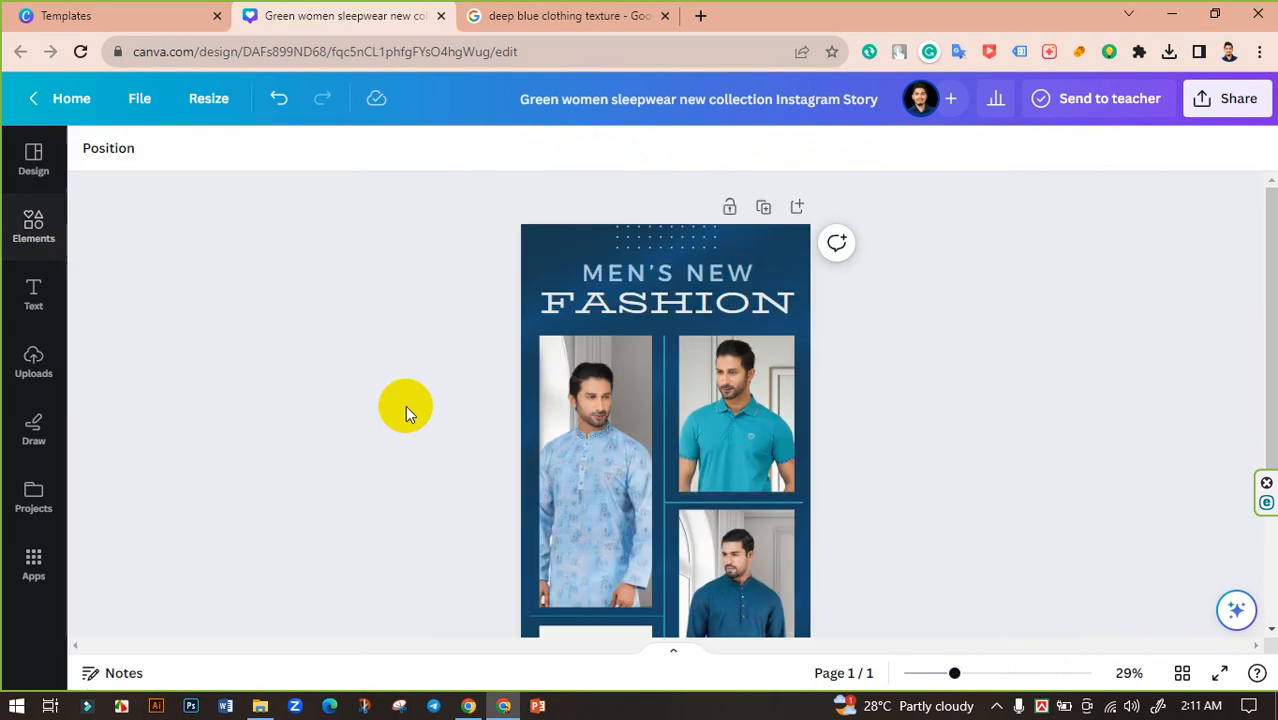
scroll(920, 400, down, 3)
scroll(929, 518, up, 3)
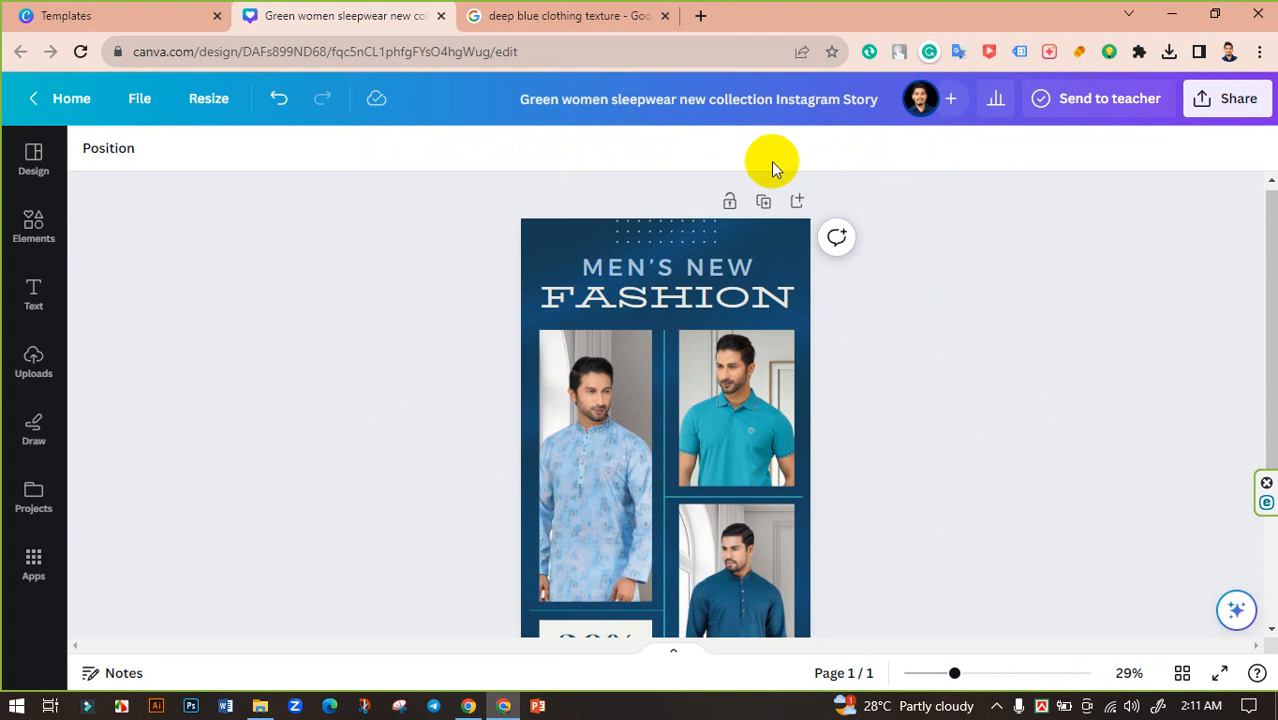
Rename the design as "Blue facebook Story".
click(779, 104)
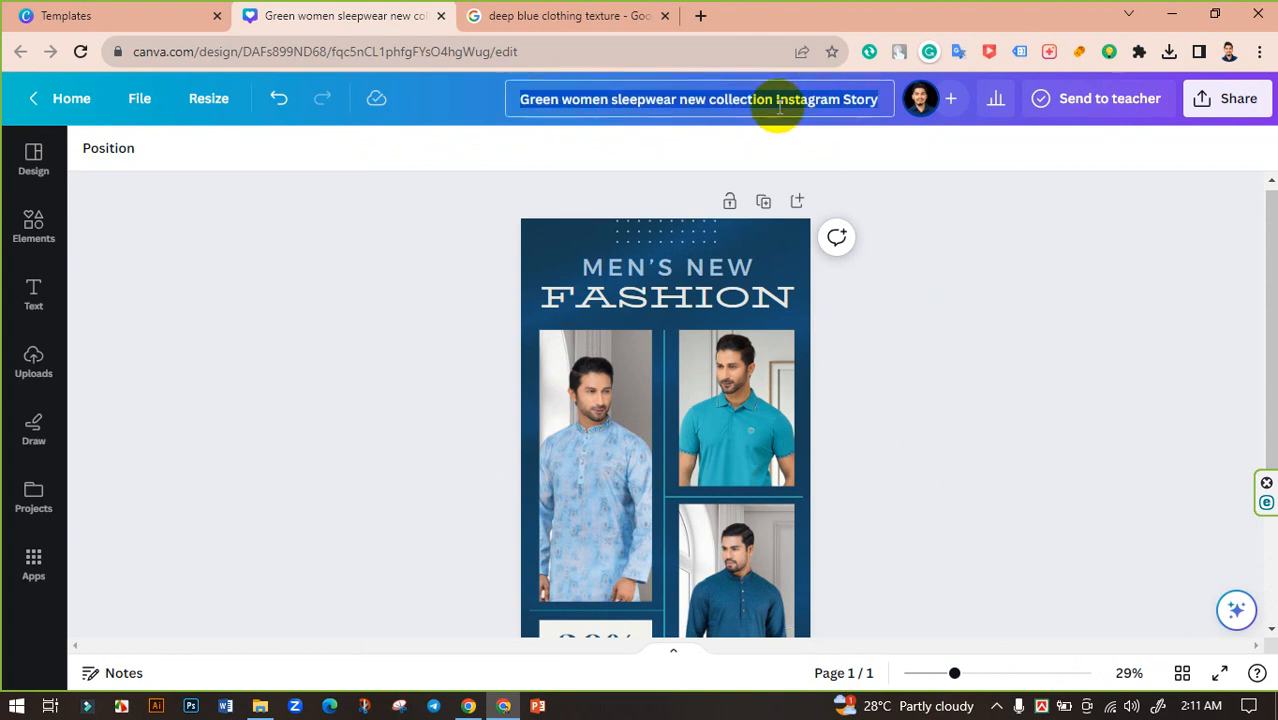
key(BackSpace)
text(Blu)
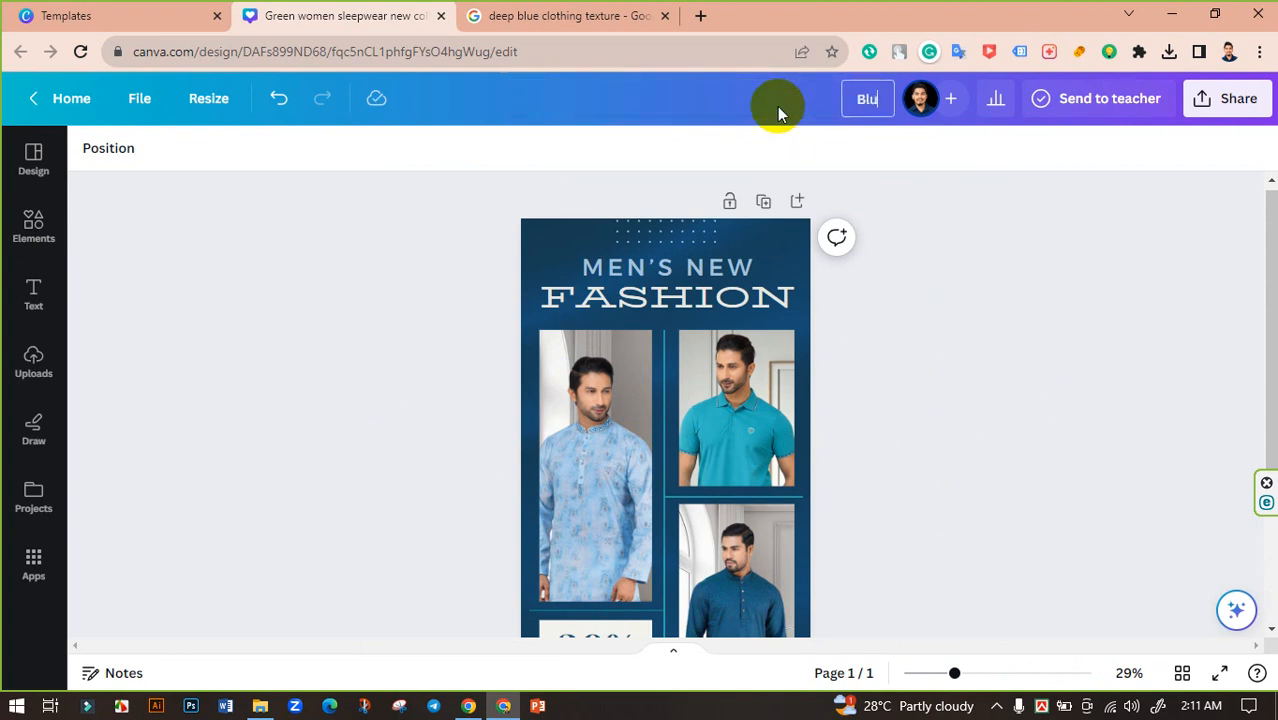
text(e facebook Story)
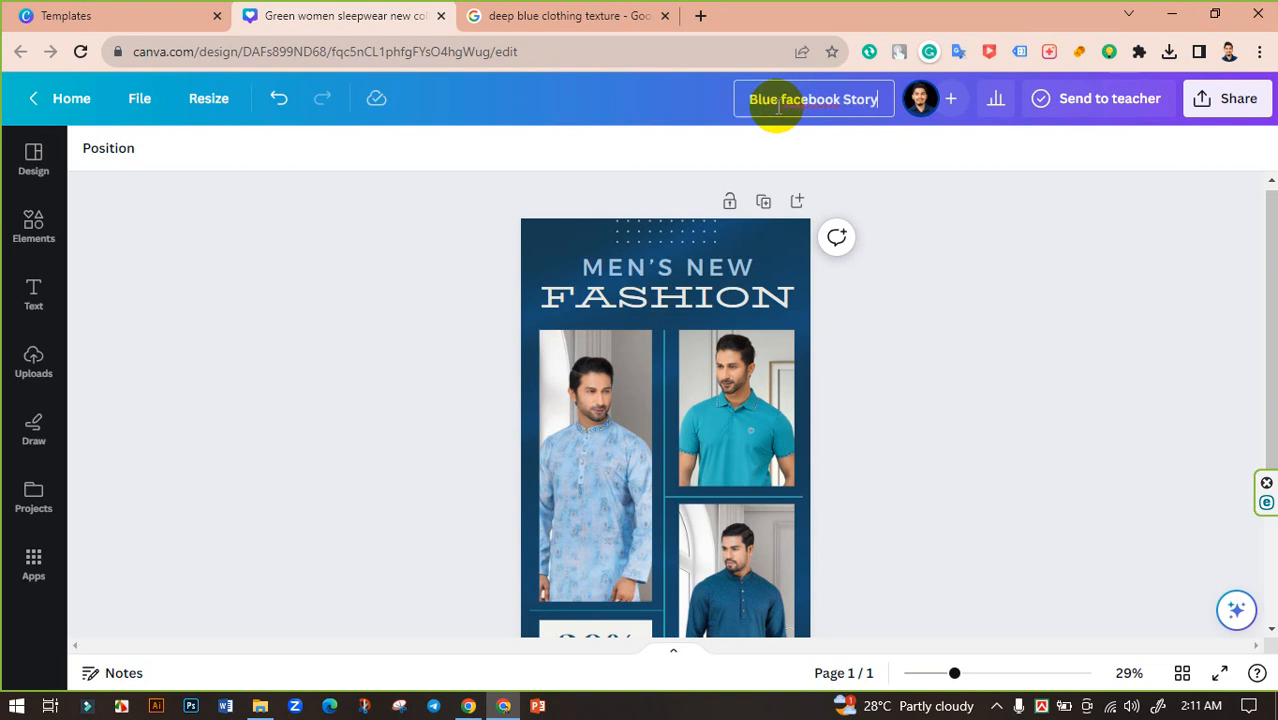
click(1068, 234)
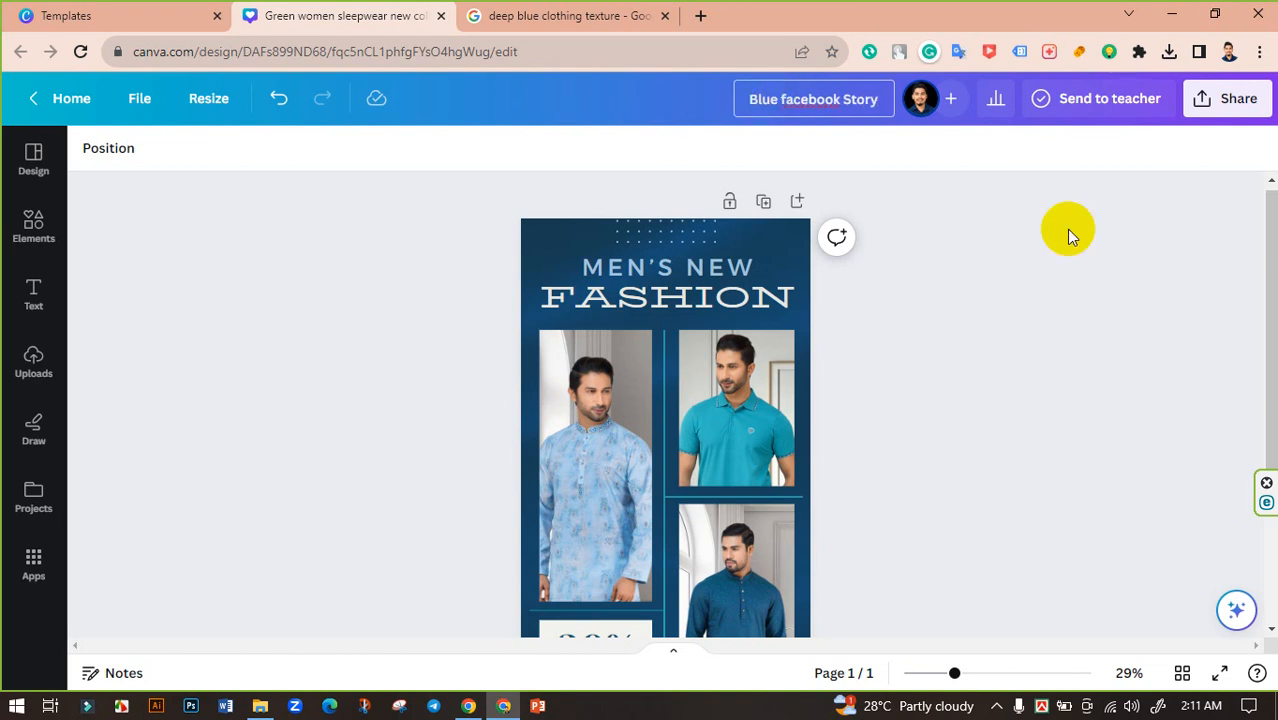
Download the story design as a PNG at size 1, 1,080 × 1,920 px.
click(1220, 100)
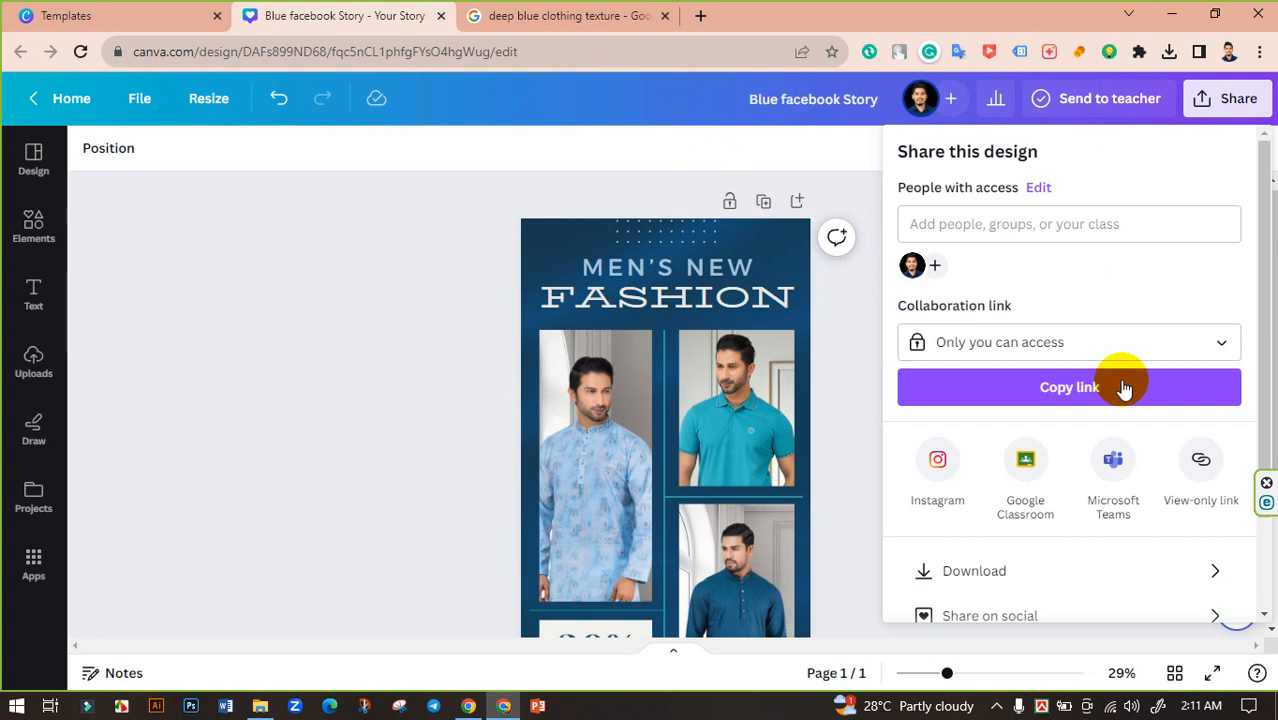
scroll(1110, 430, down, 2)
click(1057, 485)
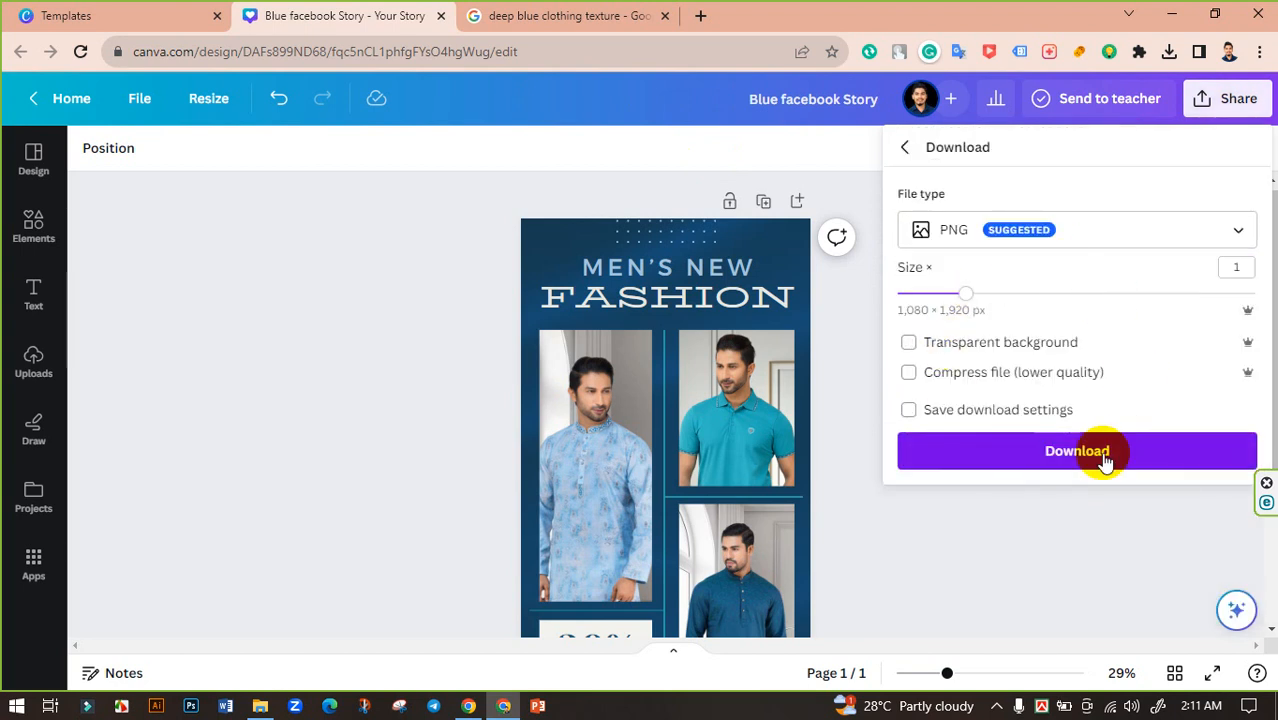
click(1104, 461)
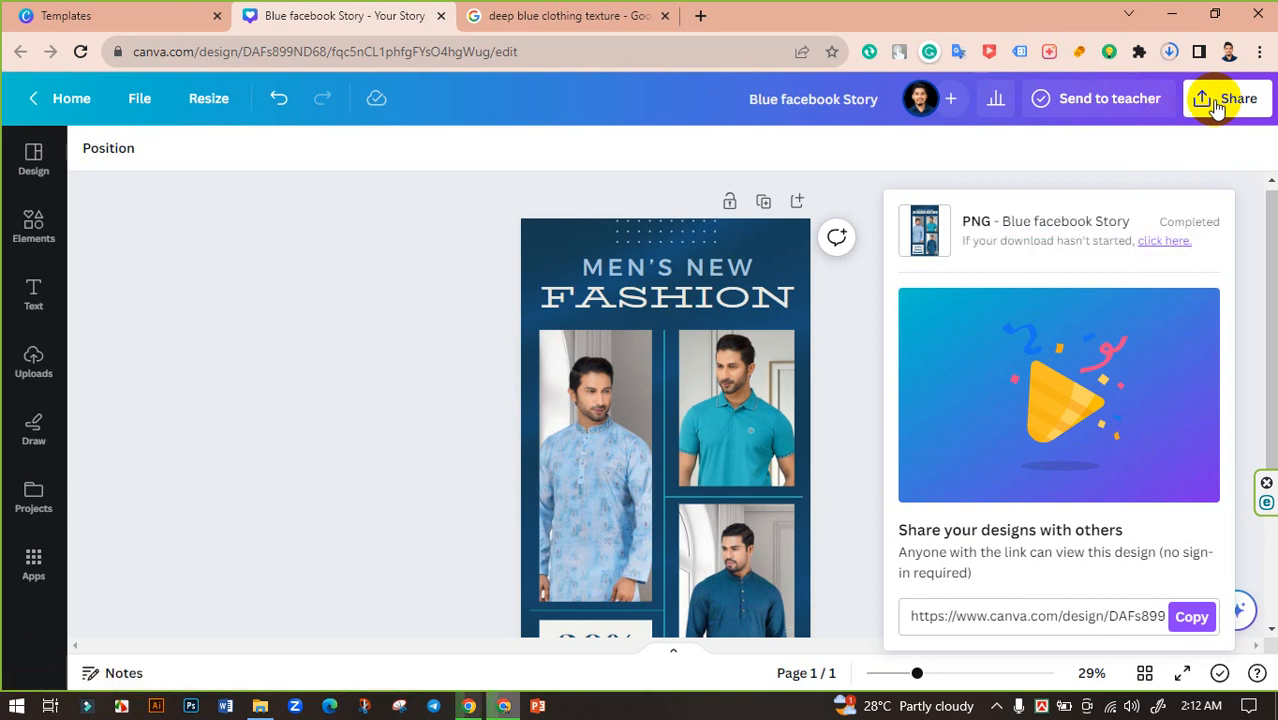
click(1215, 108)
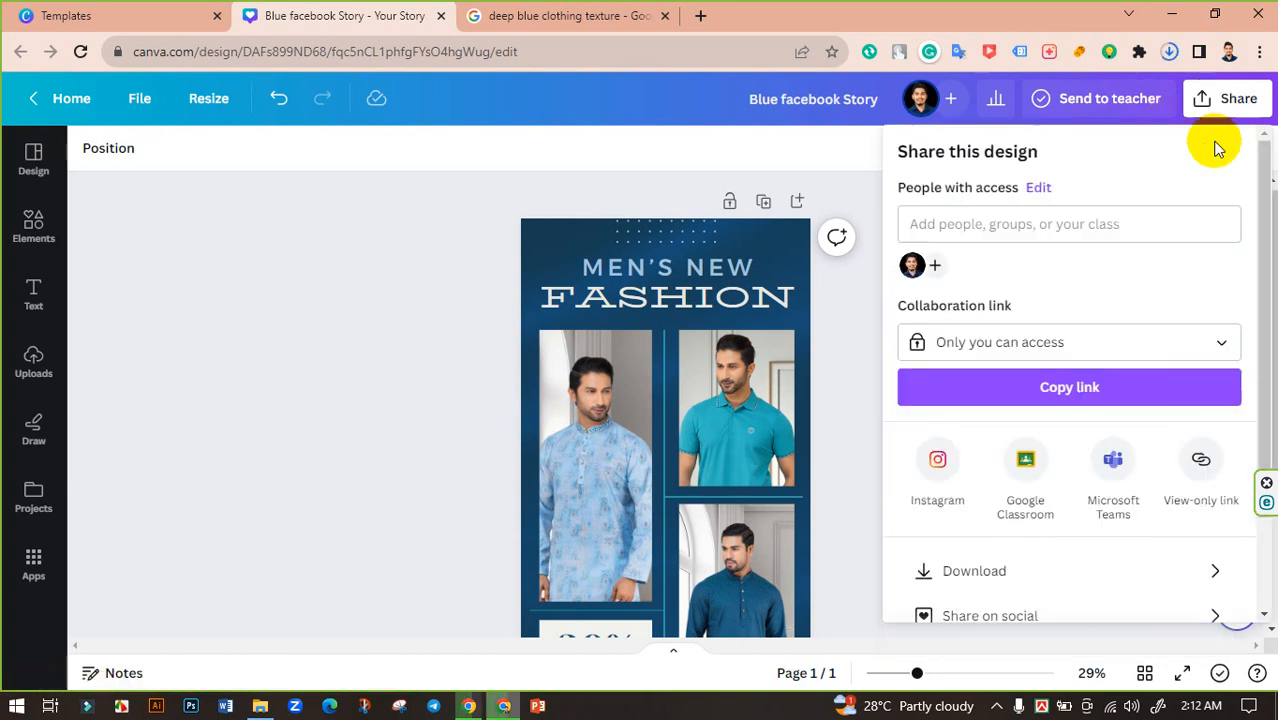
click(1004, 568)
click(1160, 549)
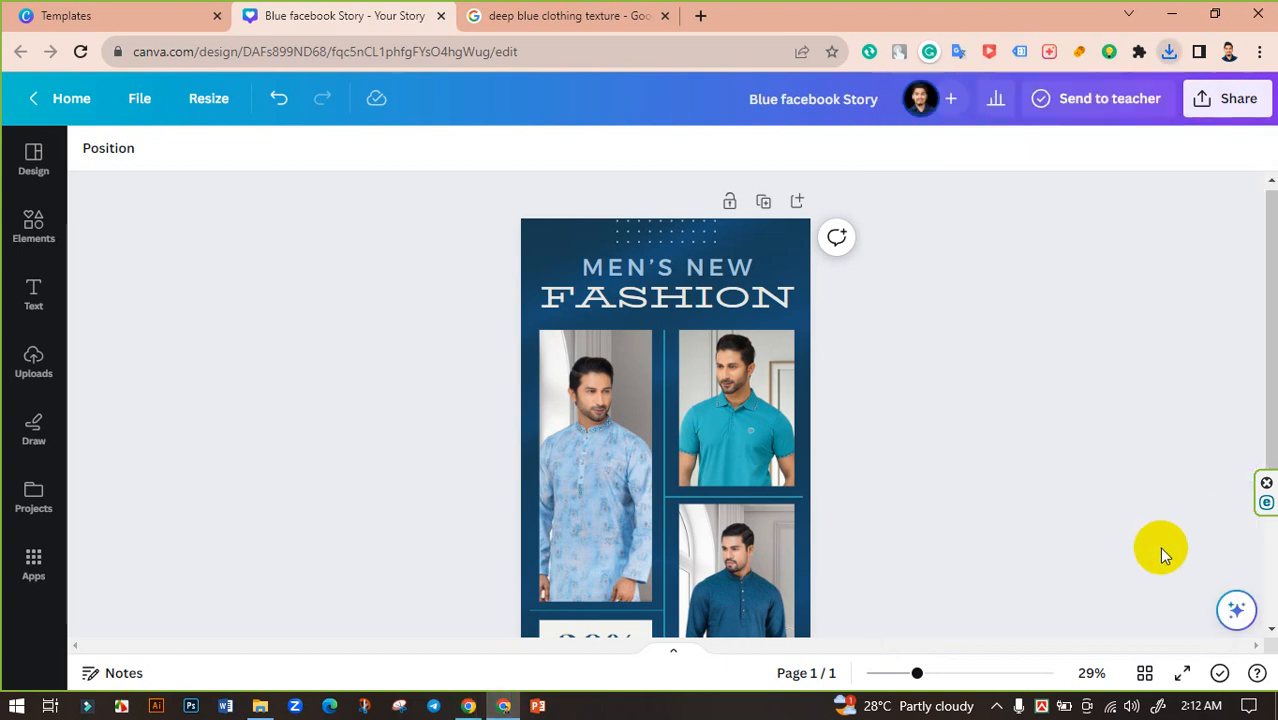
Download the story design also as a JPG at size 1 with the quality raised to 100.
click(1216, 118)
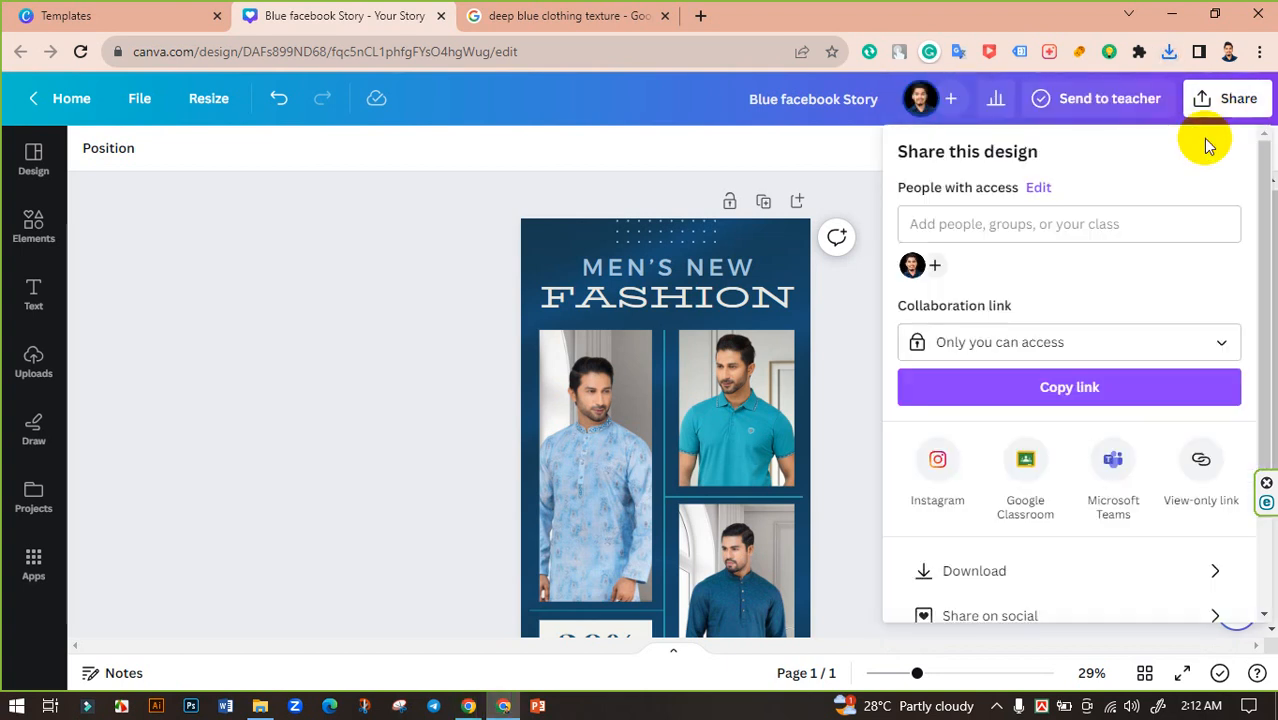
click(1035, 570)
click(1070, 238)
click(985, 298)
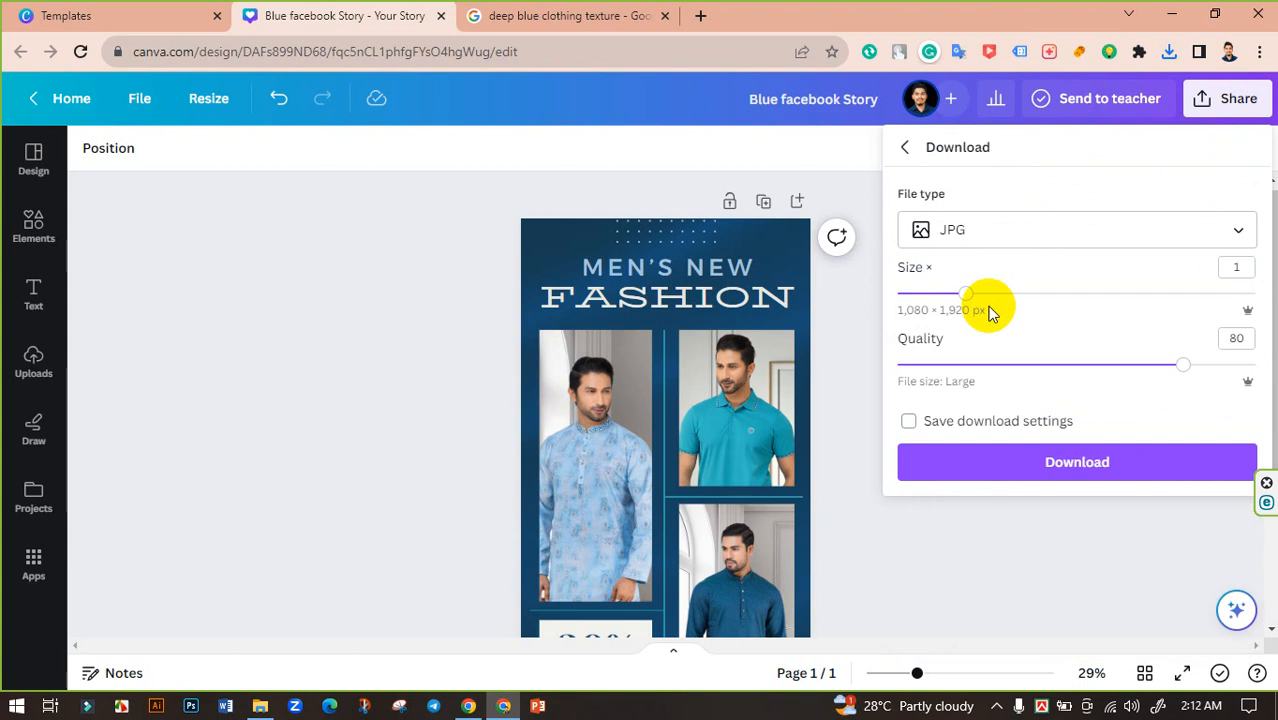
drag(1178, 368, 1273, 374)
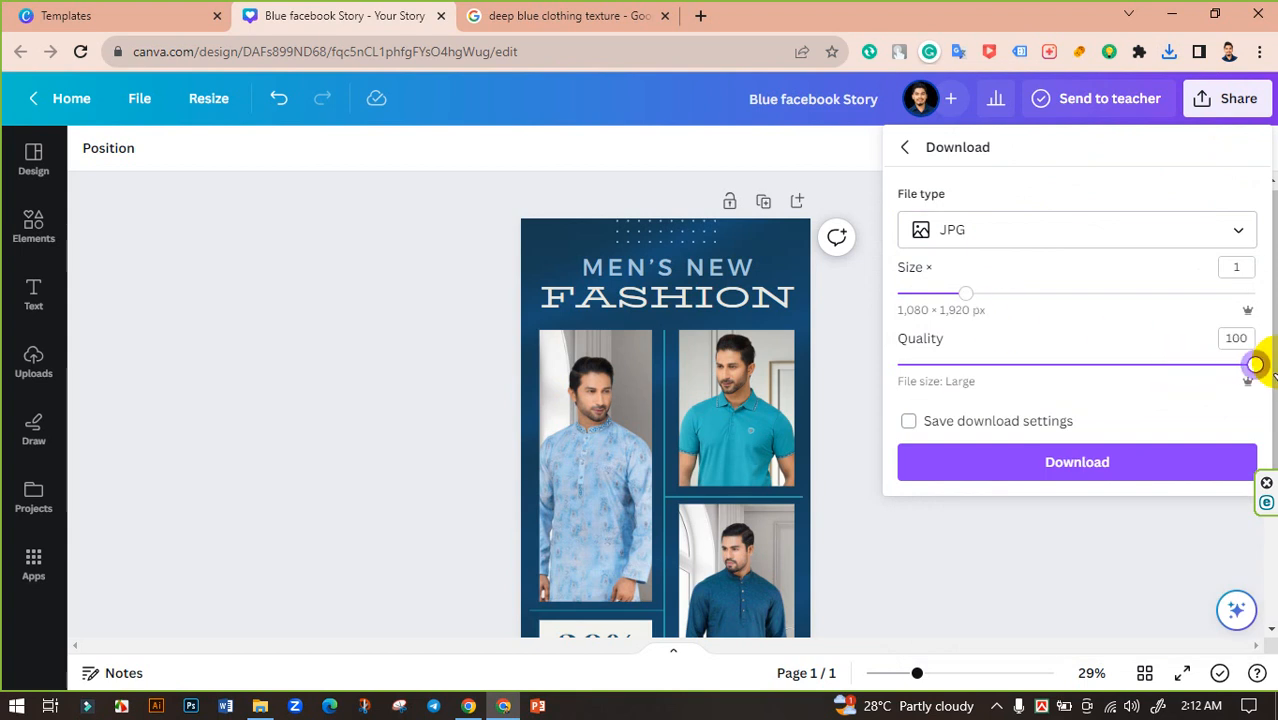
click(1078, 458)
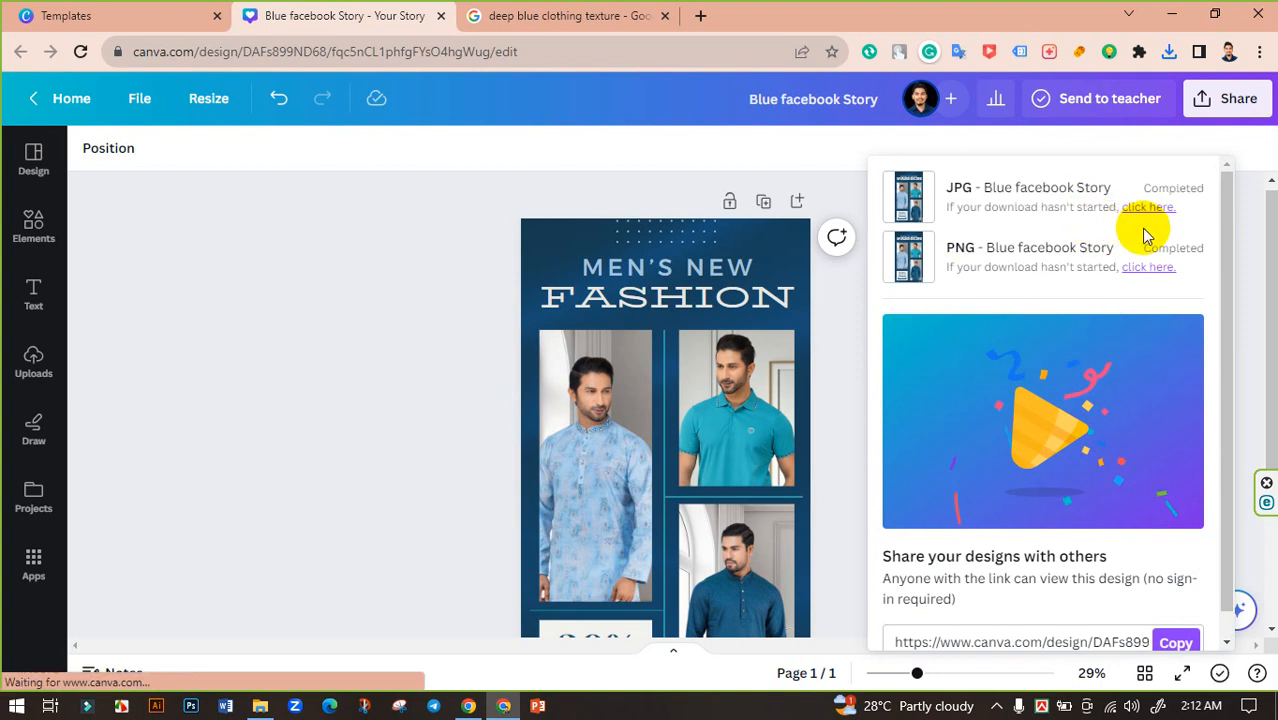
click(393, 377)
scroll(392, 378, down, 3)
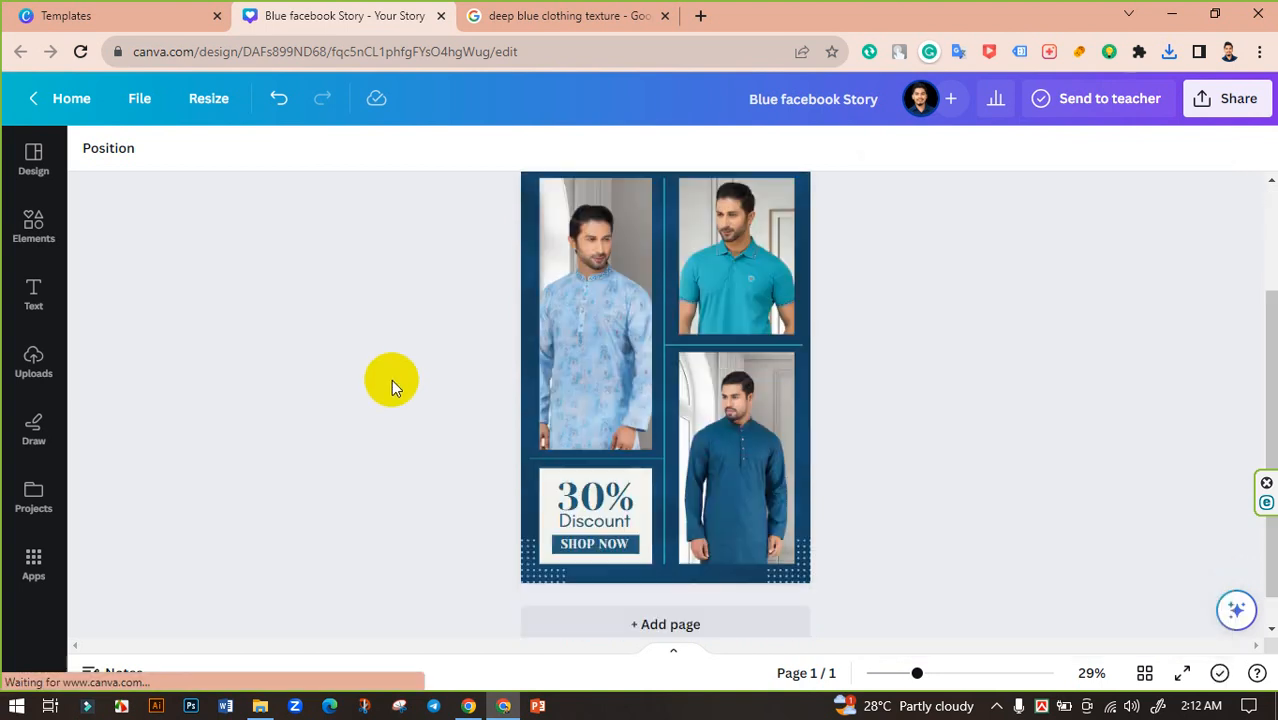
Switch to the file manager and open the downloaded Blue facebook Story.png in the image viewer.
click(259, 704)
click(648, 212)
double_click(545, 185)
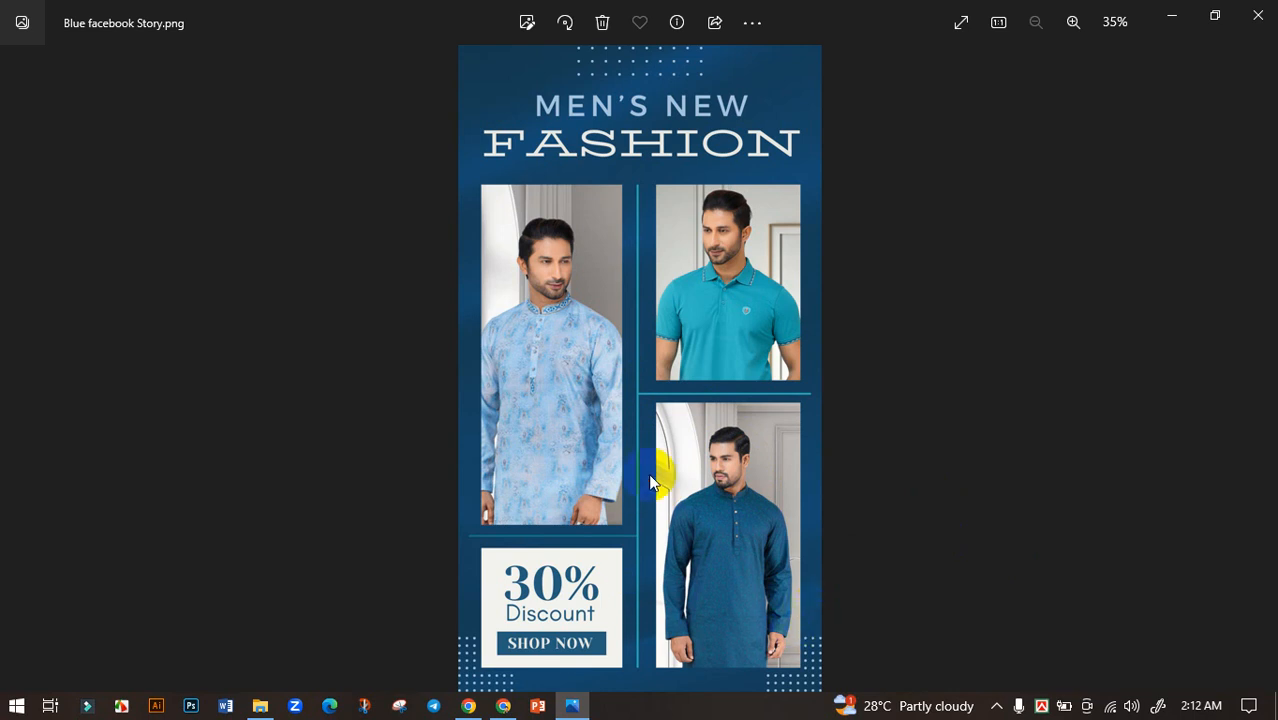
Examine the exported PNG at close range, from the heading and photos to the discount box, and return to the full view.
scroll(650, 467, up, 2)
mouse_move(579, 365)
mouse_down()
mouse_move(572, 700)
mouse_move(586, 200)
mouse_up()
mouse_move(588, 491)
mouse_down()
mouse_move(593, 239)
mouse_move(622, 657)
mouse_up()
drag(653, 297, 639, 177)
drag(683, 408, 656, 240)
drag(668, 290, 681, 679)
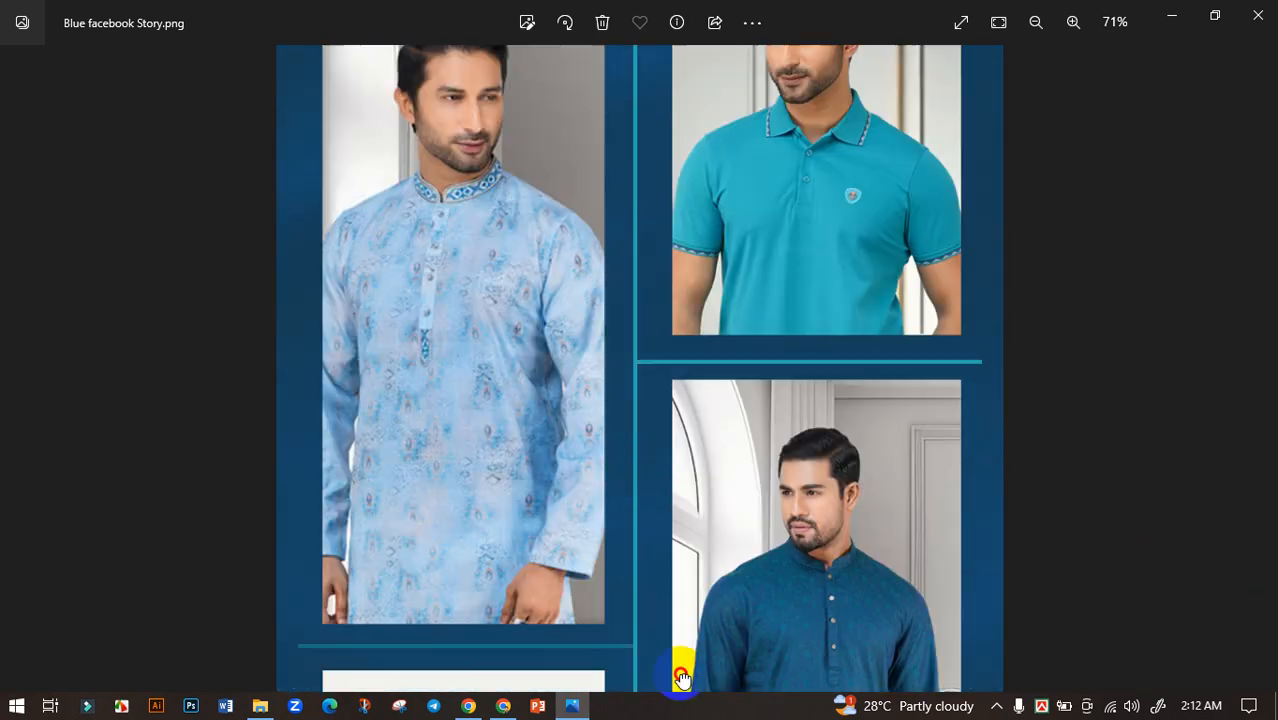
drag(756, 357, 754, 596)
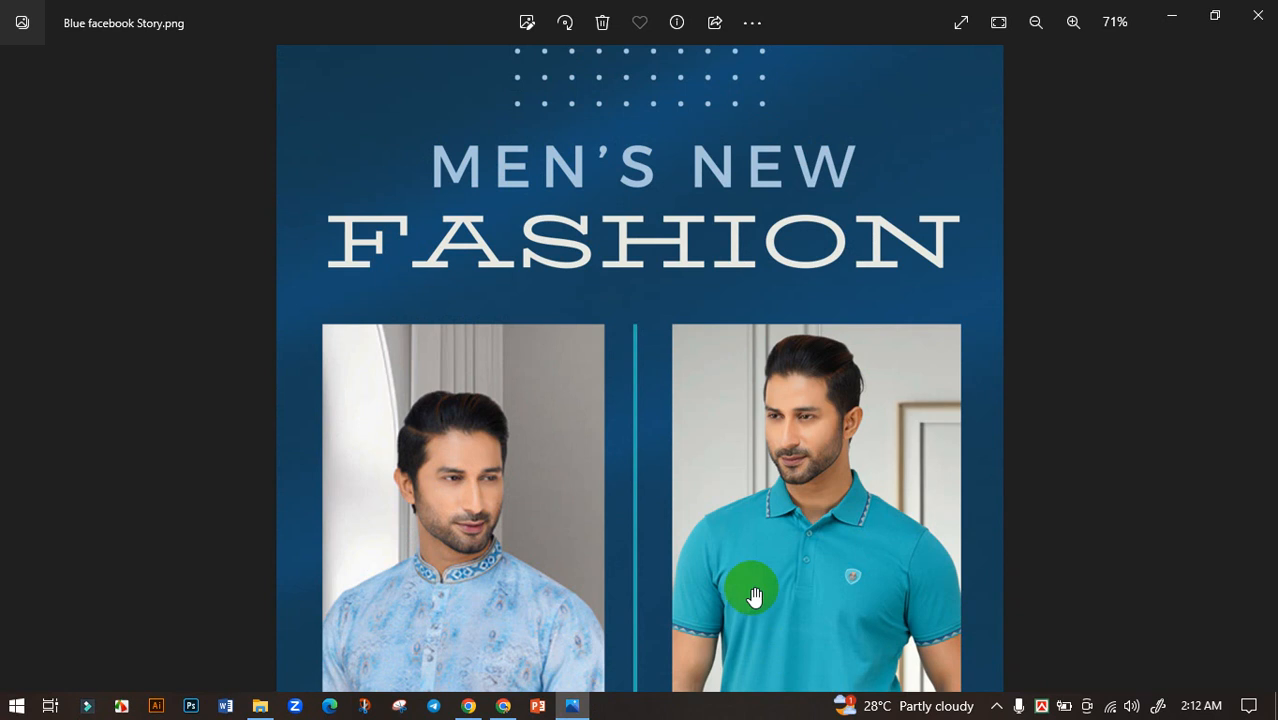
scroll(733, 556, down, 3)
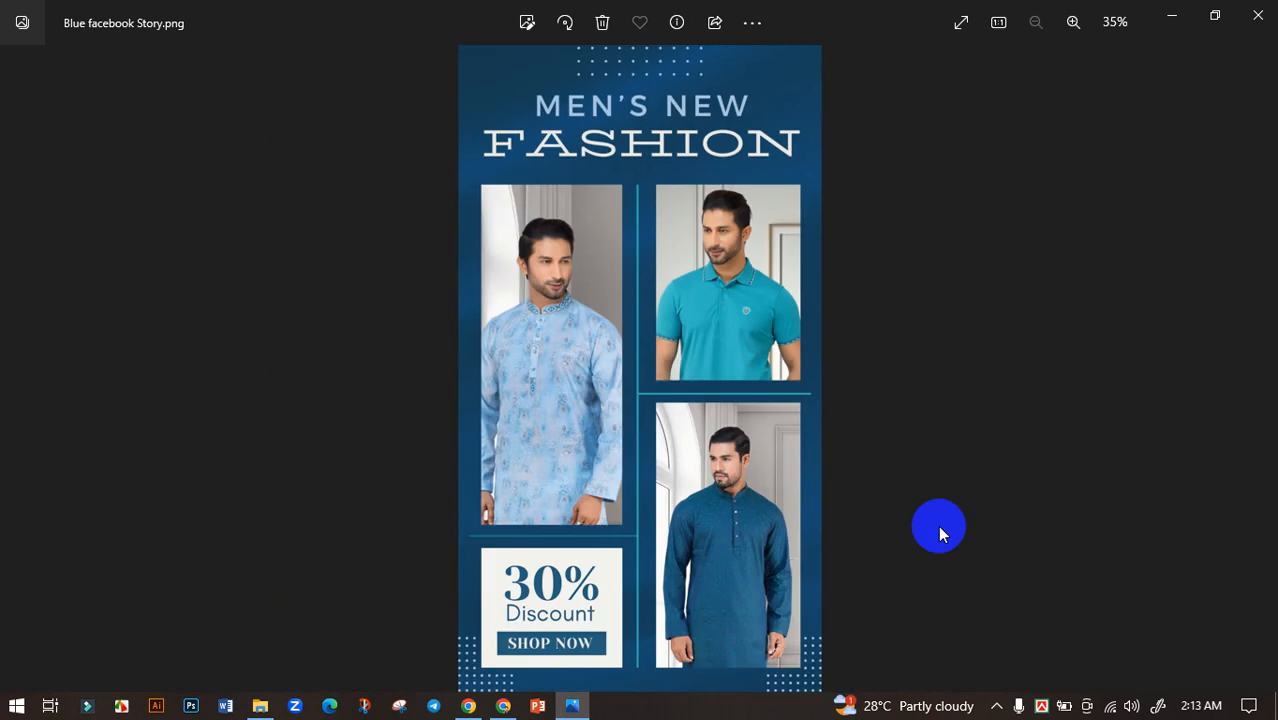